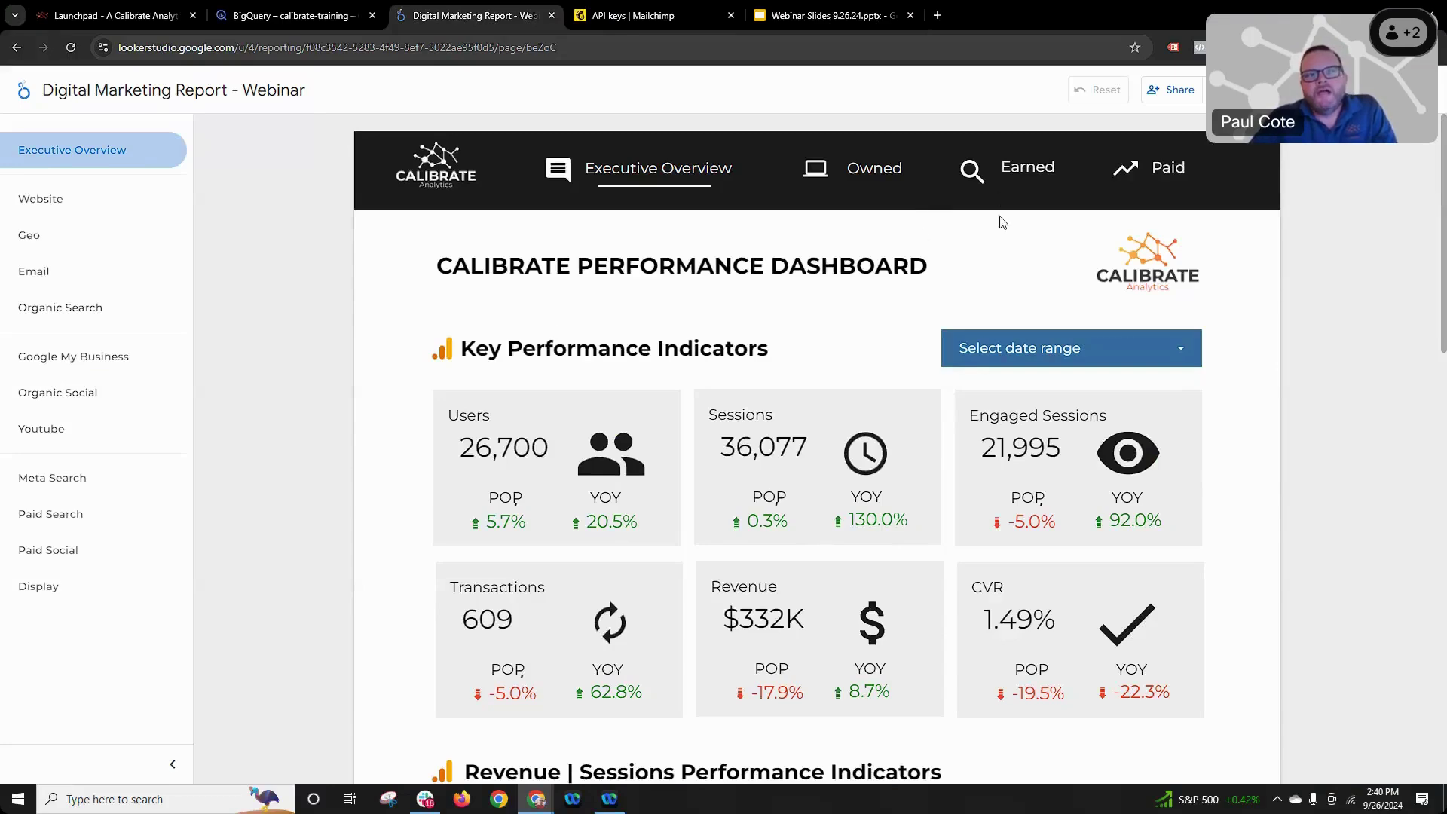
- View the report's Owned website engagement page and return to the Executive Overview page
left_click(883, 176)
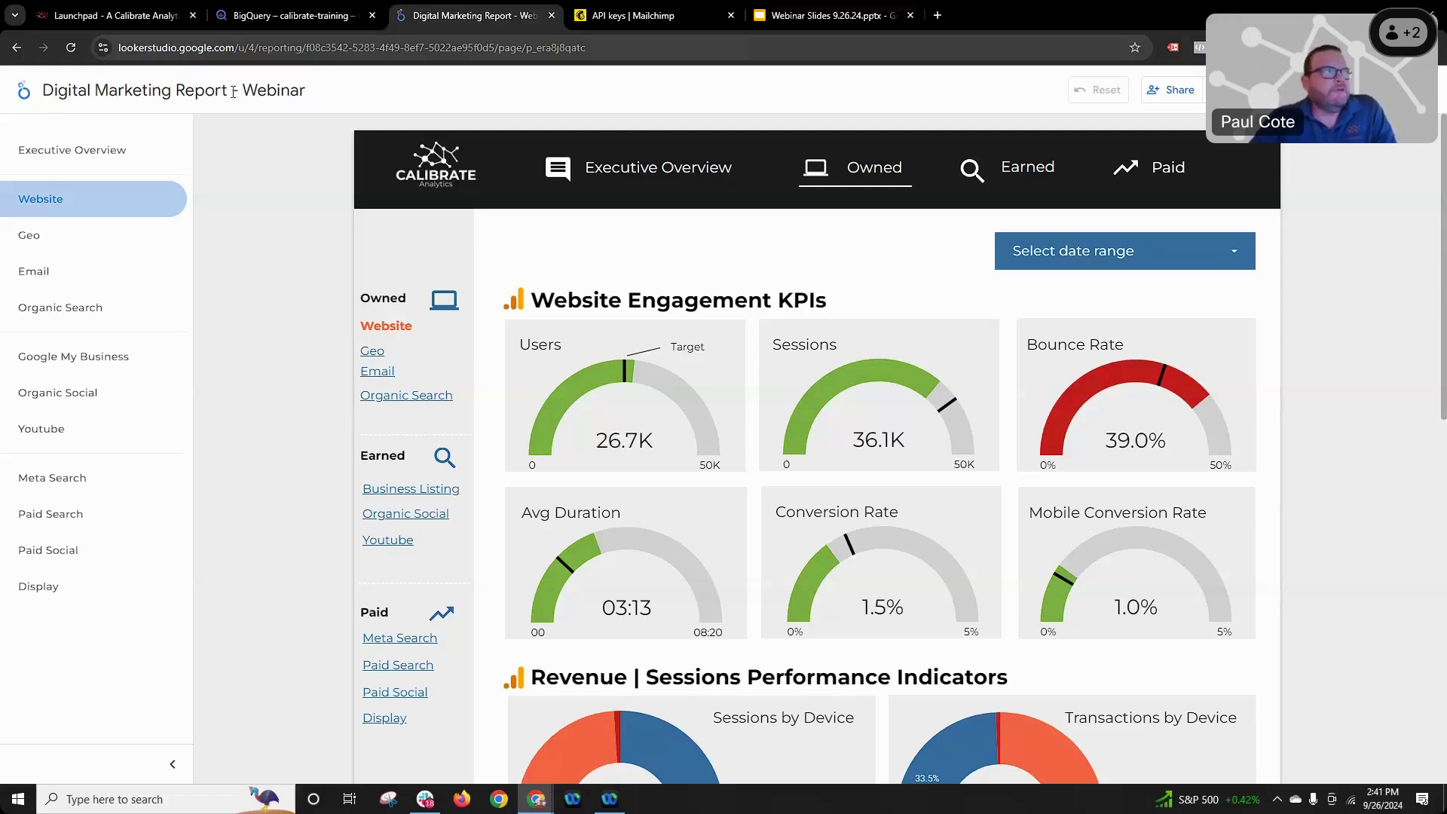
left_click(67, 151)
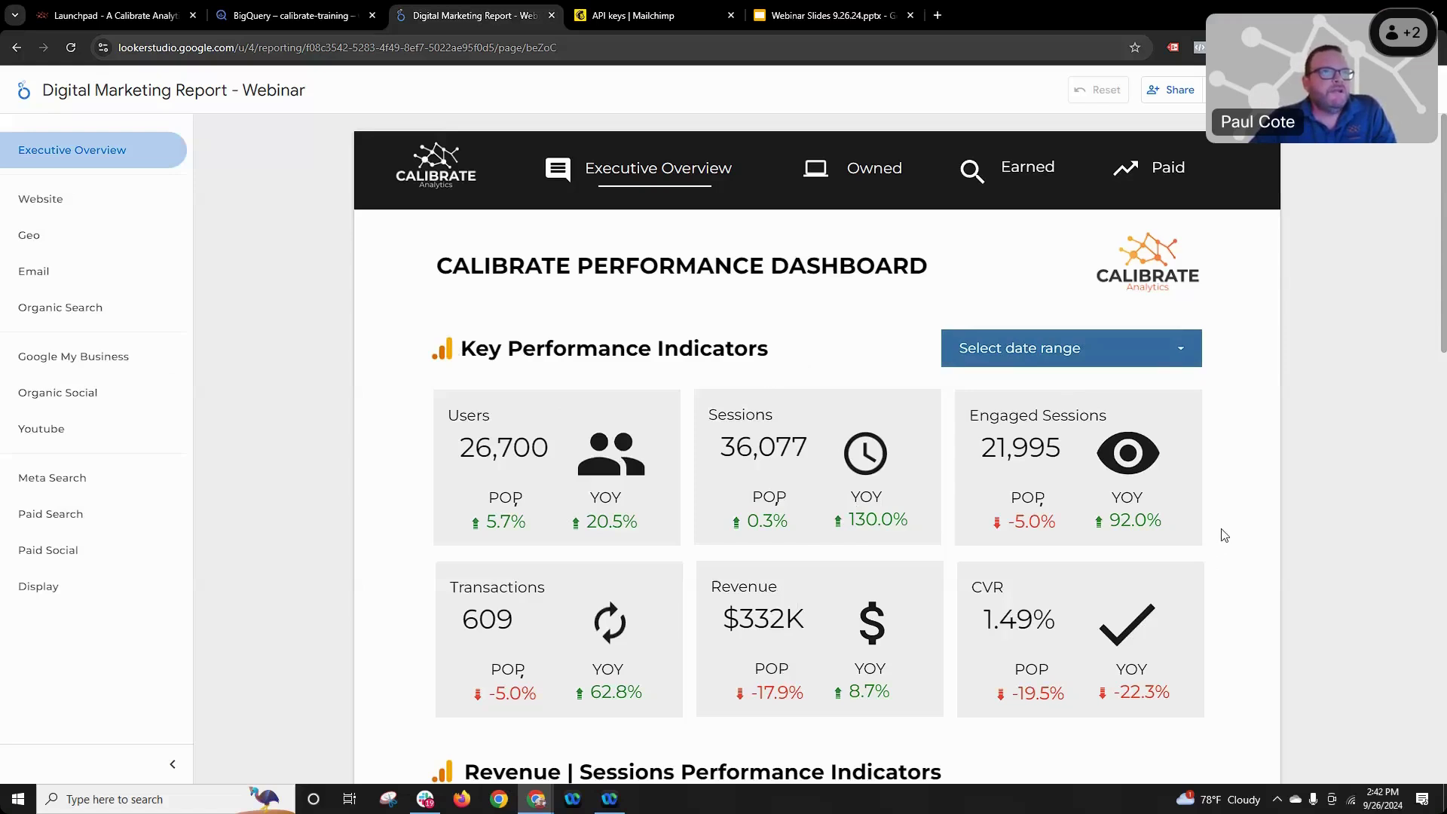
- Open the report in edit mode to view the available data connectors, and return to view mode
left_click(1267, 90)
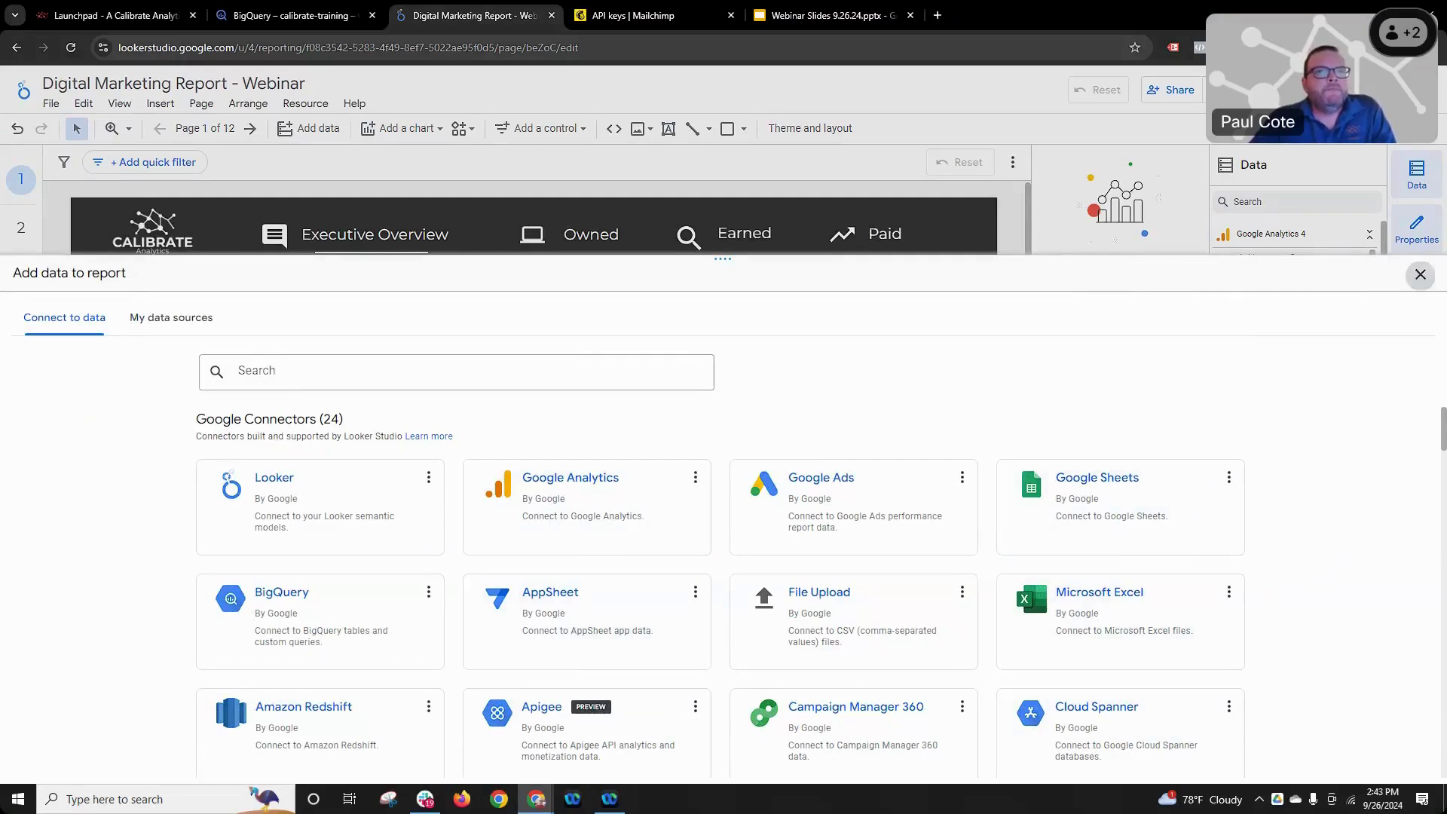
left_click(775, 165)
left_click(1265, 90)
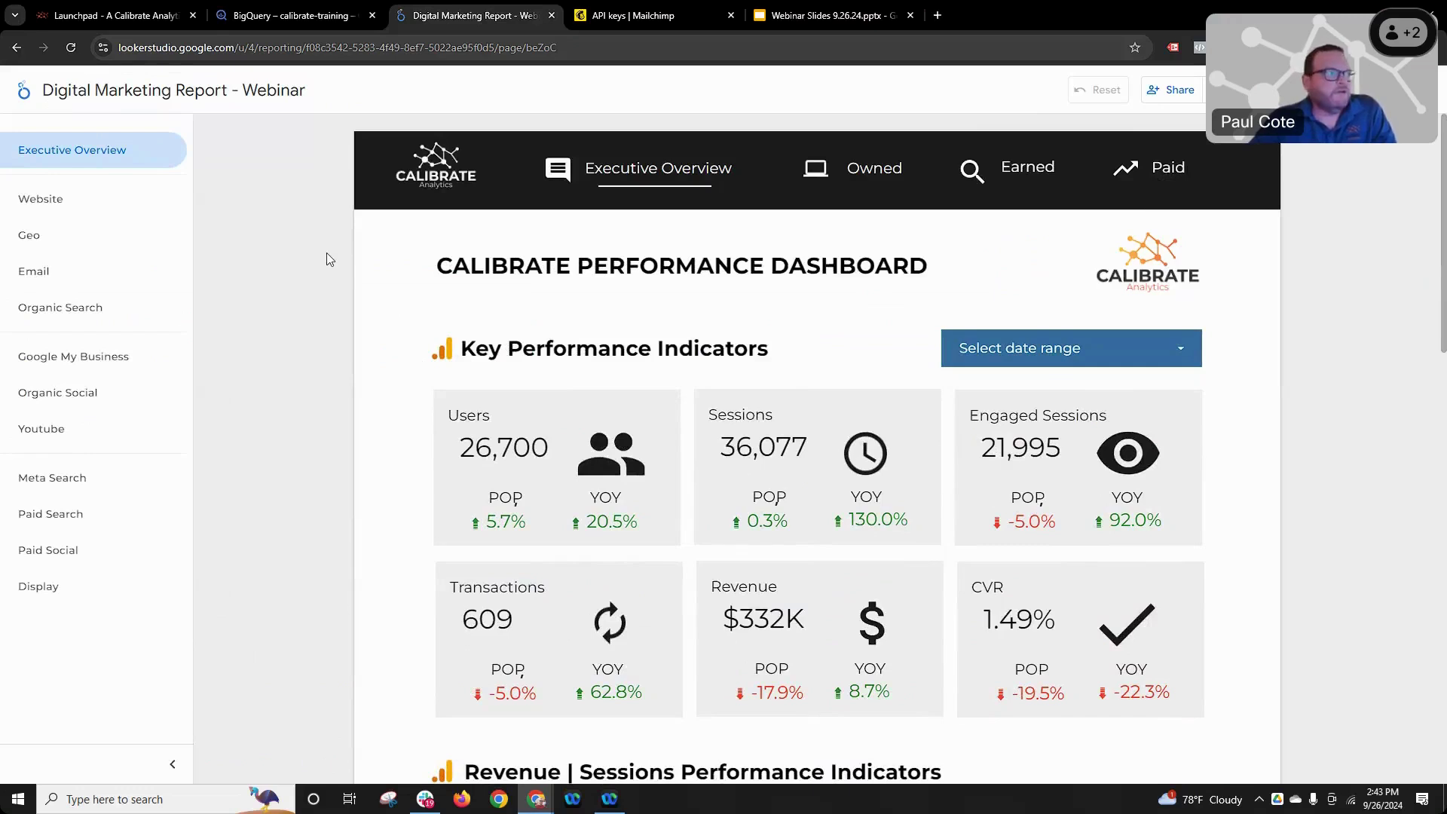
- Examine the Google My Business page's performance metrics, charts and conversion table
left_click(125, 363)
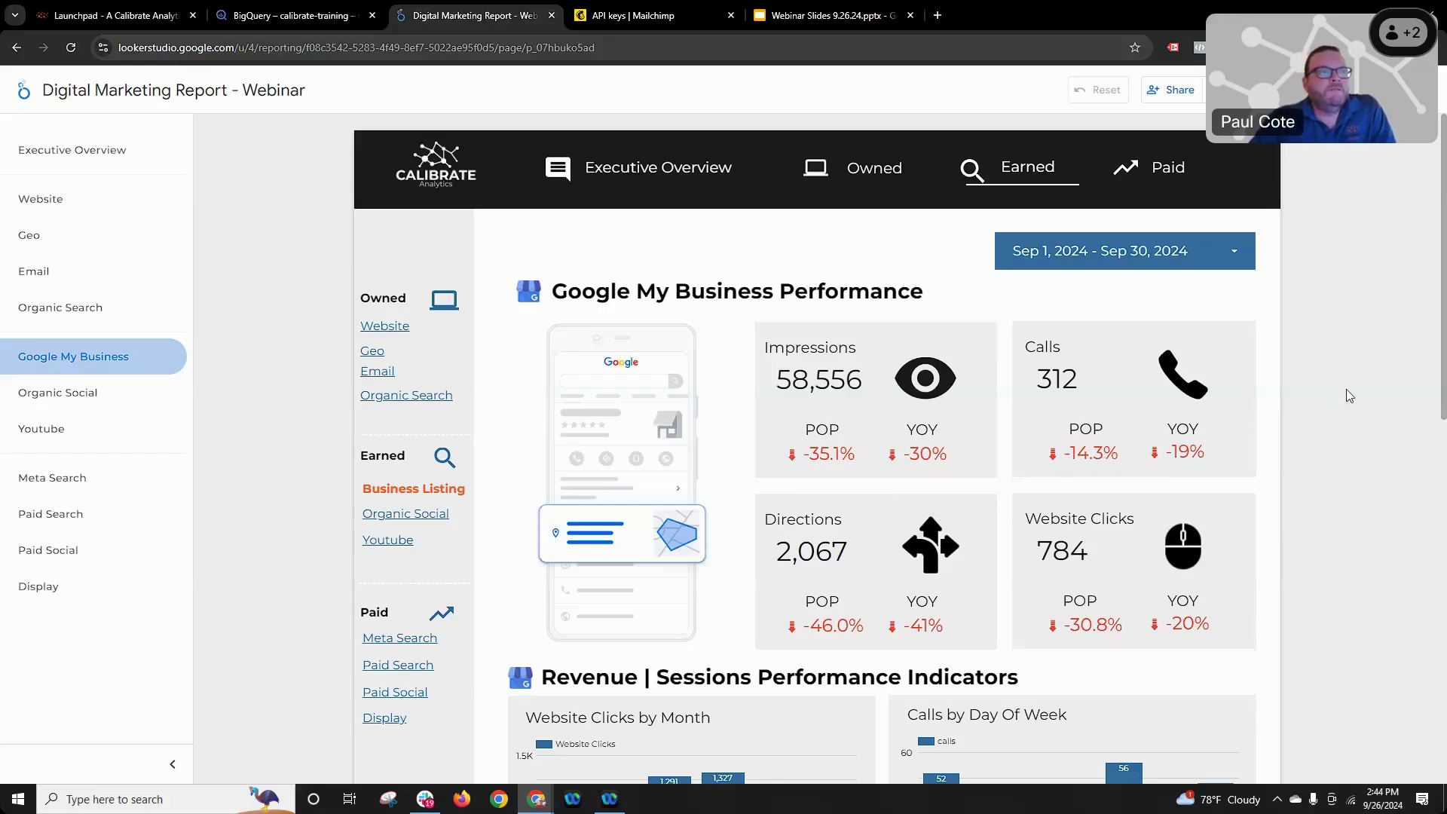
scroll(1349, 390, "down", 2)
scroll(1350, 386, "down", 4)
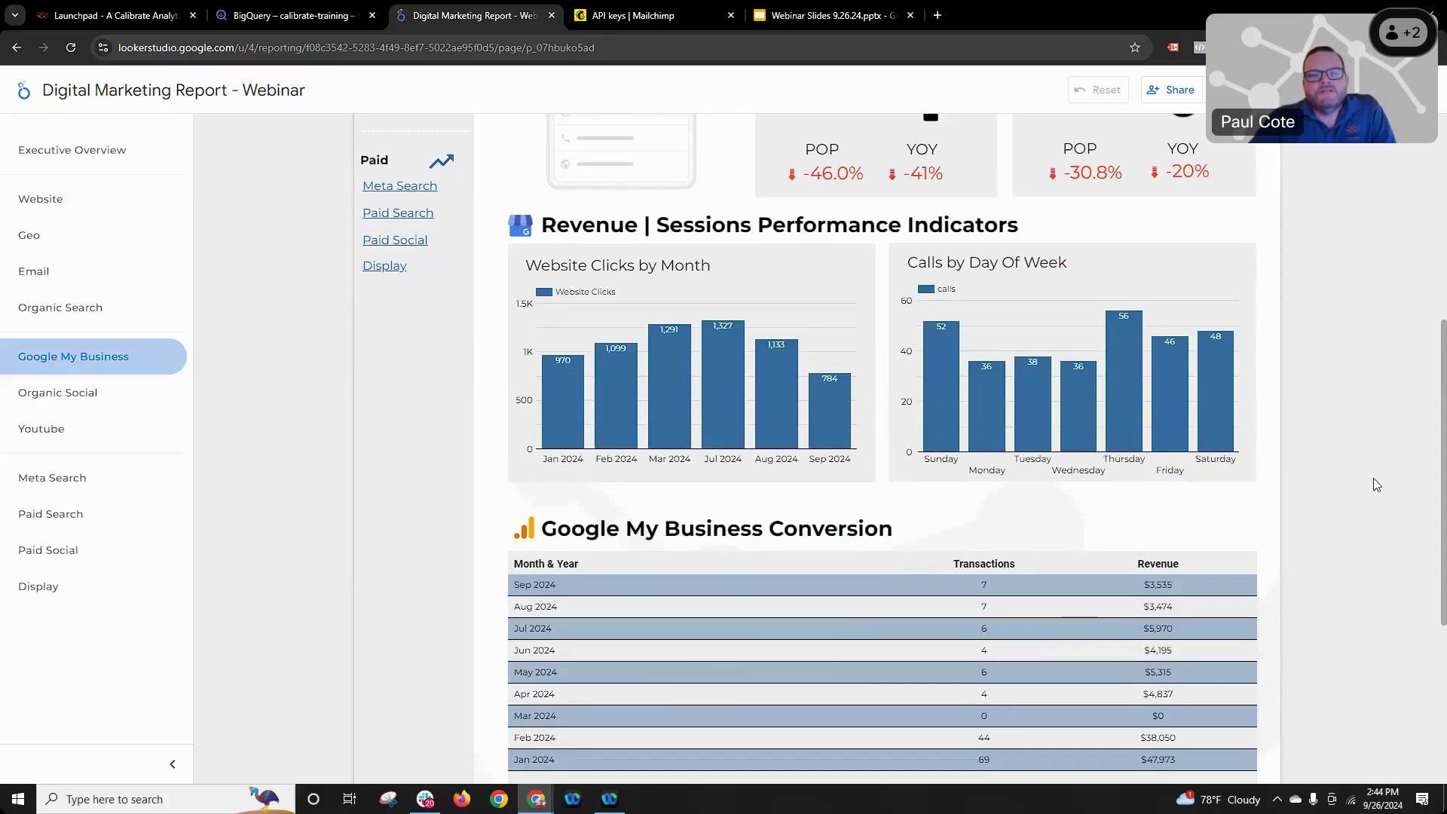
scroll(1393, 567, "up", 6)
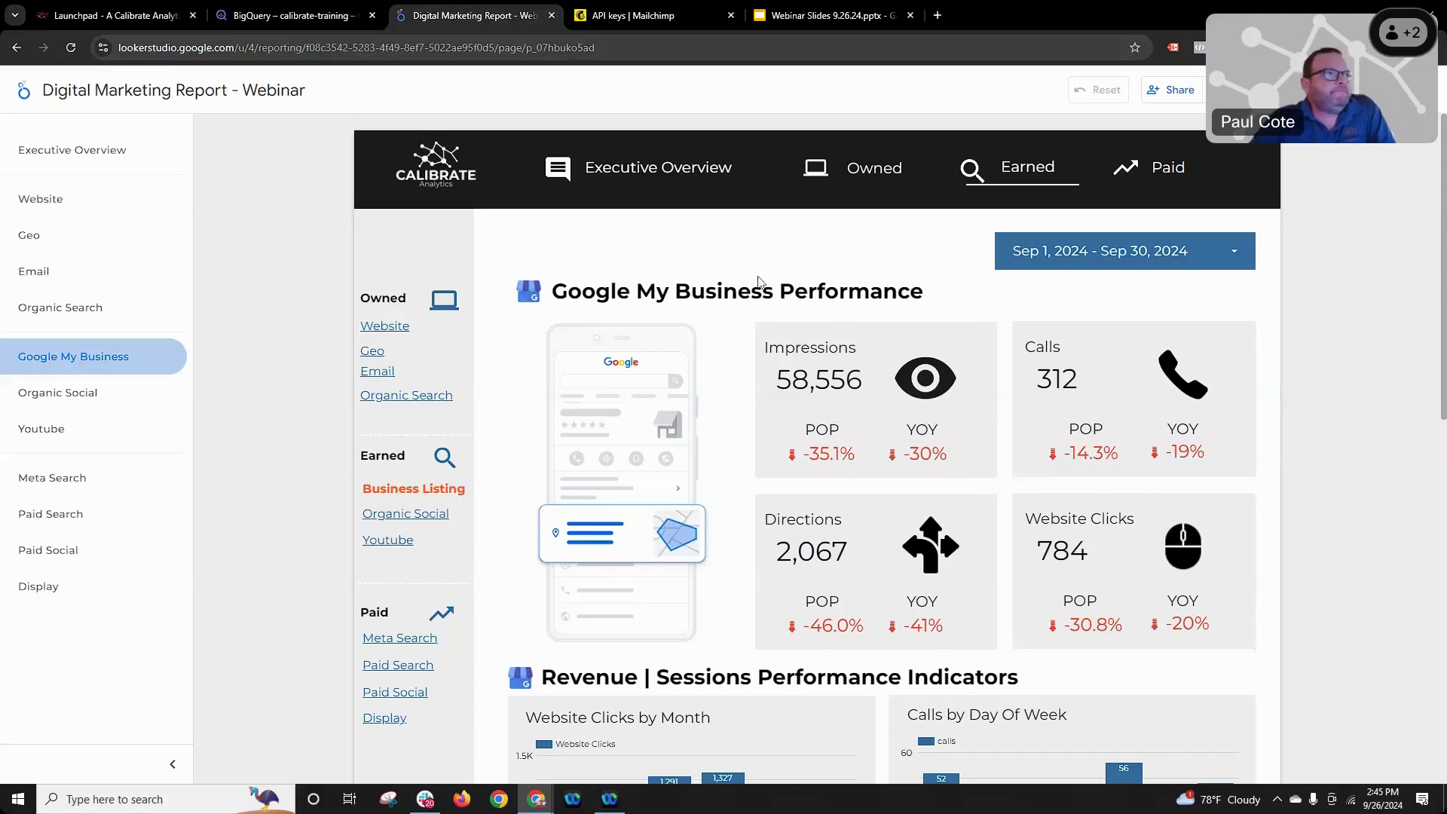
- Switch to Mailchimp, resume the expired session by entering the account password, and maximize its window
left_click(633, 15)
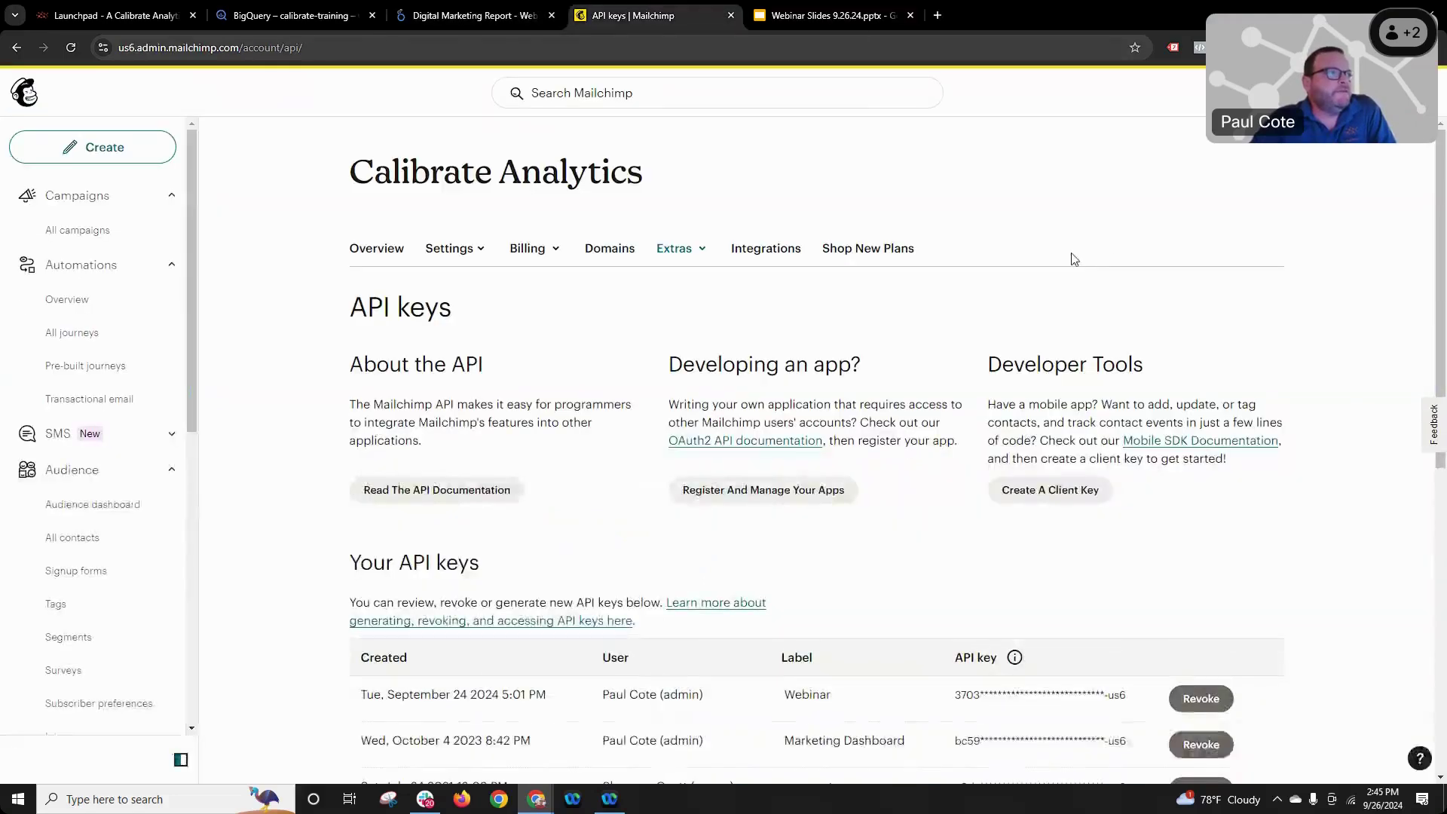
left_click(681, 276)
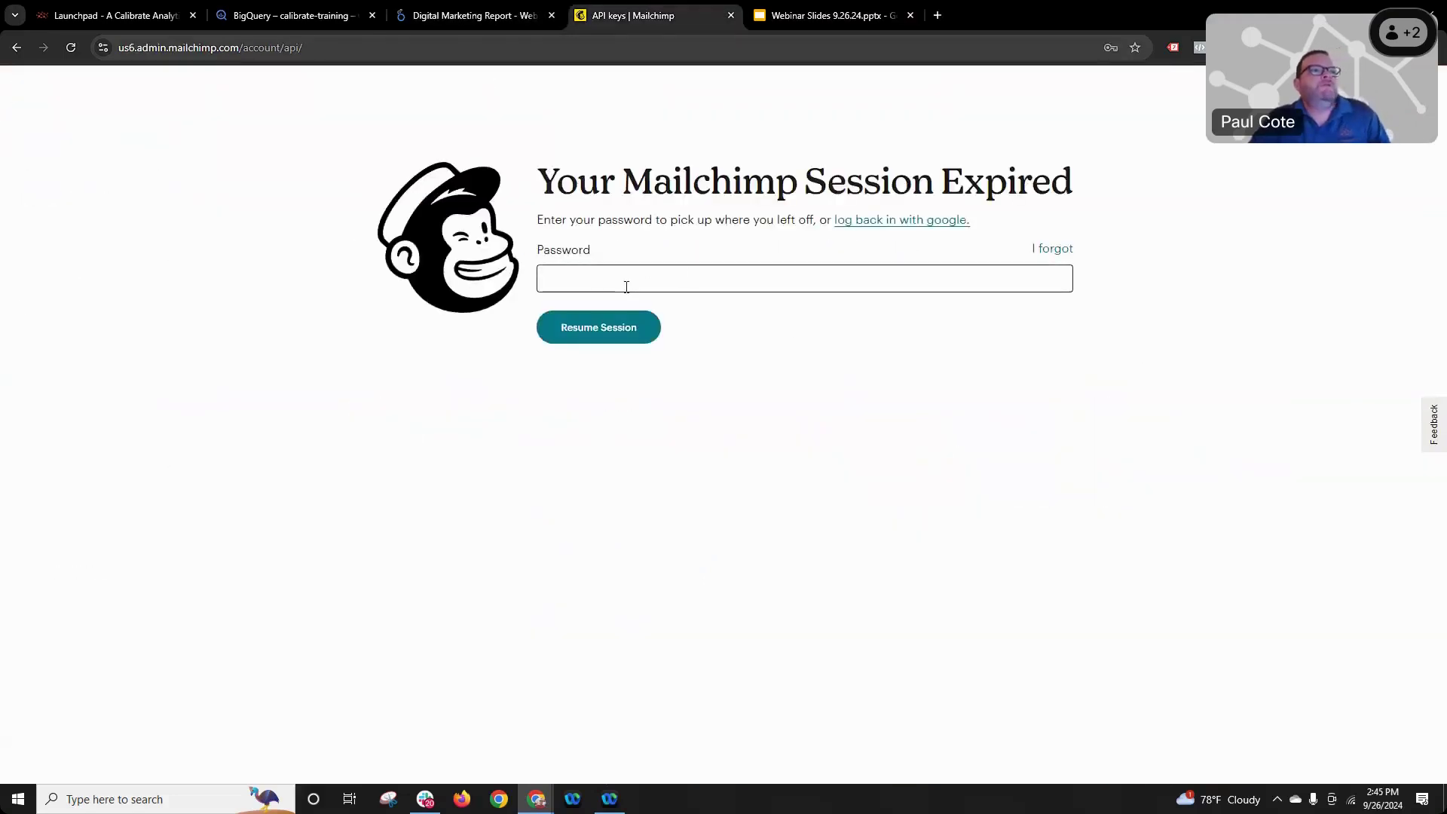
left_click(573, 284)
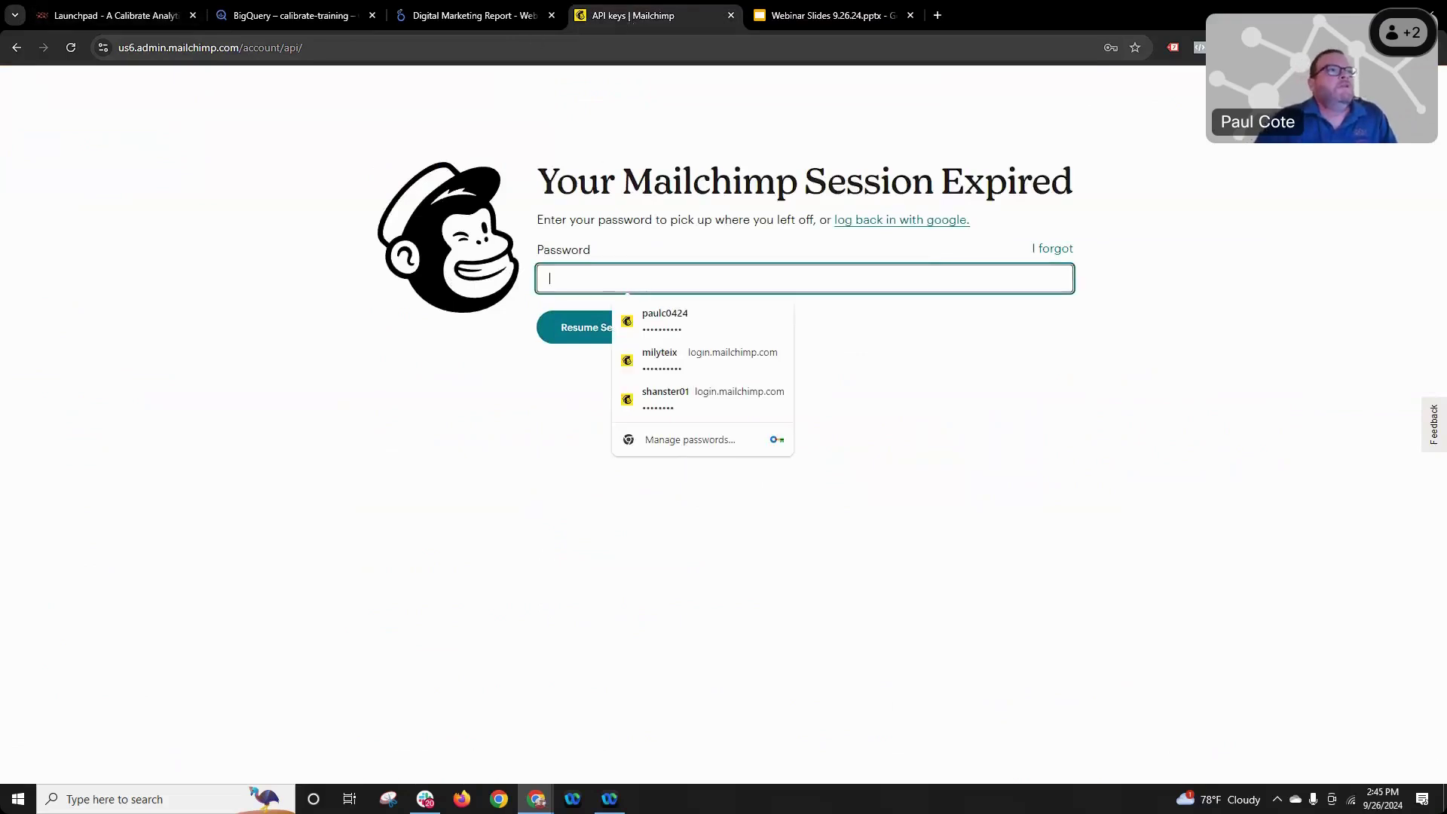
left_click_drag(633, 17, 1340, 143)
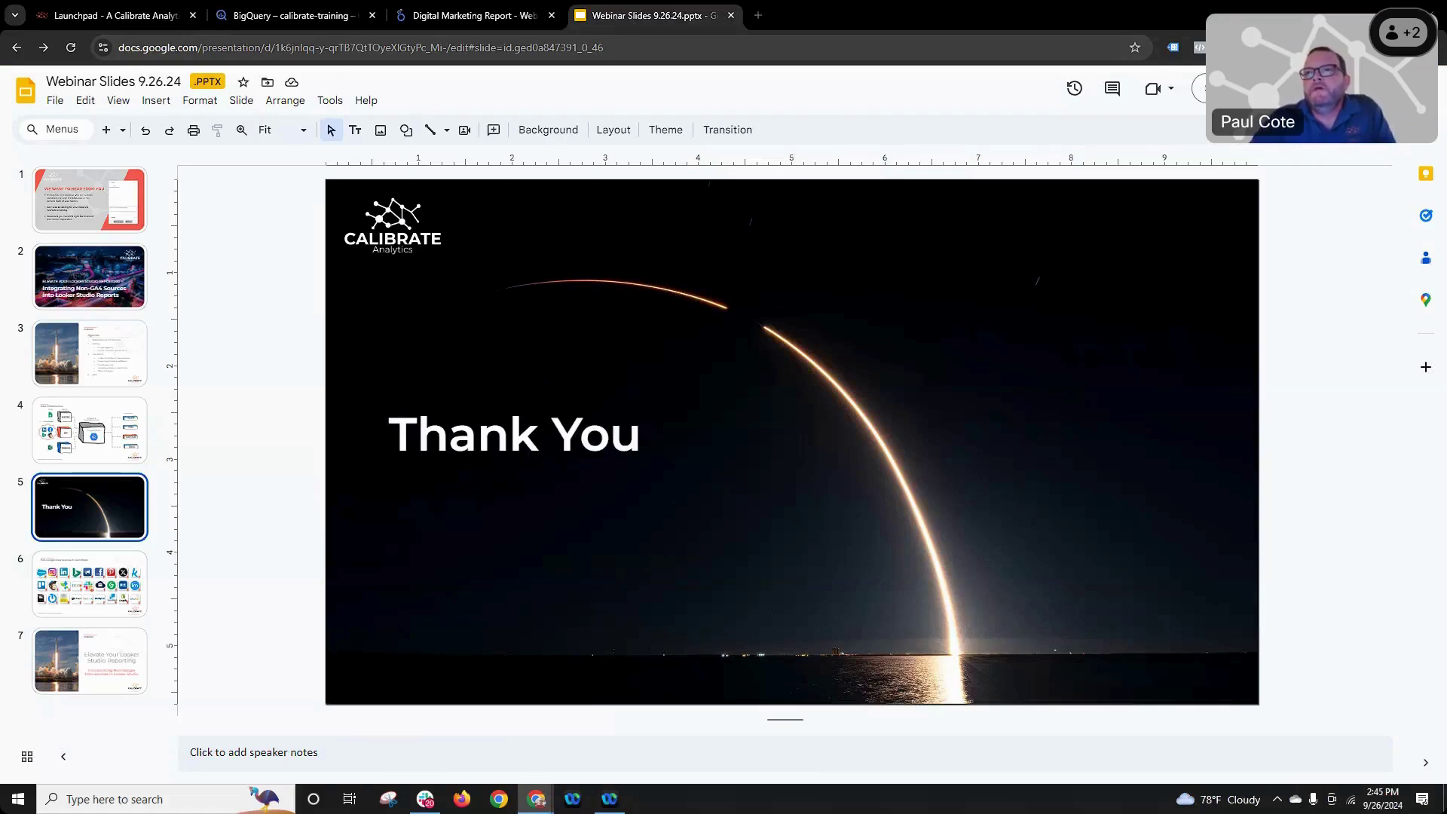
left_click_drag(1446, 79, 324, 34)
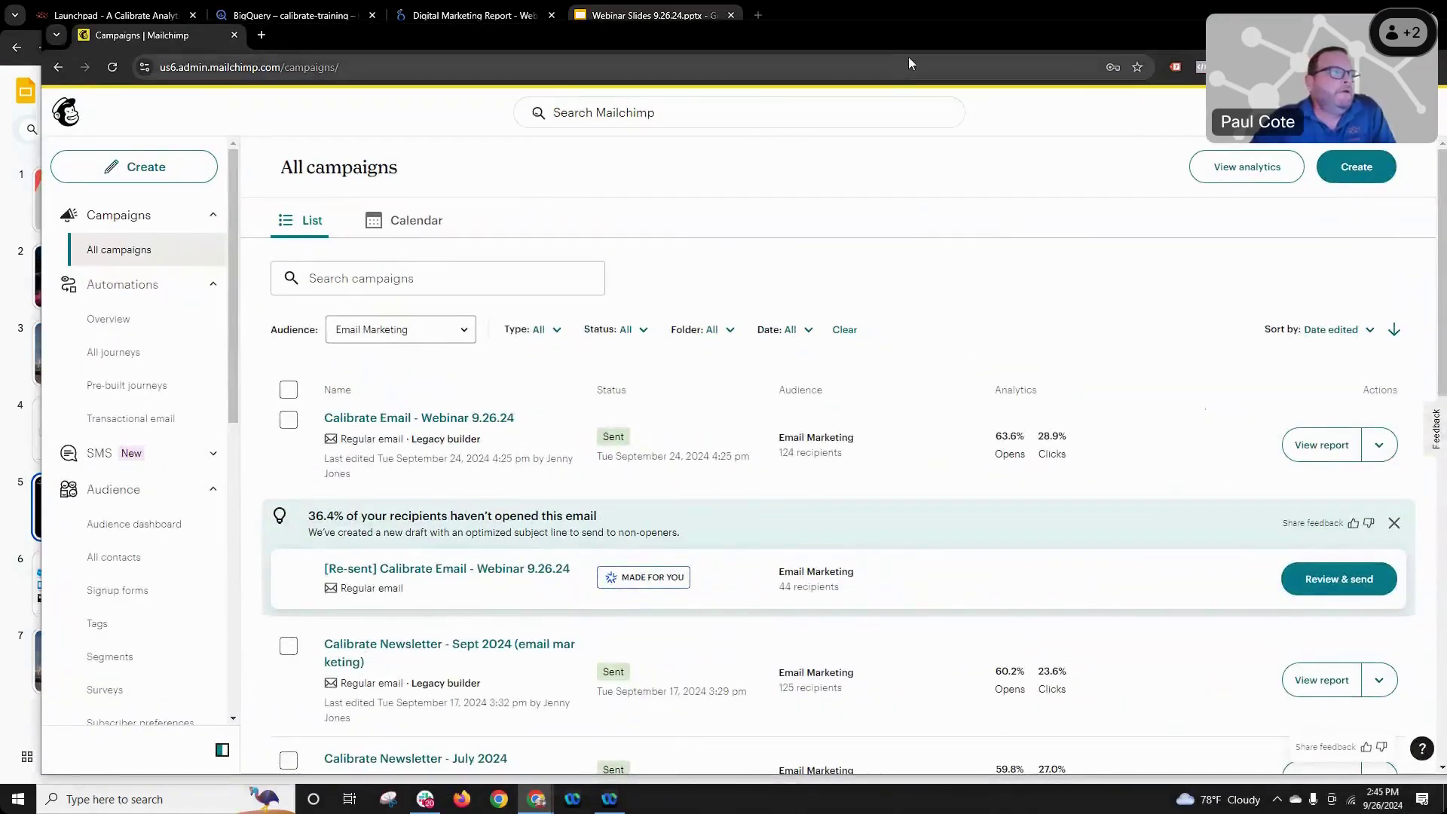
double_click(911, 36)
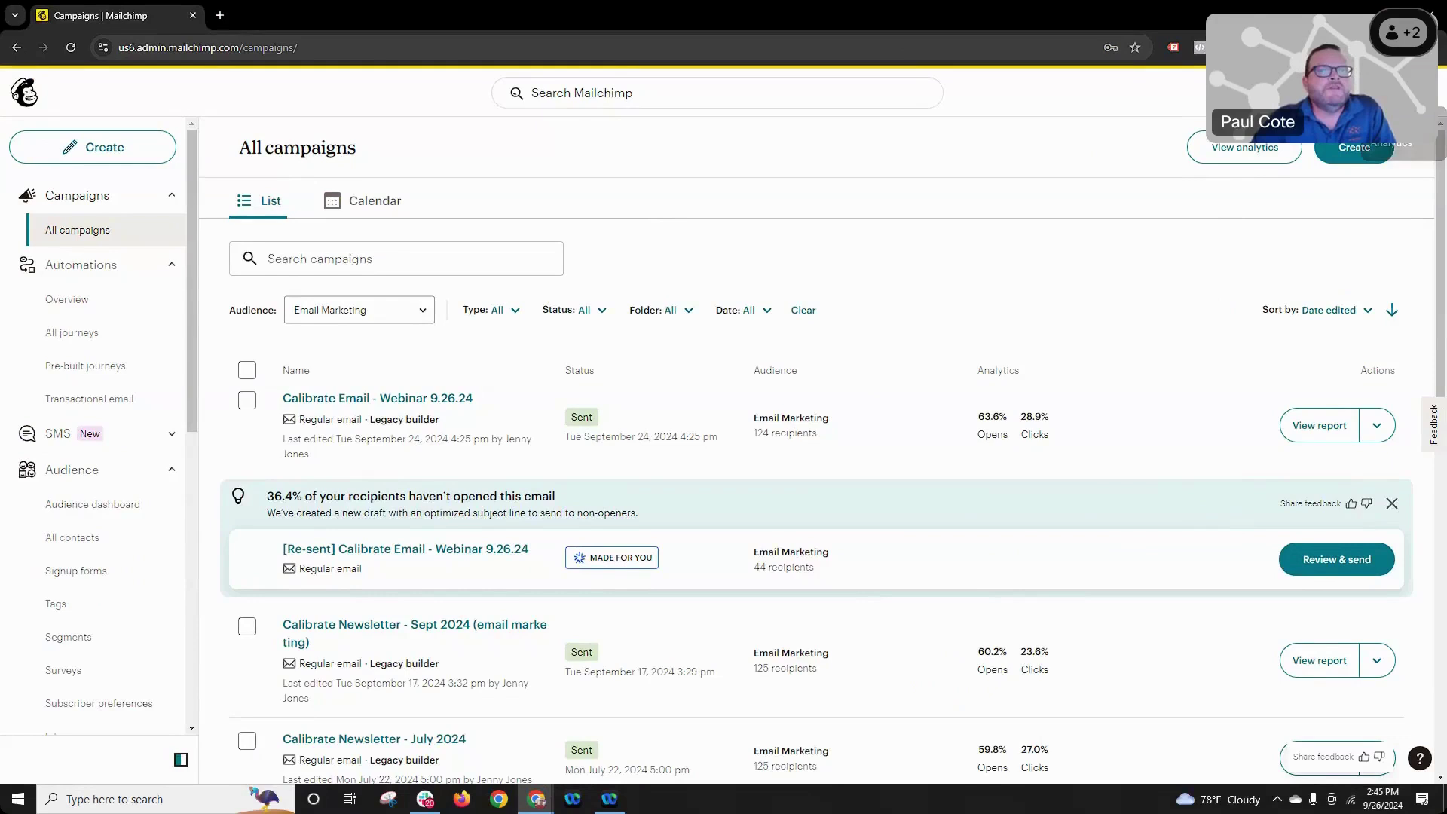
- Open the API keys page in the Mailchimp account settings
left_click(1411, 92)
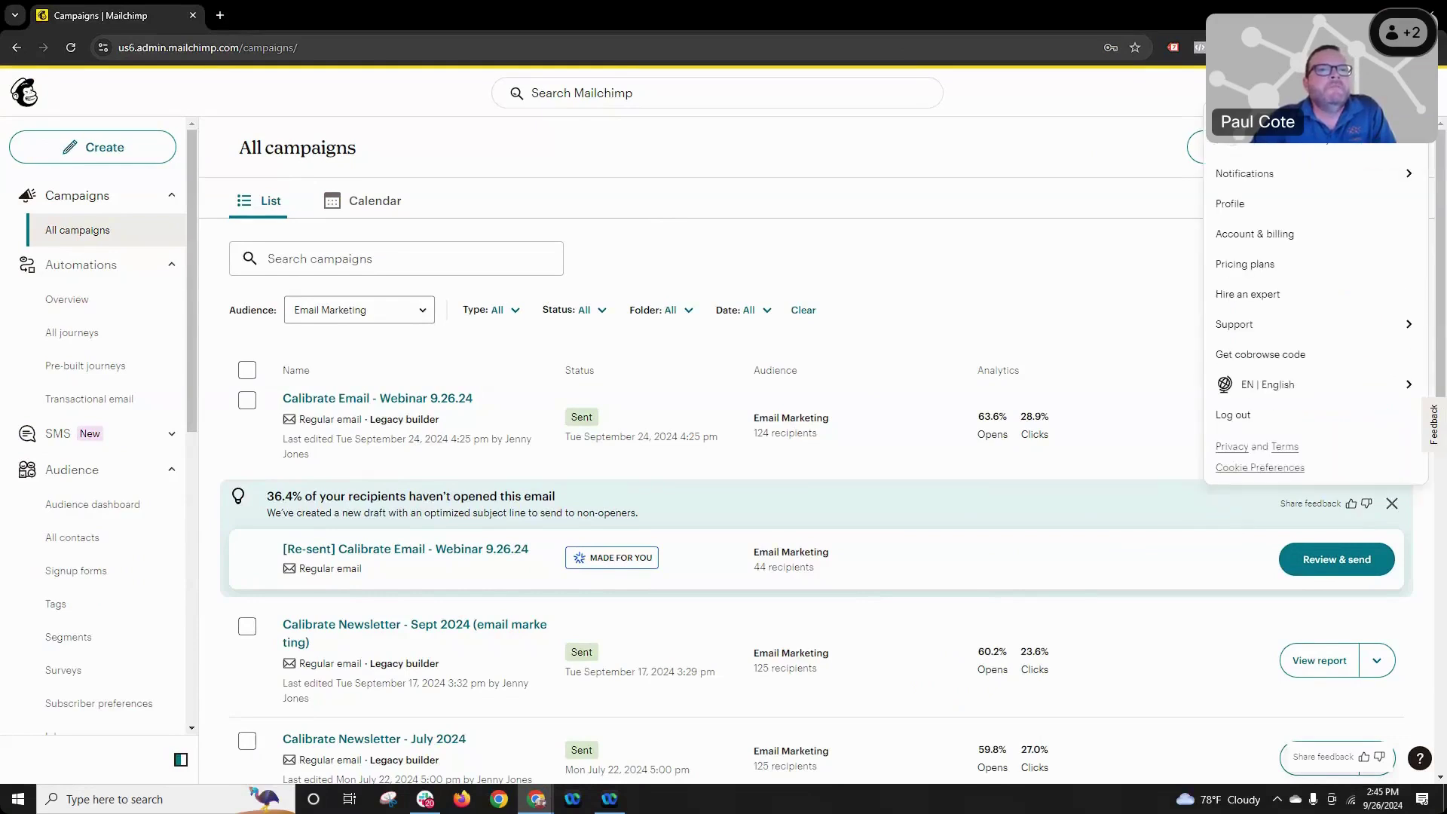
left_click(1256, 238)
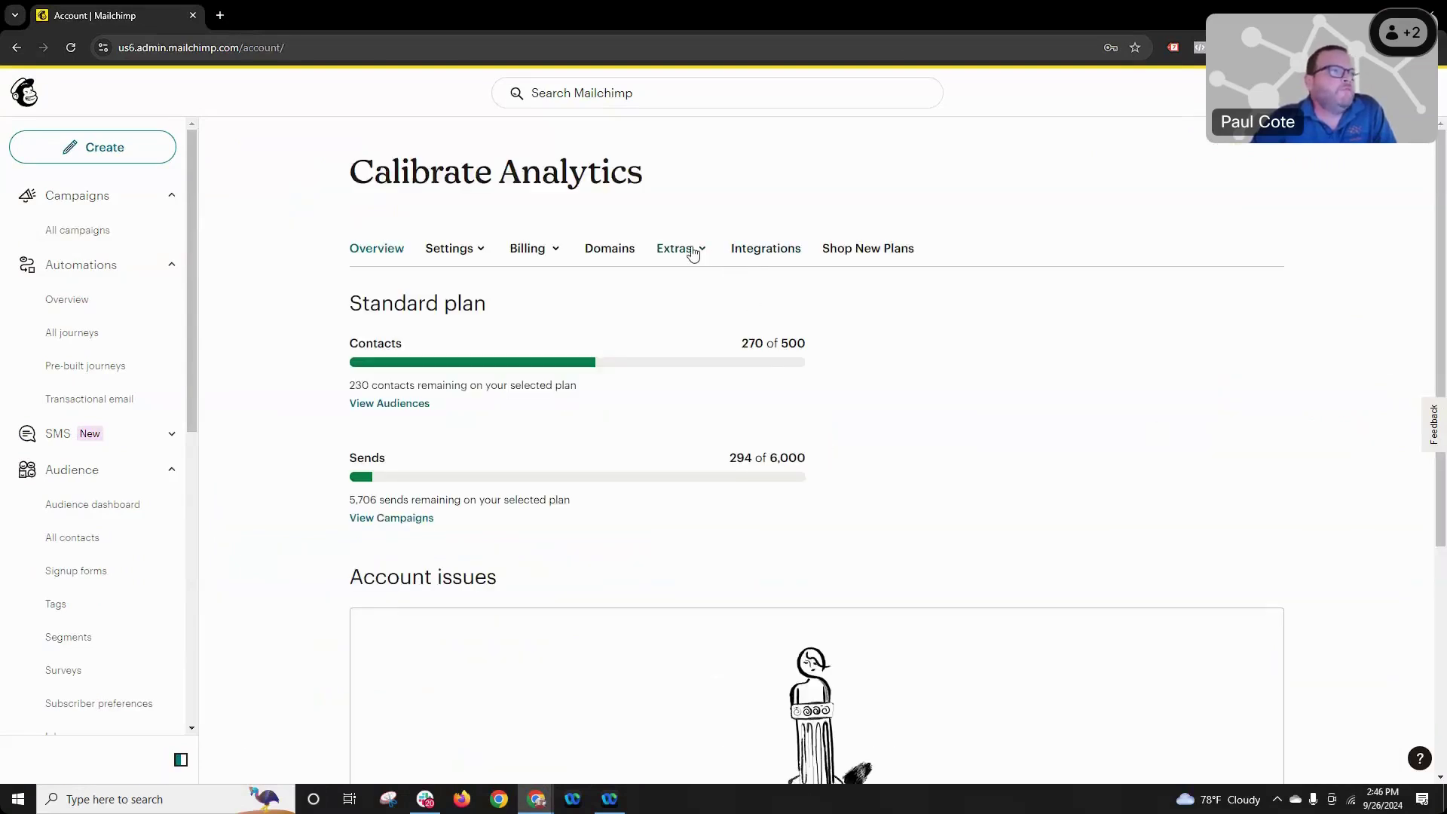
left_click(693, 252)
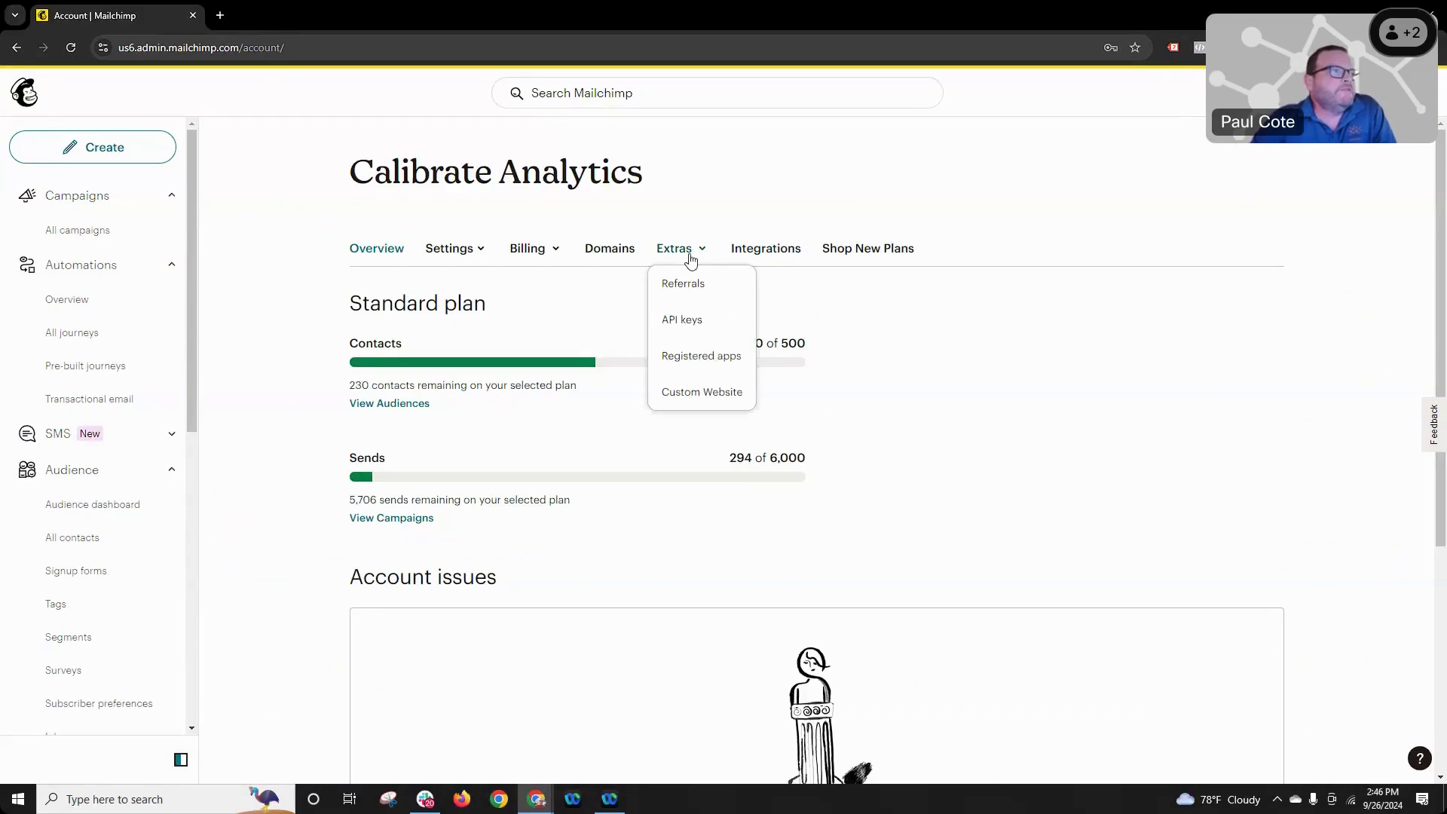
left_click(687, 325)
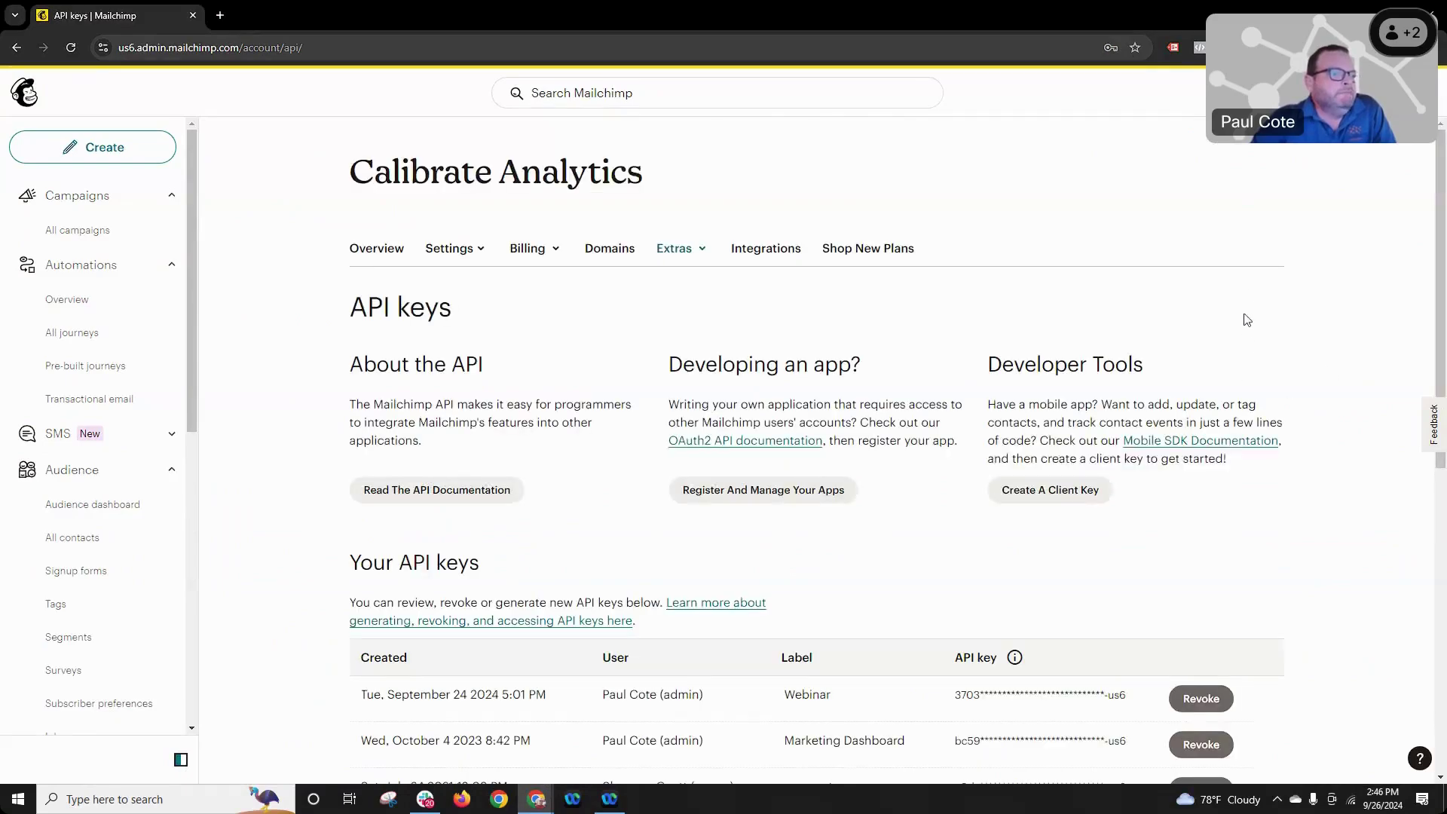
- Generate a new Mailchimp API key named Webinar and copy it to the clipboard
scroll(1245, 305, "down", 6)
left_click(381, 399)
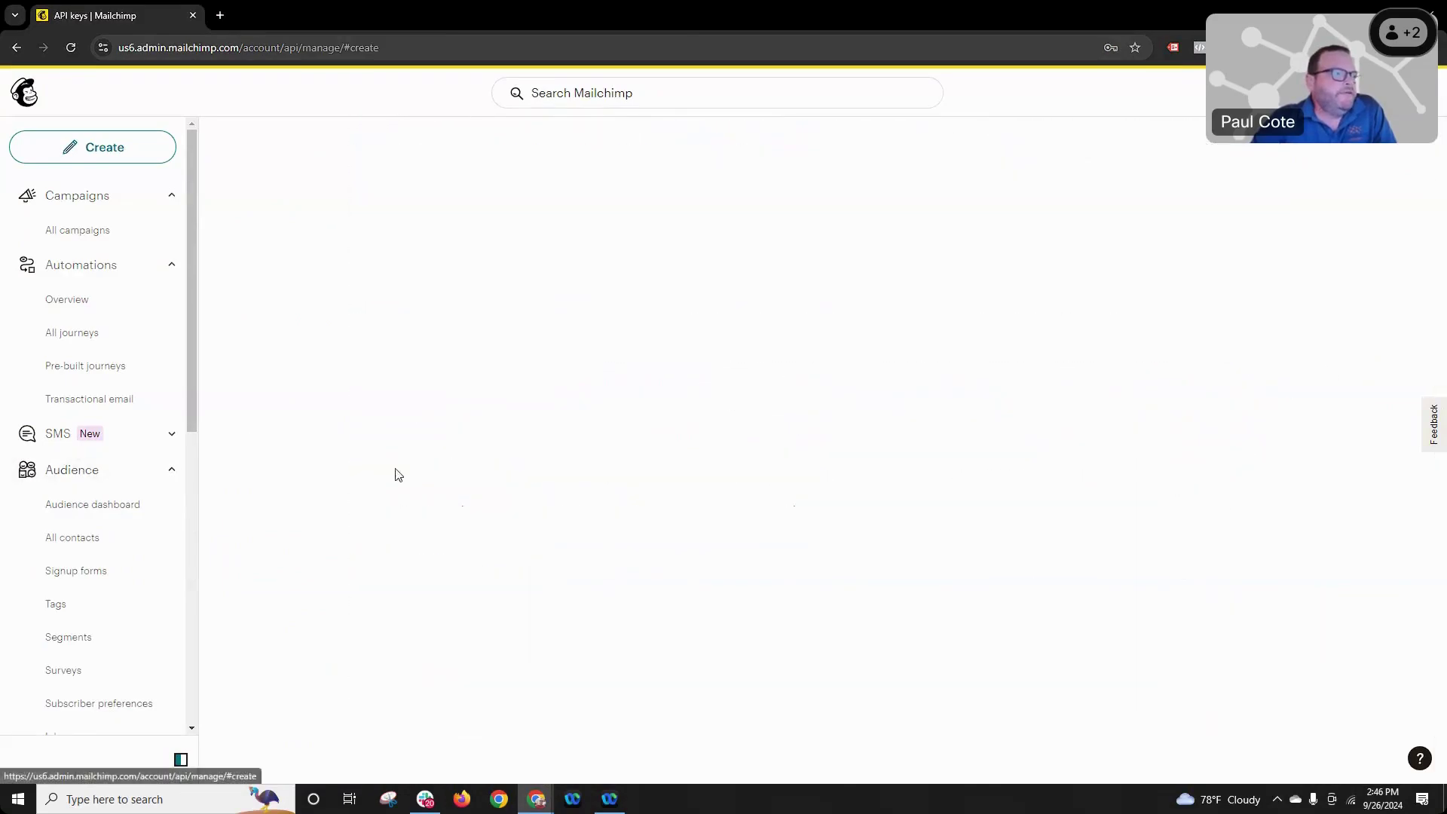
left_click(314, 539)
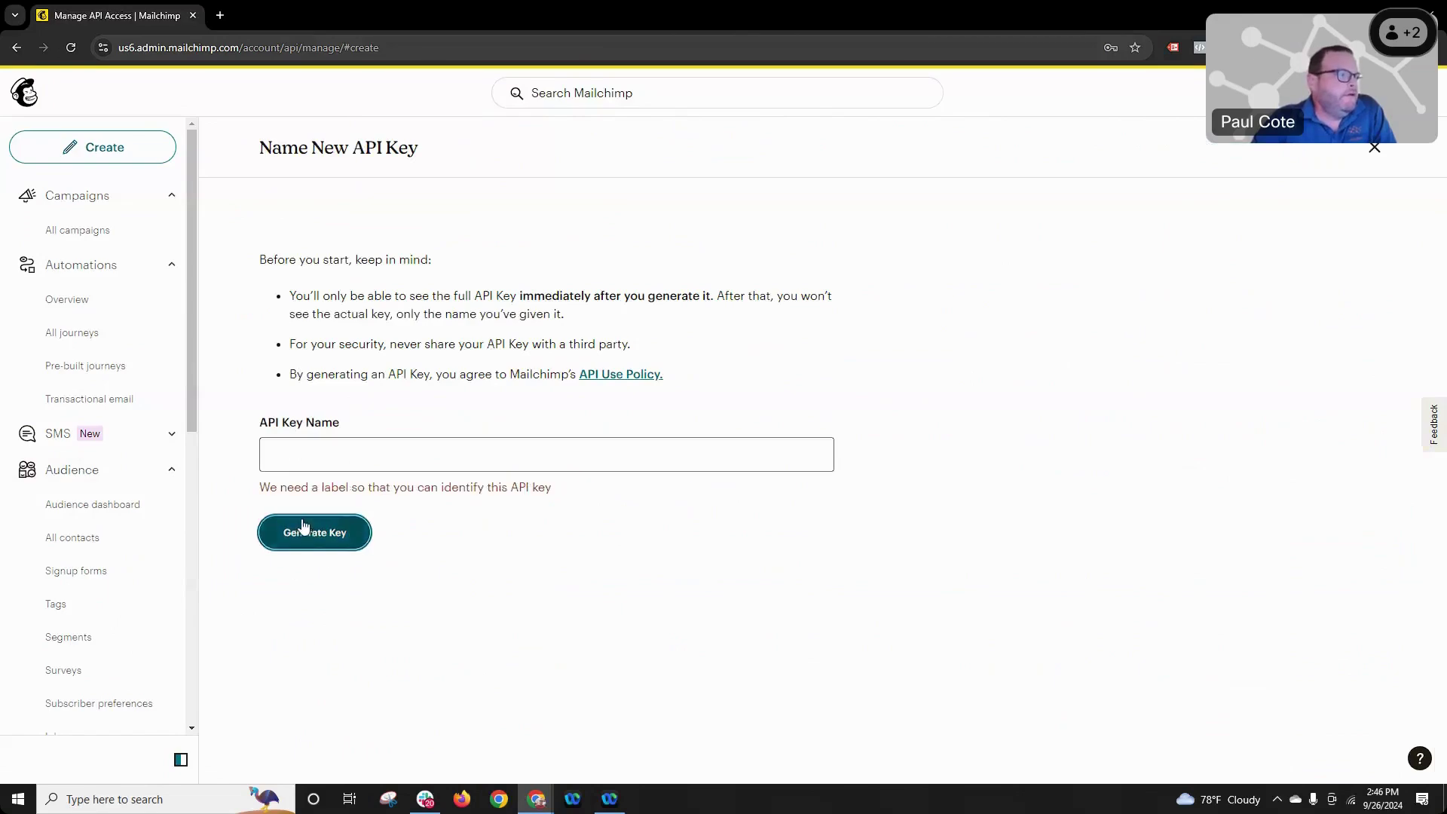
left_click(352, 454)
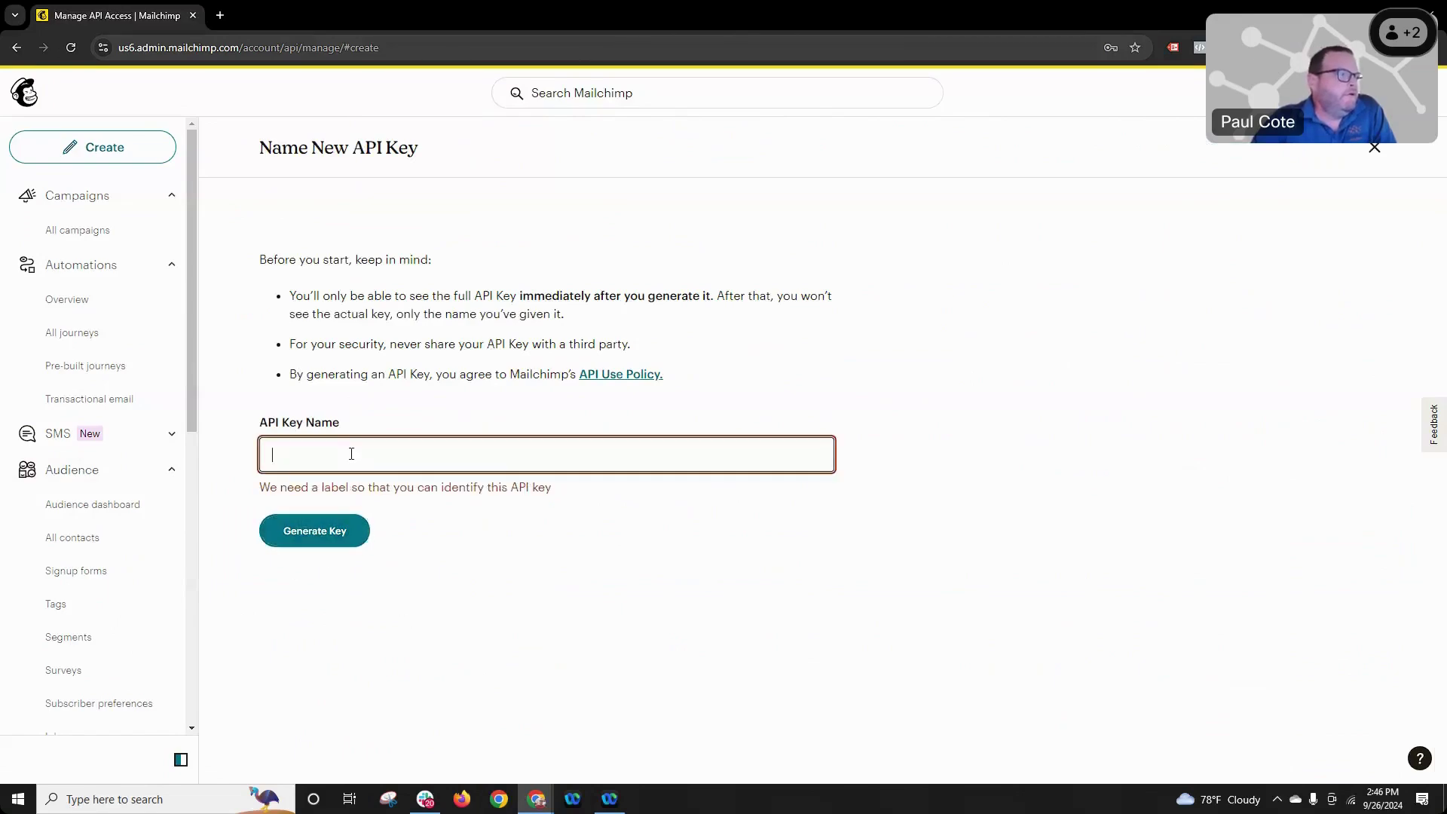
type("Webinar")
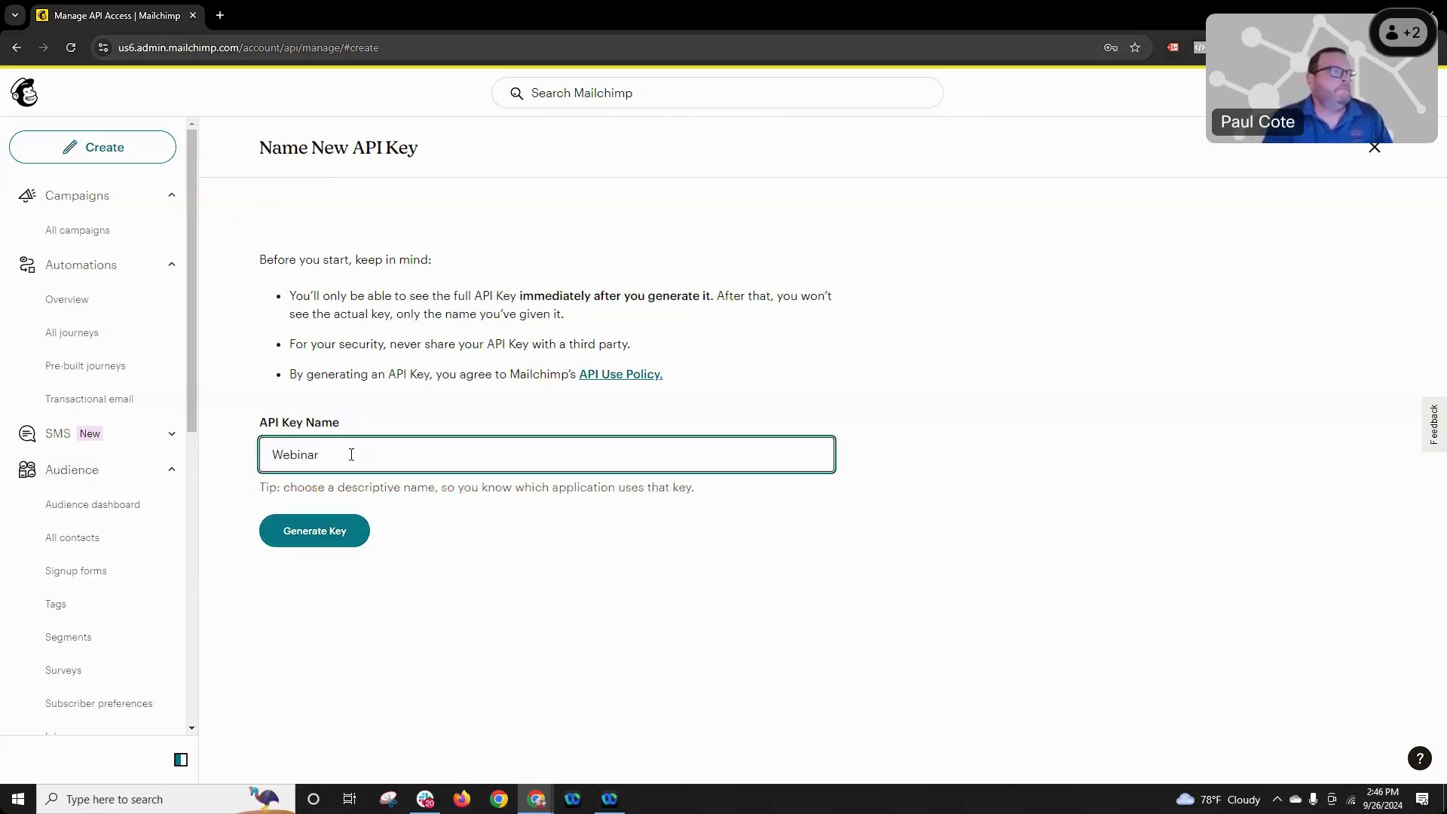
left_click(313, 531)
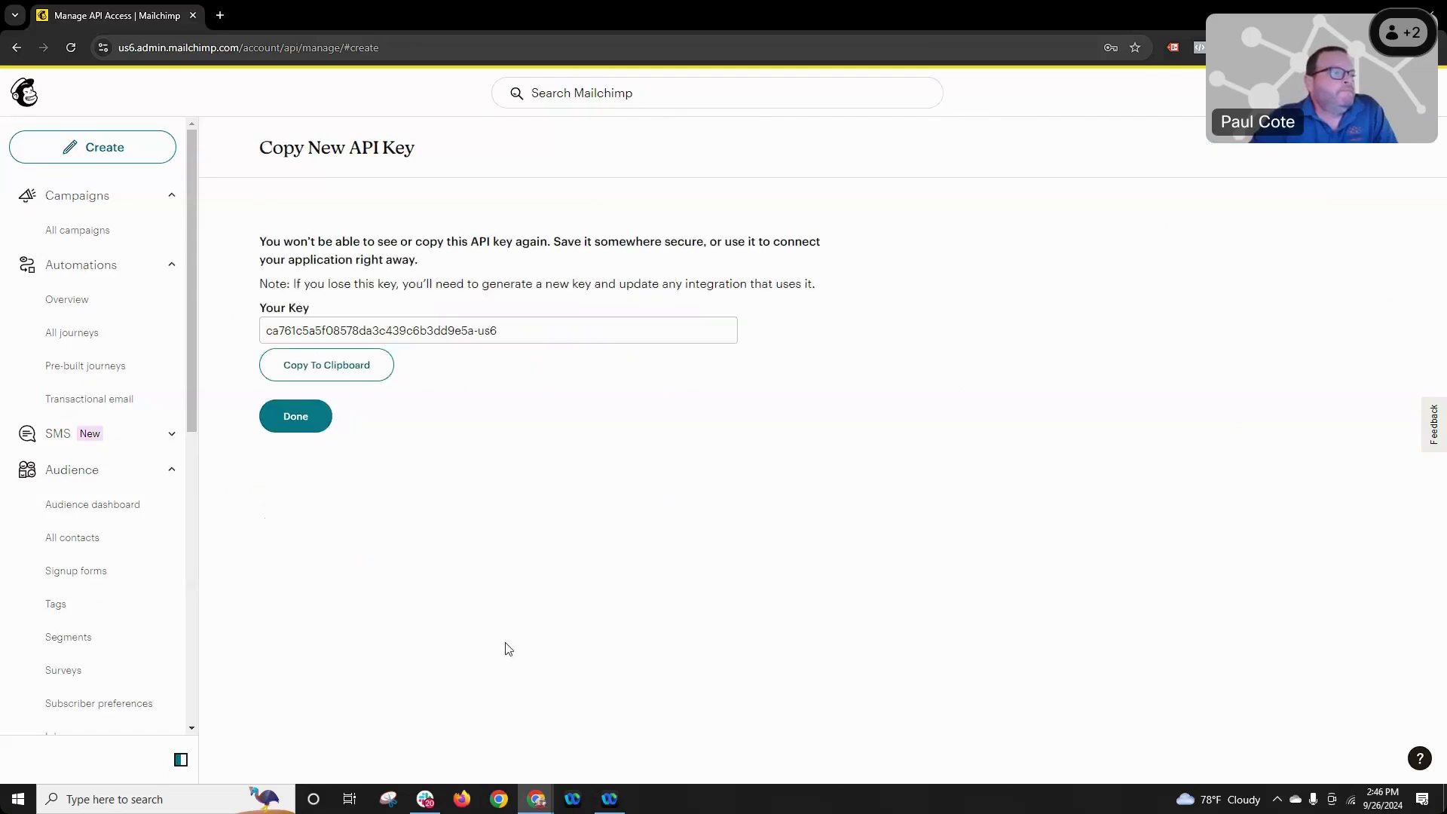
left_click(335, 377)
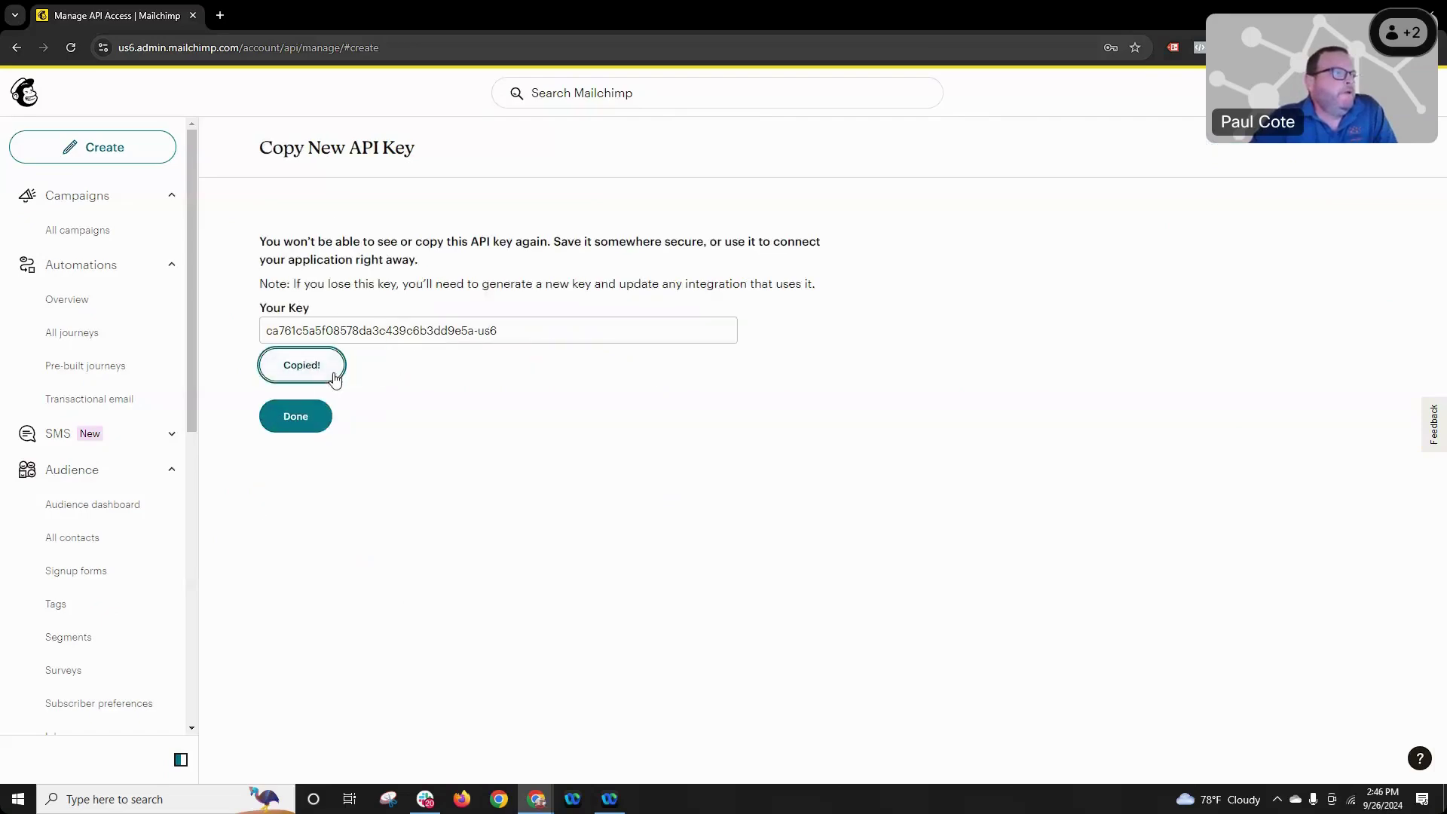
- Switch to Launchpad and start adding a new source from the Data Sources page
left_click_drag(346, 13, 1446, 139)
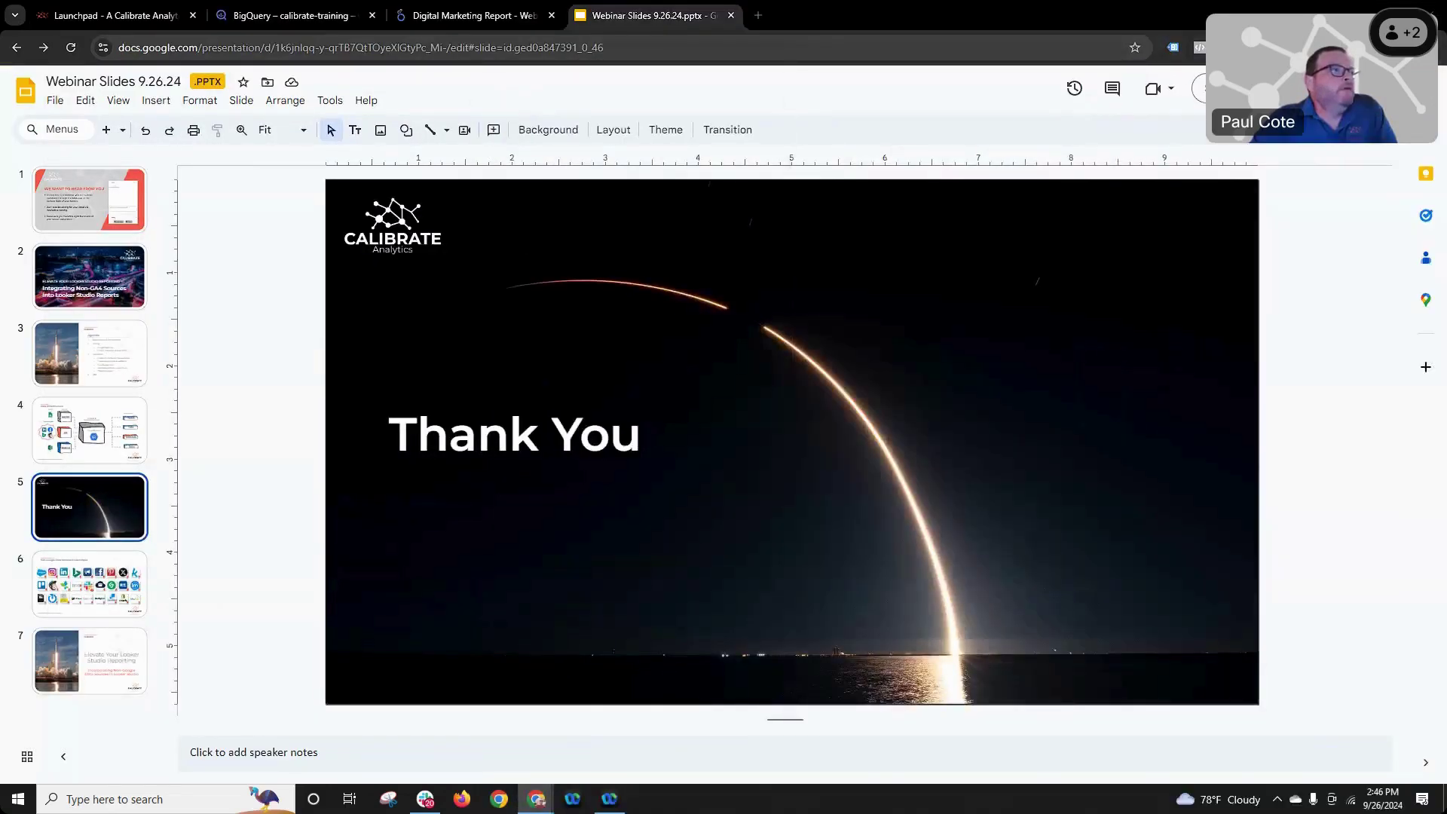
left_click(102, 16)
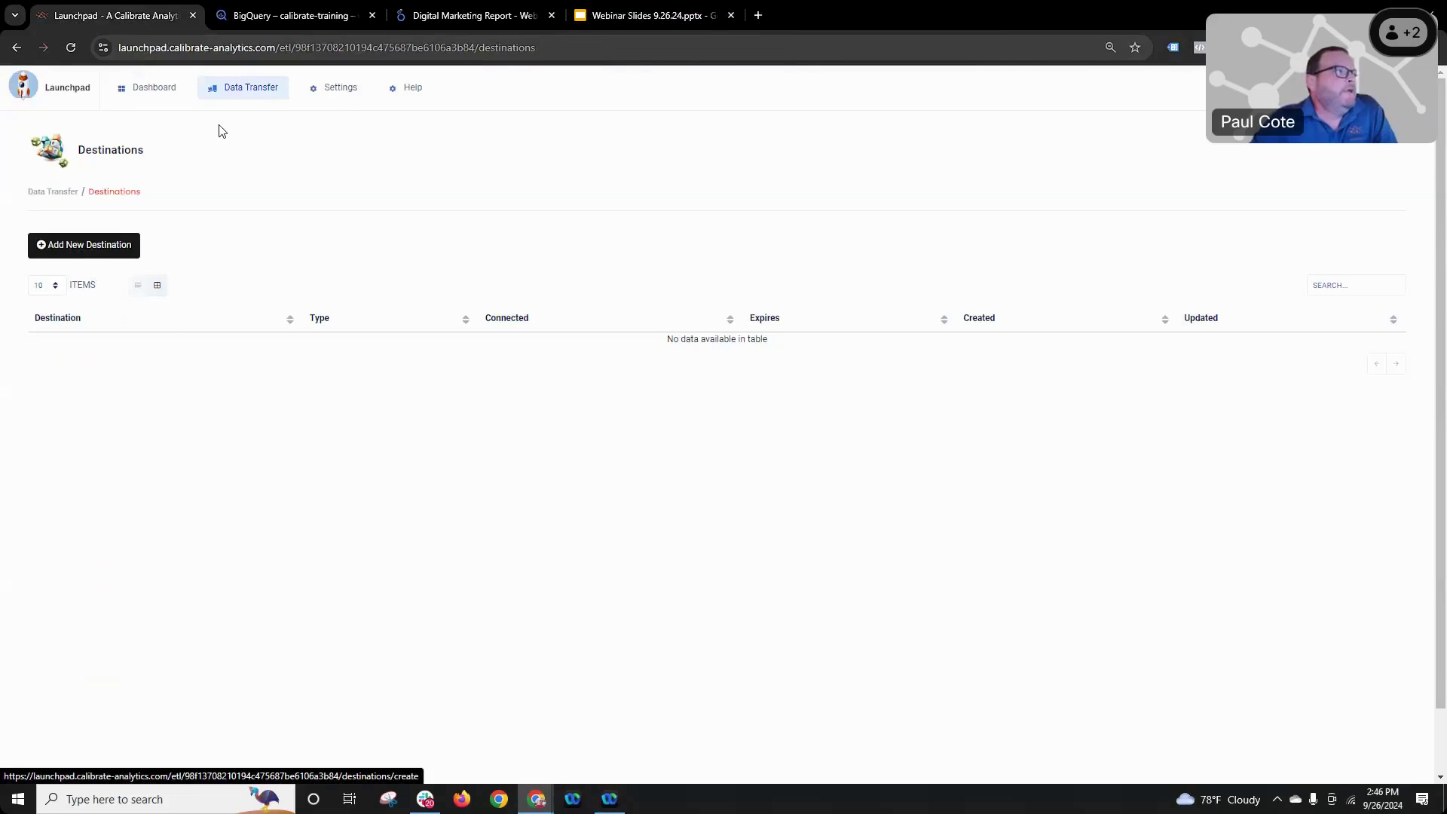
mouse_move(239, 94)
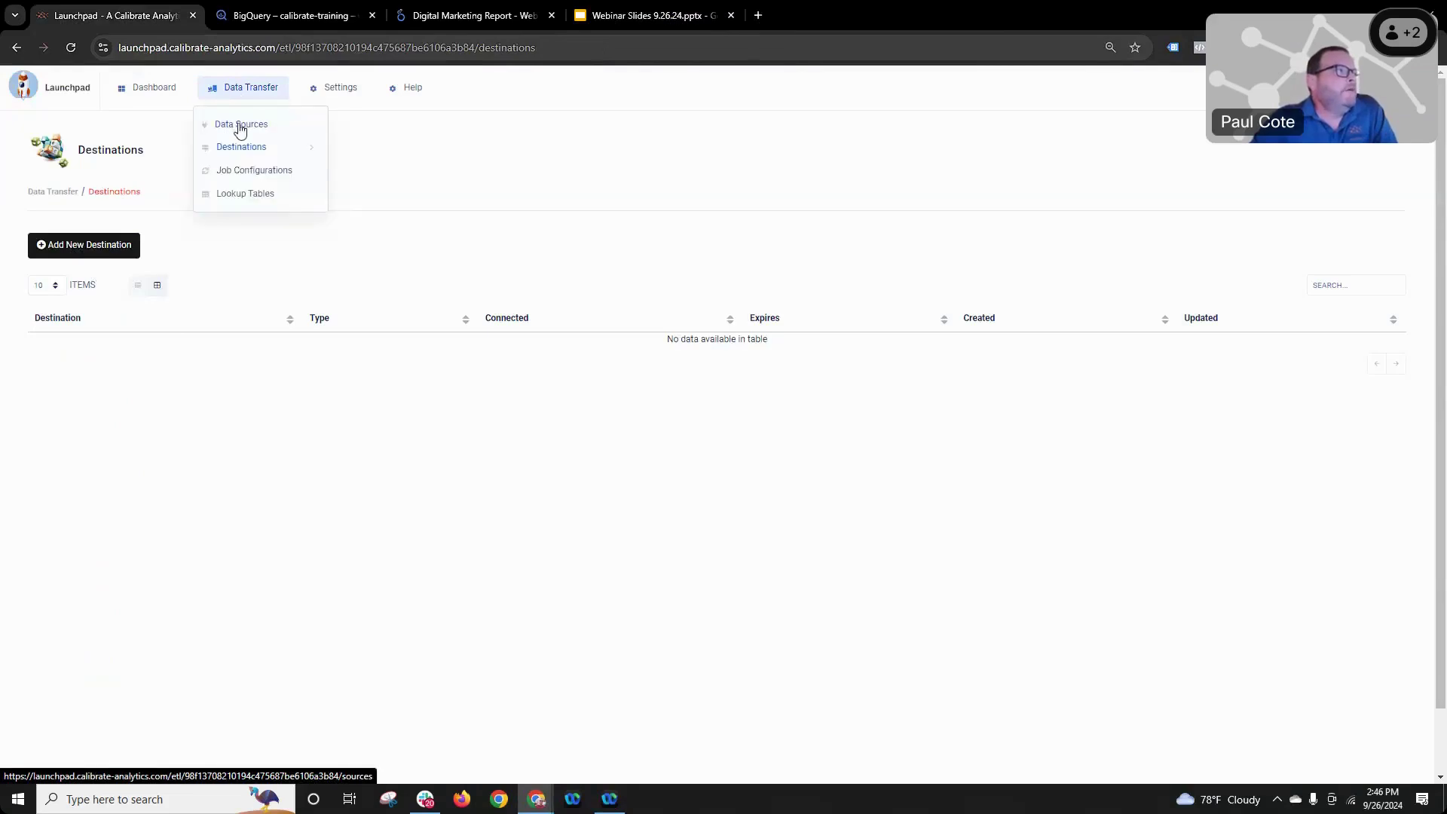
left_click(240, 129)
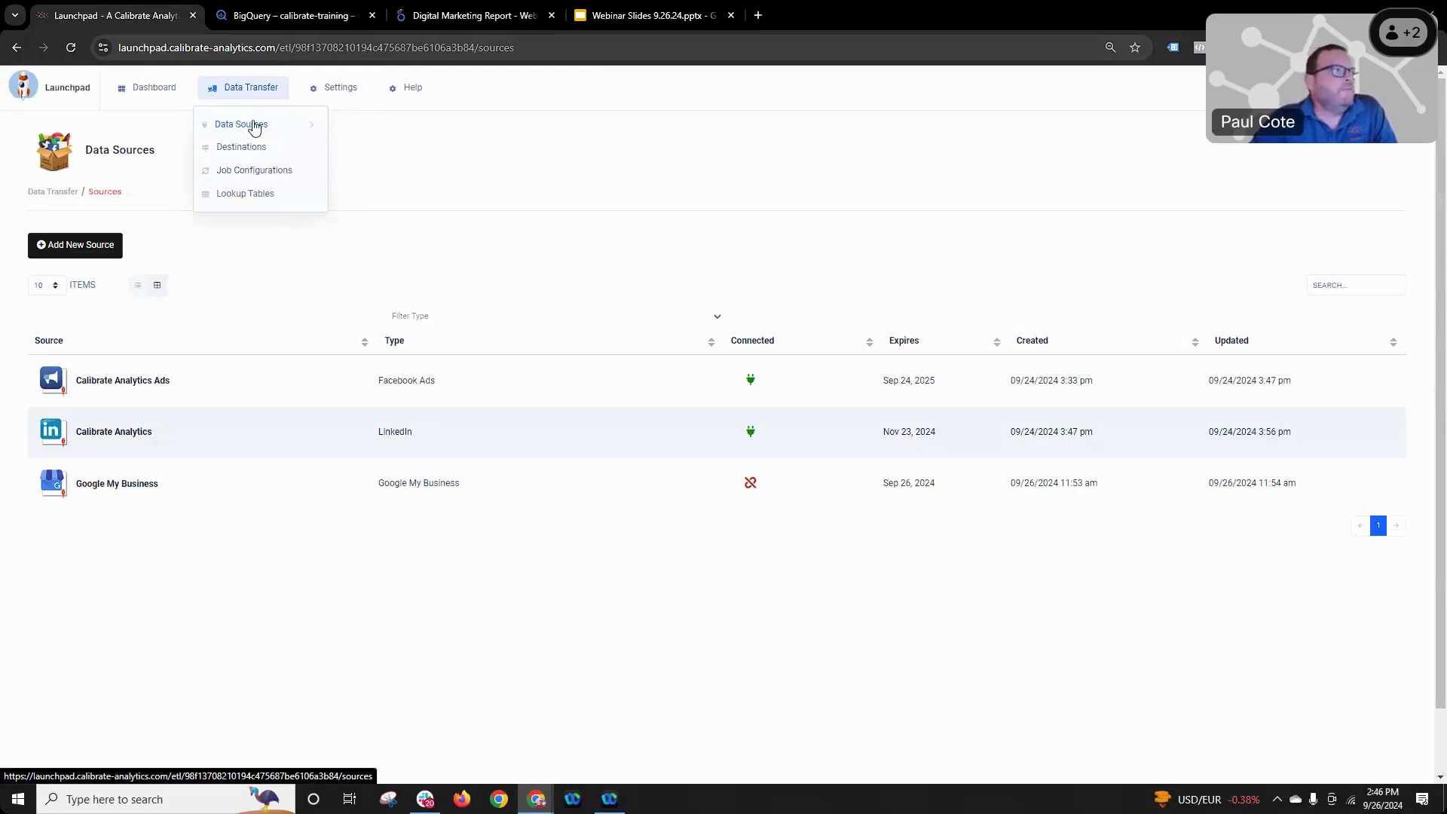
left_click(77, 251)
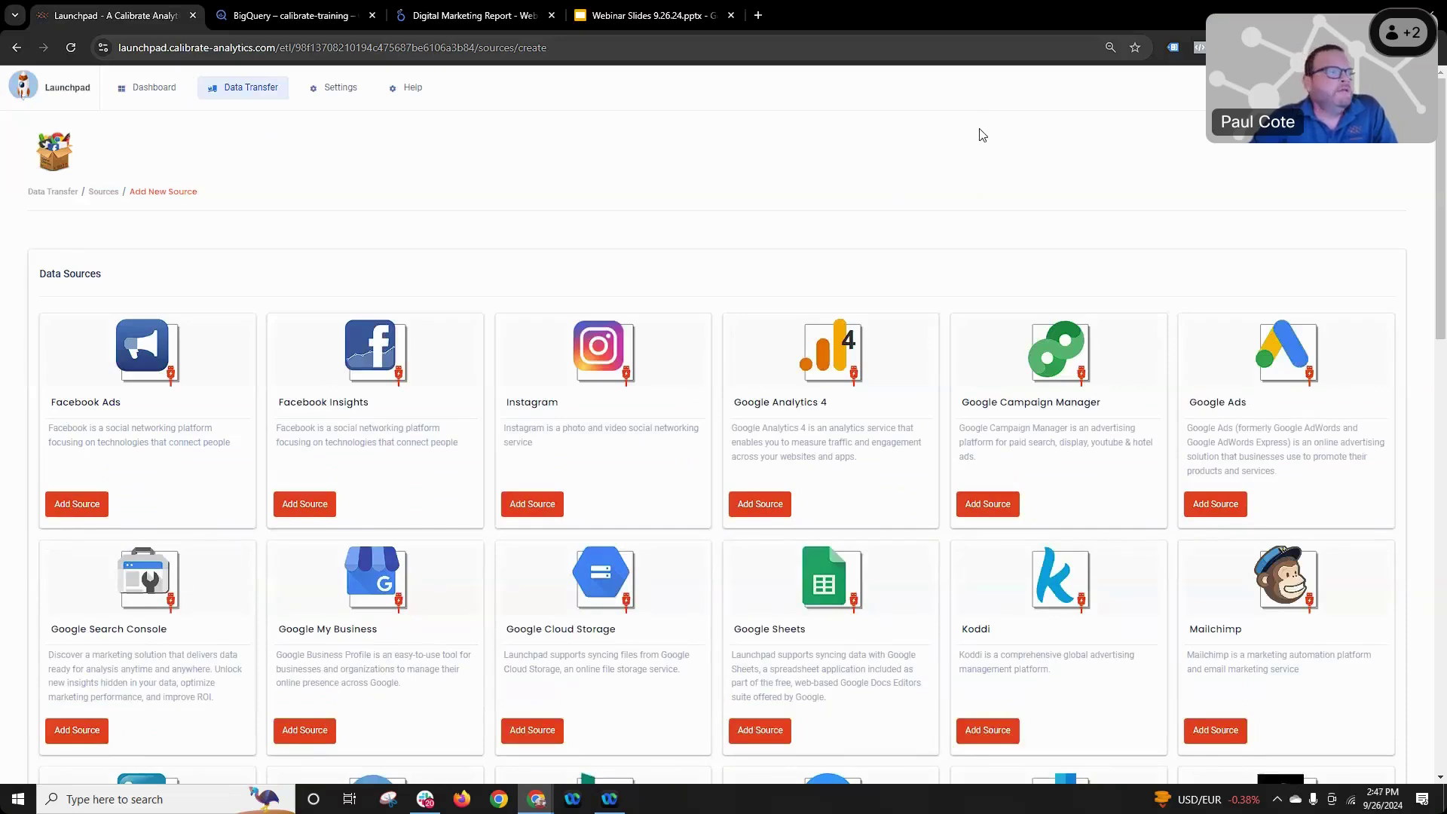
- Browse the catalogue of data sources and add Mailchimp as a new source
scroll(1002, 145, "down", 2)
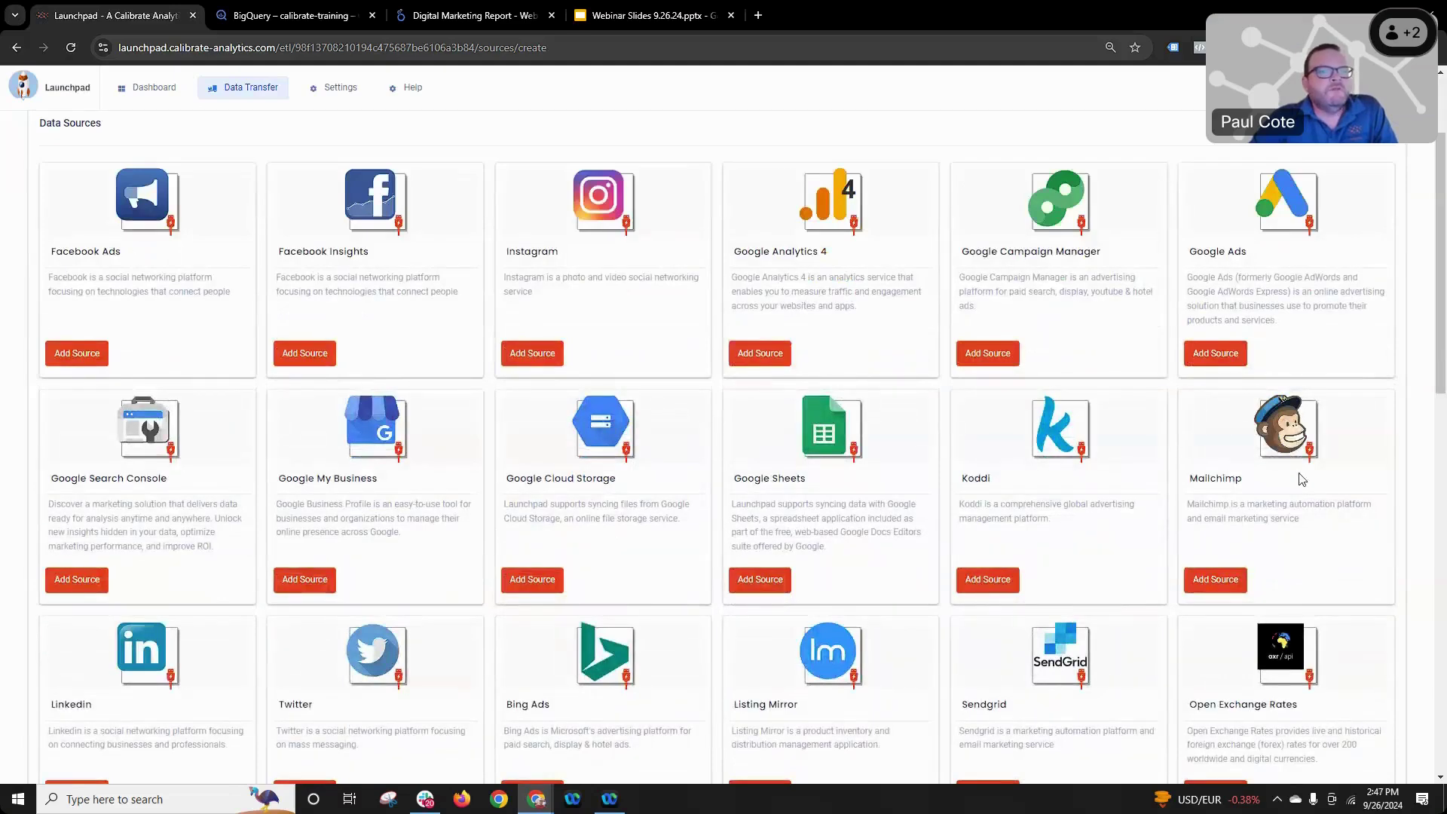
scroll(1116, 296, "down", 2)
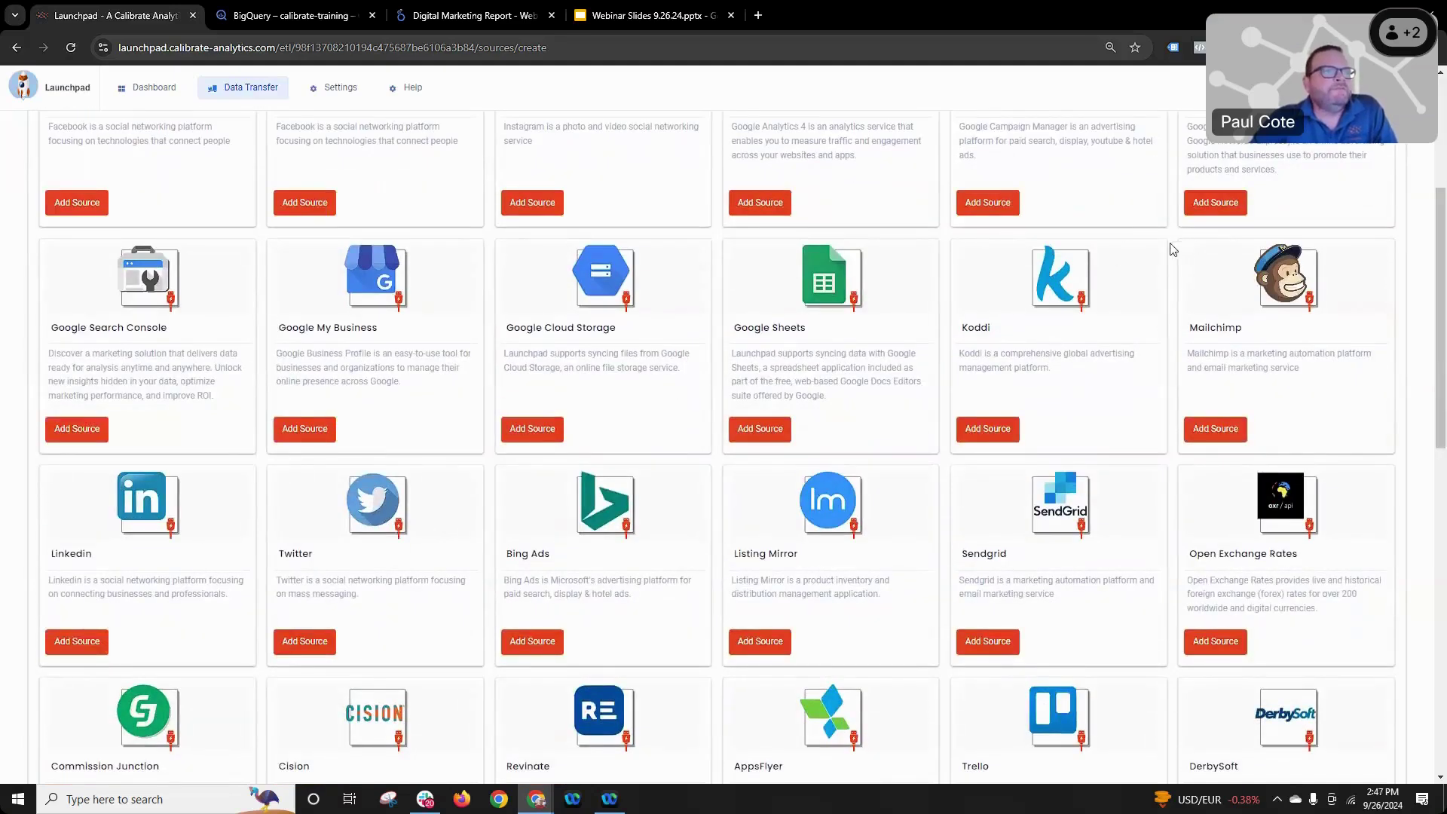
scroll(1120, 257, "down", 4)
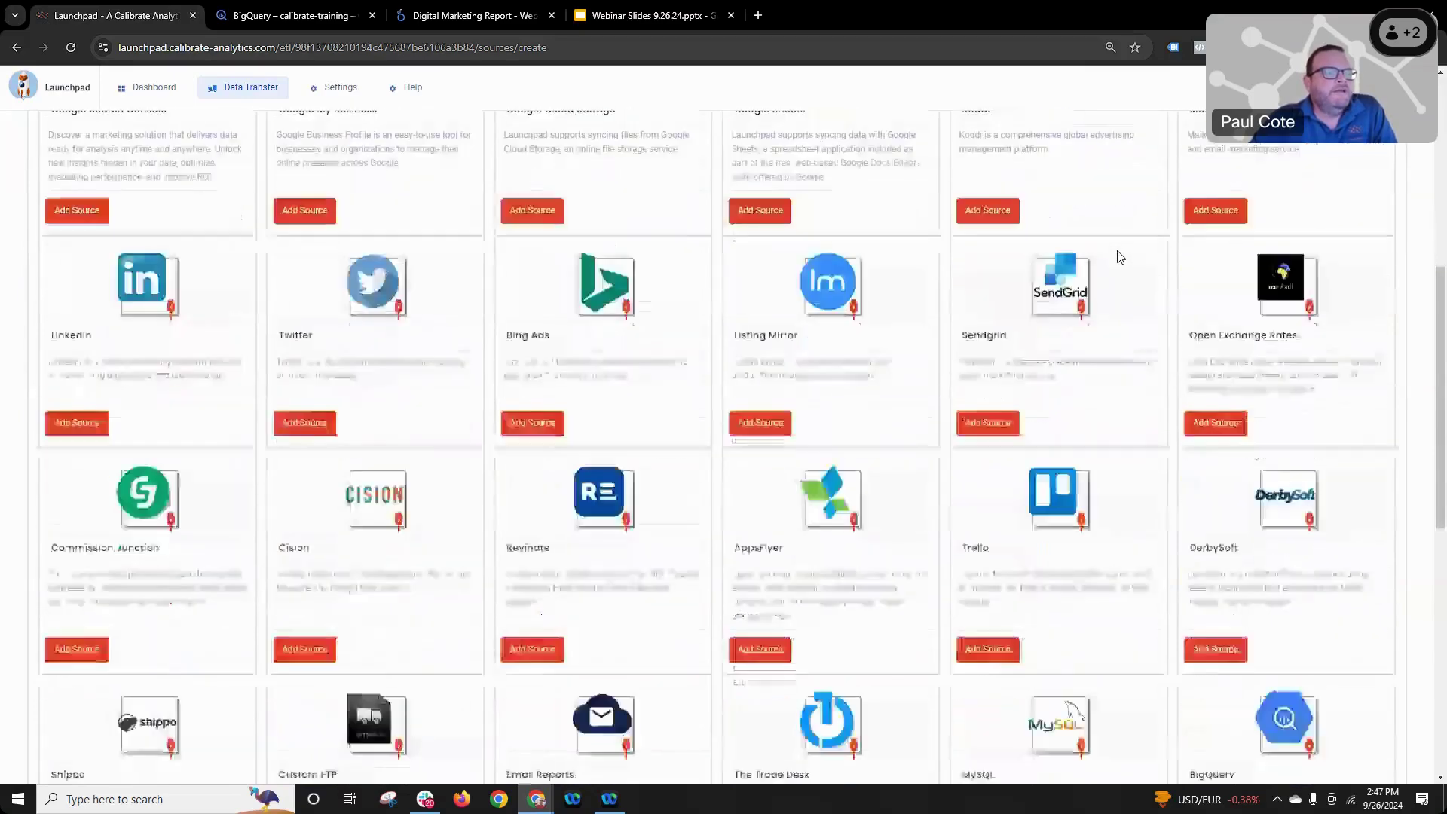
scroll(1121, 257, "down", 2)
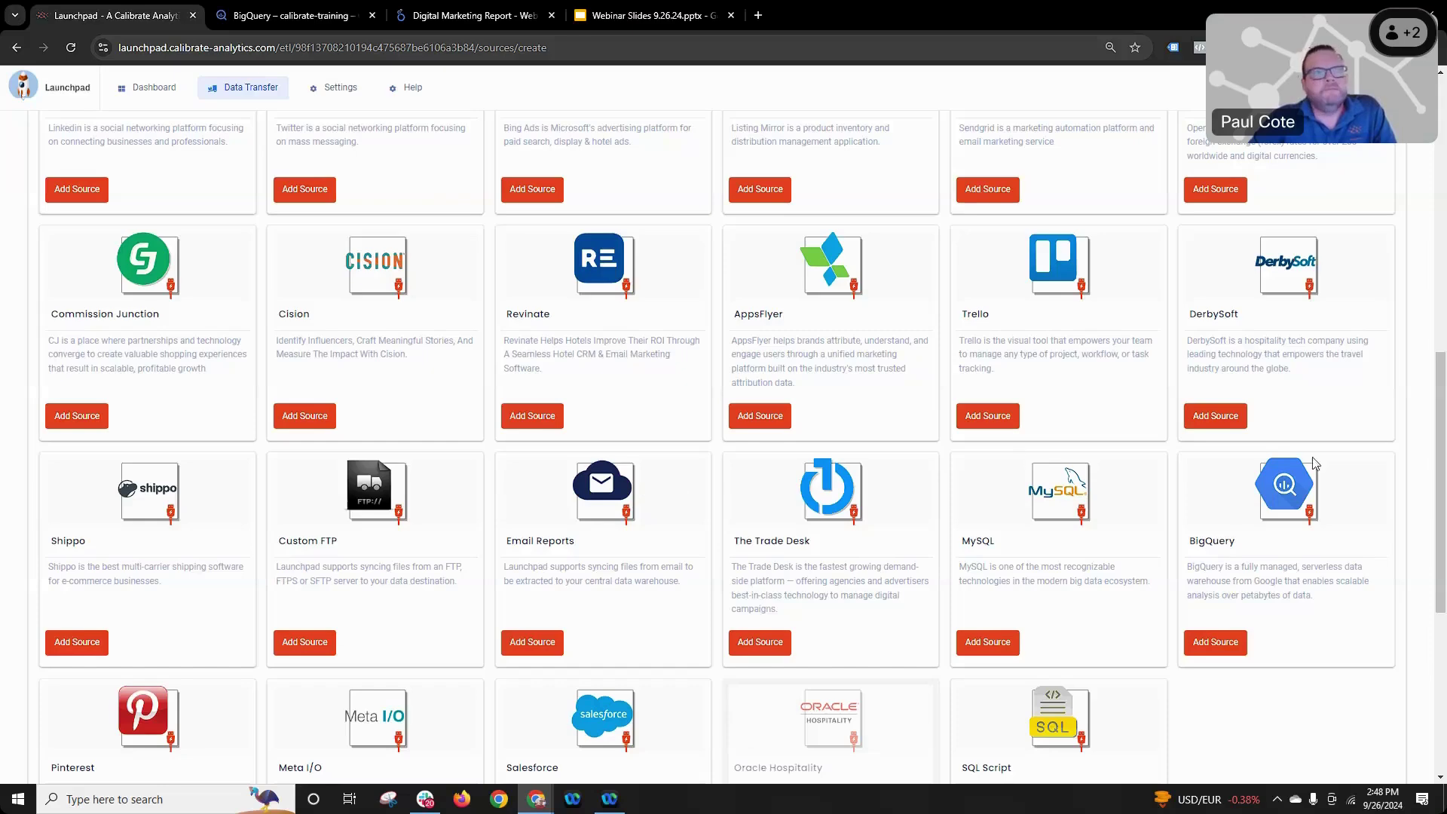
scroll(970, 450, "up", 5)
scroll(969, 450, "up", 2)
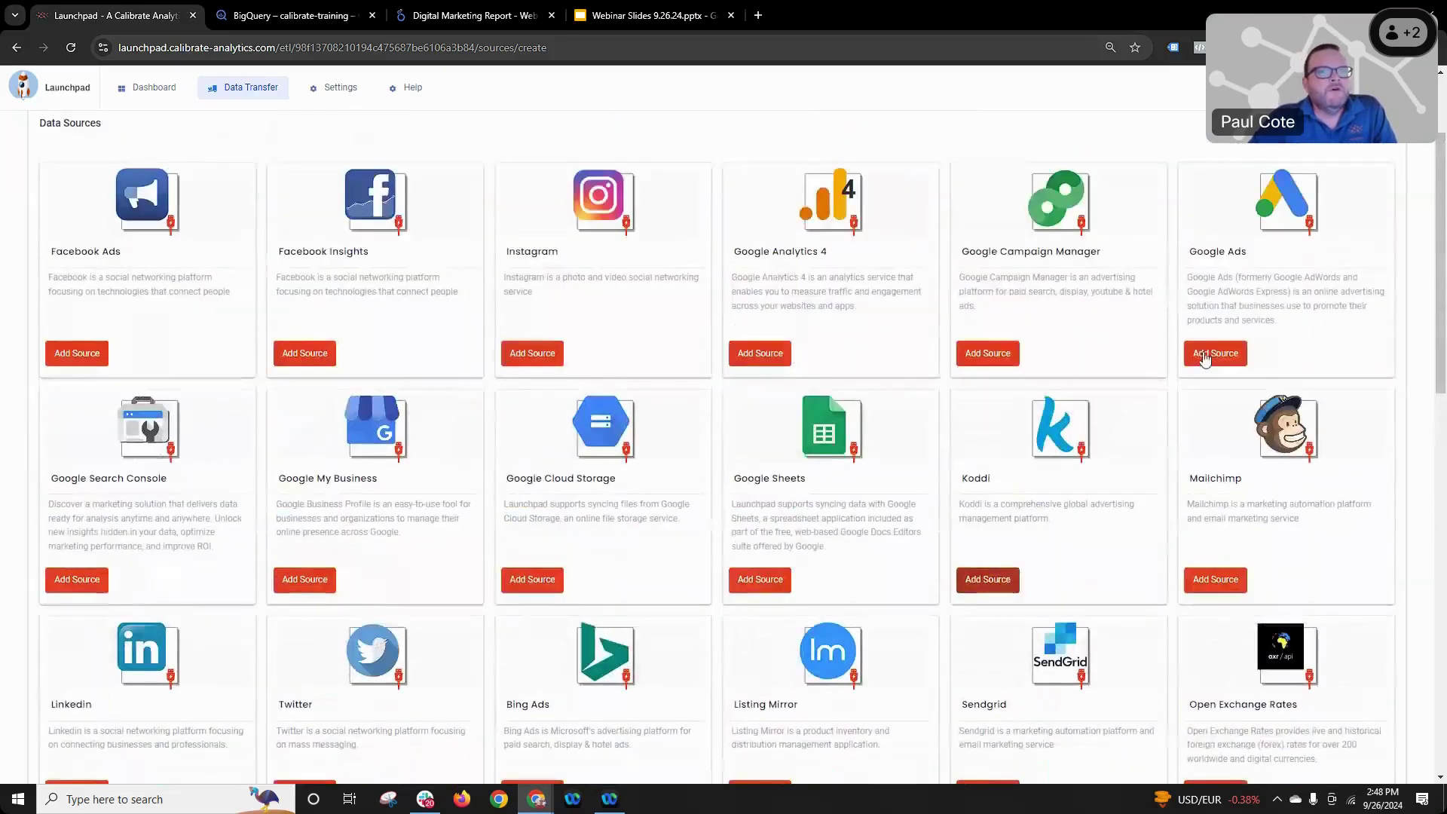
left_click(1224, 584)
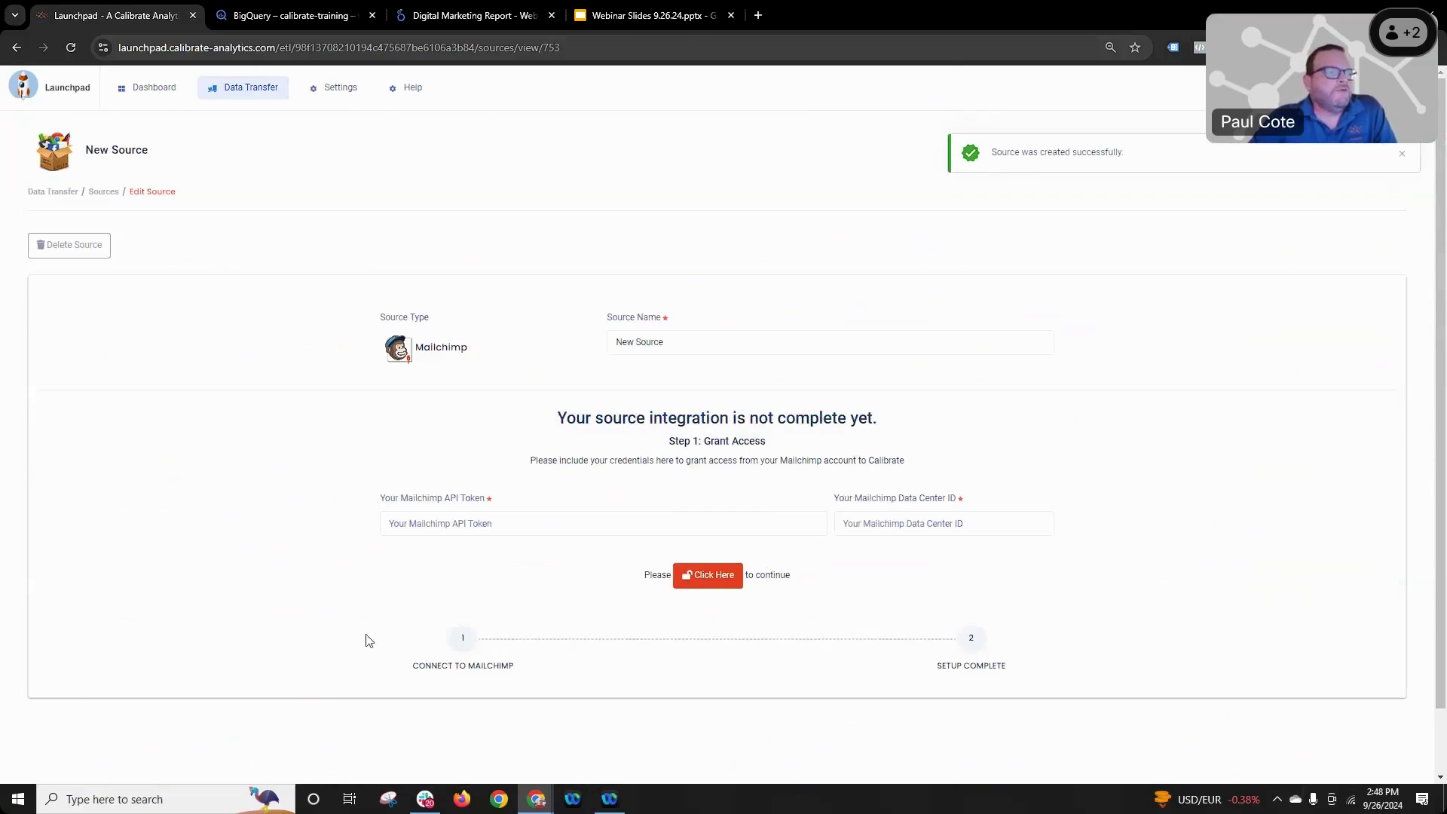
- Paste the Mailchimp API key into the API token field and copy its data center suffix into the Data Center ID field
left_click(420, 528)
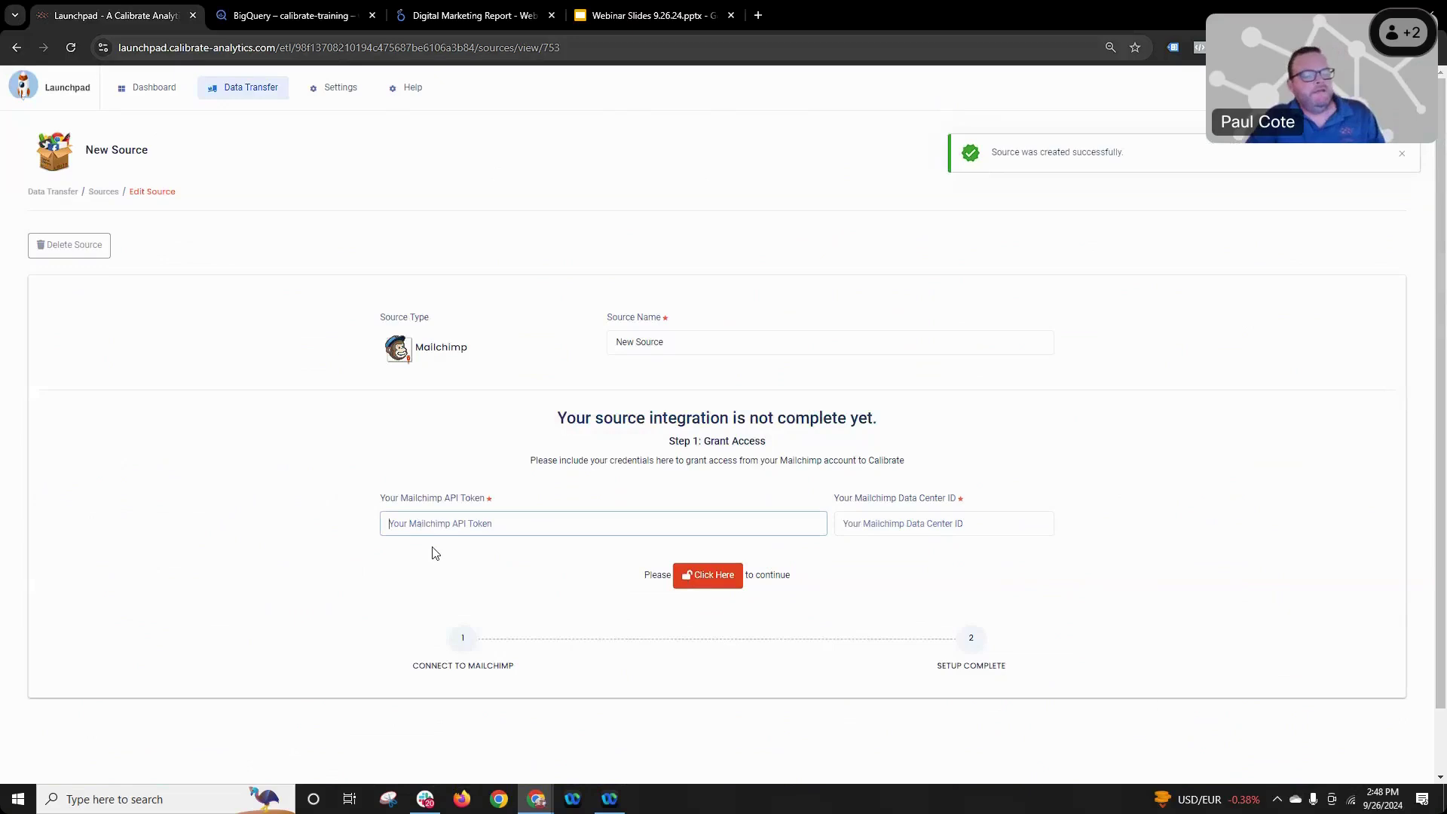
key("ctrl+v")
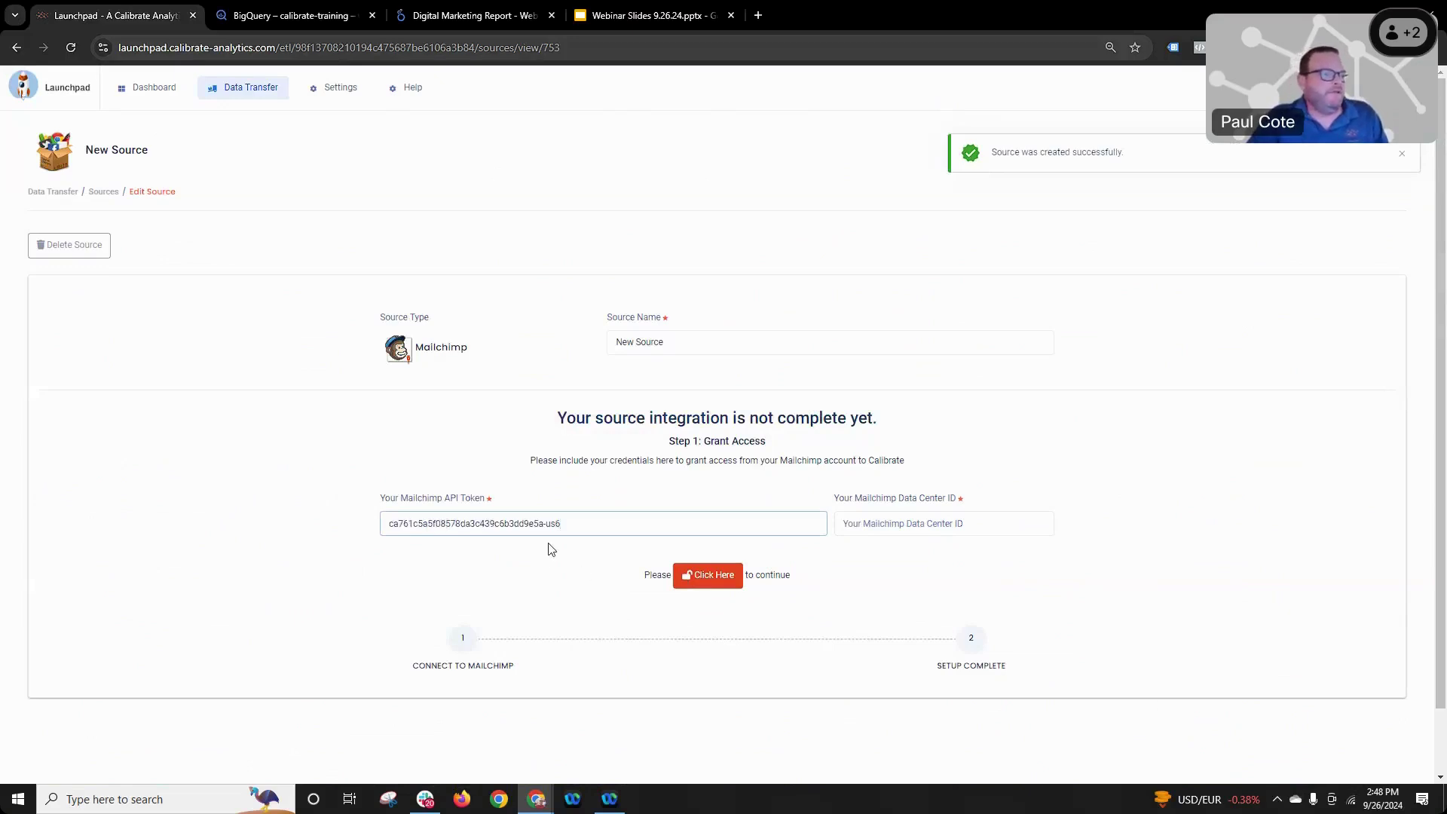
left_click_drag(560, 523, 542, 523)
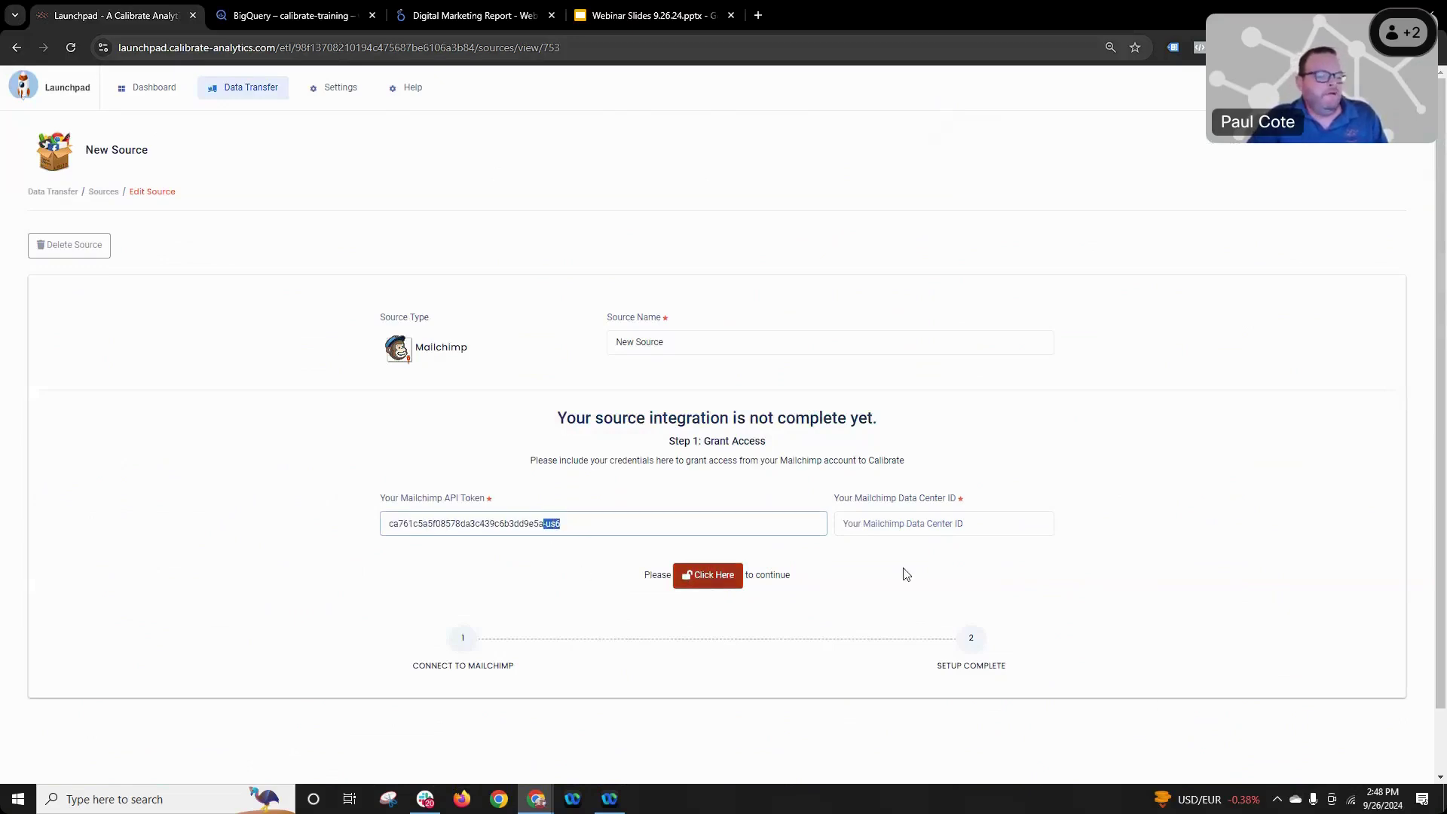
key("ctrl+c")
left_click(888, 523)
key("ctrl+v")
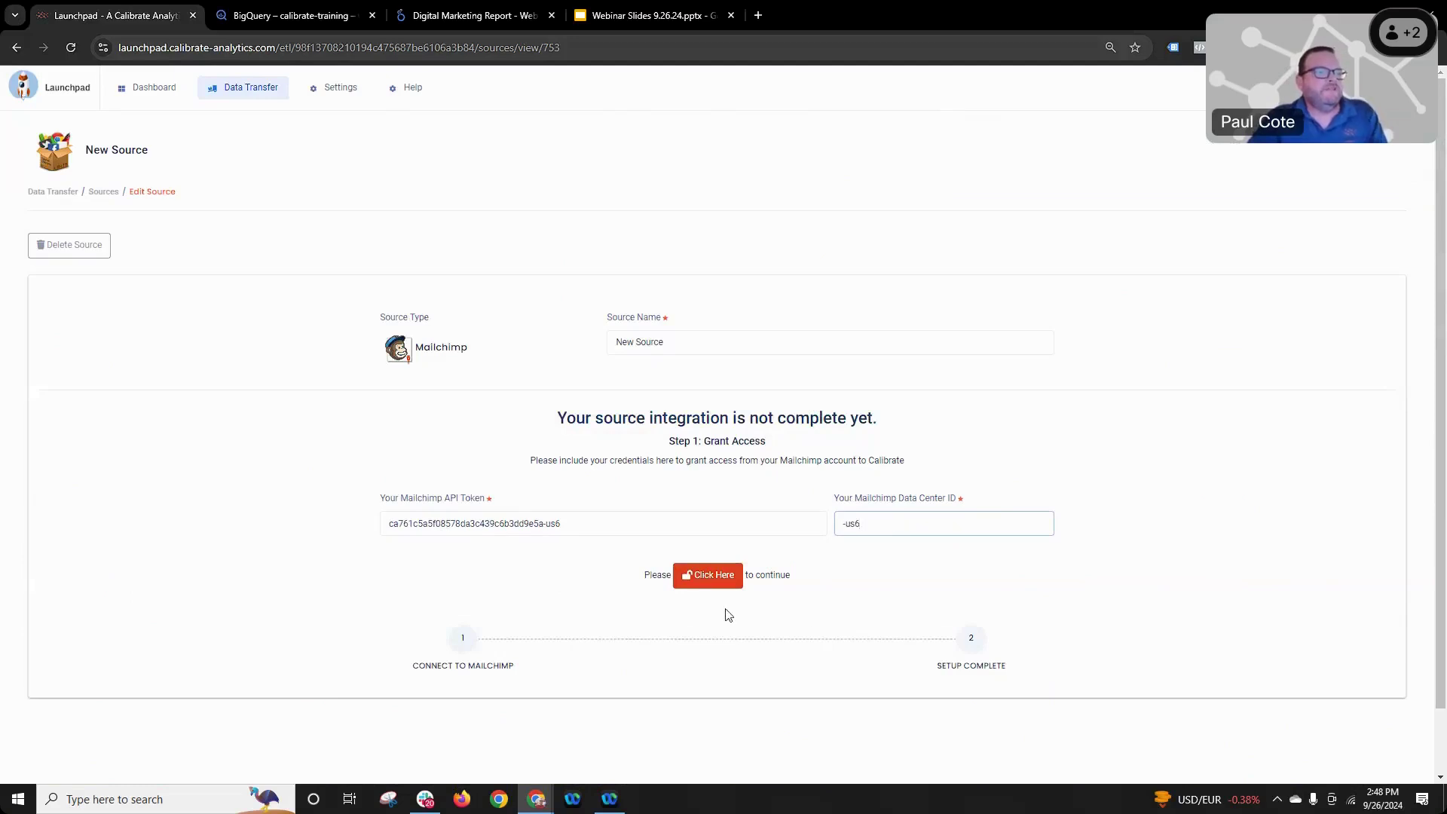
- Name the source Newsletter Demo and complete its connection to Mailchimp
left_click(634, 341)
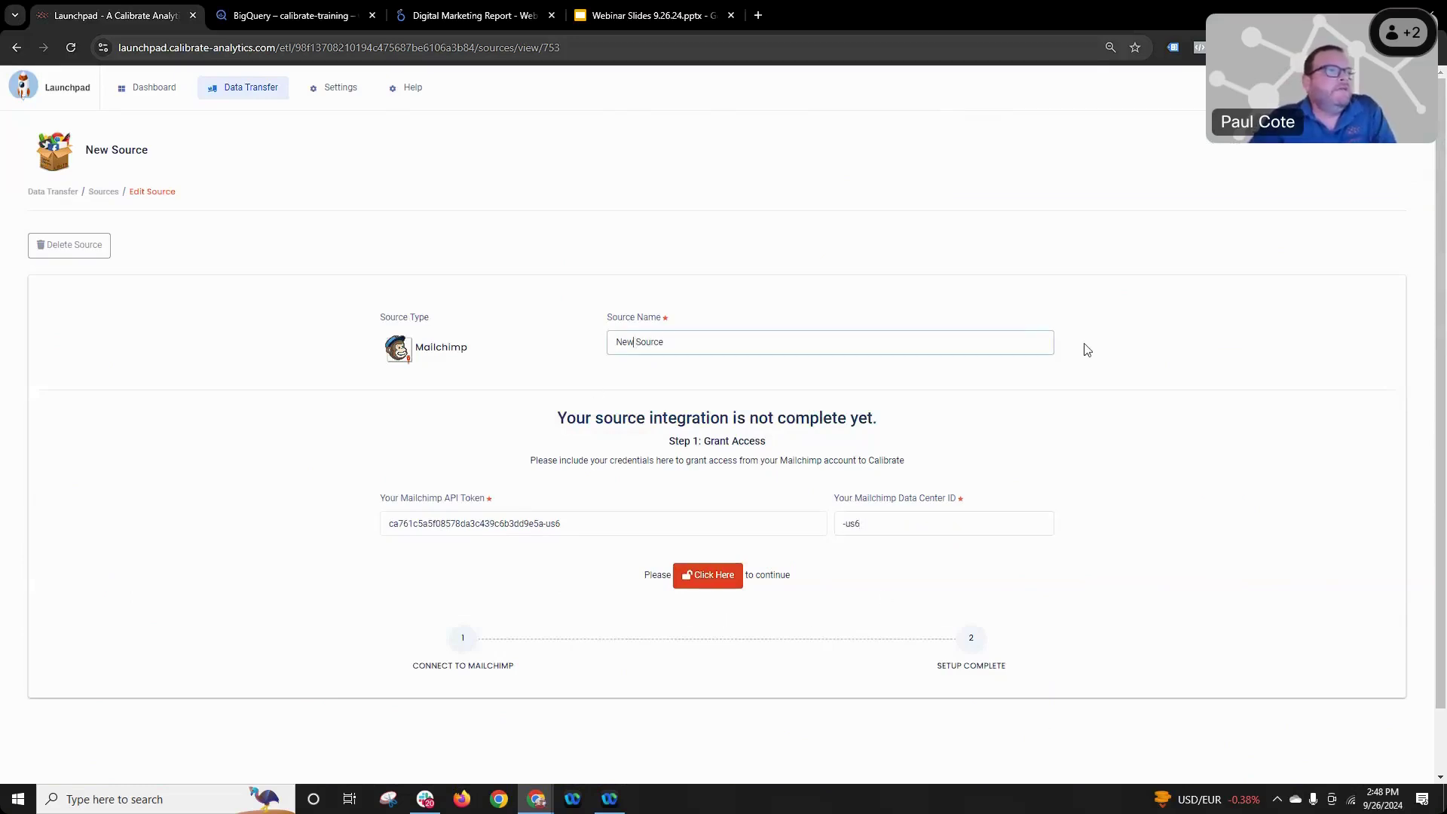
key("End")
key("BackSpace")
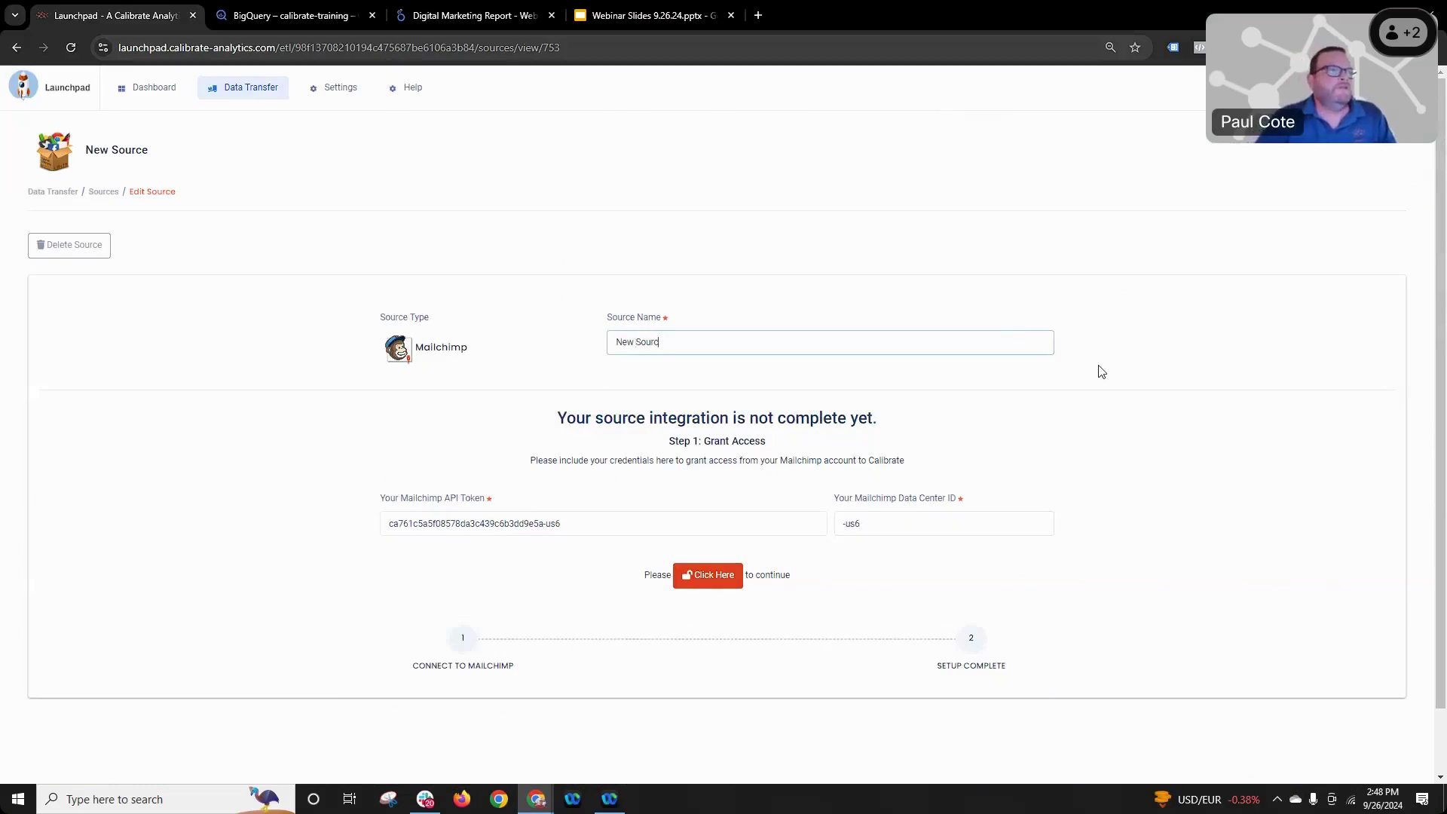
key("BackSpace")
key("BackSpace")
key("BackSpace")
key("BackSpace")
key("BackSpace")
key("BackSpace")
key("BackSpace")
key("BackSpace")
key("BackSpace")
type("Web")
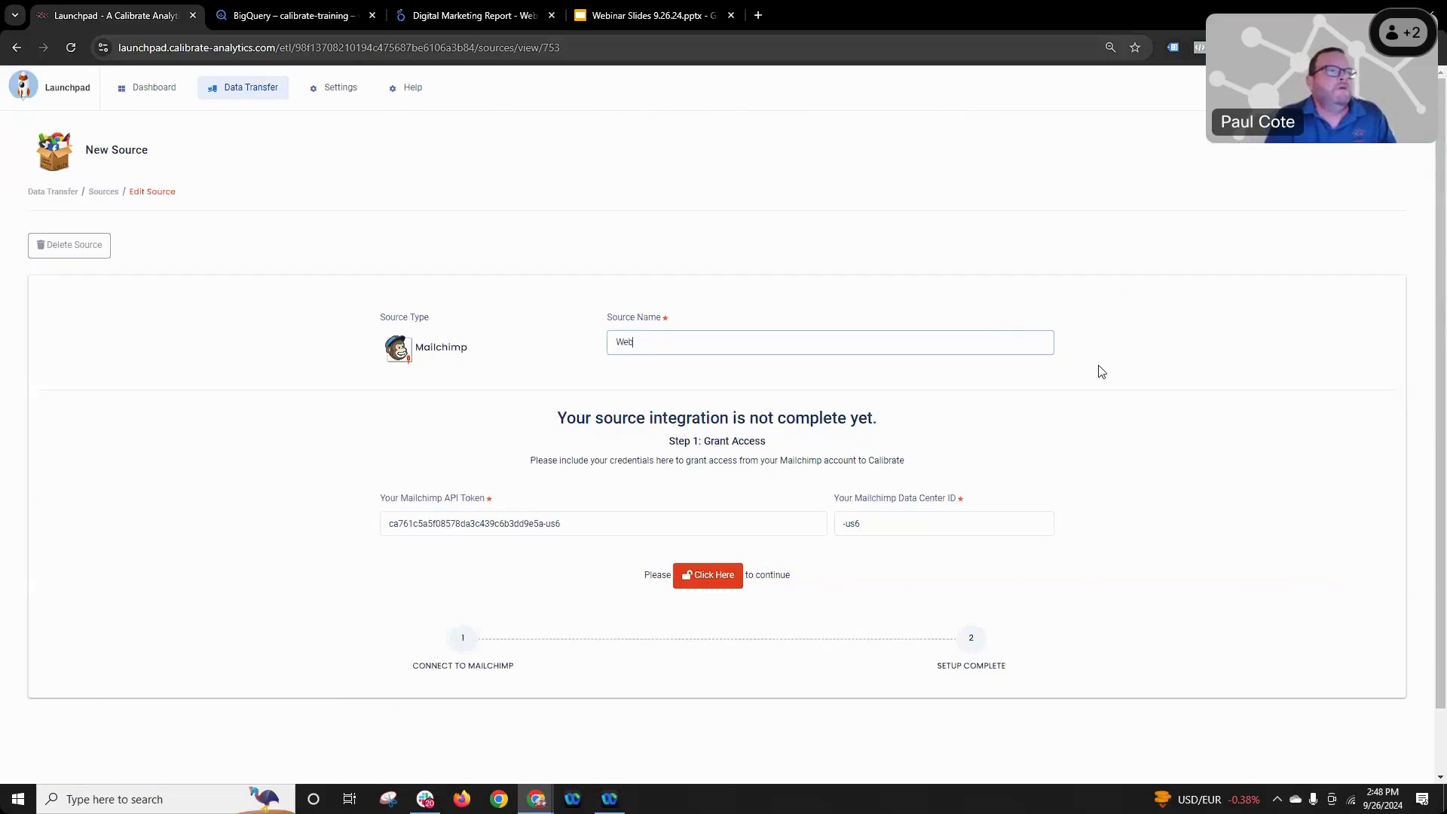
key("BackSpace")
key("BackSpace")
key("BackSpace")
type("Newsletter Demo")
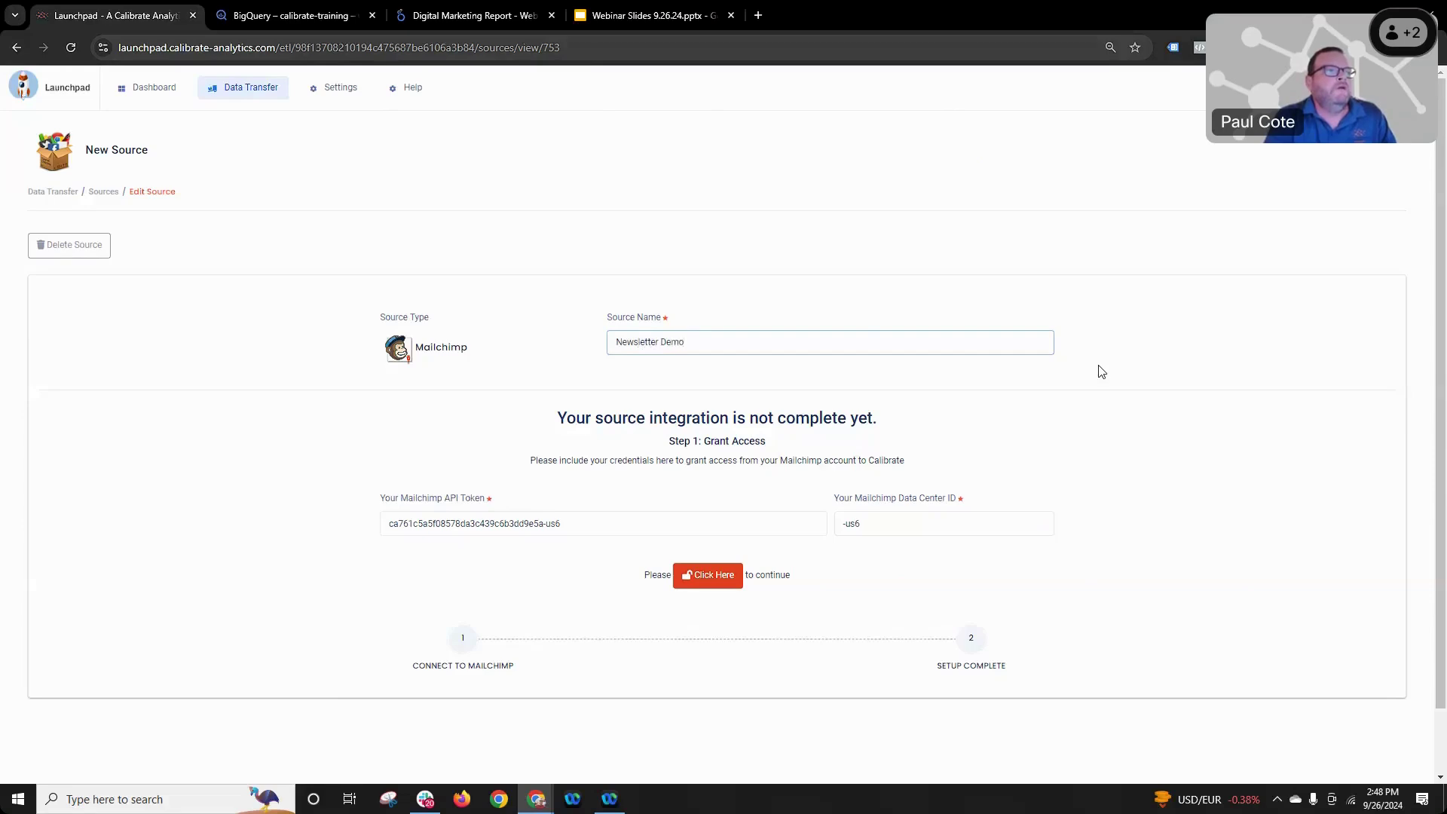
left_click(702, 578)
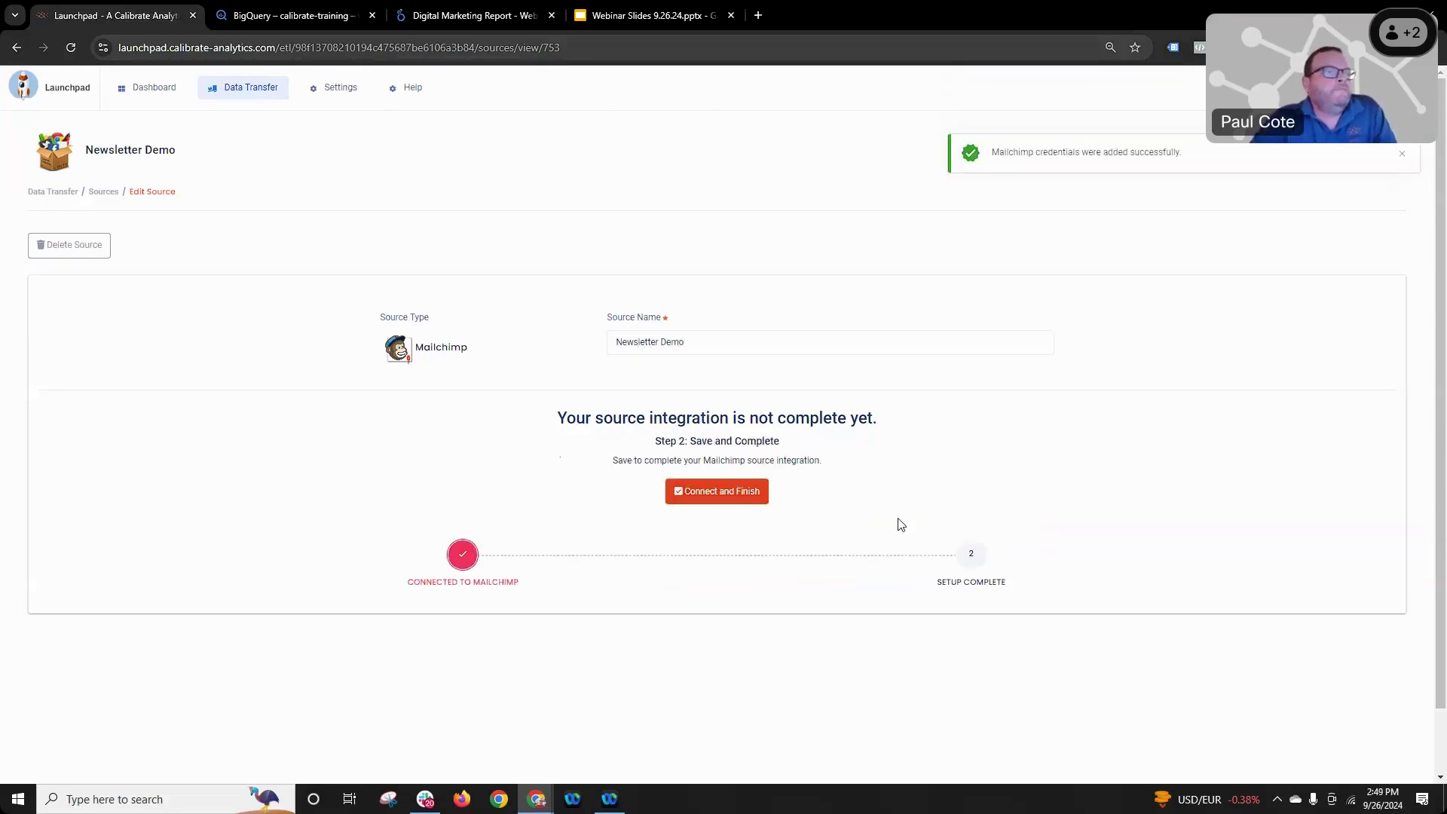
left_click(700, 499)
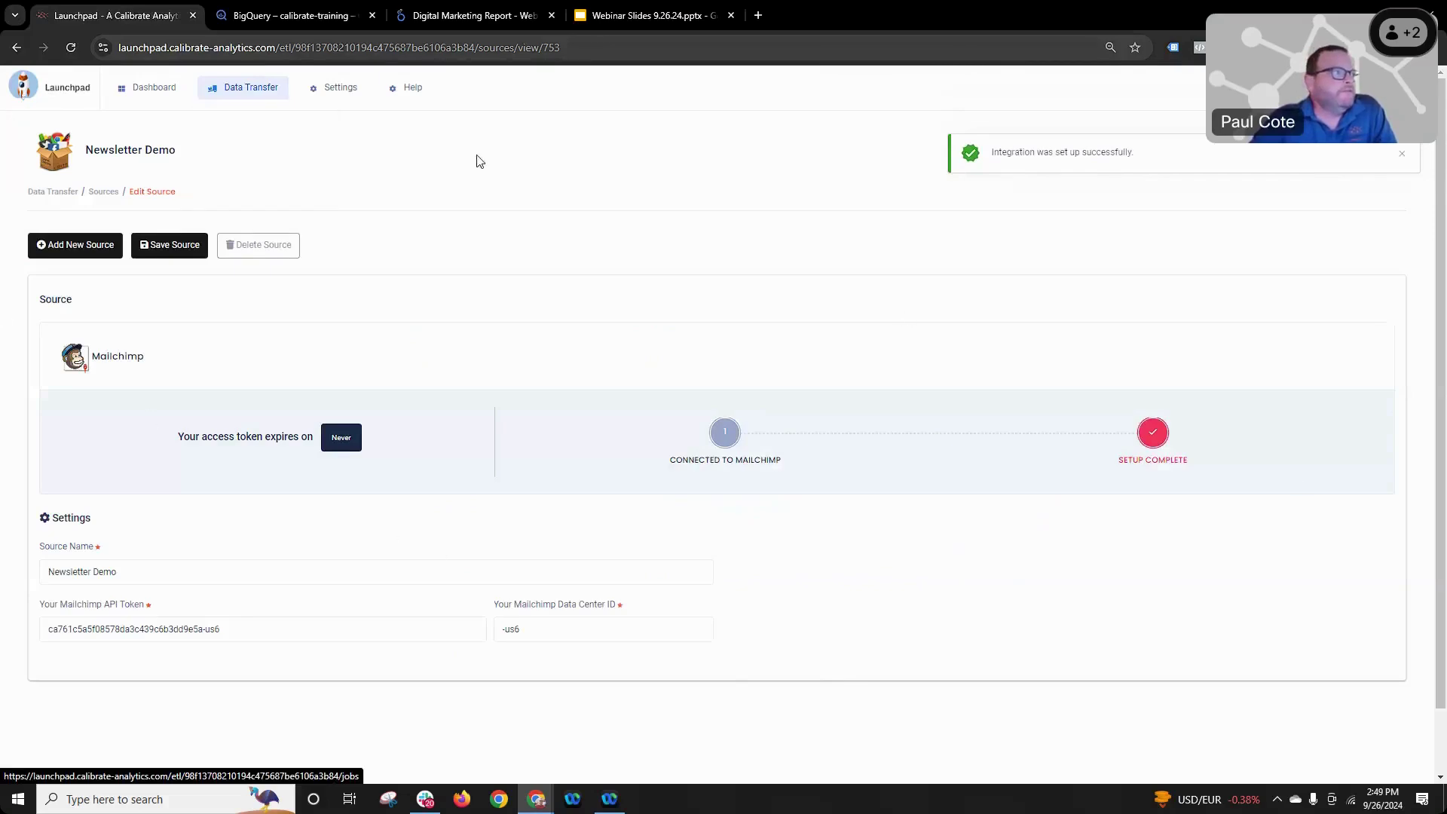
- Open the Data Transfer destinations and add Google BigQuery as a new destination
mouse_move(274, 130)
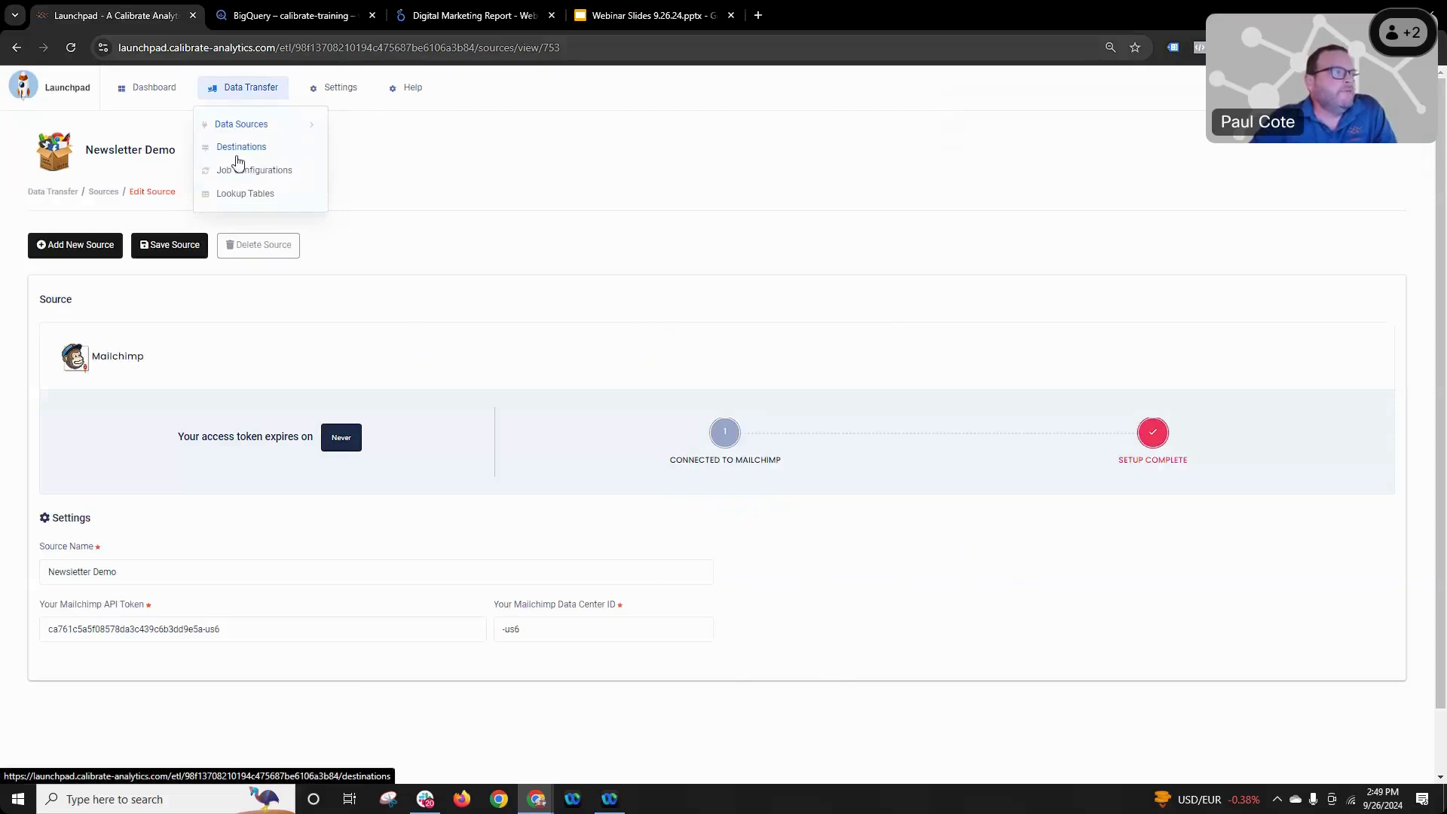
left_click(238, 155)
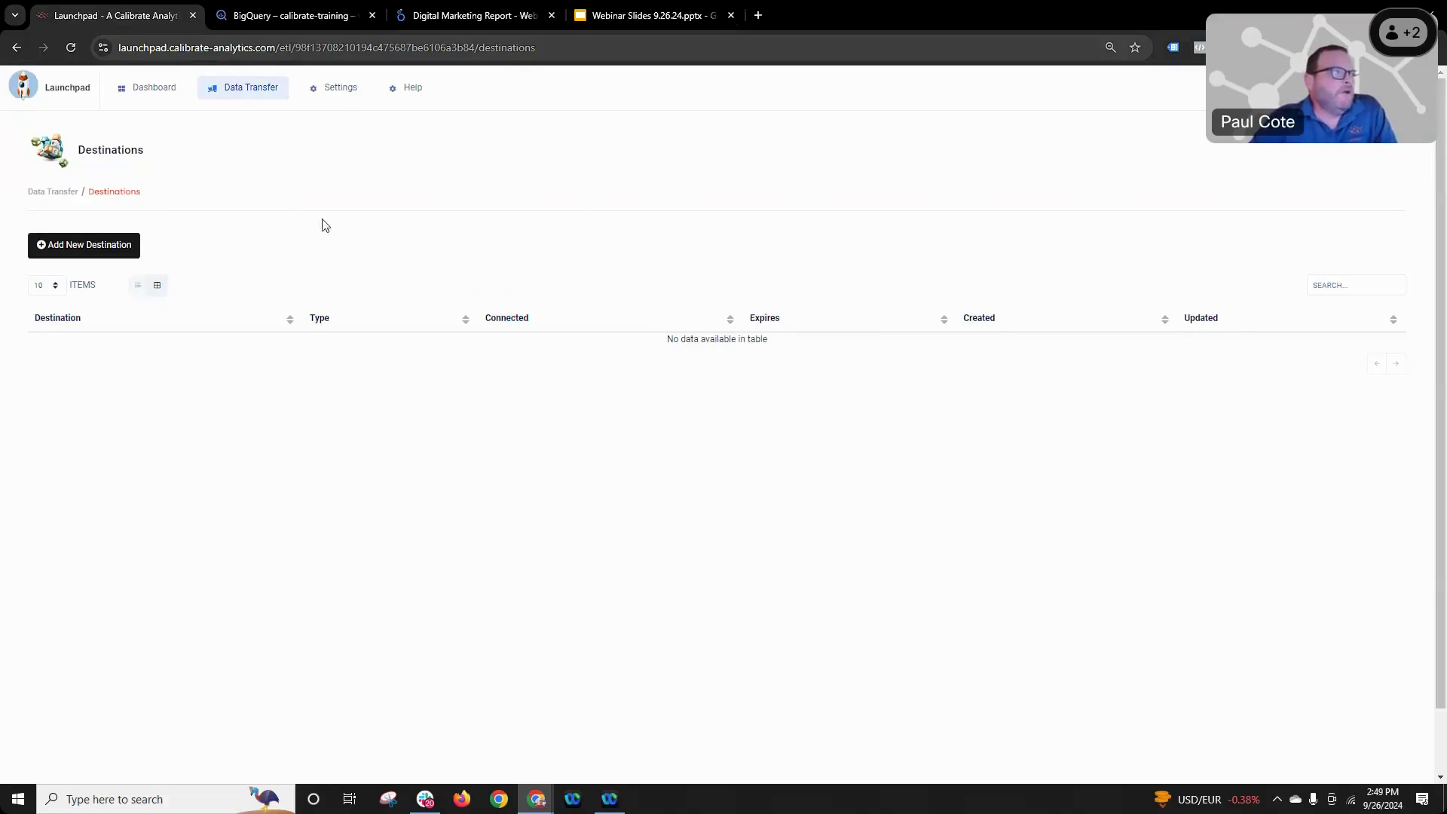
left_click(83, 247)
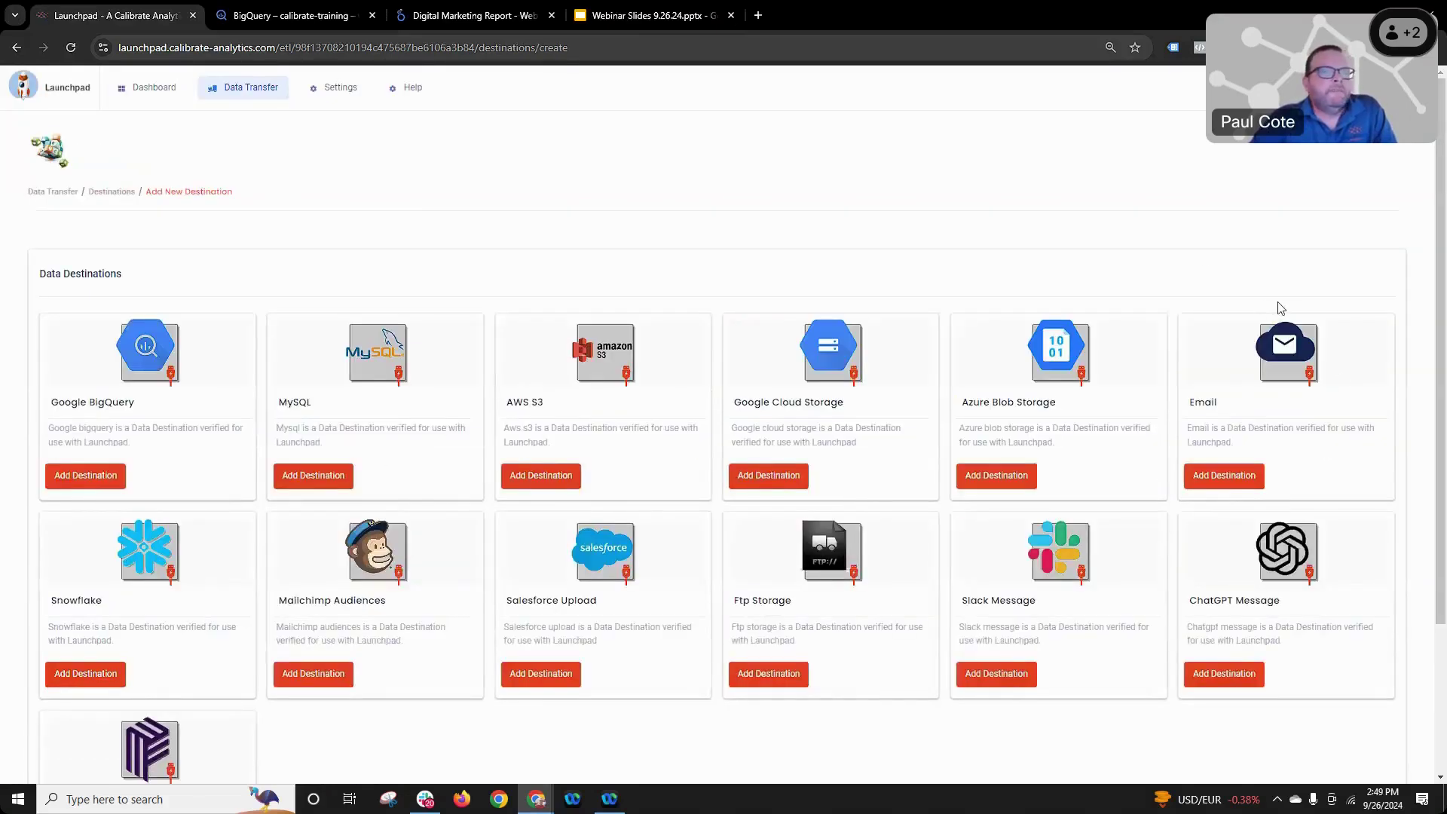
scroll(1440, 354, "down", 1)
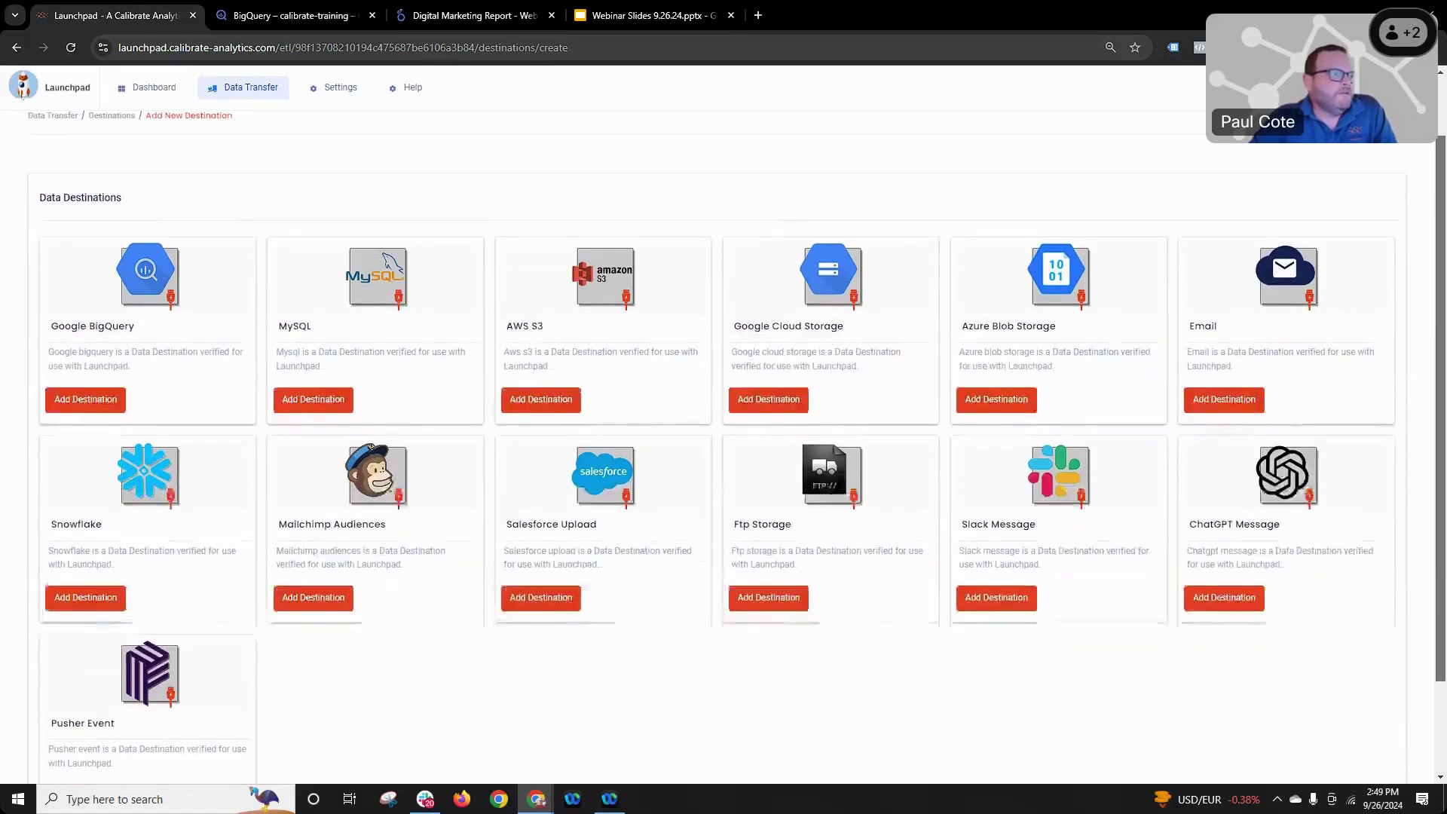
scroll(723, 429, "down", 1)
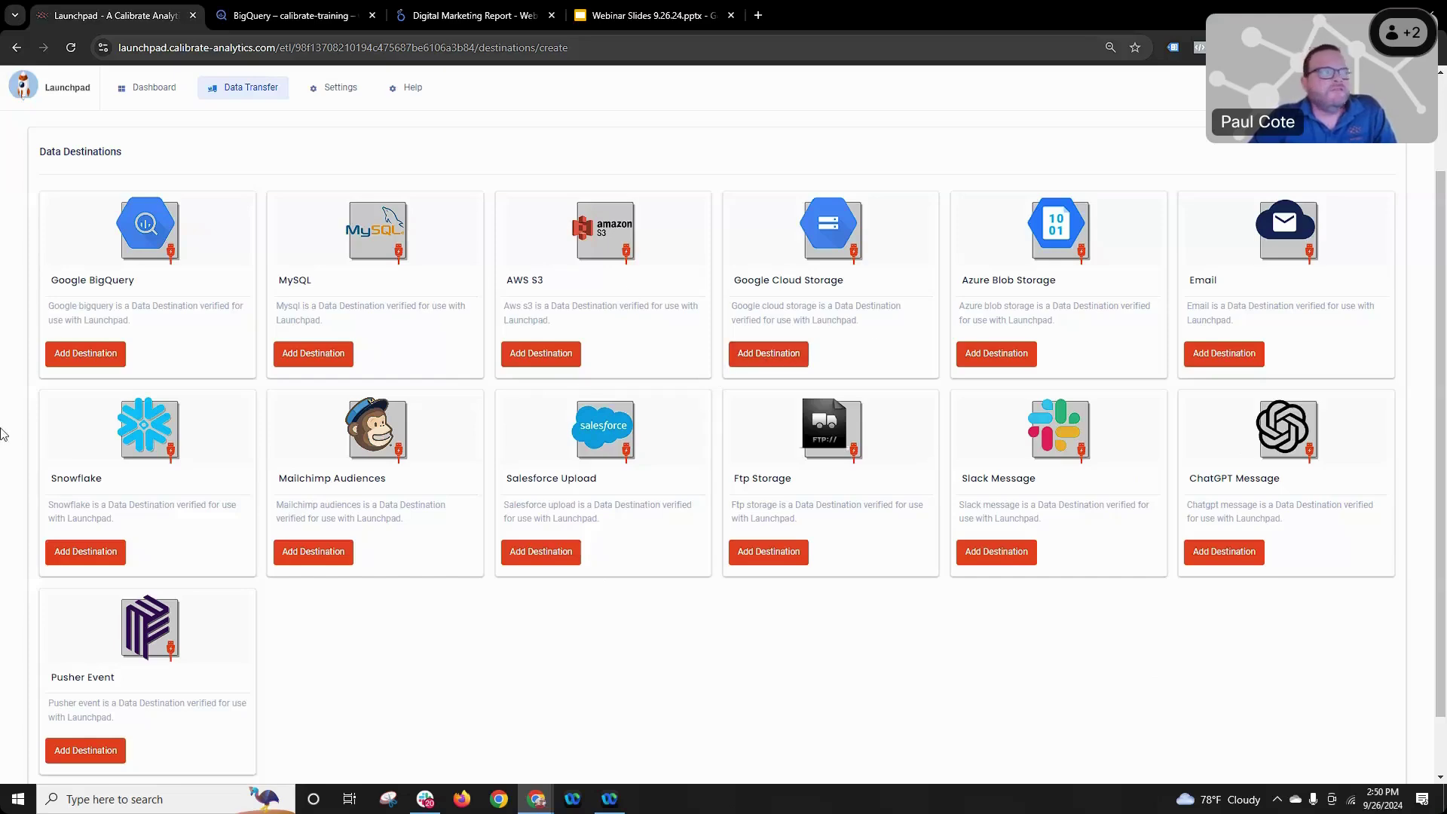
left_click(89, 354)
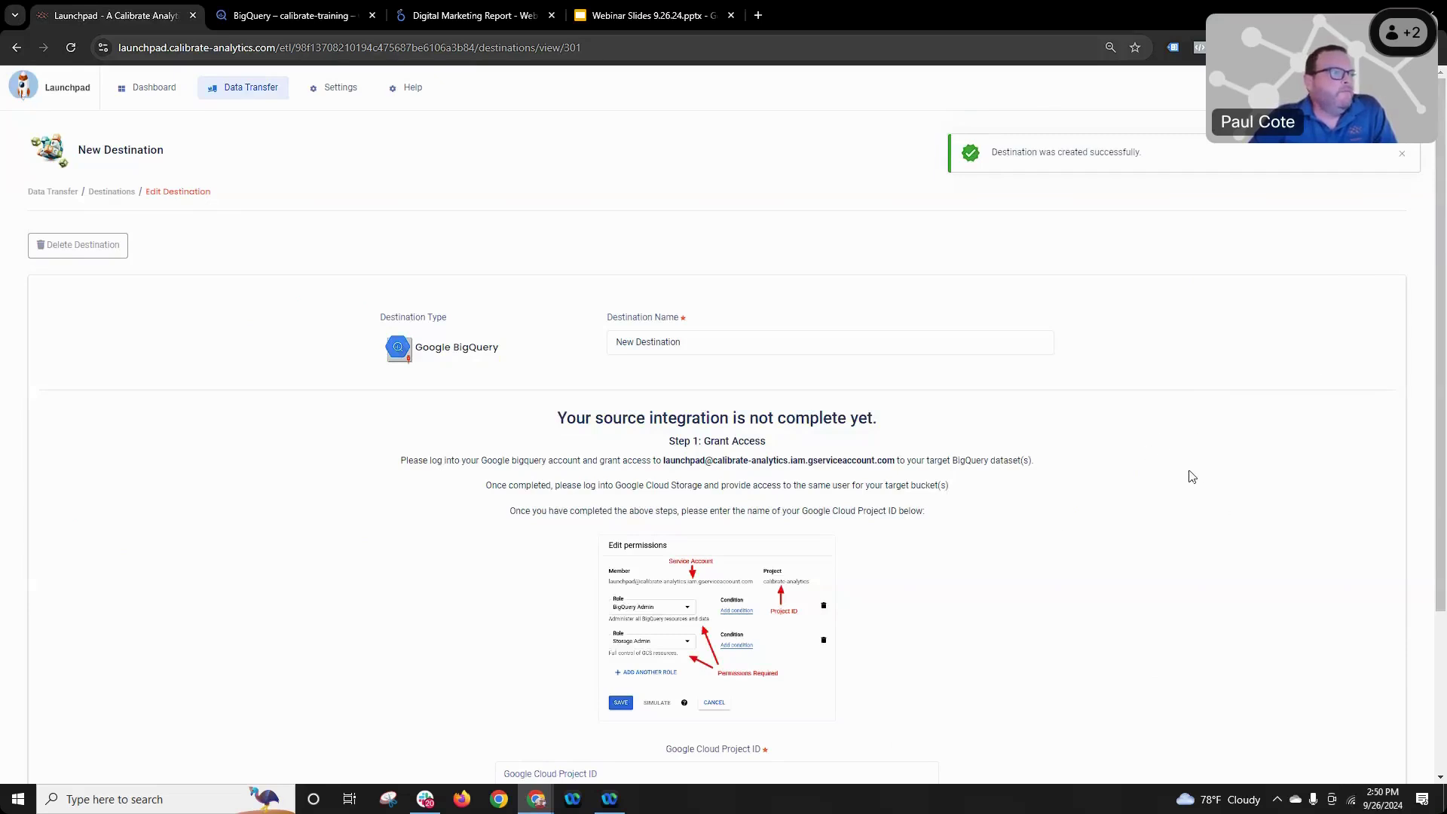
- Review the BigQuery access instructions and highlight the service account address that needs permissions
scroll(1182, 464, "down", 2)
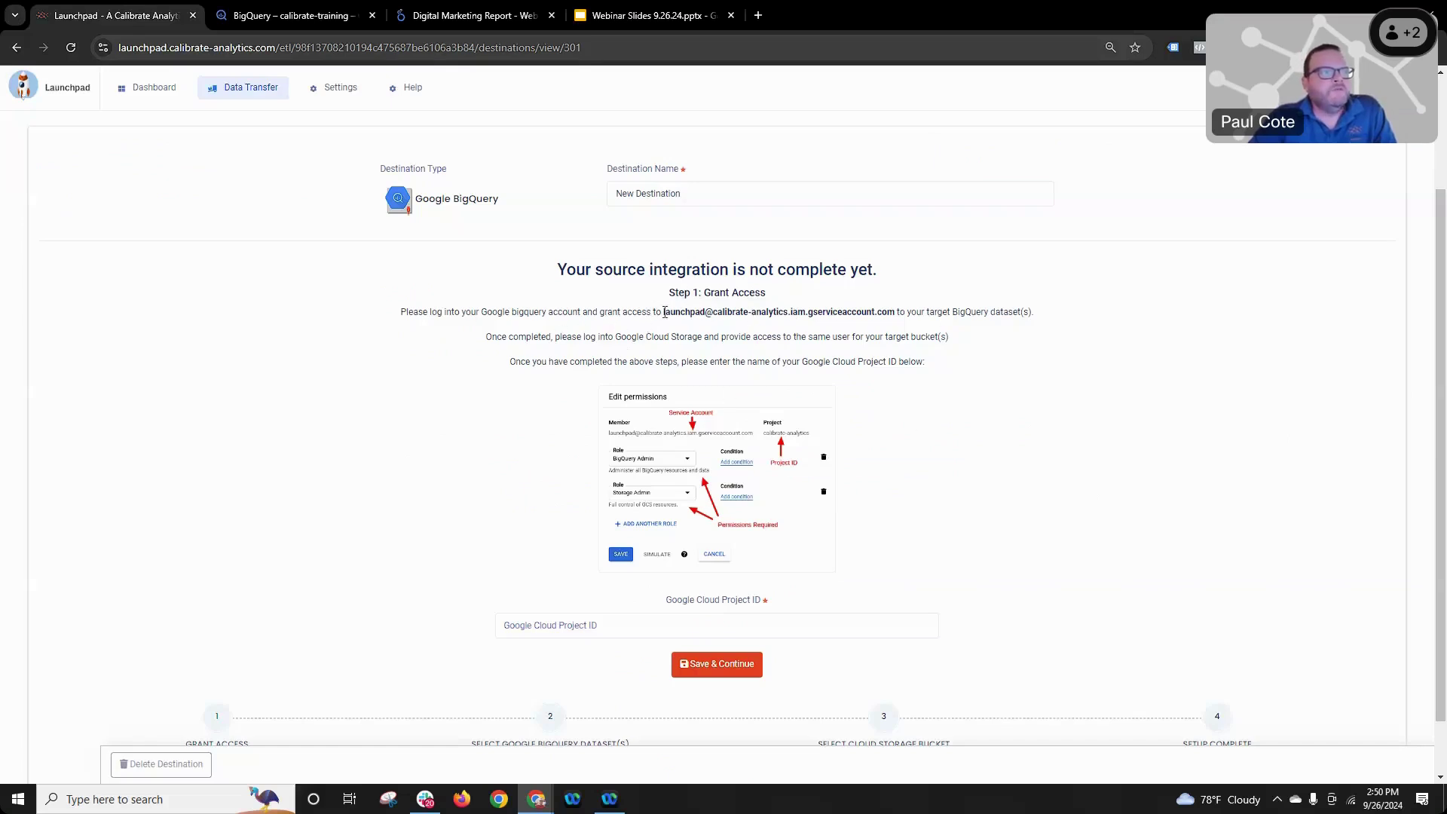
left_click_drag(665, 311, 896, 311)
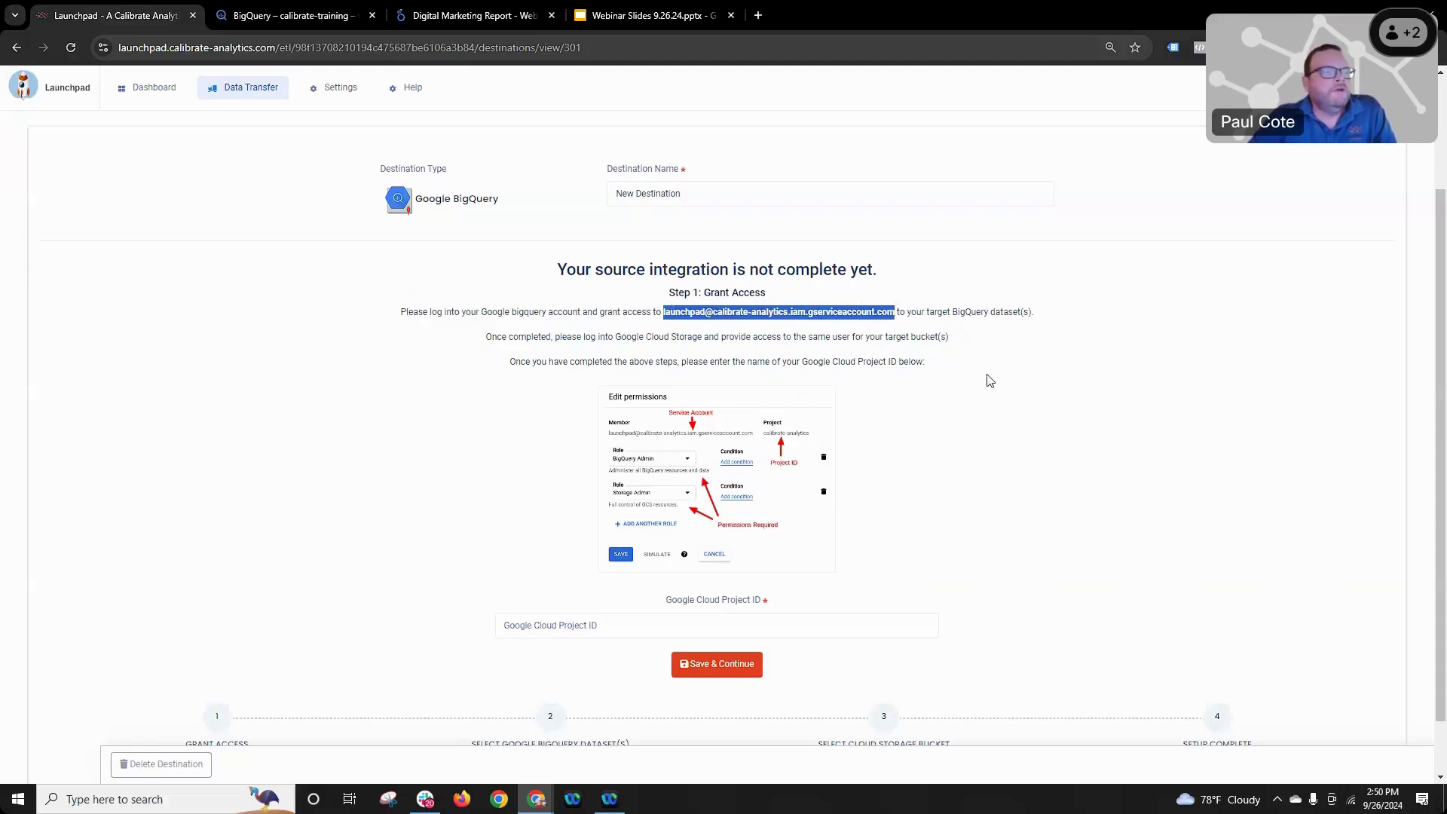
scroll(989, 380, "down", 1)
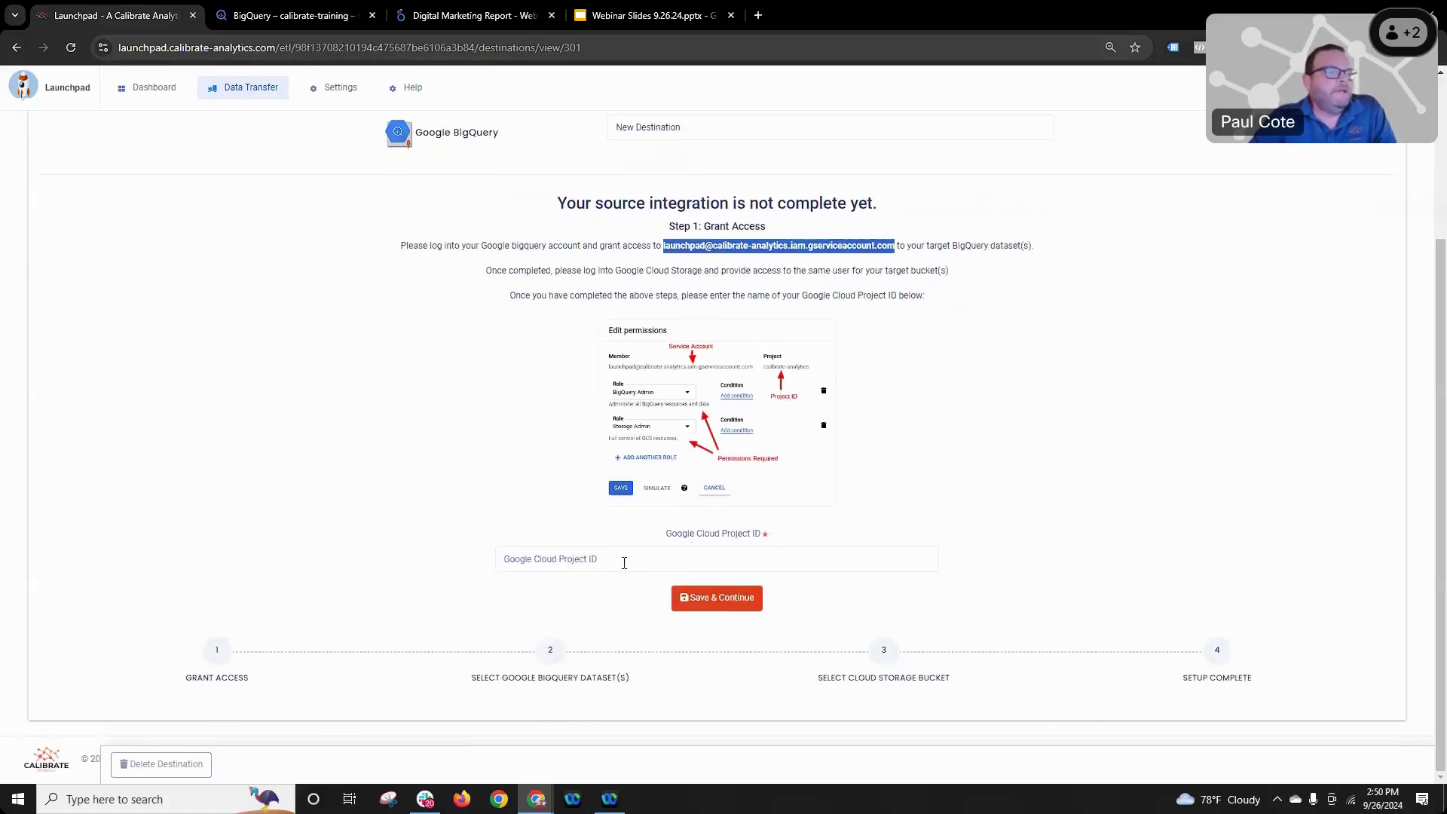
- Switch to Google Cloud and copy the project ID from the Cloud overview dashboard
left_click(276, 8)
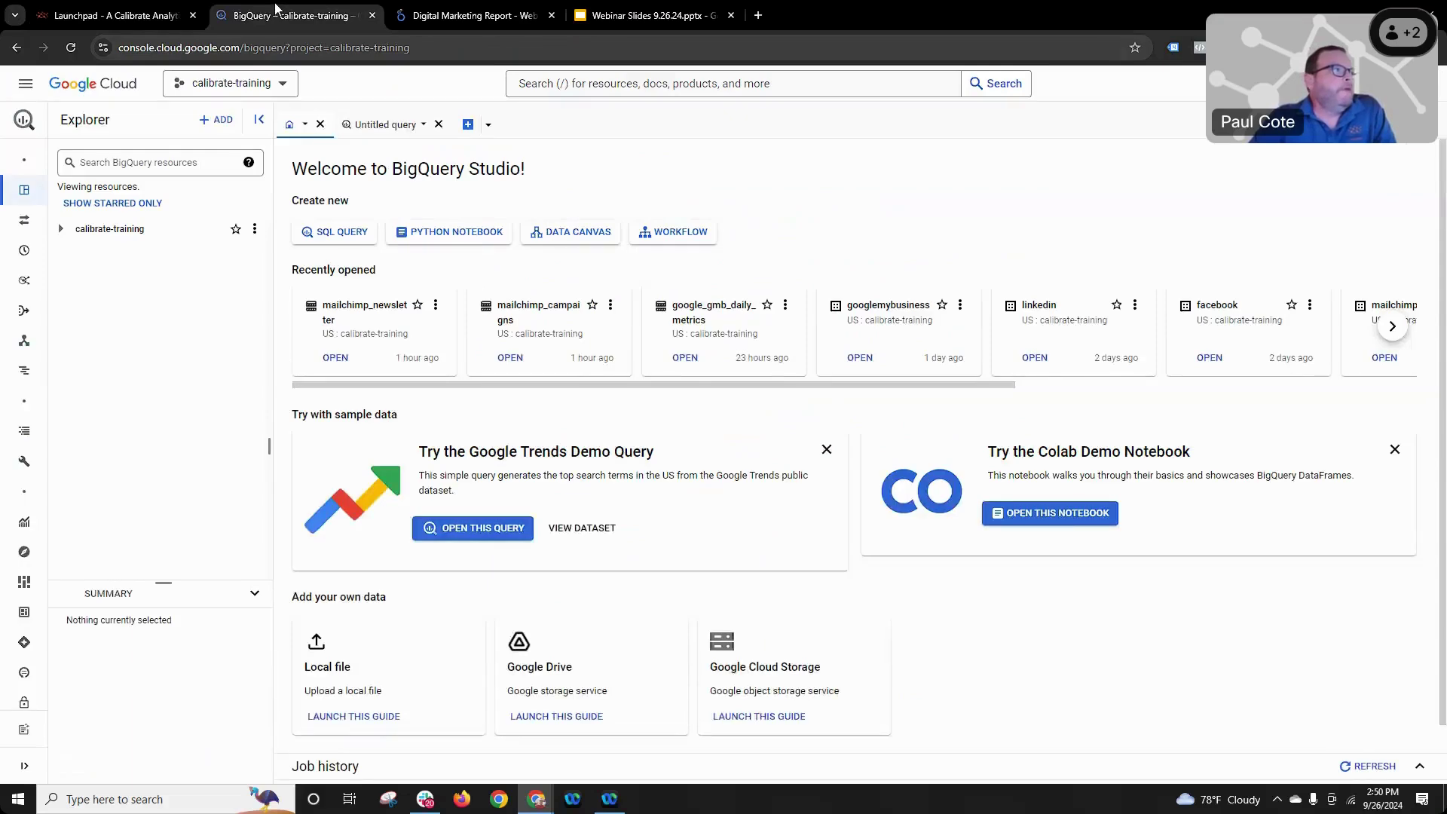
left_click(24, 84)
mouse_move(195, 125)
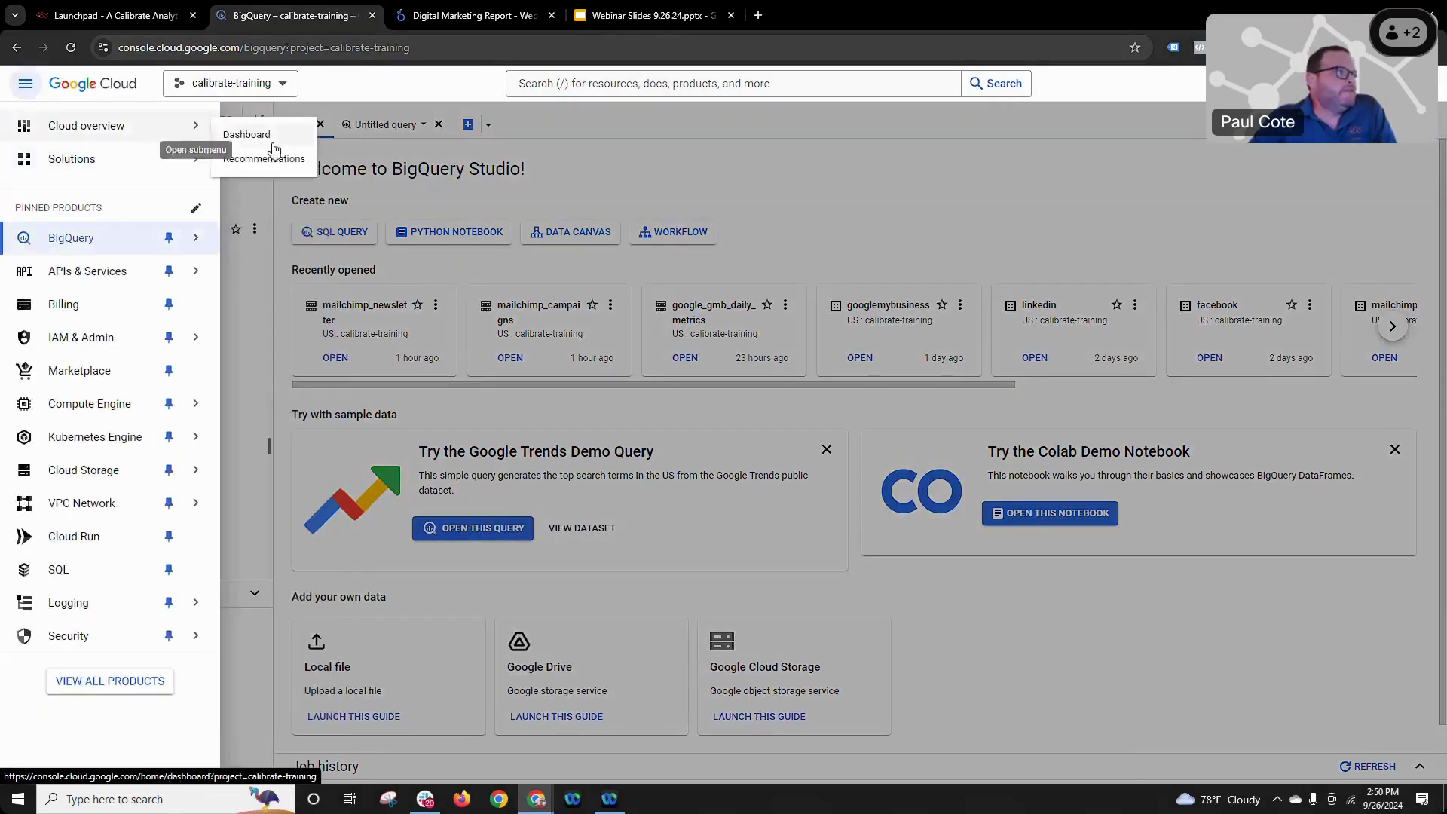
left_click(273, 146)
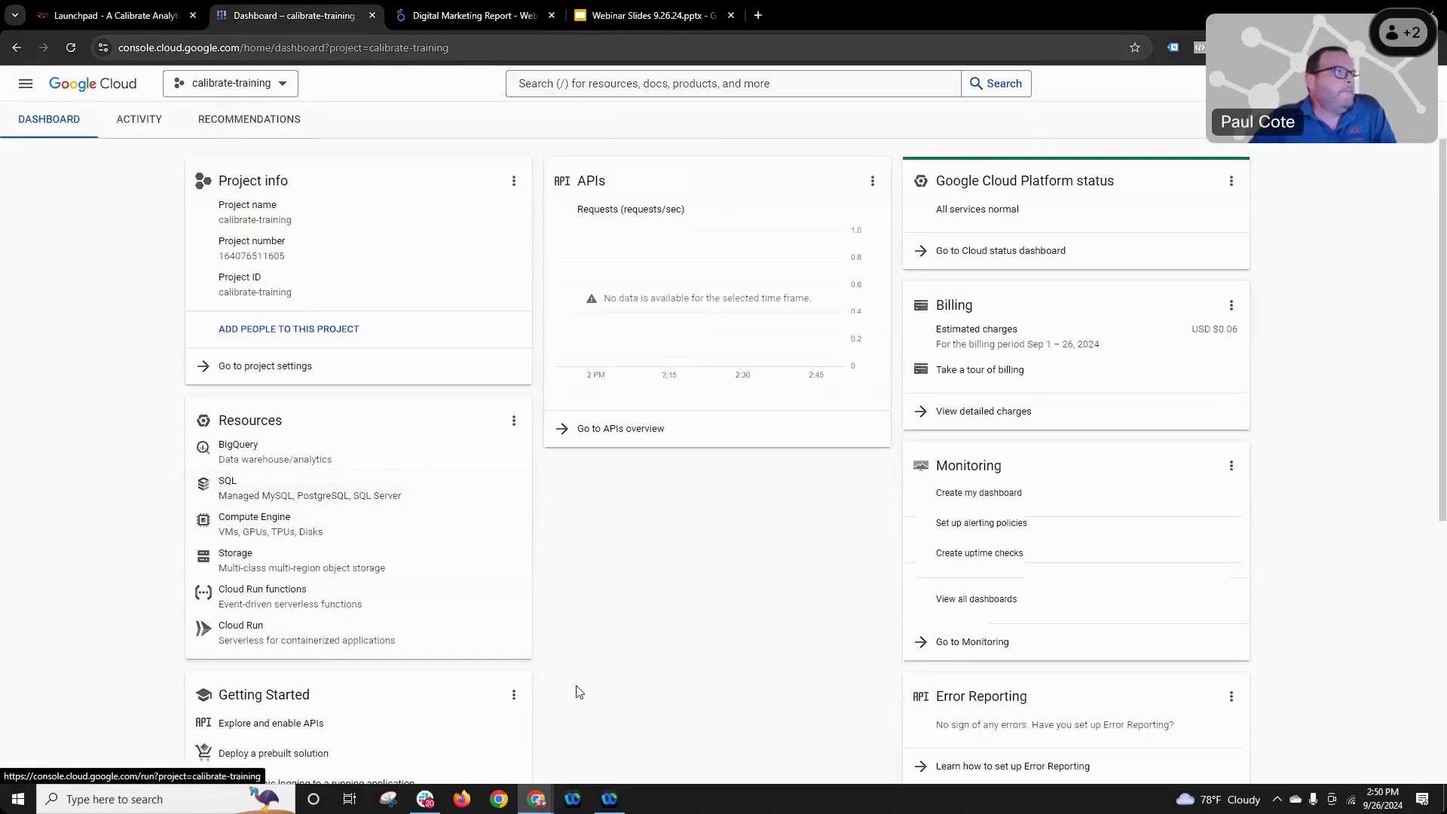
triple_click(260, 294)
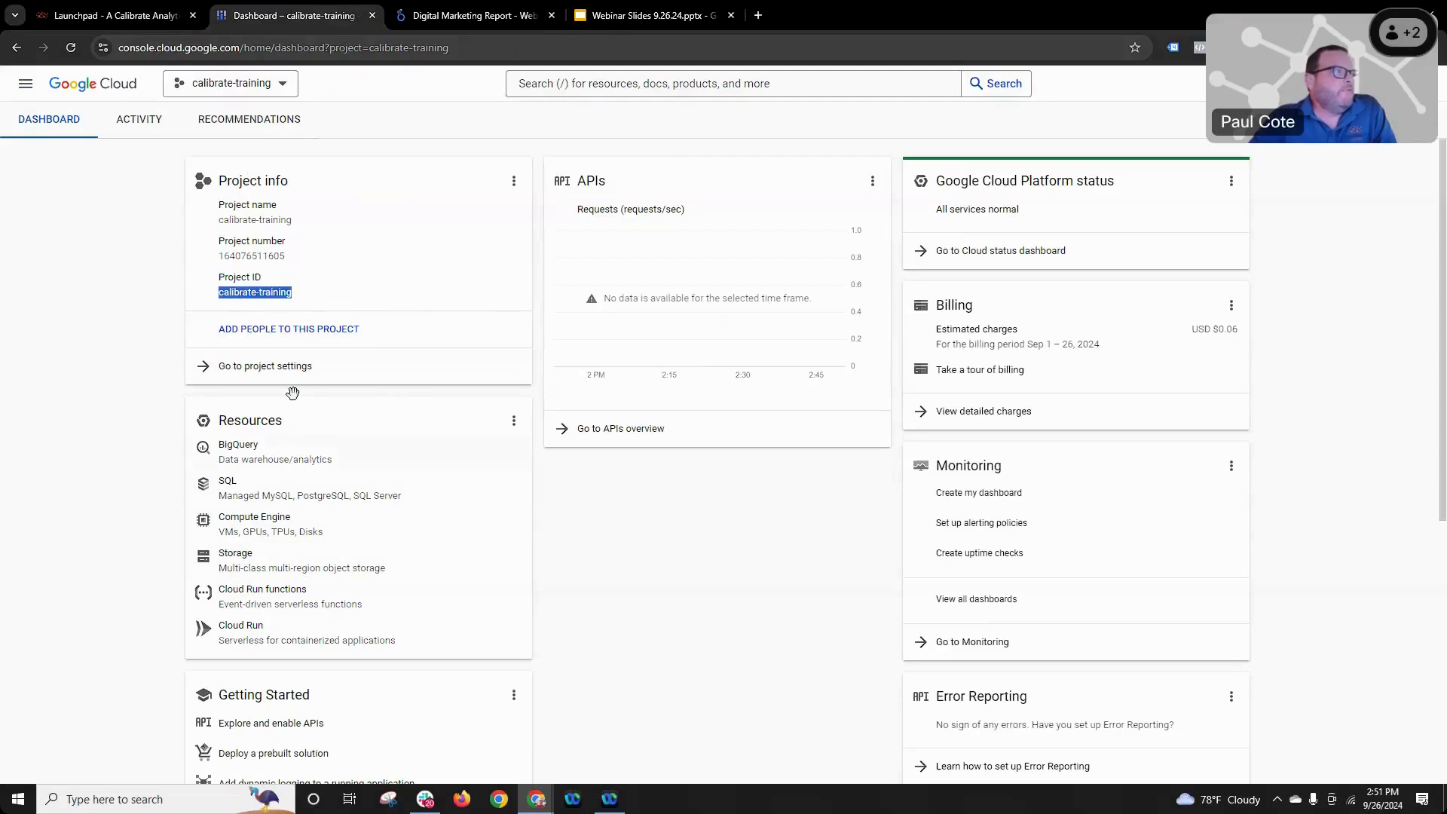
right_click(251, 292)
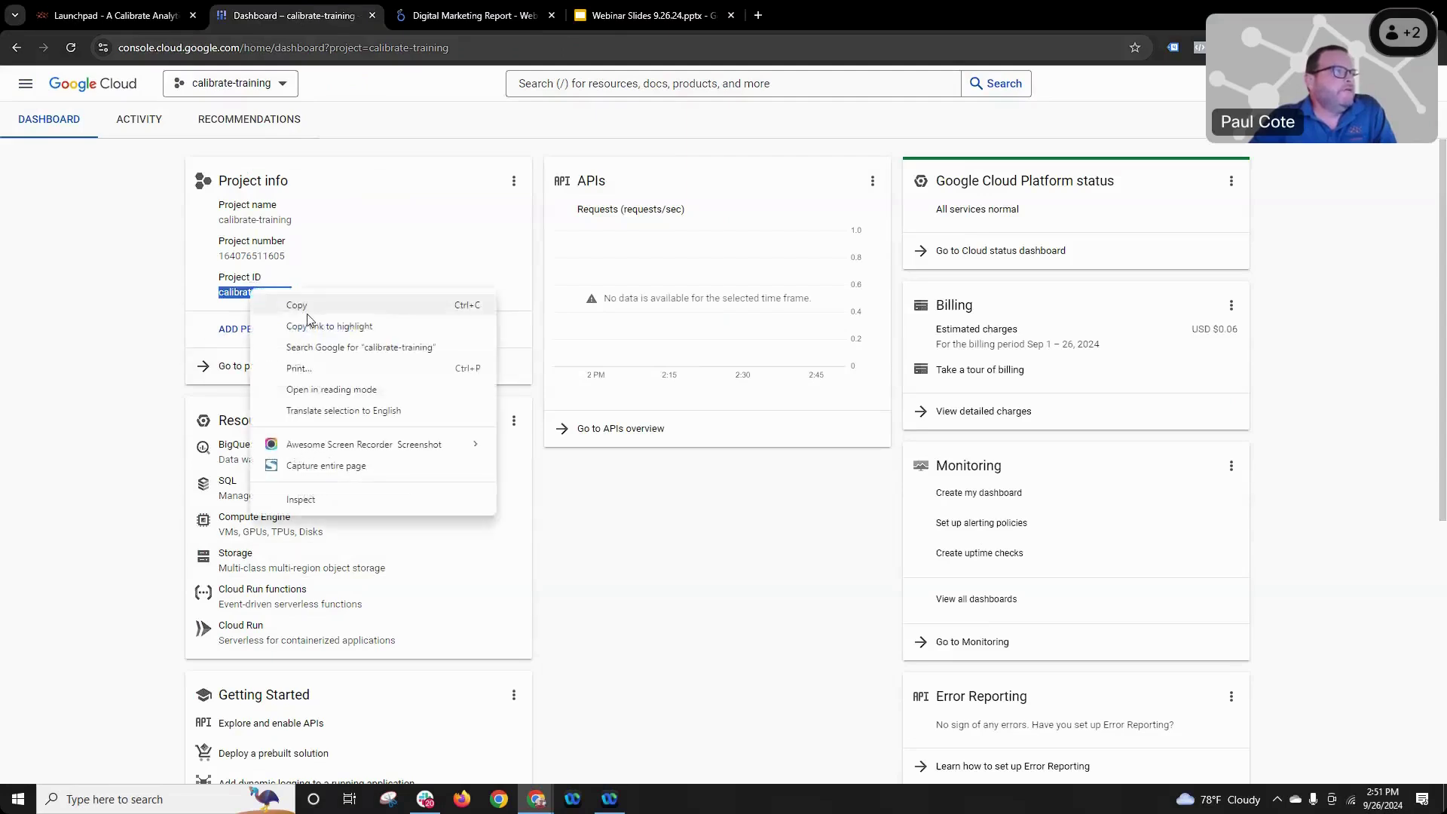
left_click(305, 306)
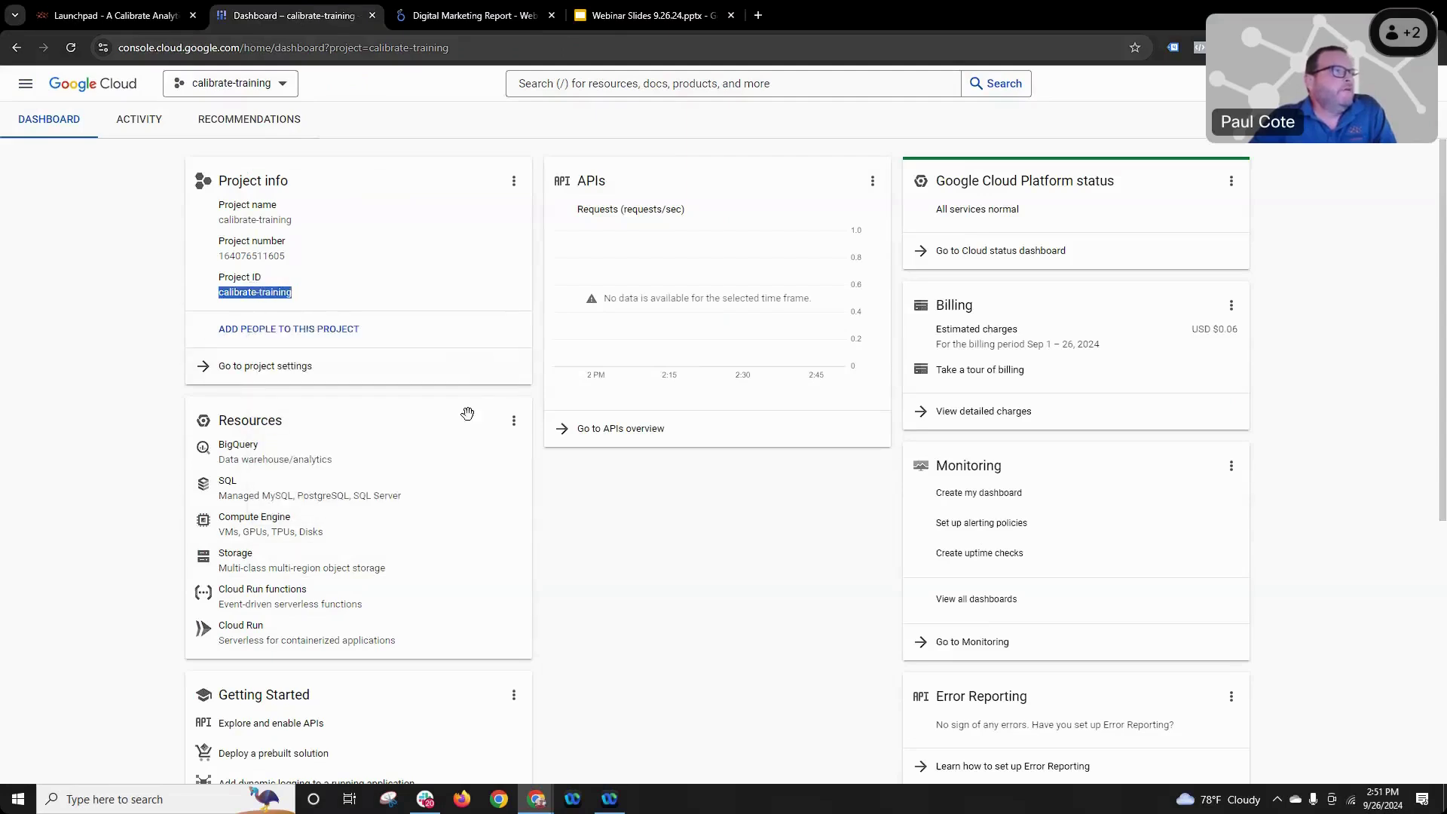
- Return to Launchpad, enter calibrate-training as the Google Cloud Project ID and save to continue to dataset selection
left_click(104, 14)
left_click(574, 549)
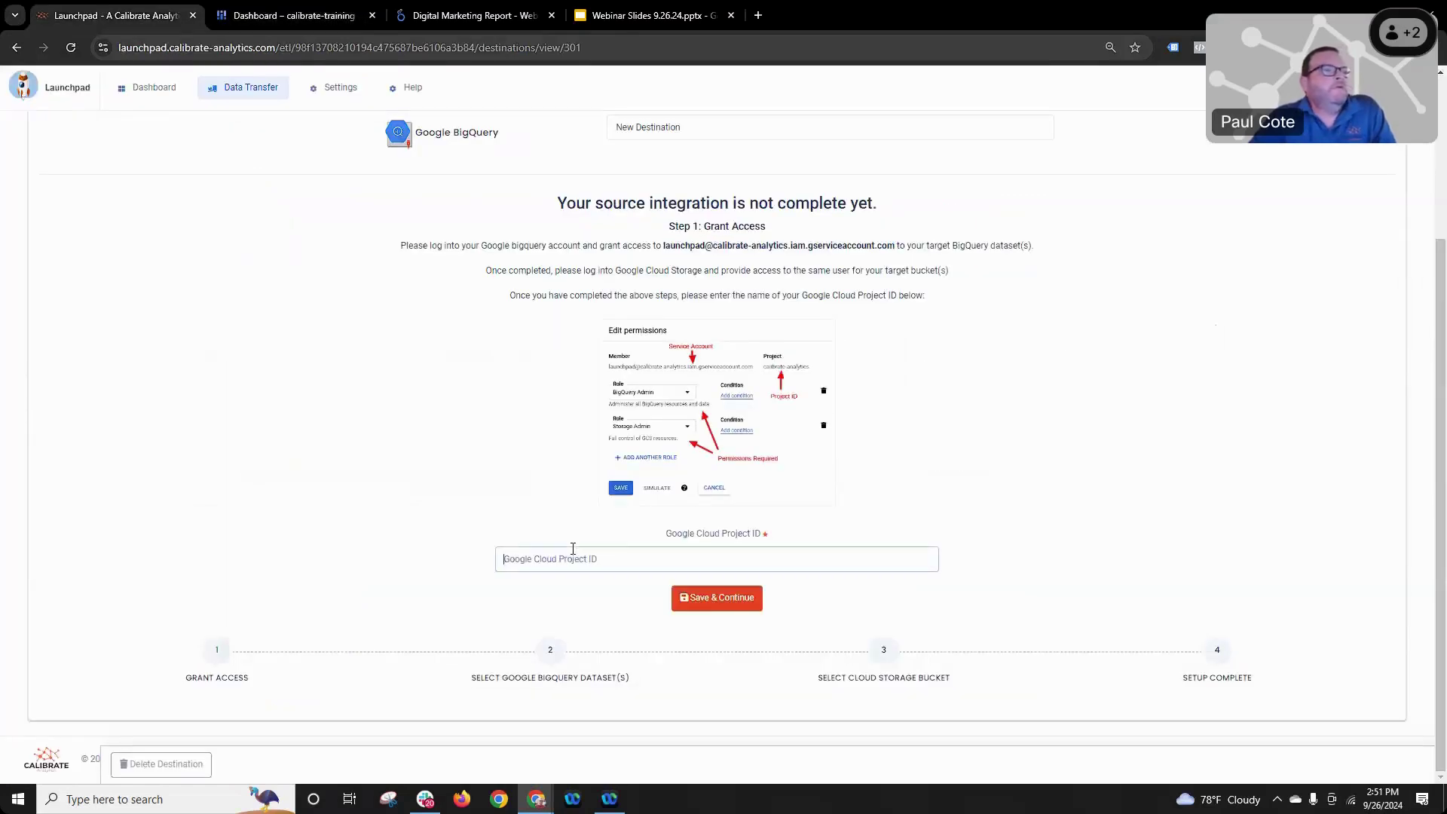
key("ctrl+v")
left_click(719, 598)
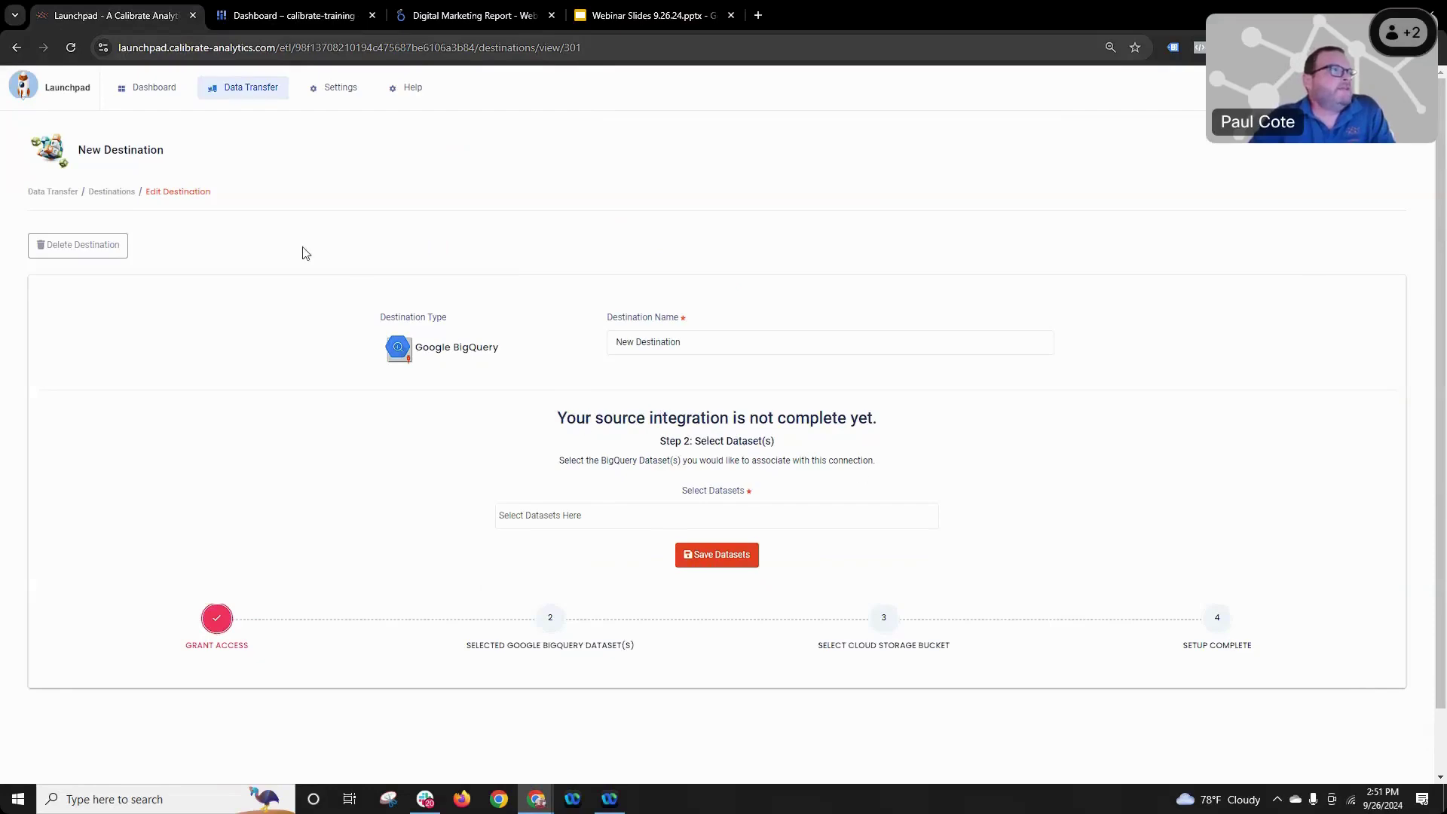
- Switch to BigQuery Studio in Google Cloud and expand the calibrate-training project and its mailchimp dataset
left_click(328, 27)
left_click(24, 83)
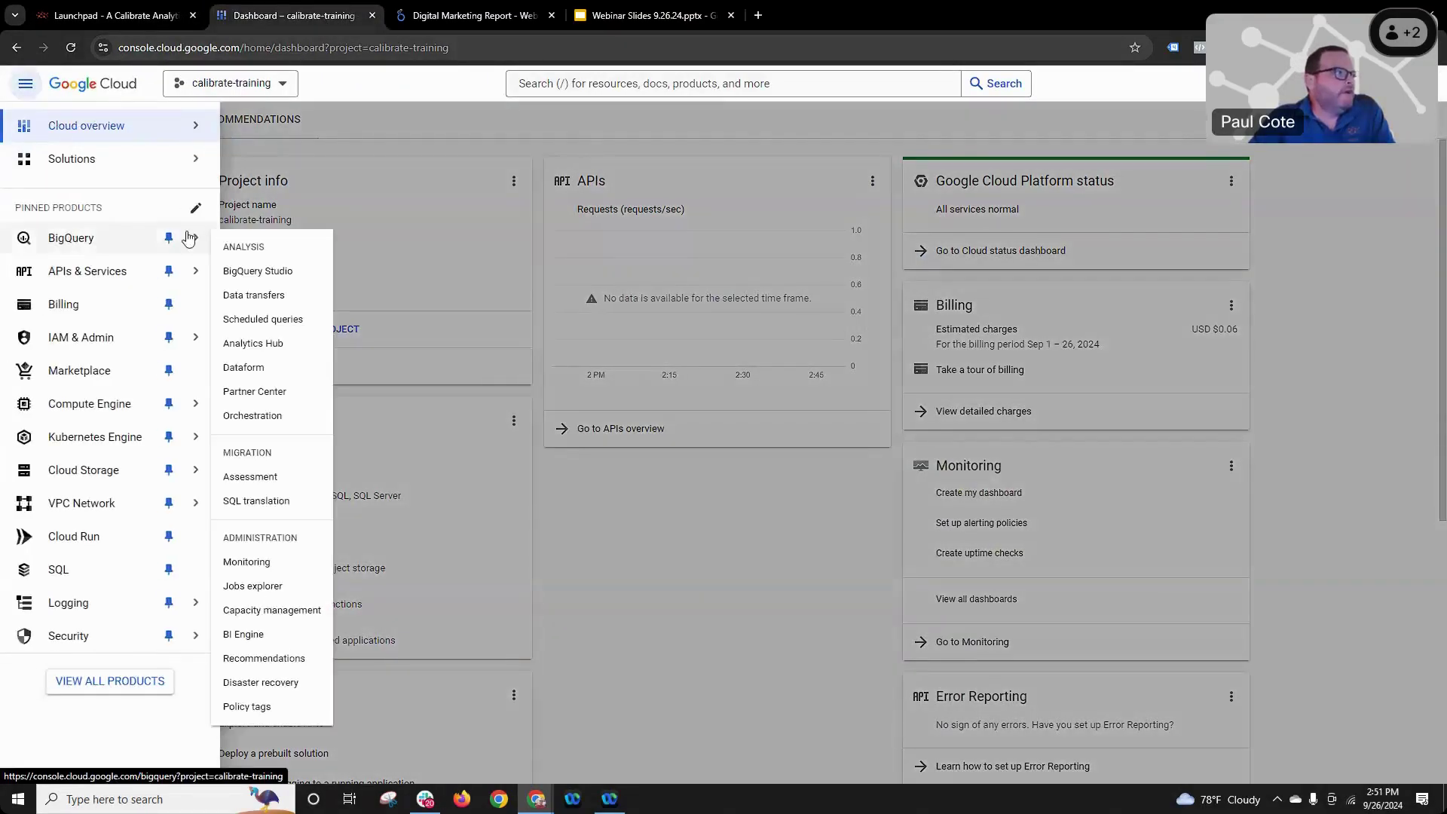
left_click(305, 274)
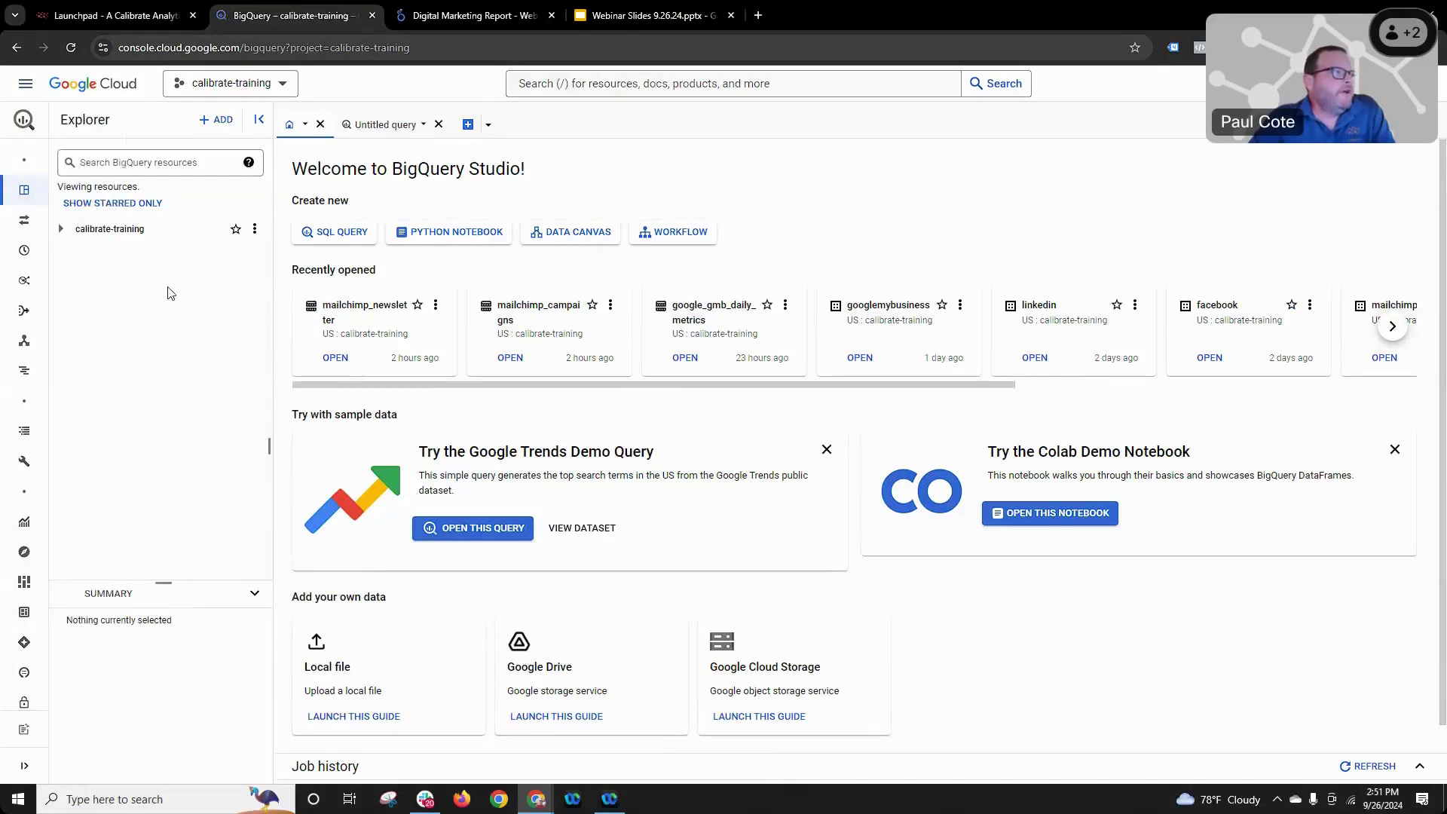
left_click(60, 228)
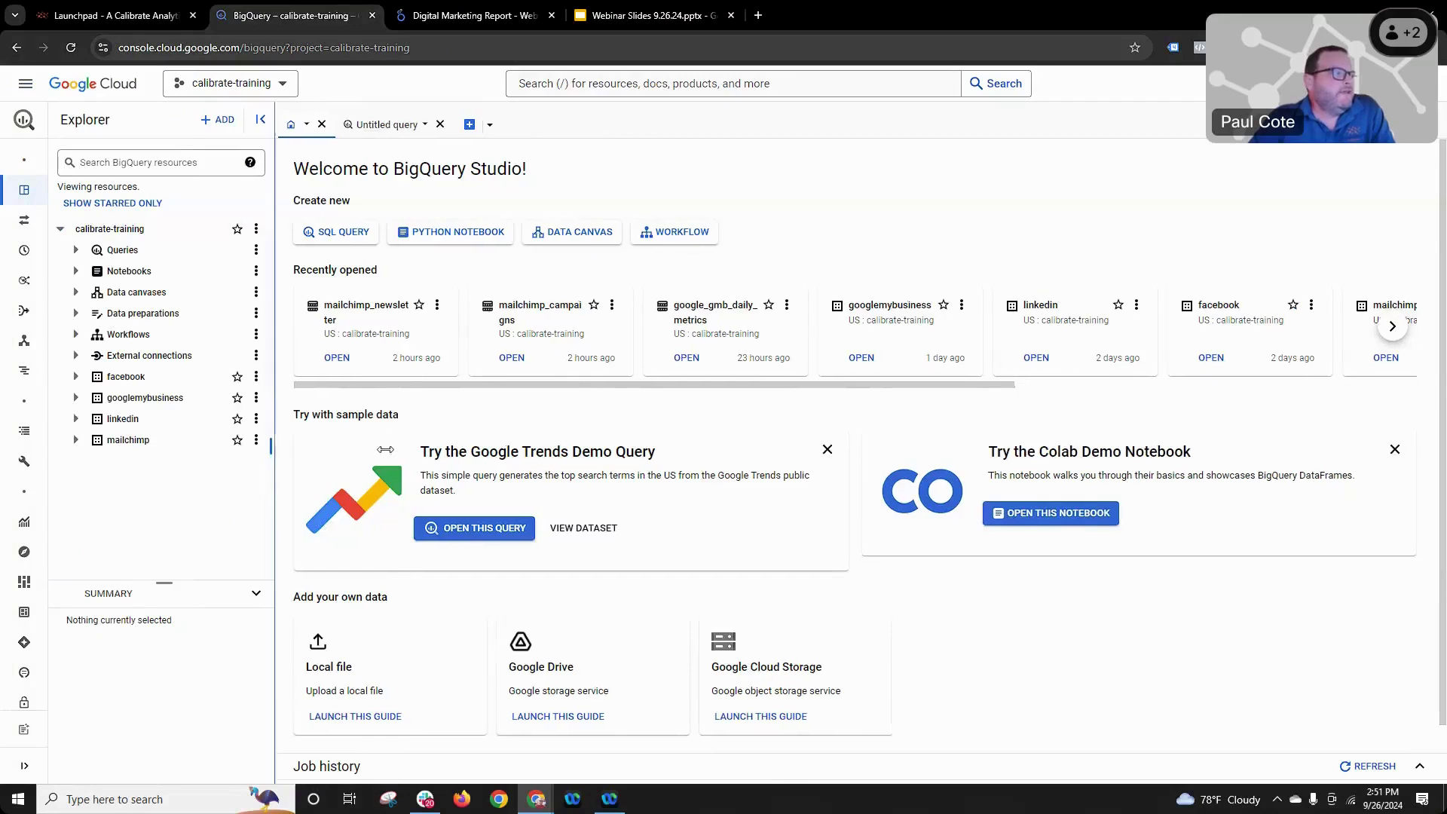
left_click_drag(269, 455, 390, 452)
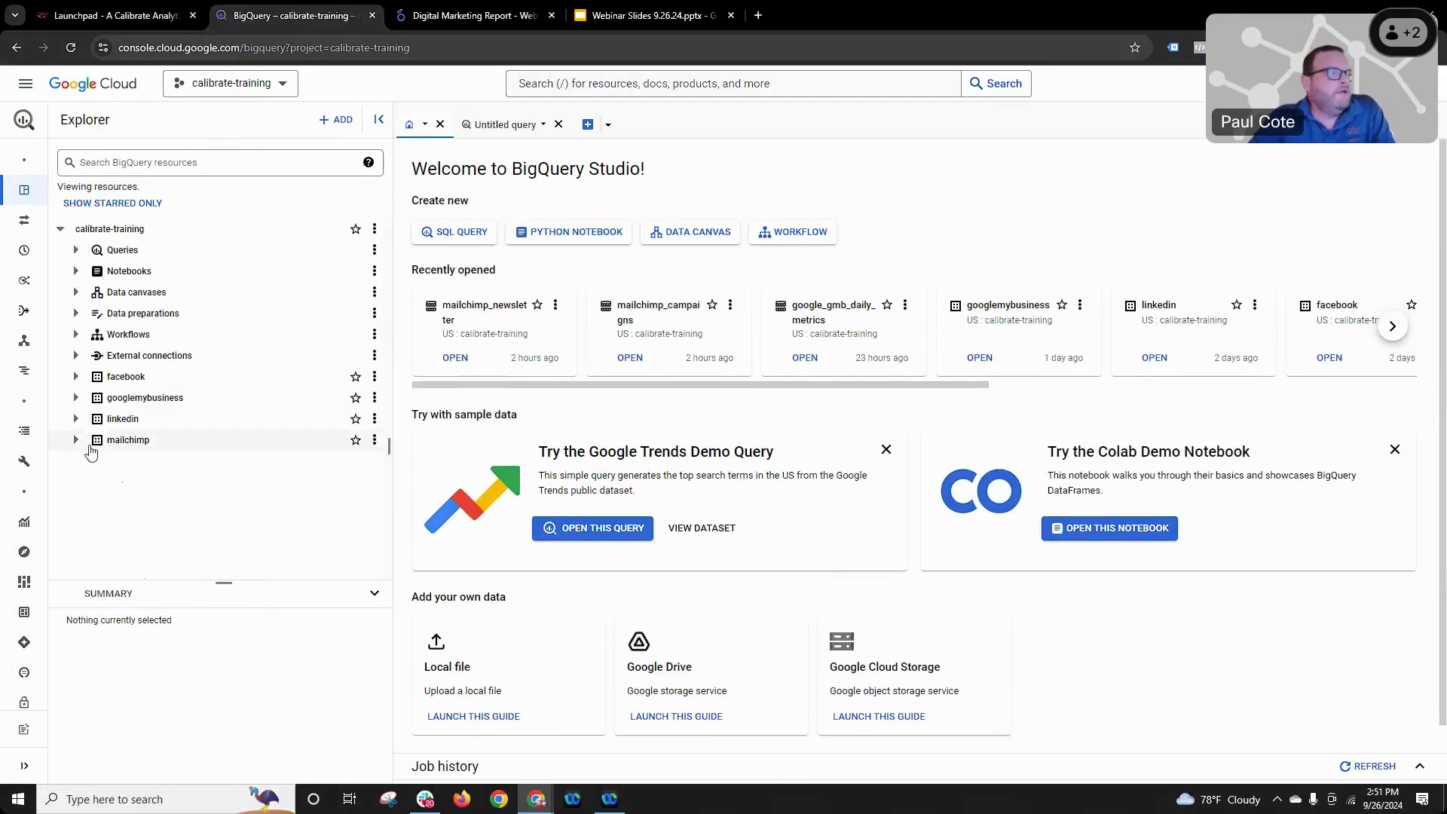
left_click(75, 440)
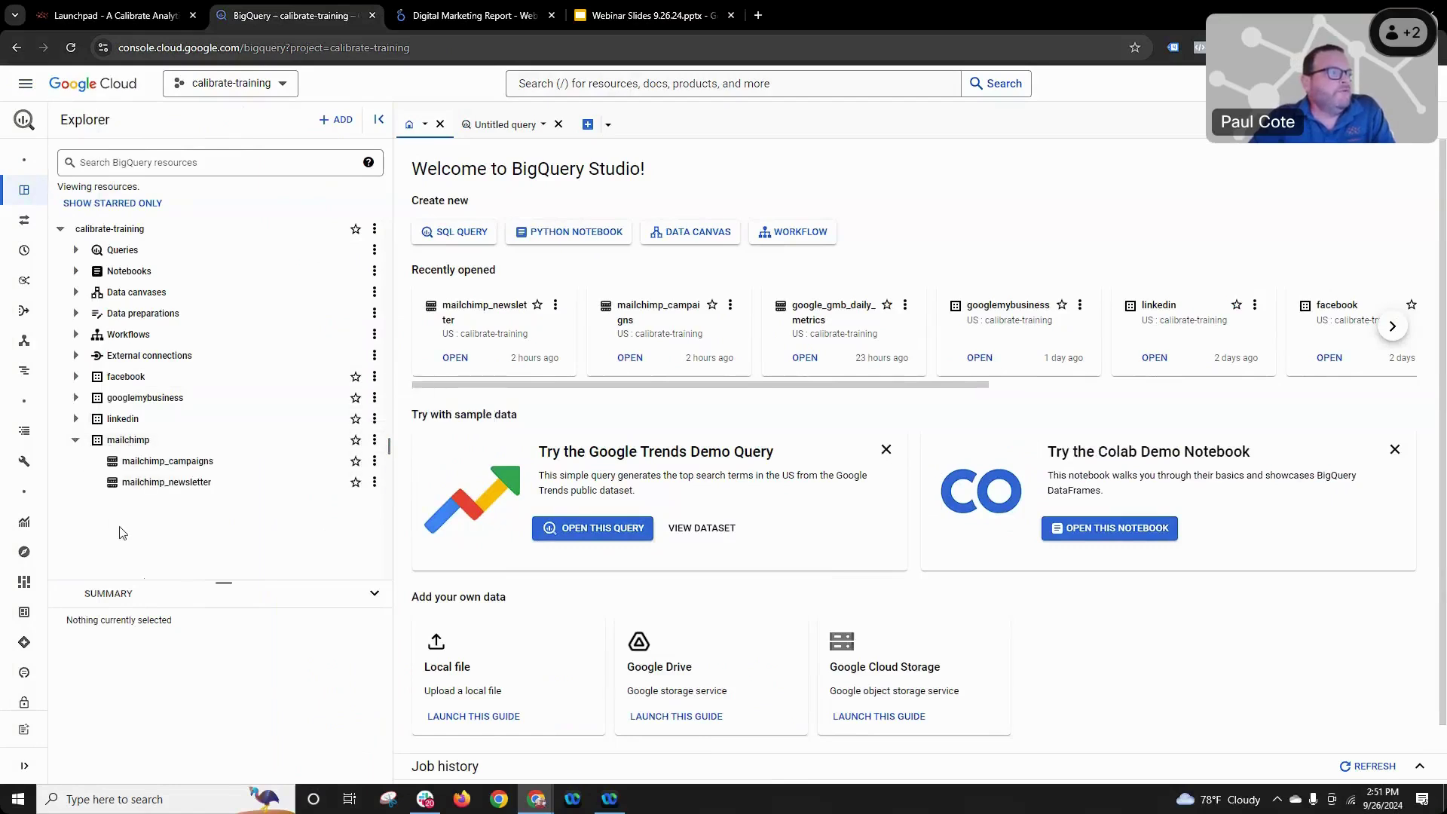
- Open the mailchimp_newsletter table and preview its rows, narrowing the Explorer pane for more room
left_click(173, 483)
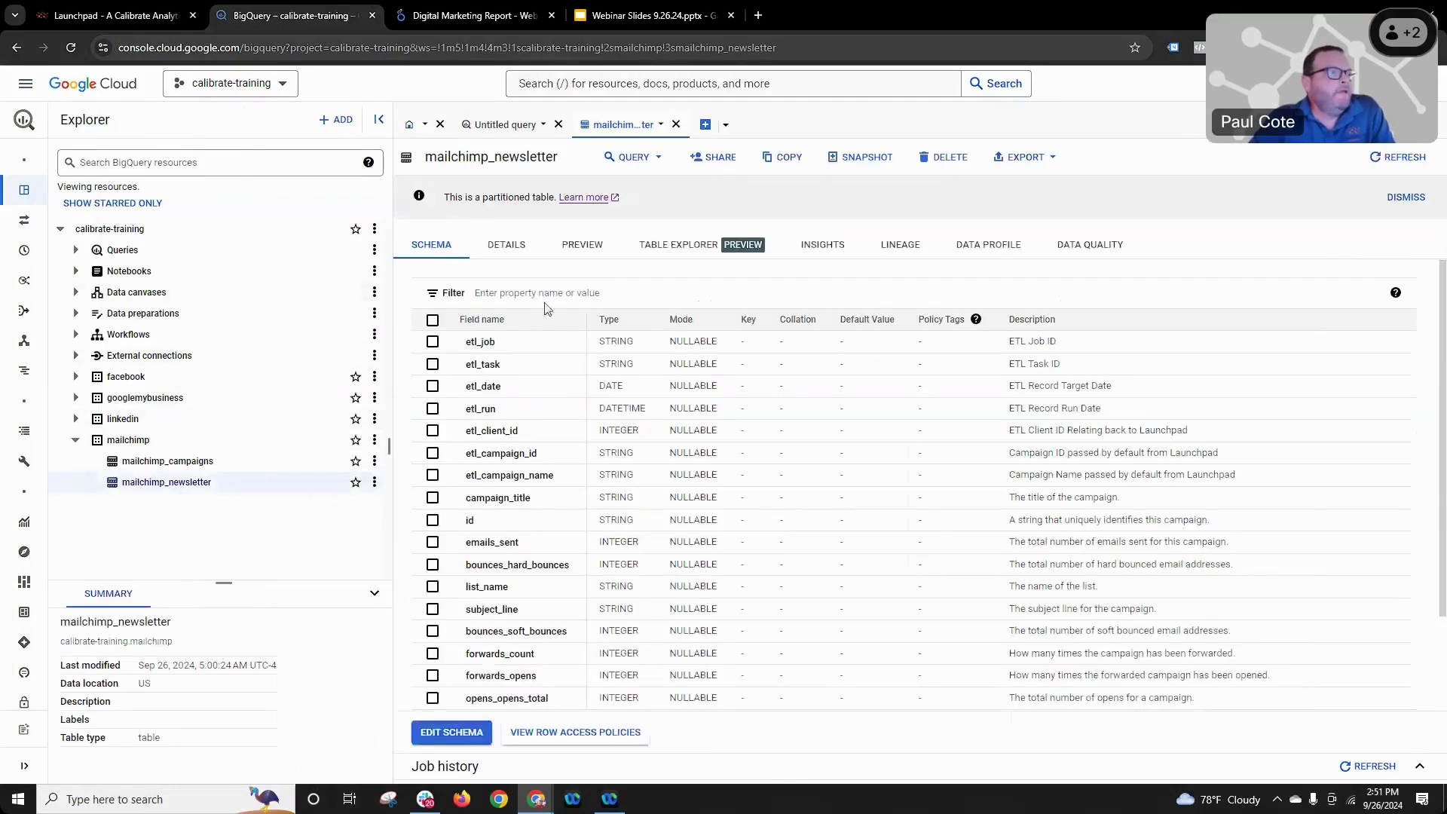
left_click(590, 249)
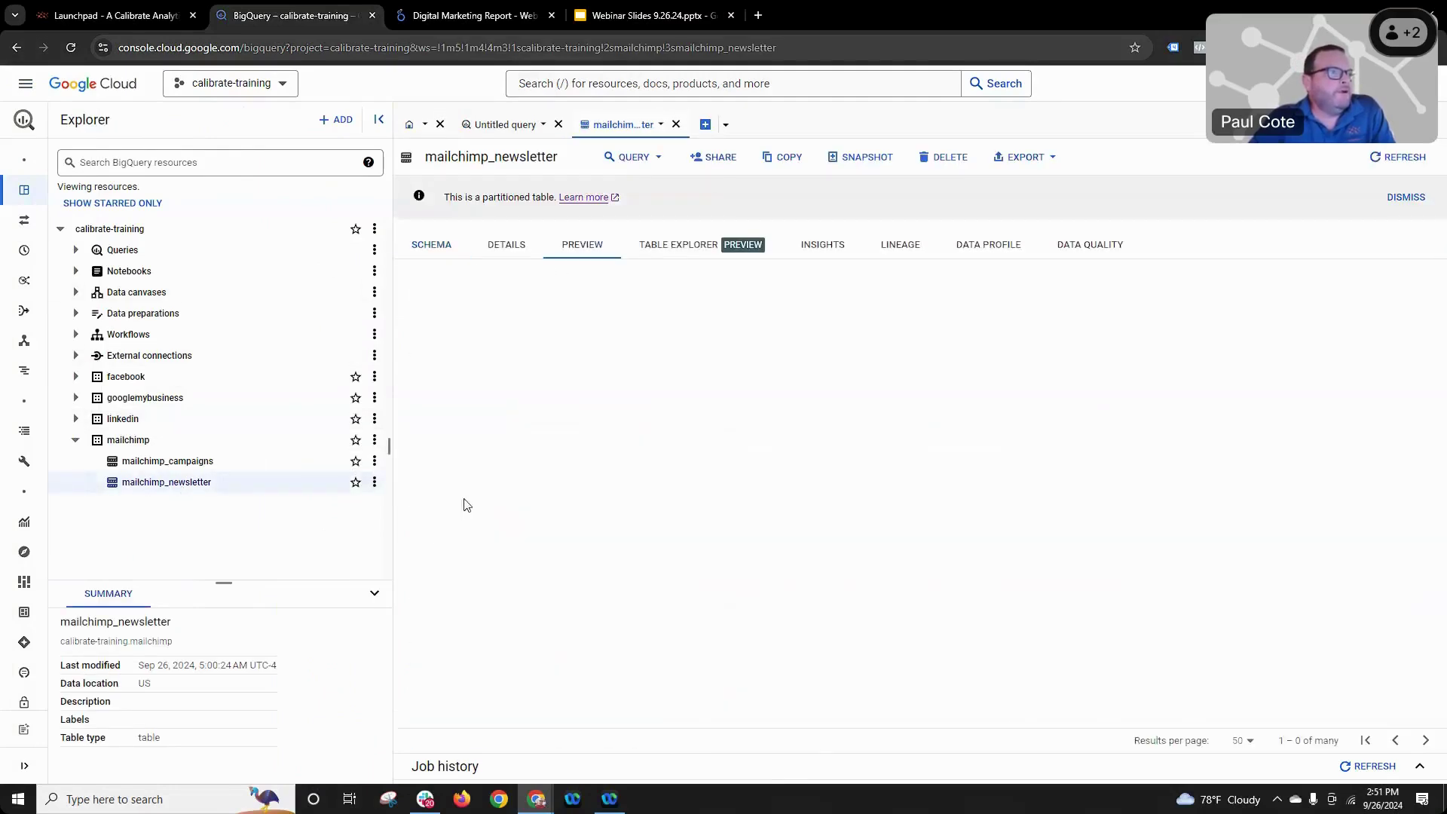
left_click_drag(388, 451, 324, 460)
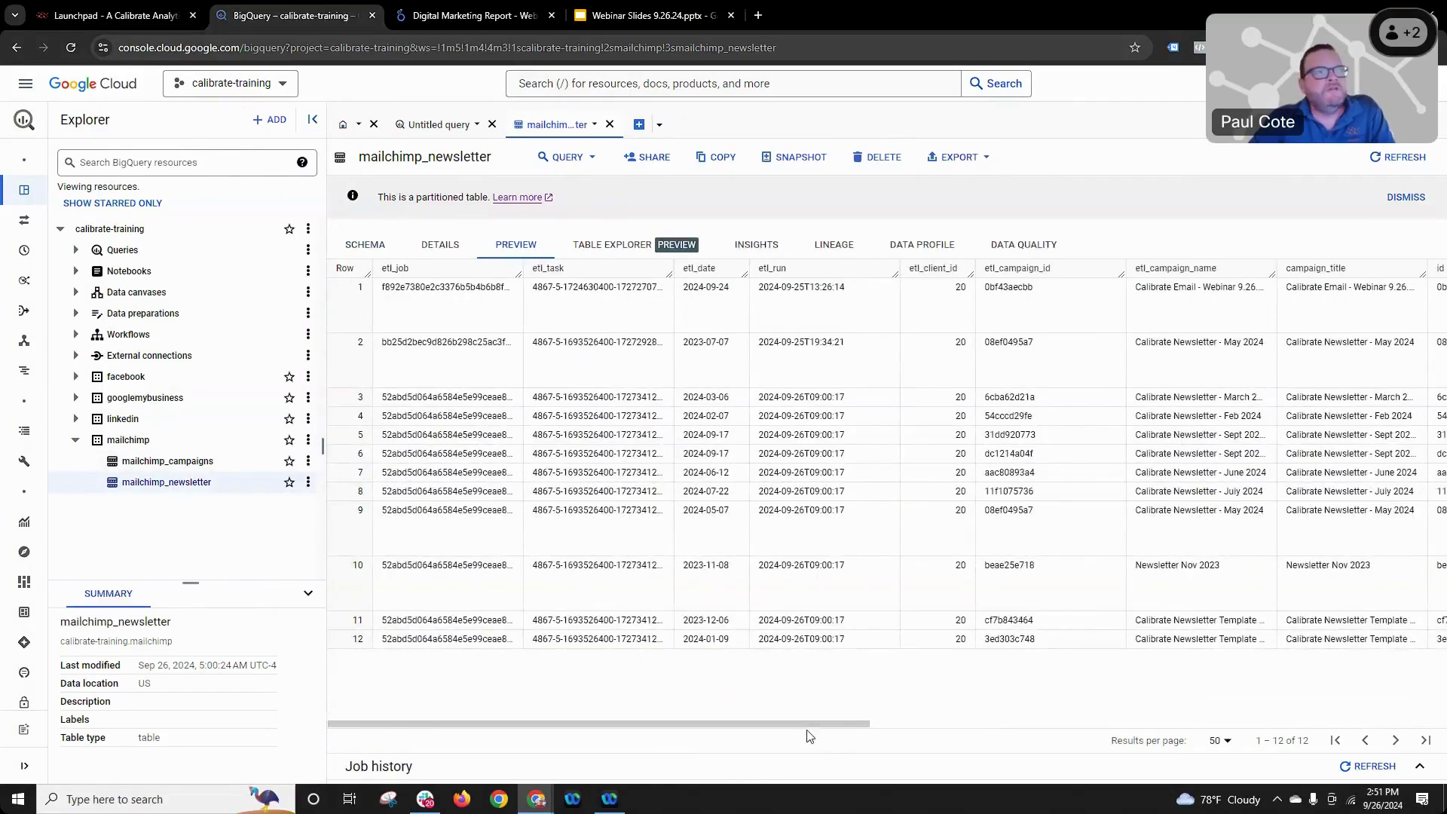
left_click_drag(810, 723, 722, 704)
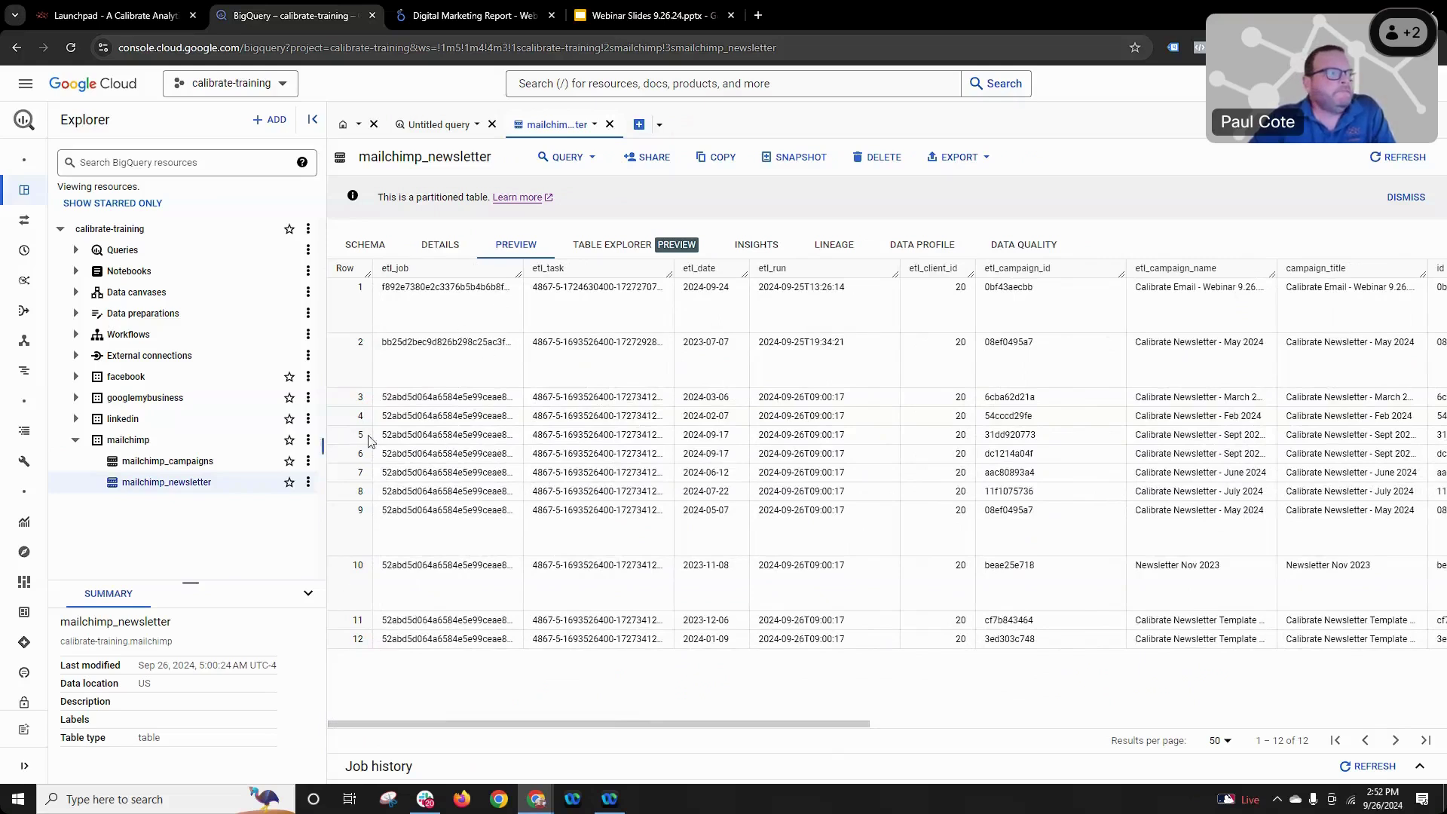
left_click_drag(322, 445, 412, 446)
- Return to Launchpad and select the mailchimp, facebook, googlemybusiness and linkedin datasets for the BigQuery destination
left_click(113, 15)
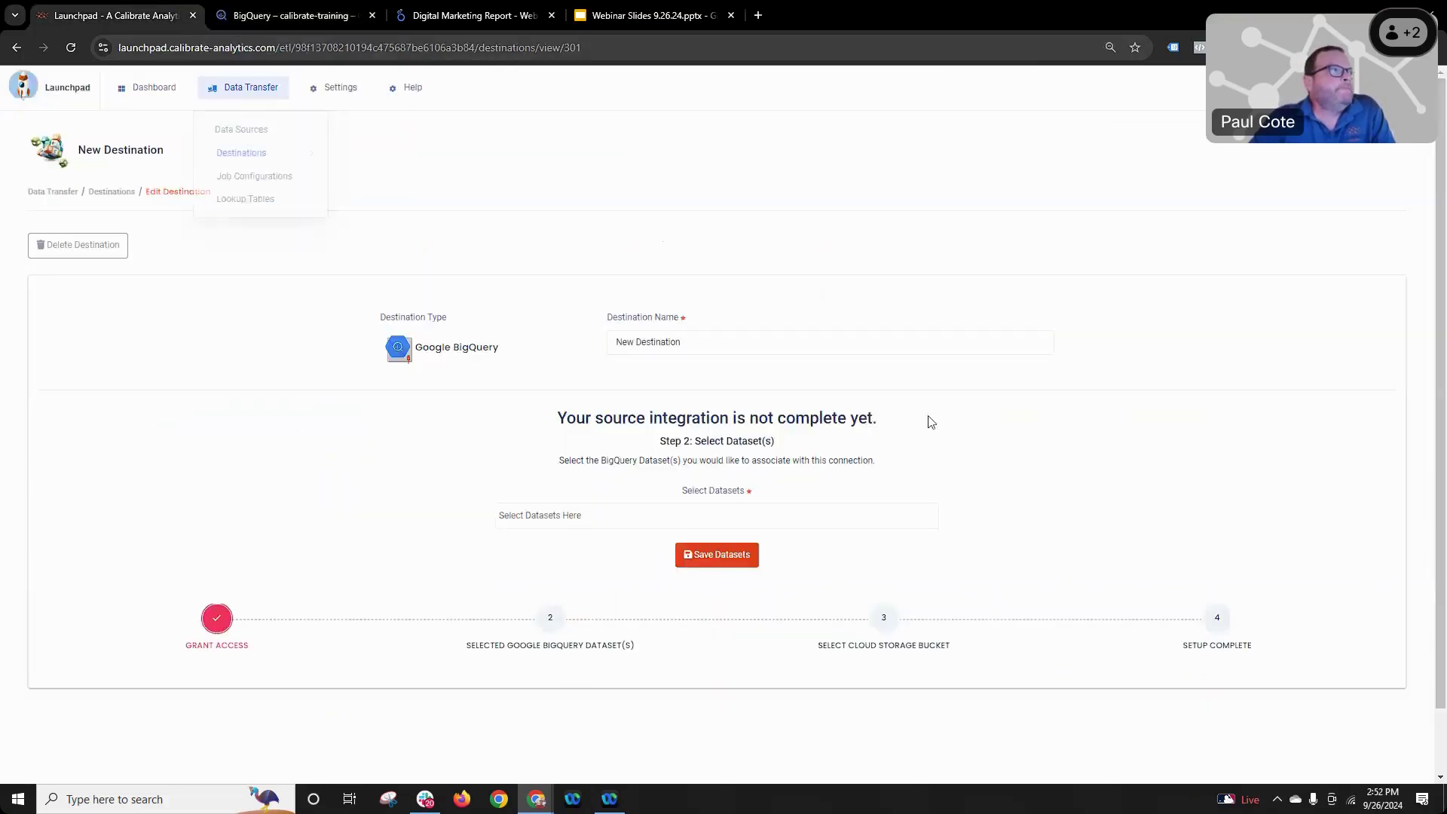
left_click(583, 514)
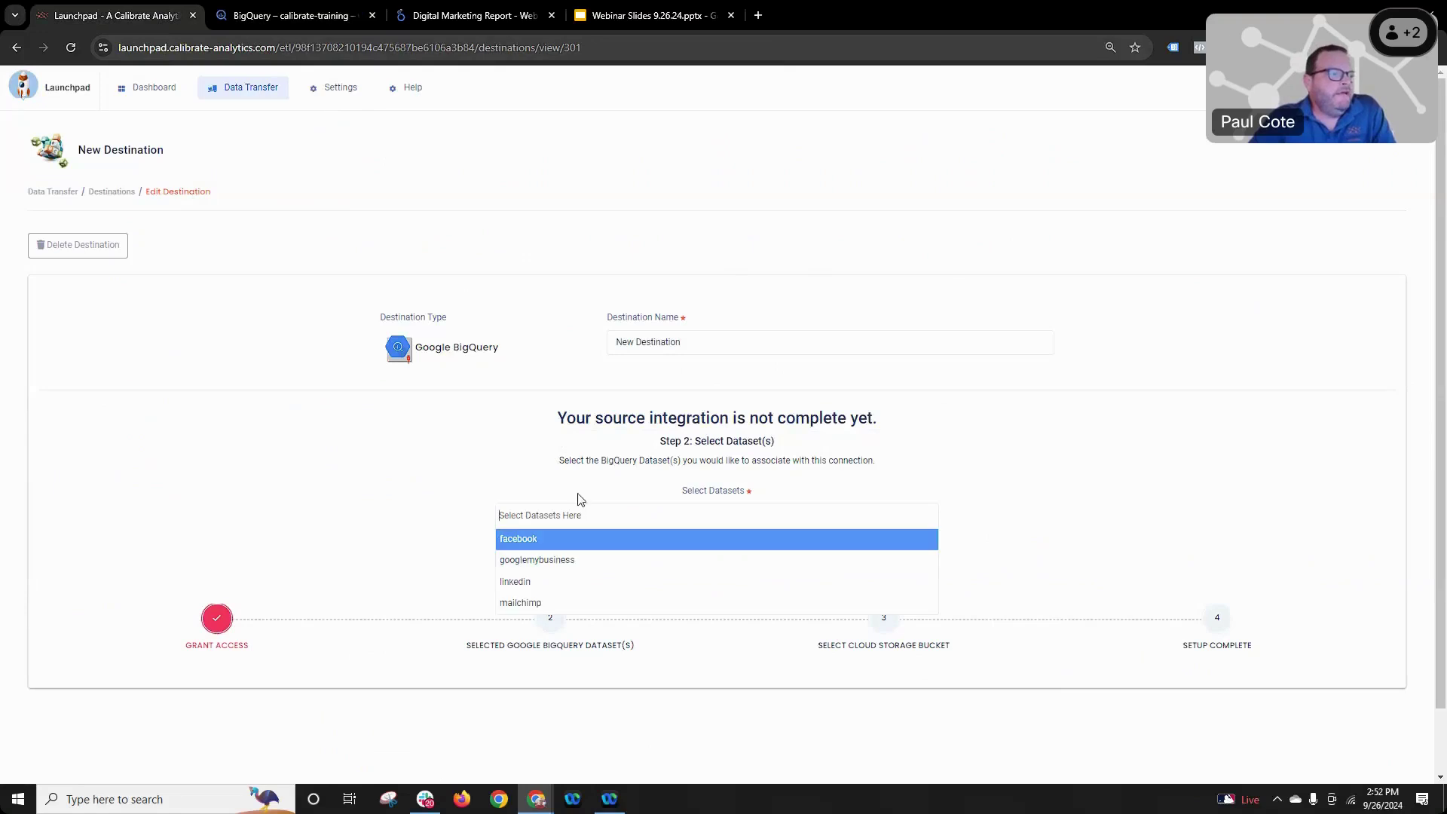
left_click(578, 603)
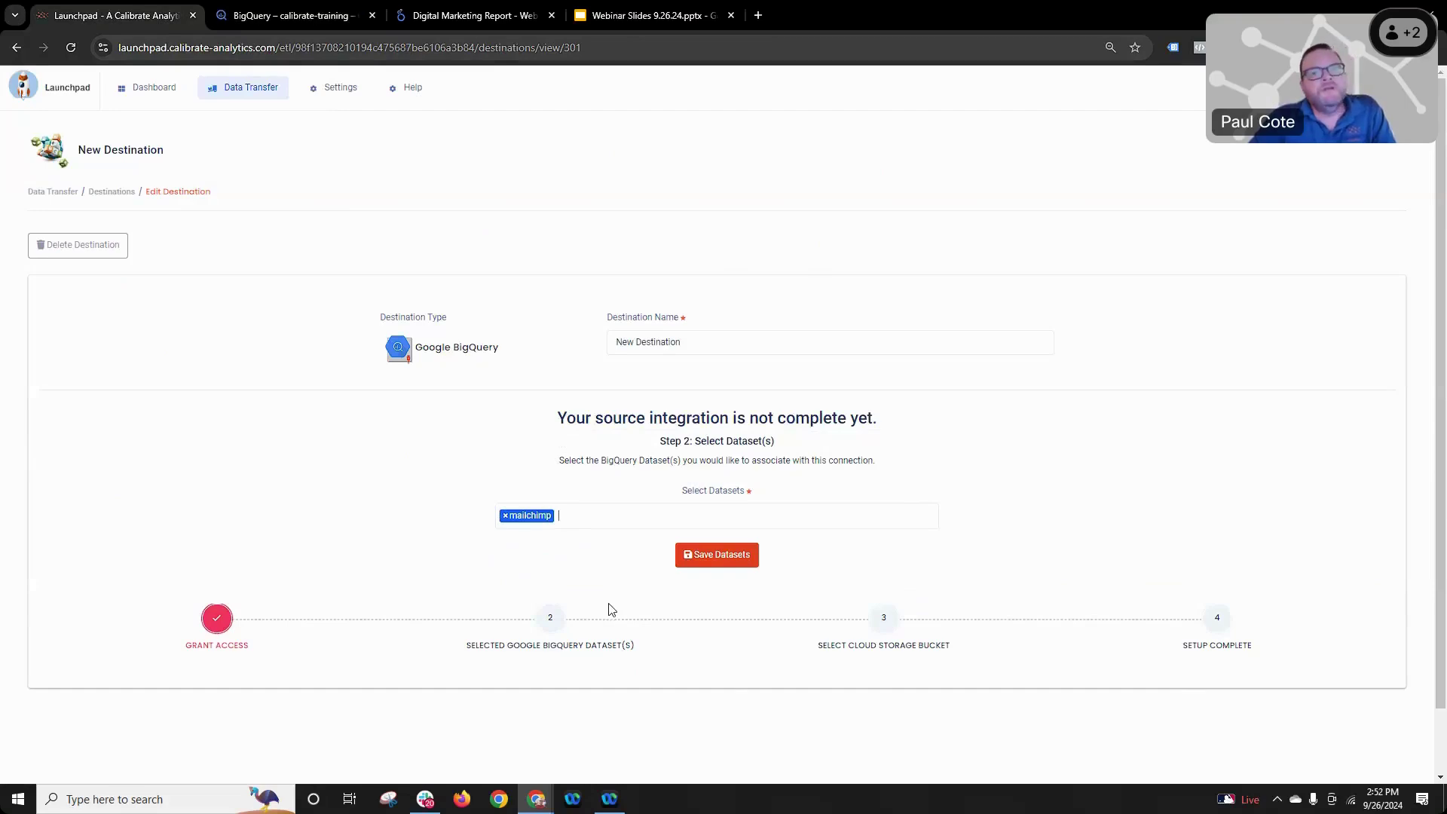
left_click(722, 525)
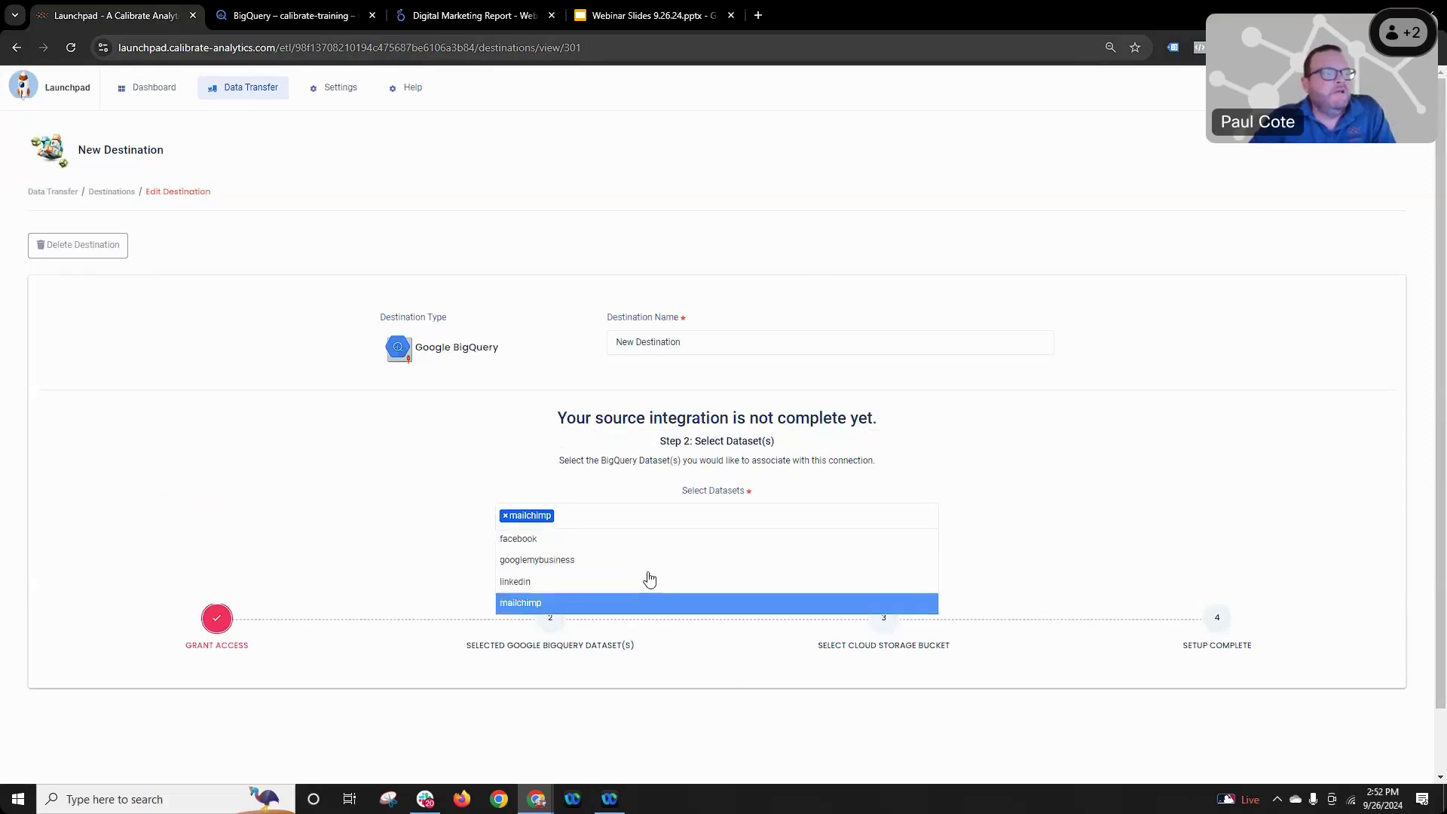
left_click(655, 543)
left_click(704, 520)
left_click(709, 562)
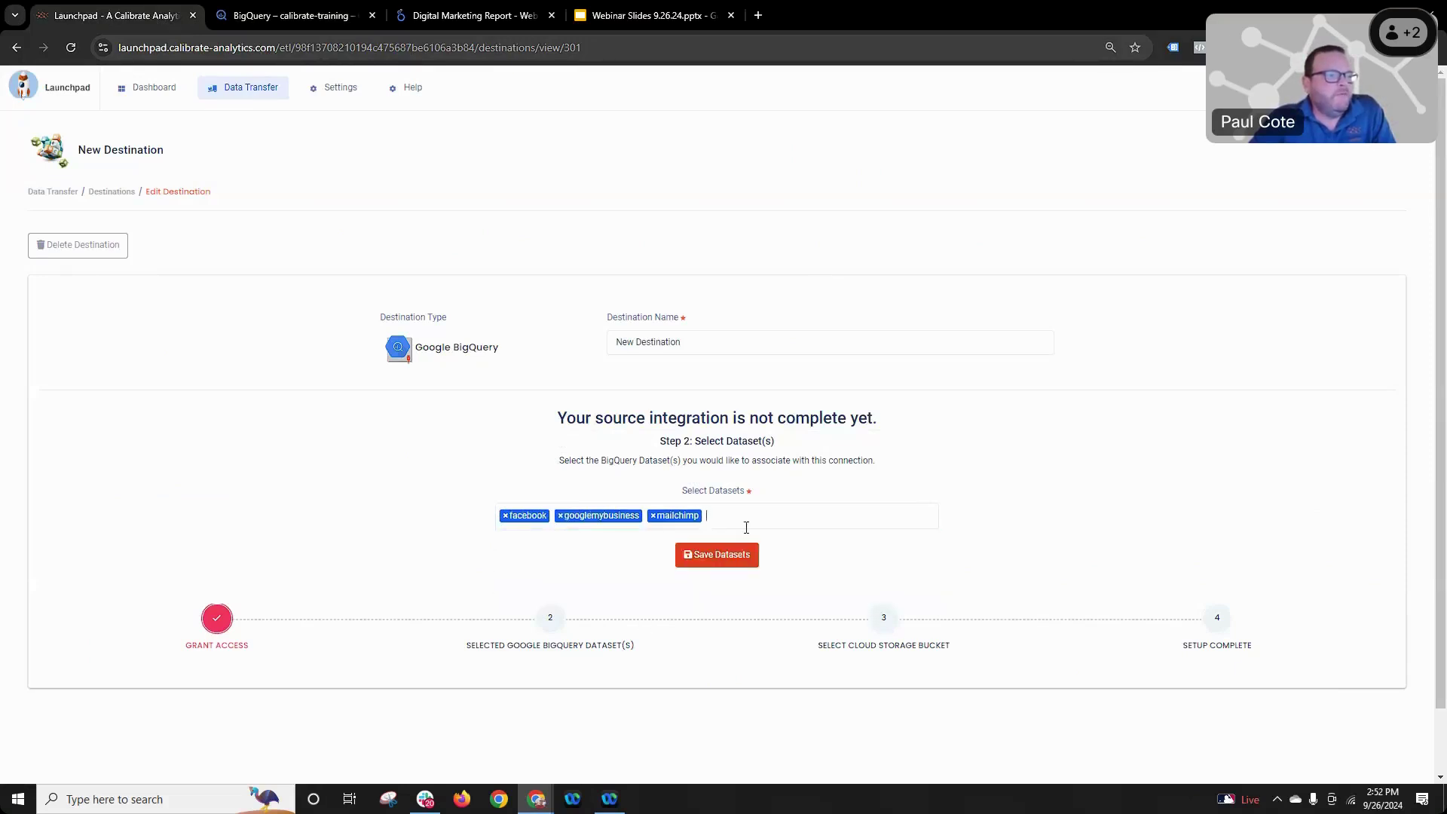
left_click(743, 524)
left_click(745, 581)
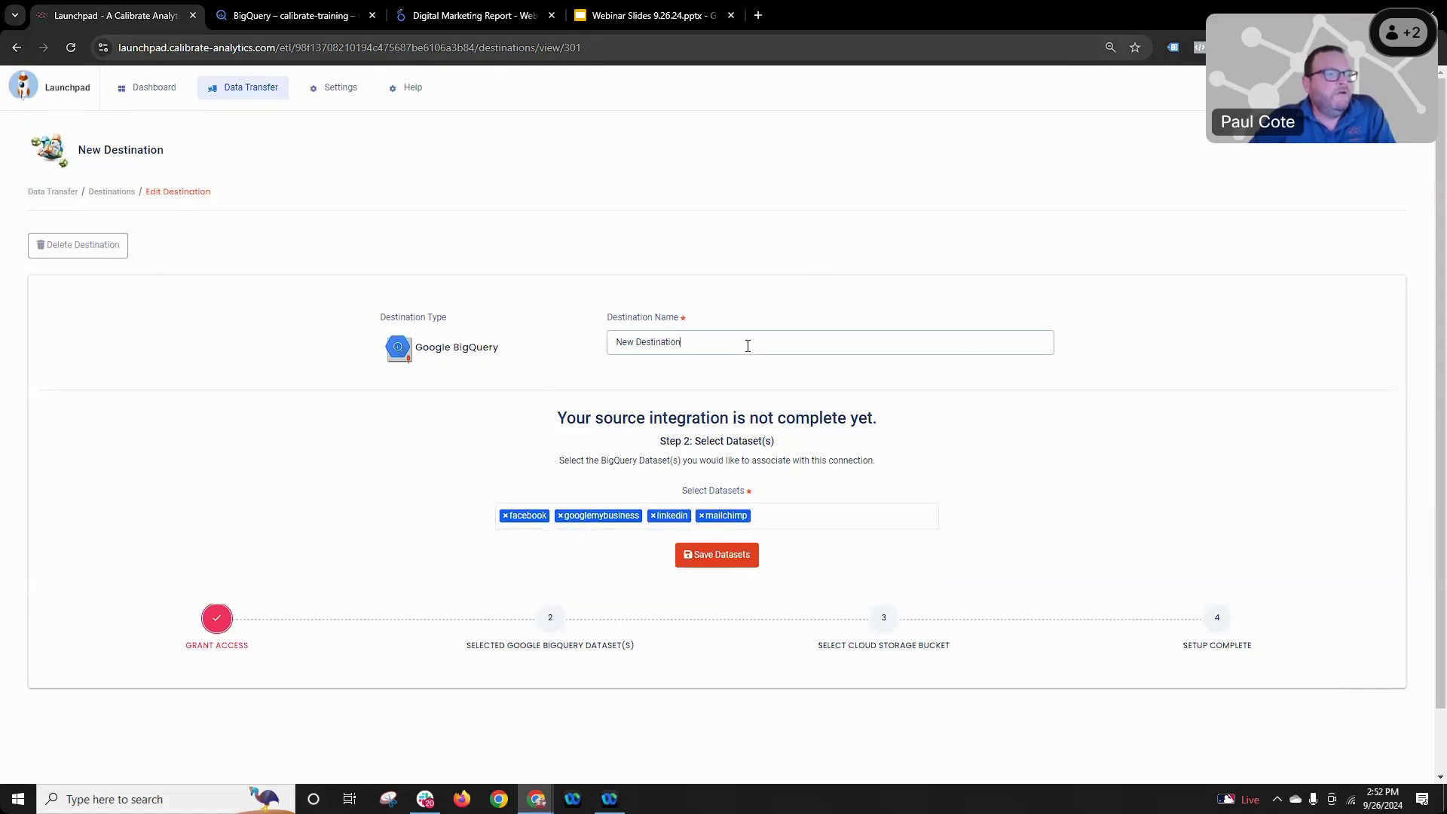
- Name the destination Calibrate Training and complete its connection with the calibrate_training_launchpad storage bucket
triple_click(747, 345)
type("Calibrate")
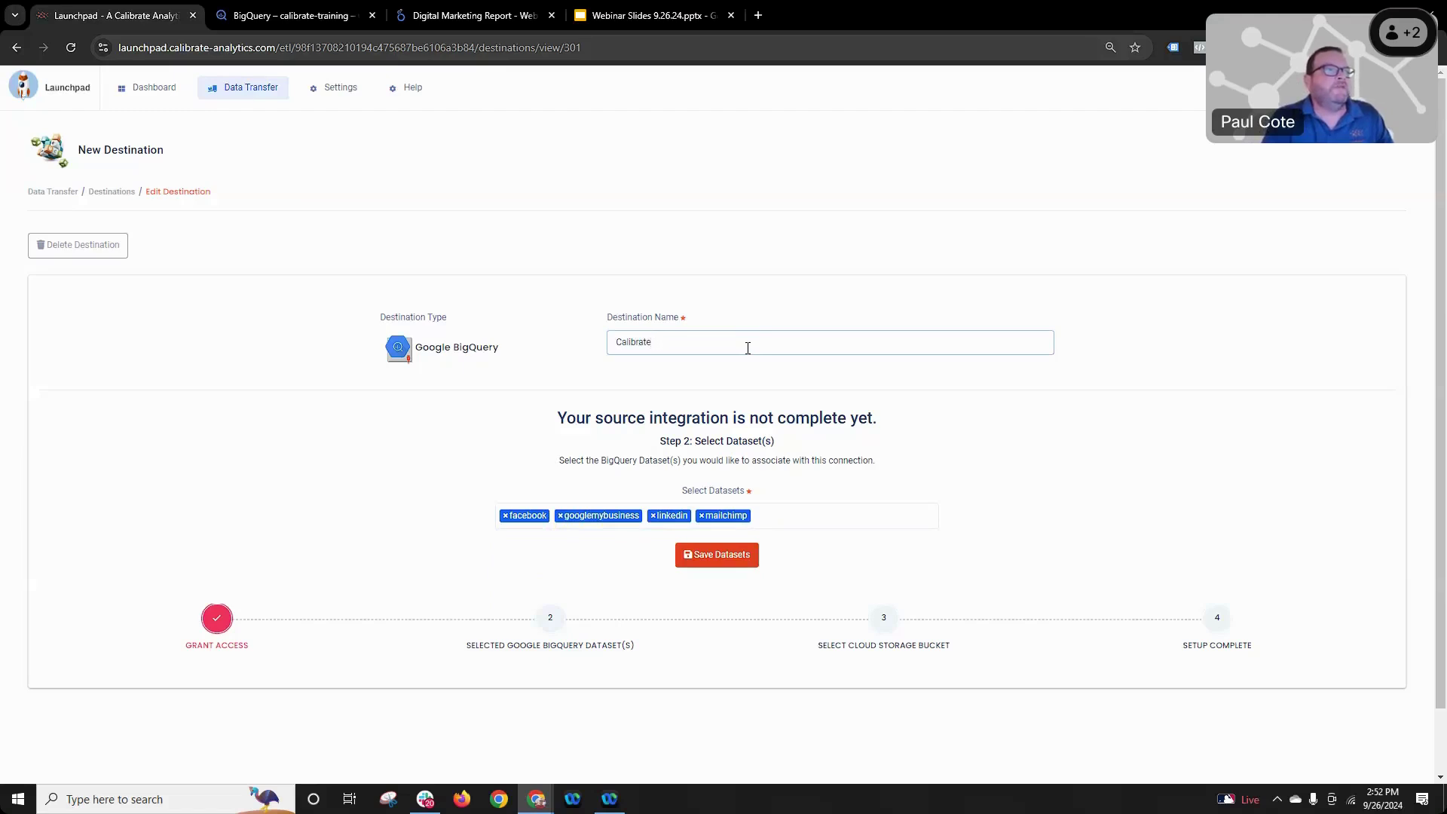
type(" Training")
left_click(705, 559)
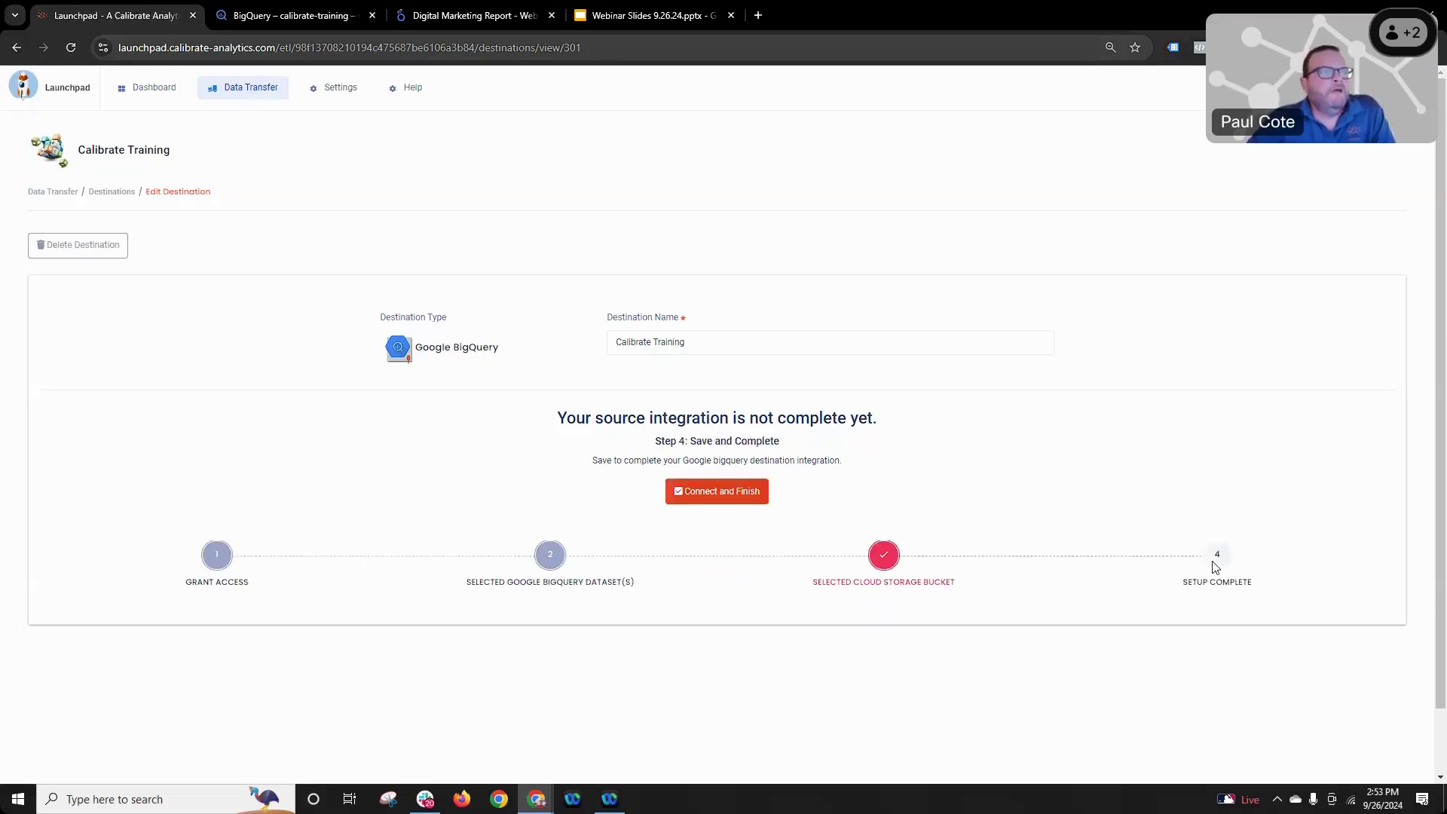
left_click(730, 491)
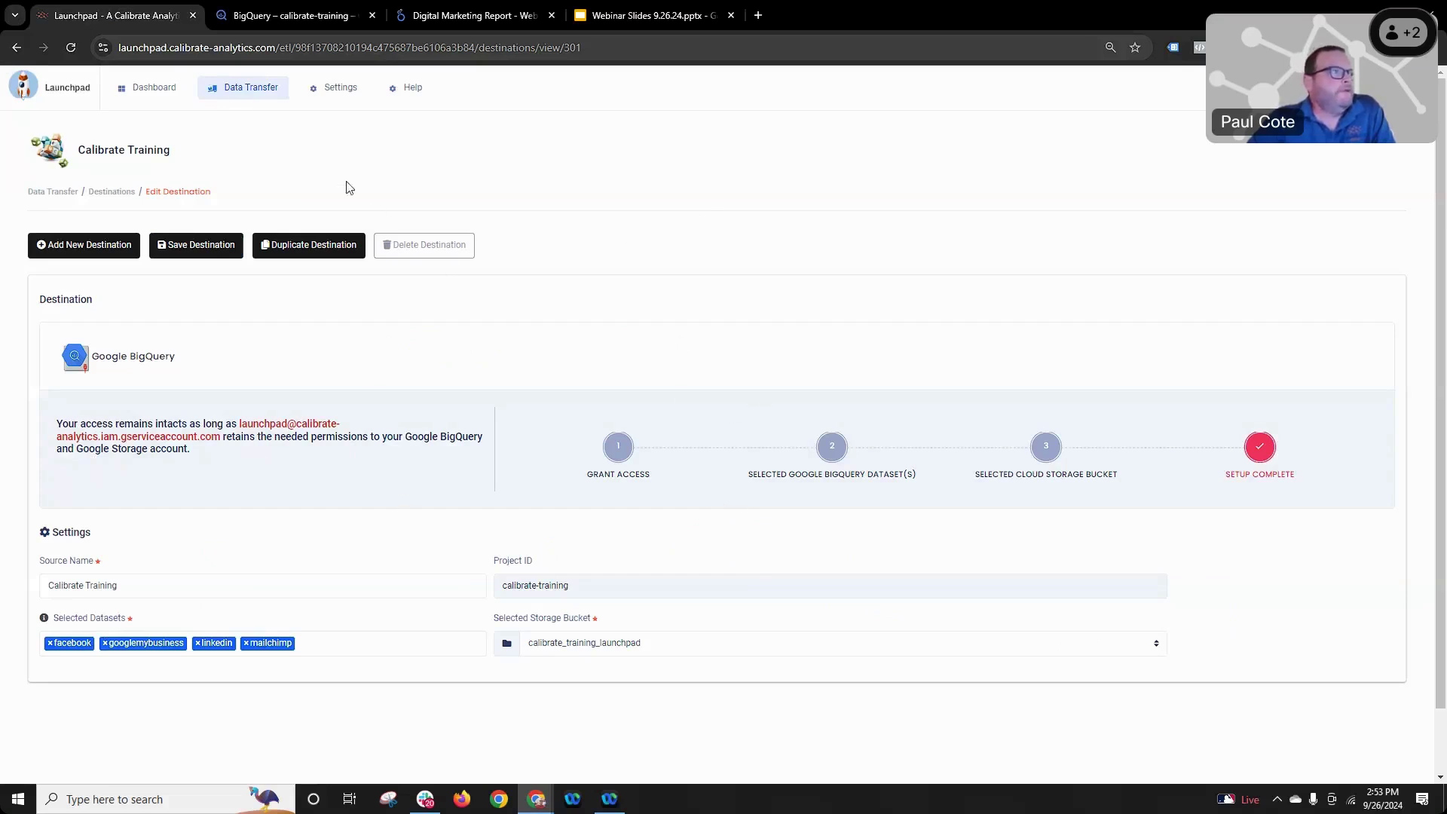
- Review the list of connected data sources and the list of destinations
left_click(242, 92)
left_click(240, 127)
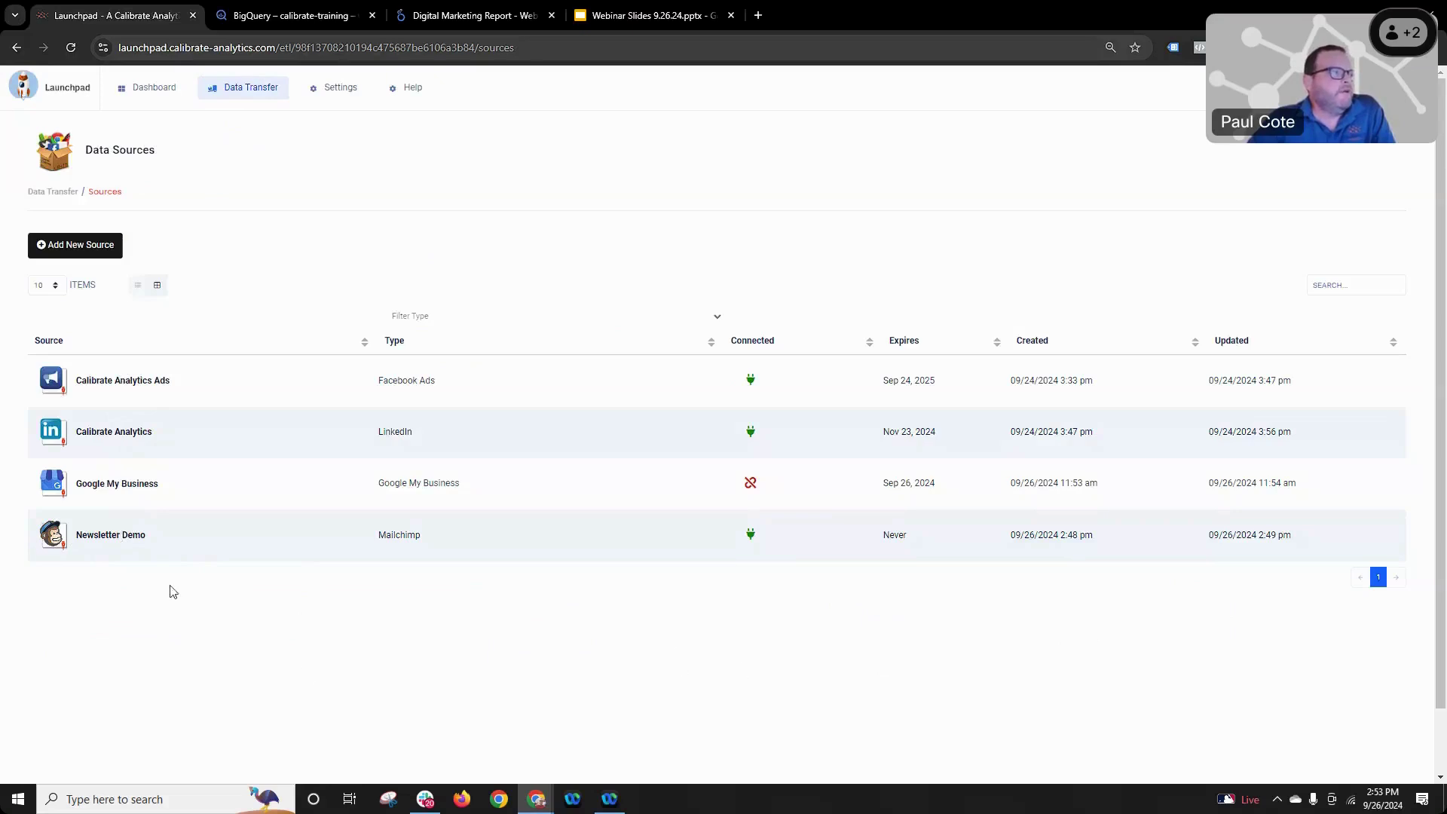
left_click(239, 97)
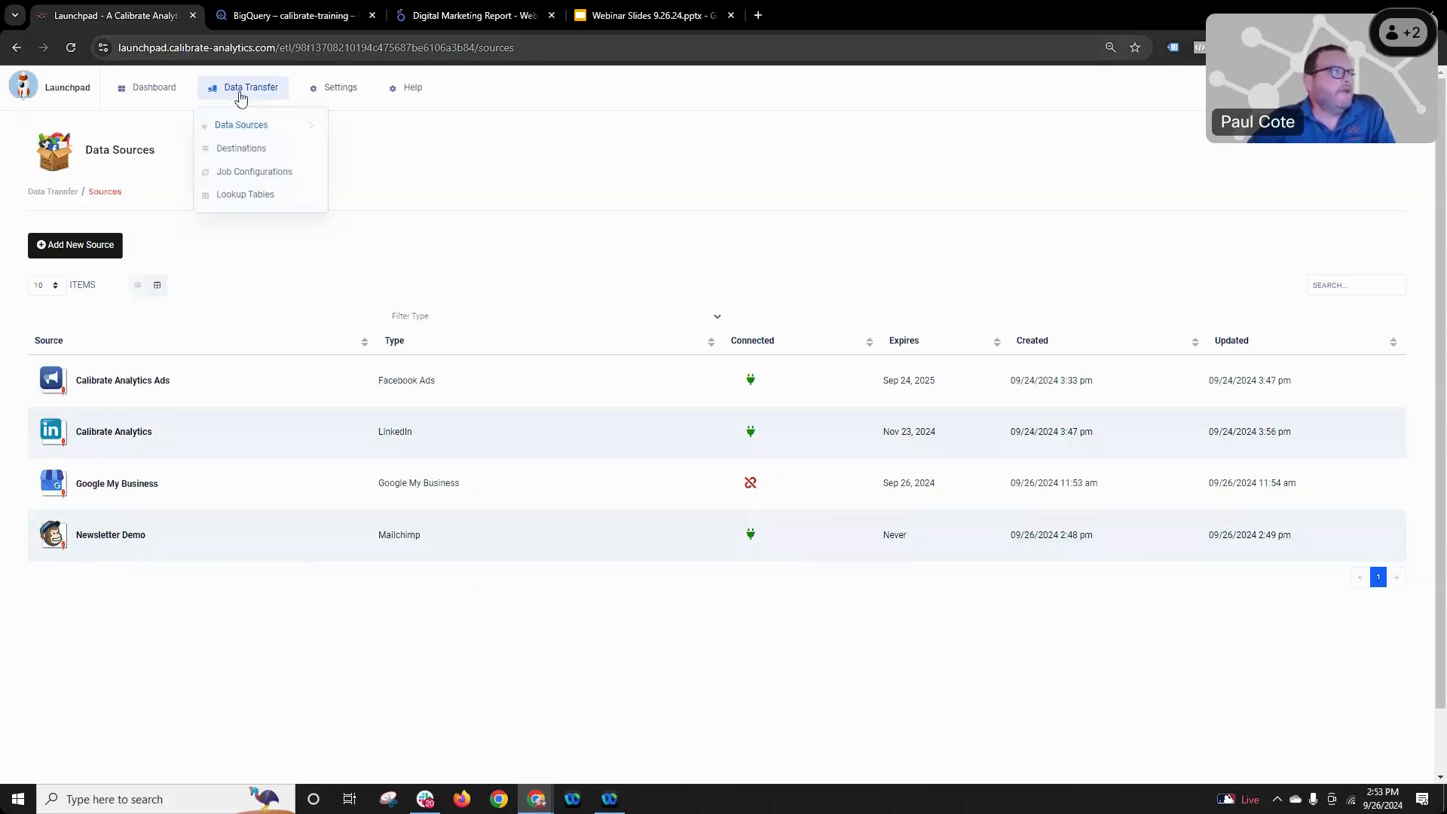
left_click(226, 148)
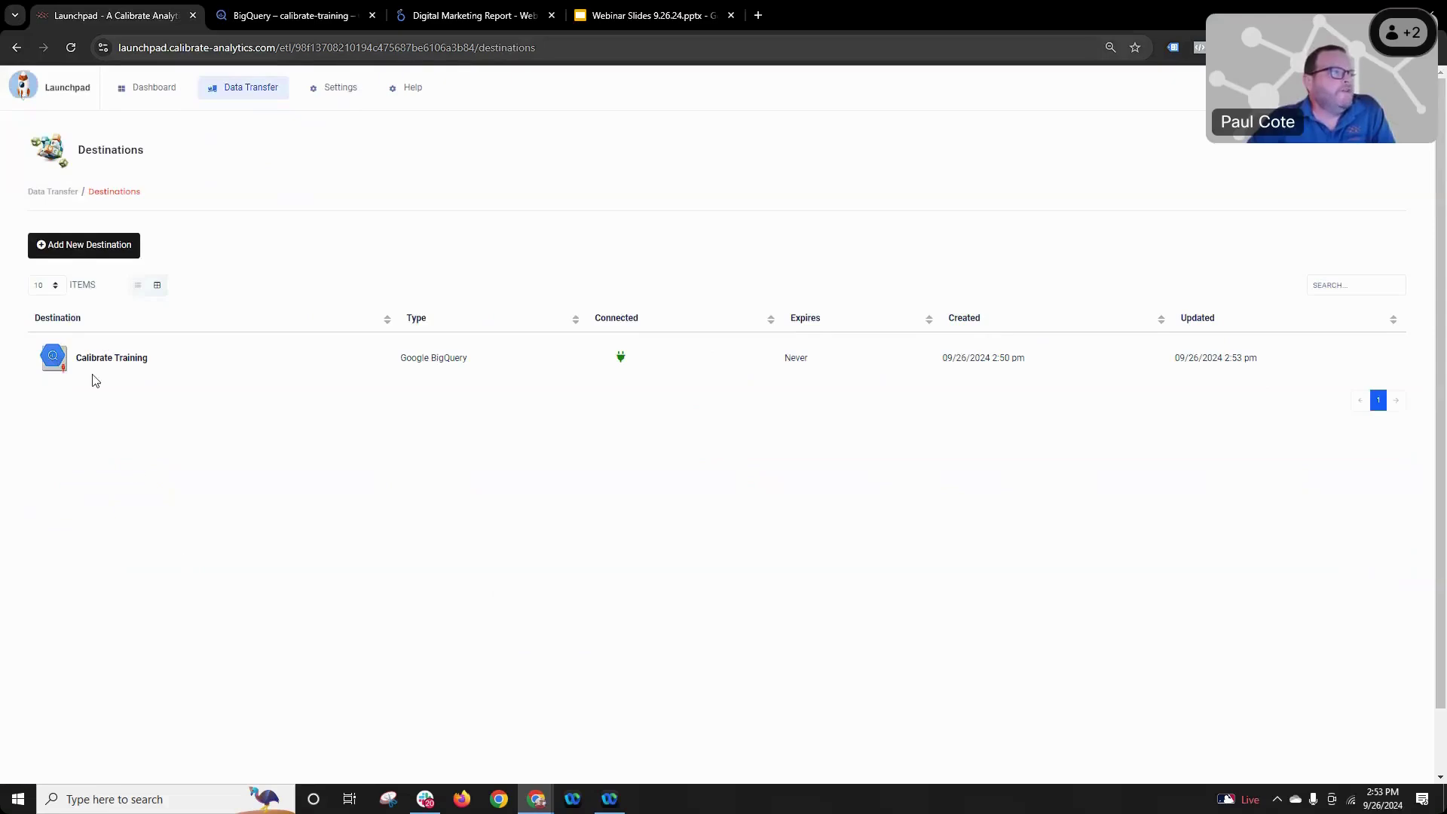
- Start a new job in Job Configurations with Newsletter Demo as the source and Calibrate Training as the destination
left_click(242, 87)
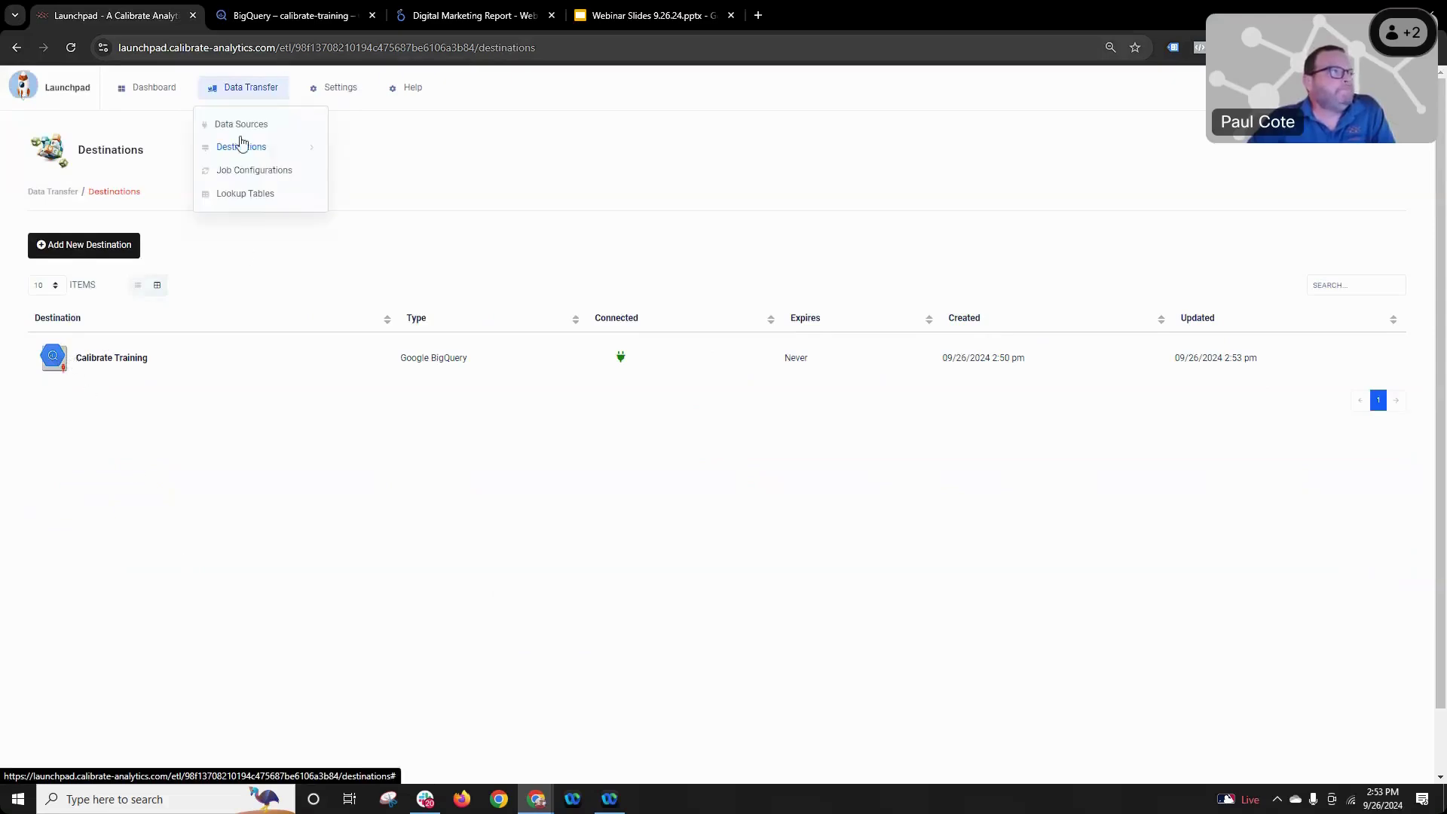
left_click(242, 168)
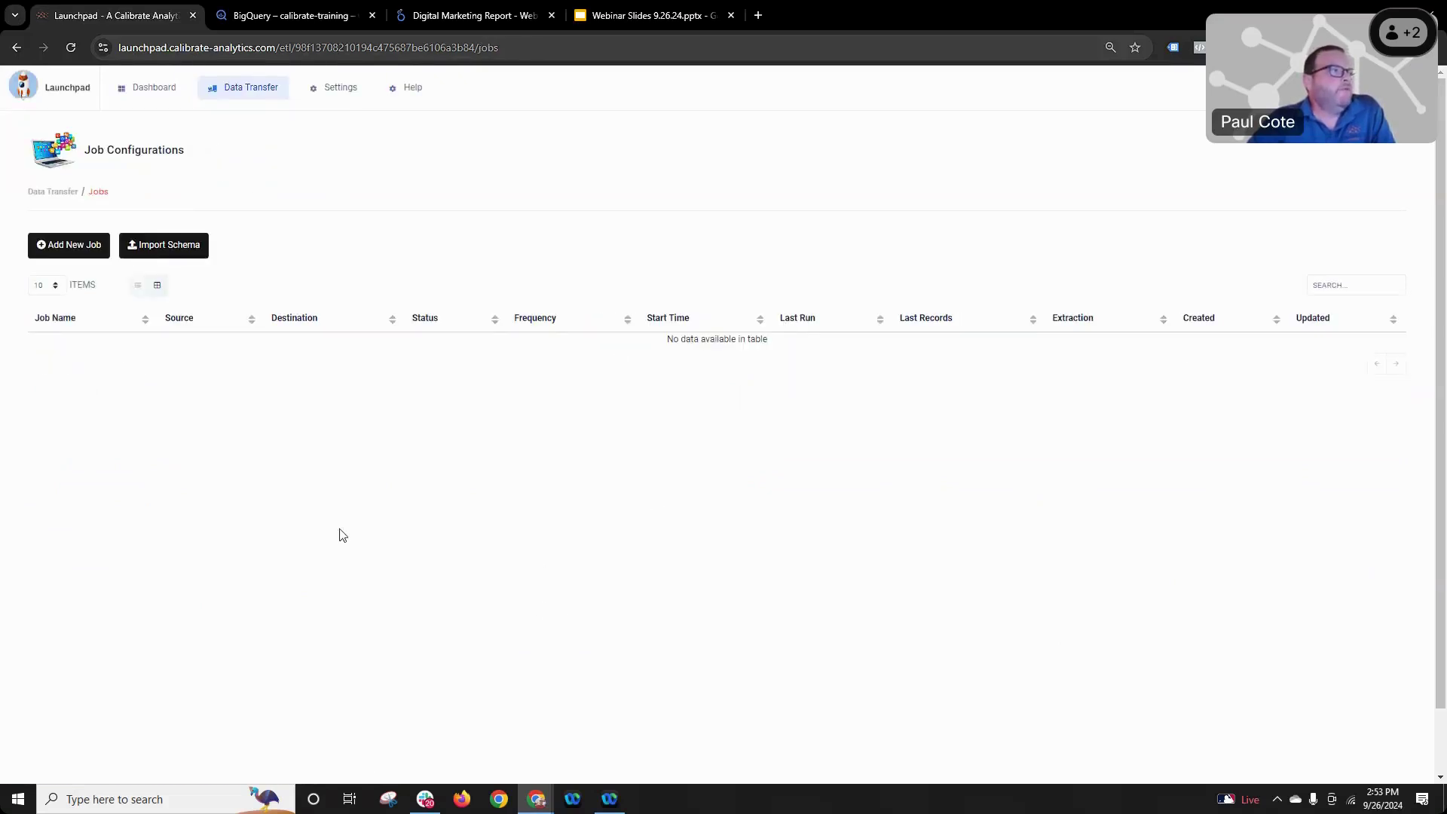
left_click(249, 87)
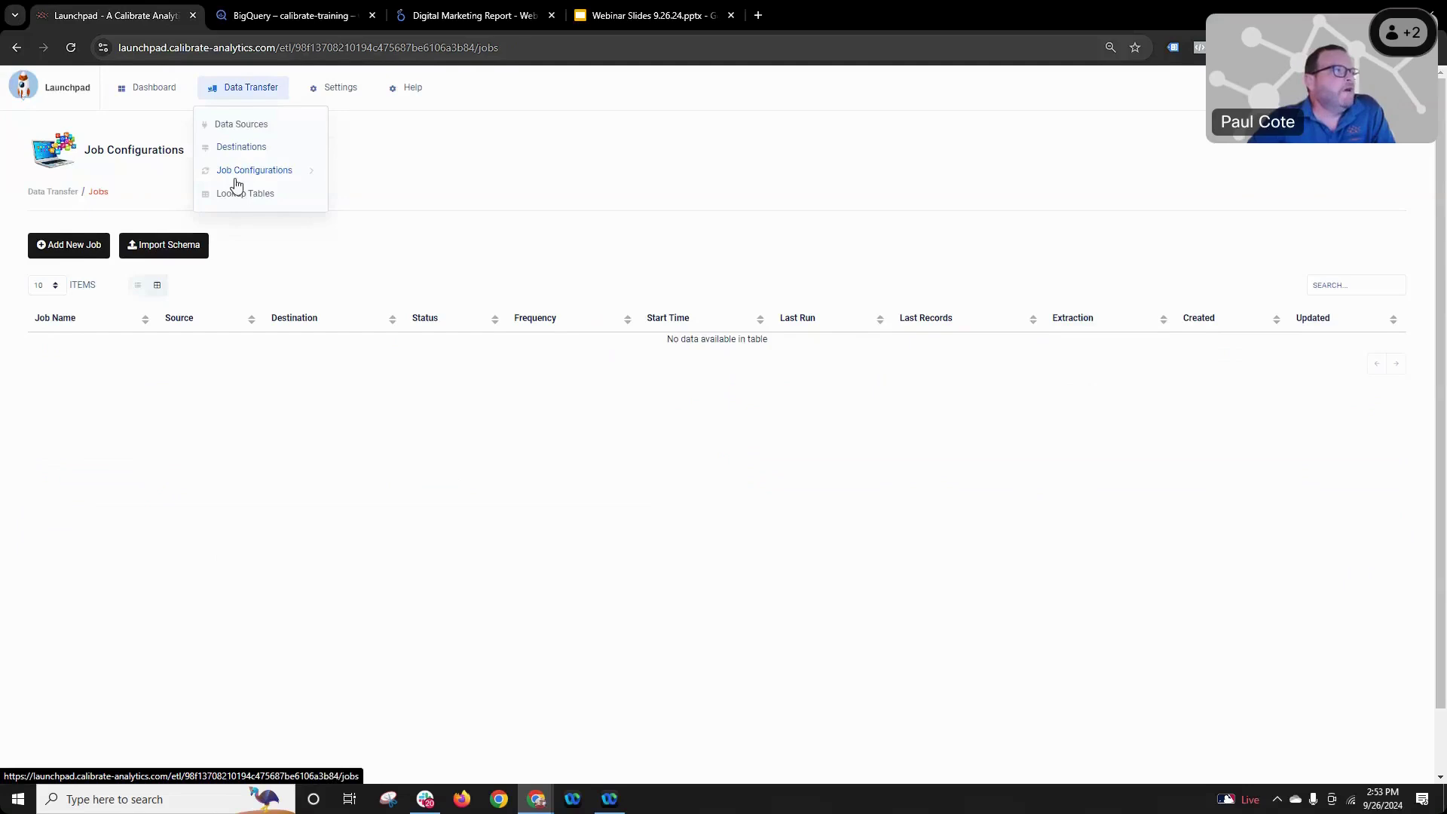
left_click(55, 245)
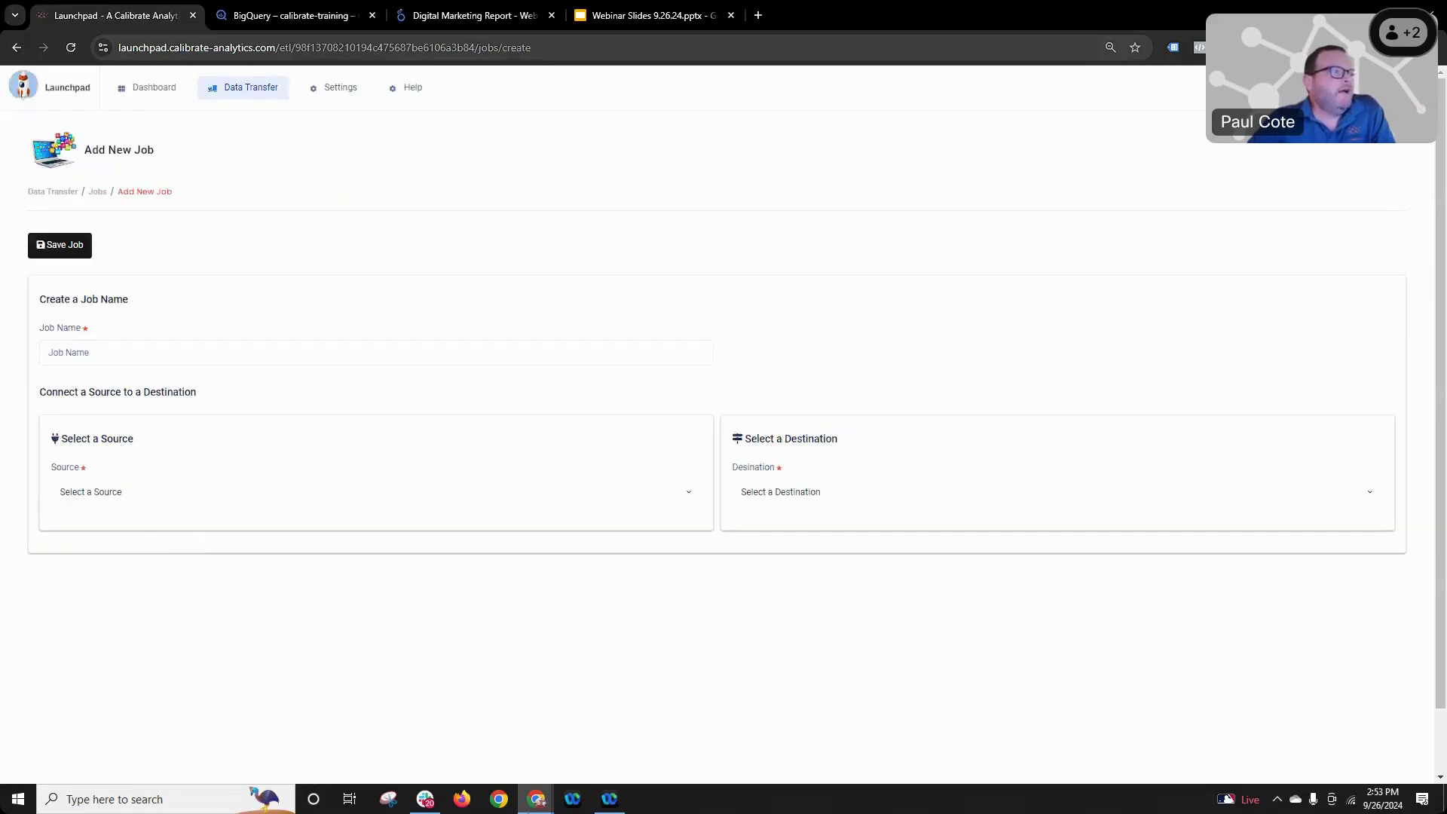
left_click(121, 494)
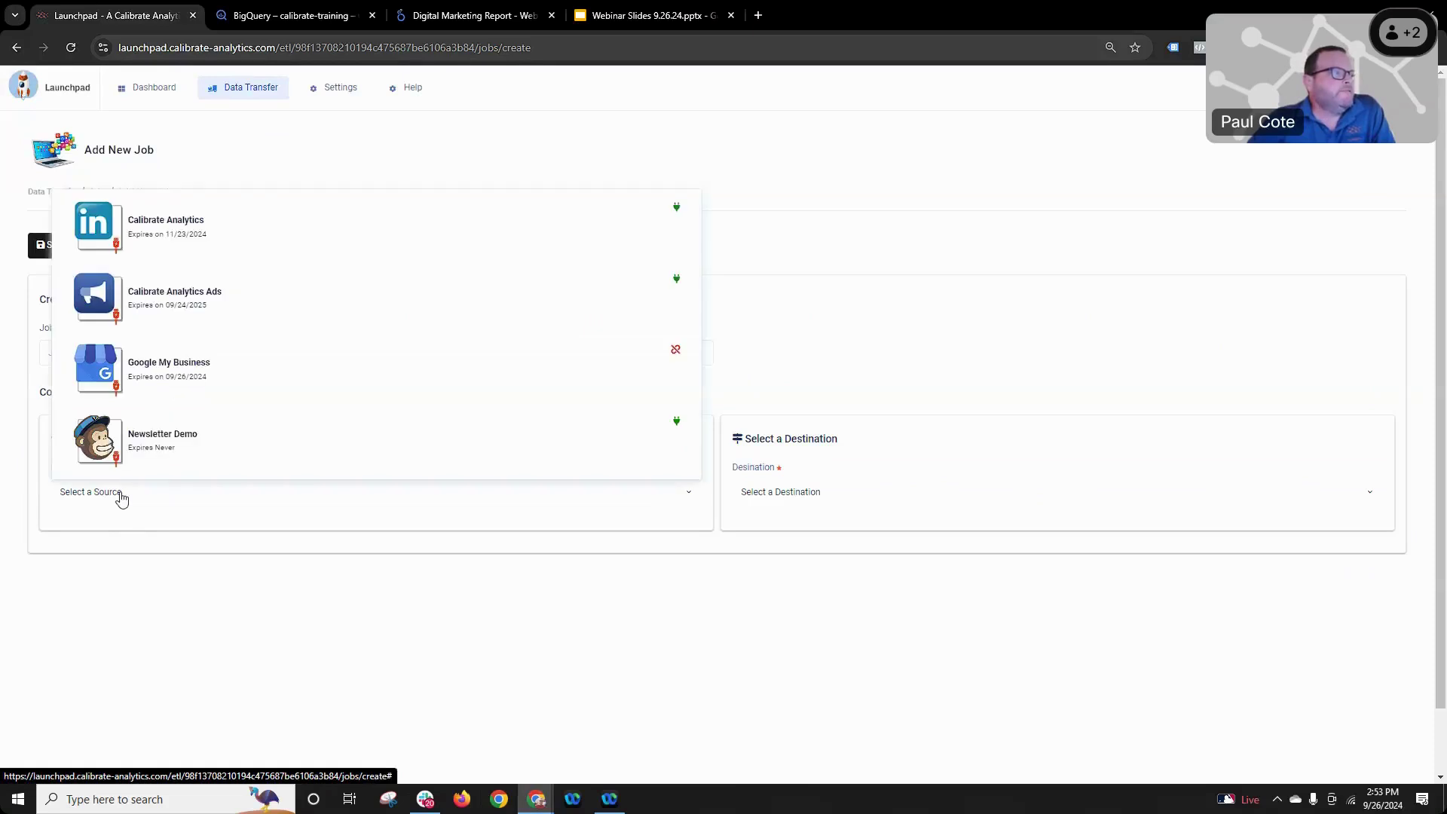
left_click(128, 449)
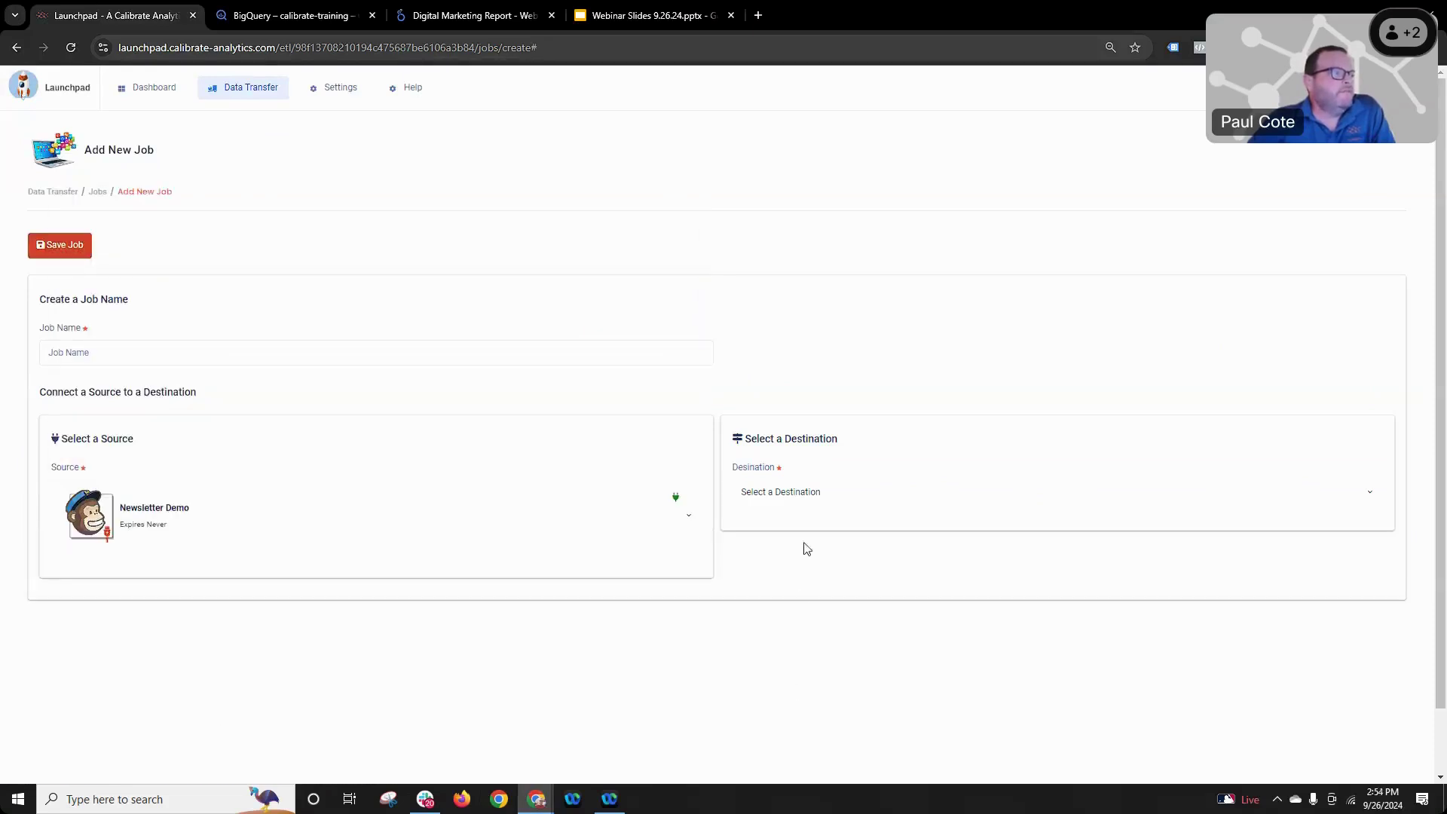
left_click(829, 498)
left_click(839, 551)
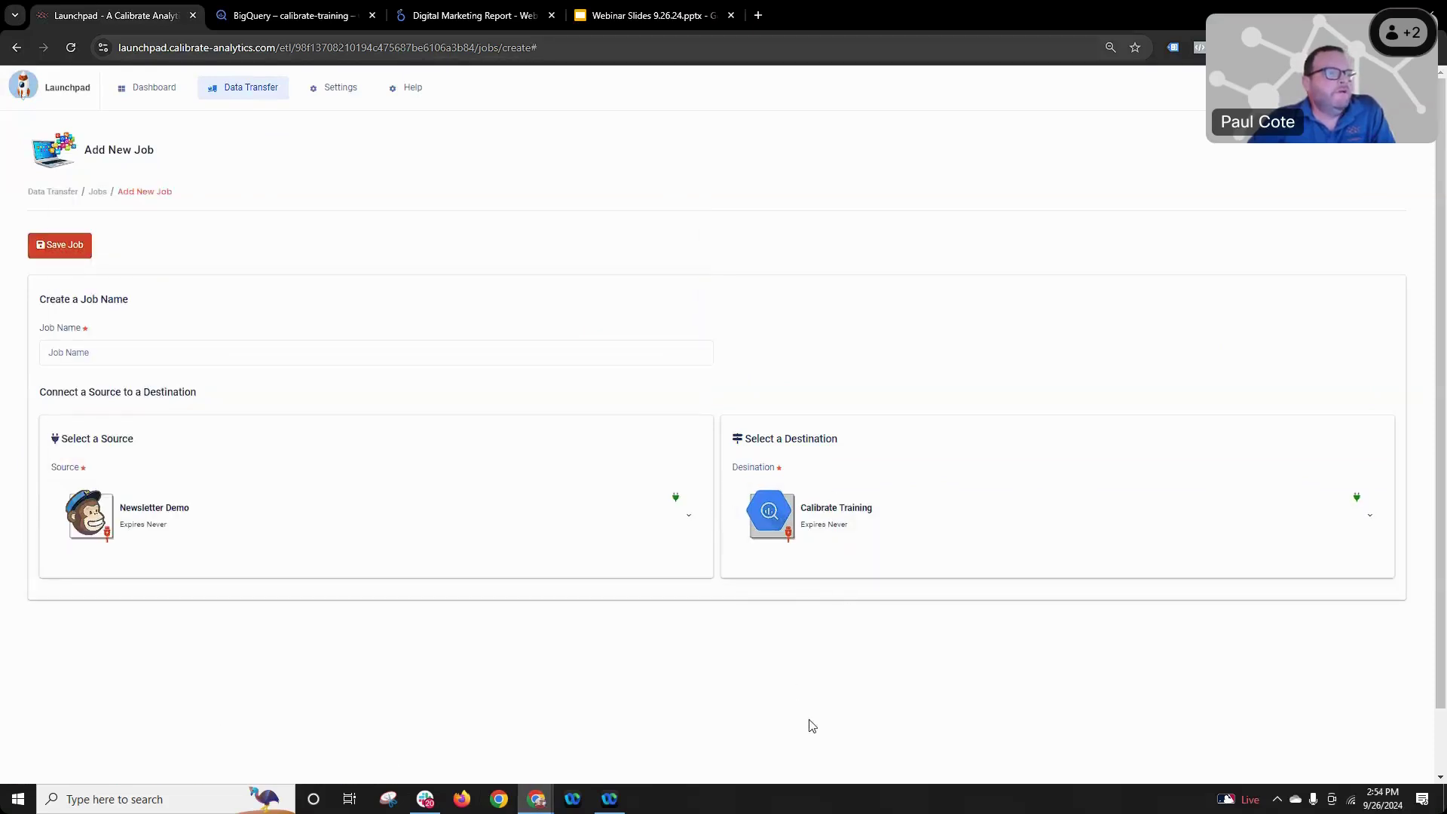
- Name the job "calibrate-training / mailchimp /newsletter_demo" and save it
left_click(172, 348)
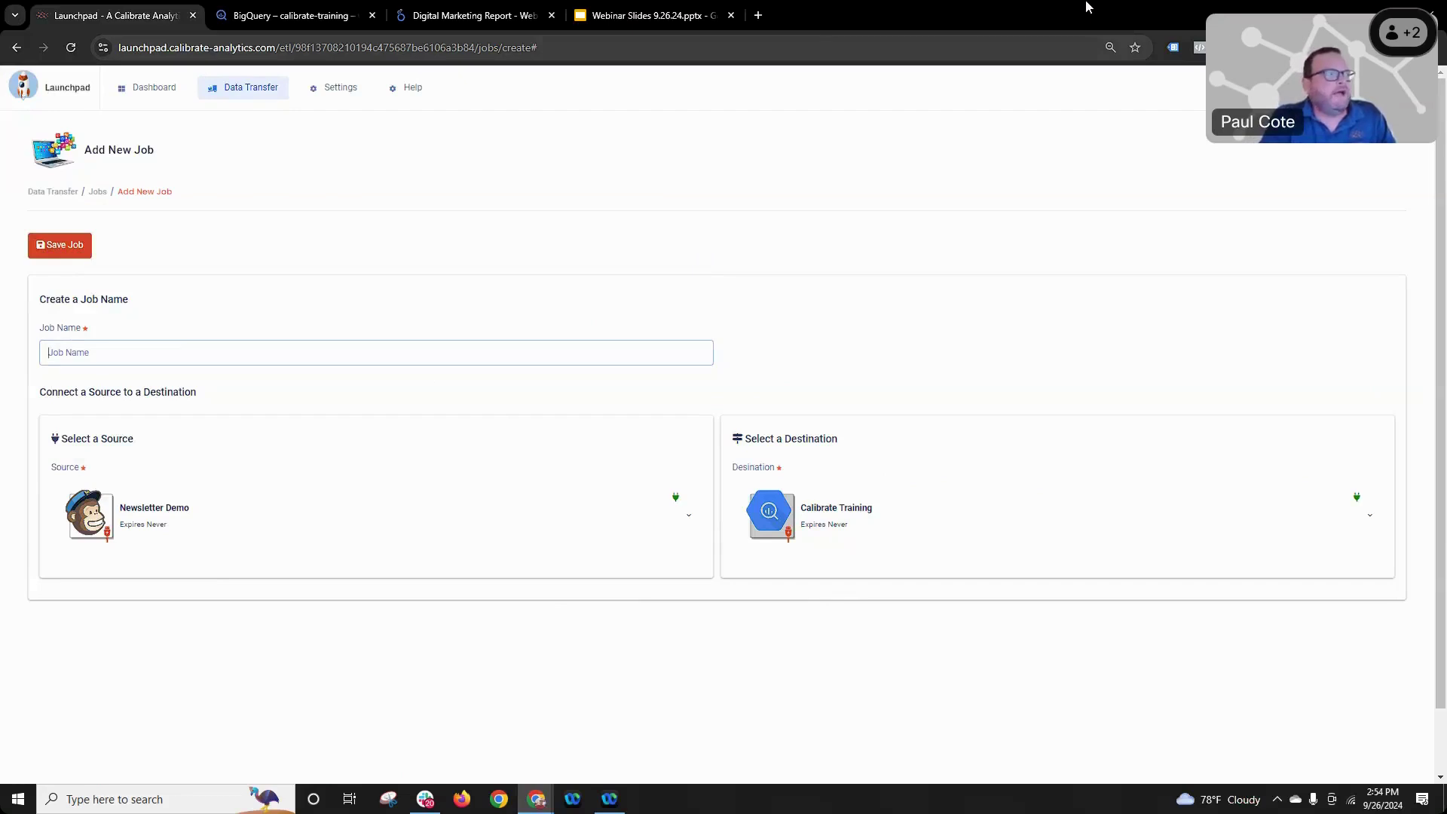
type("calibrate-training / mail")
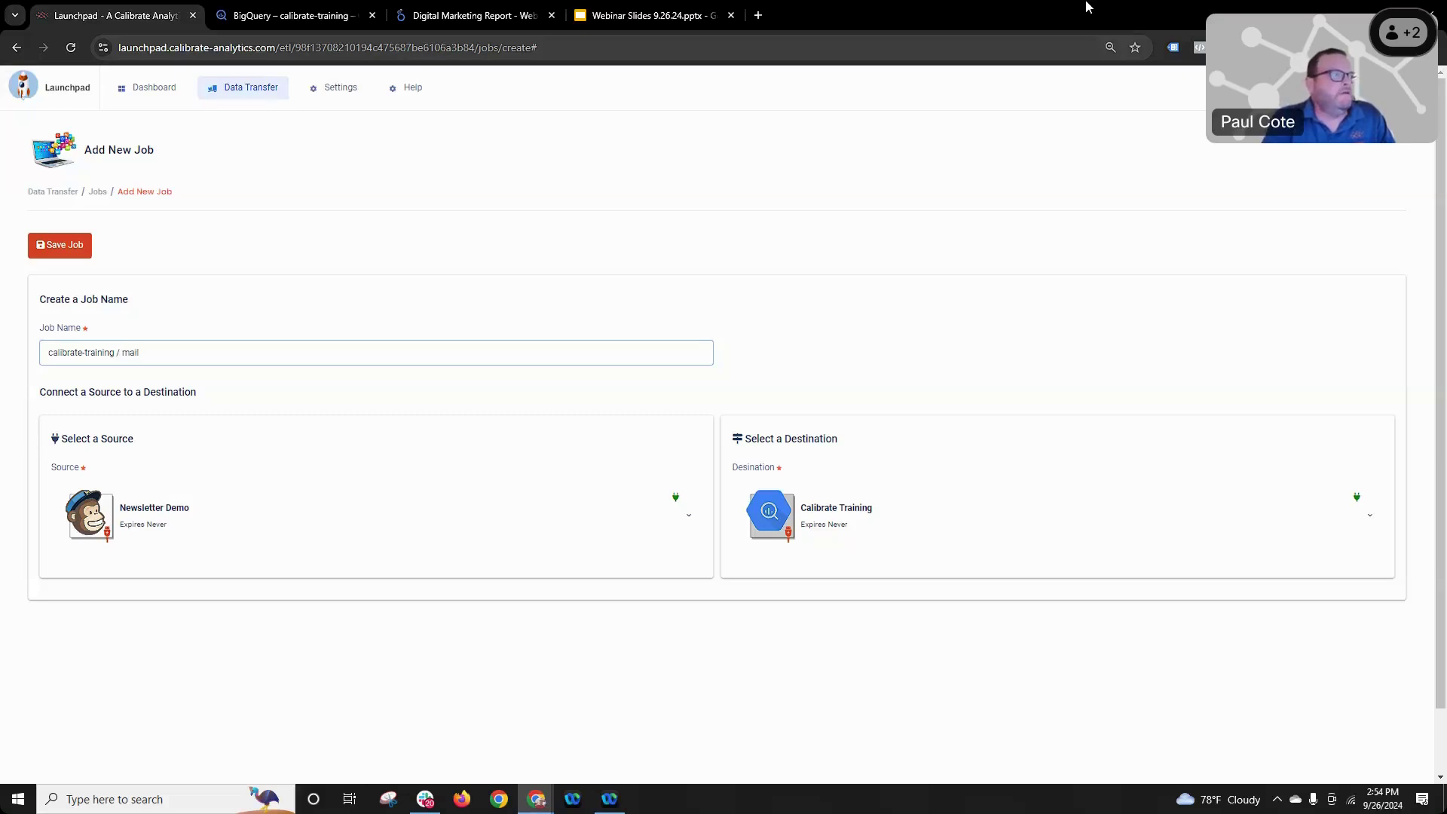
type("chim")
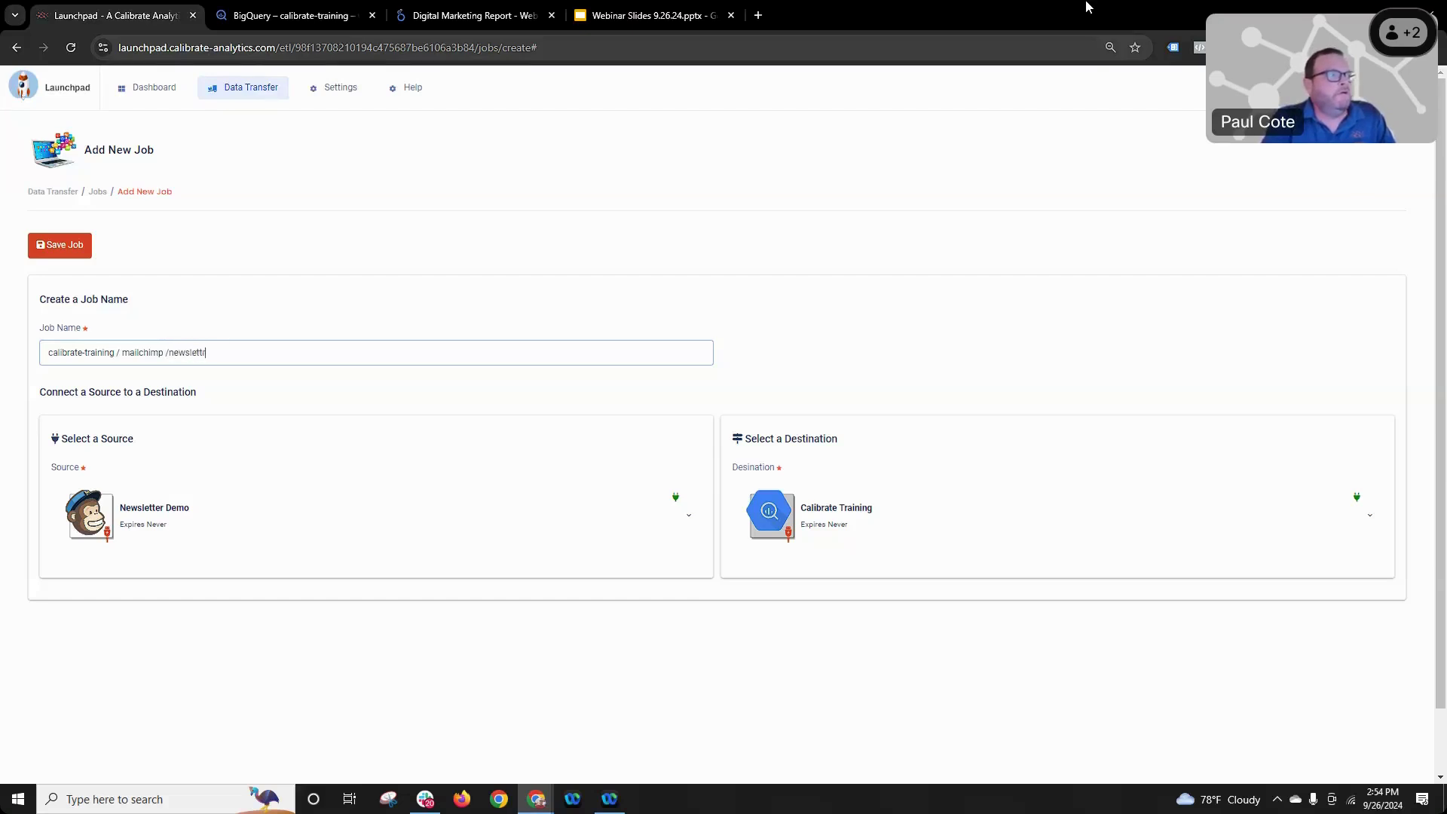
type("p /newsletter_demo")
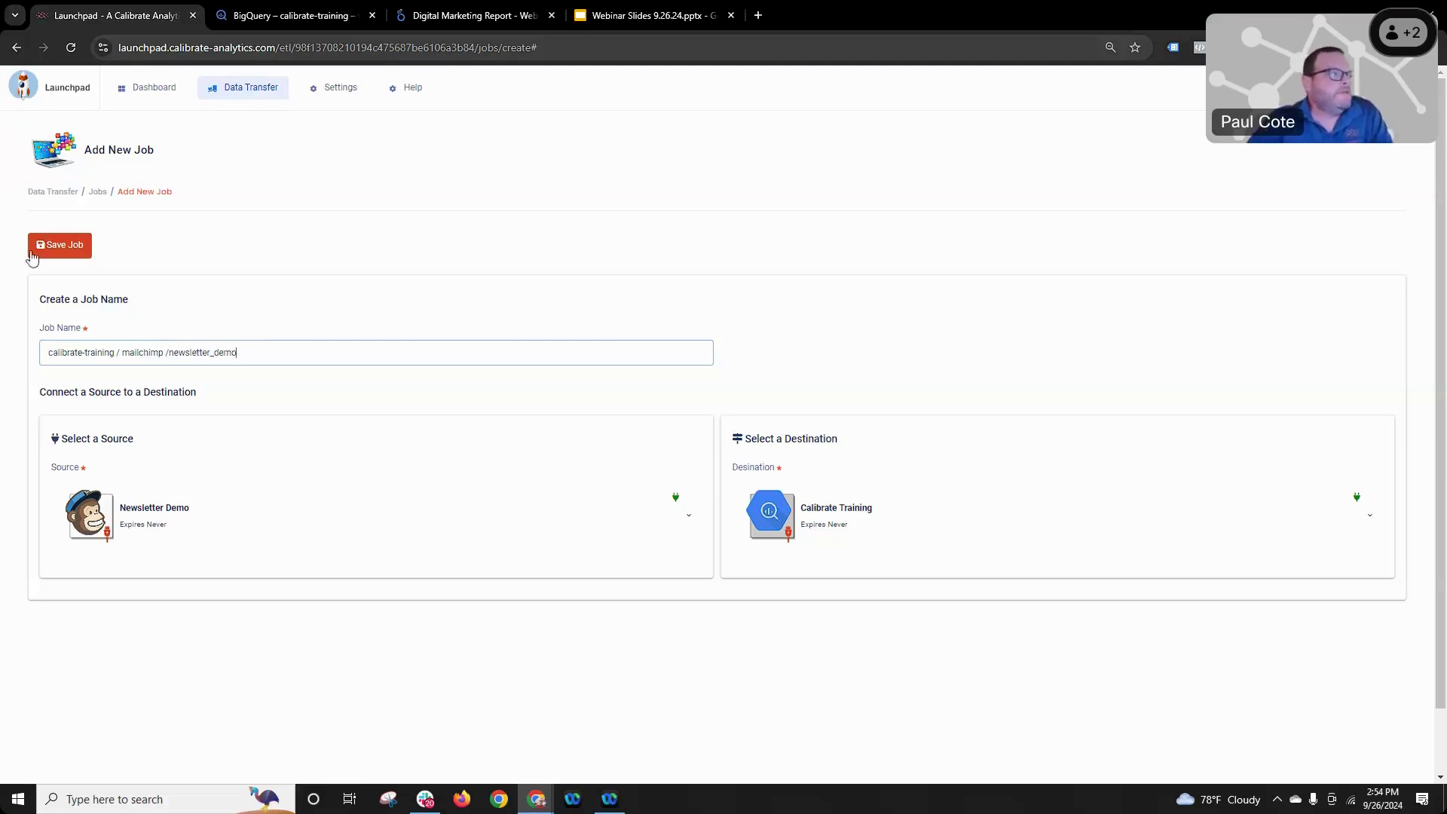
left_click(62, 247)
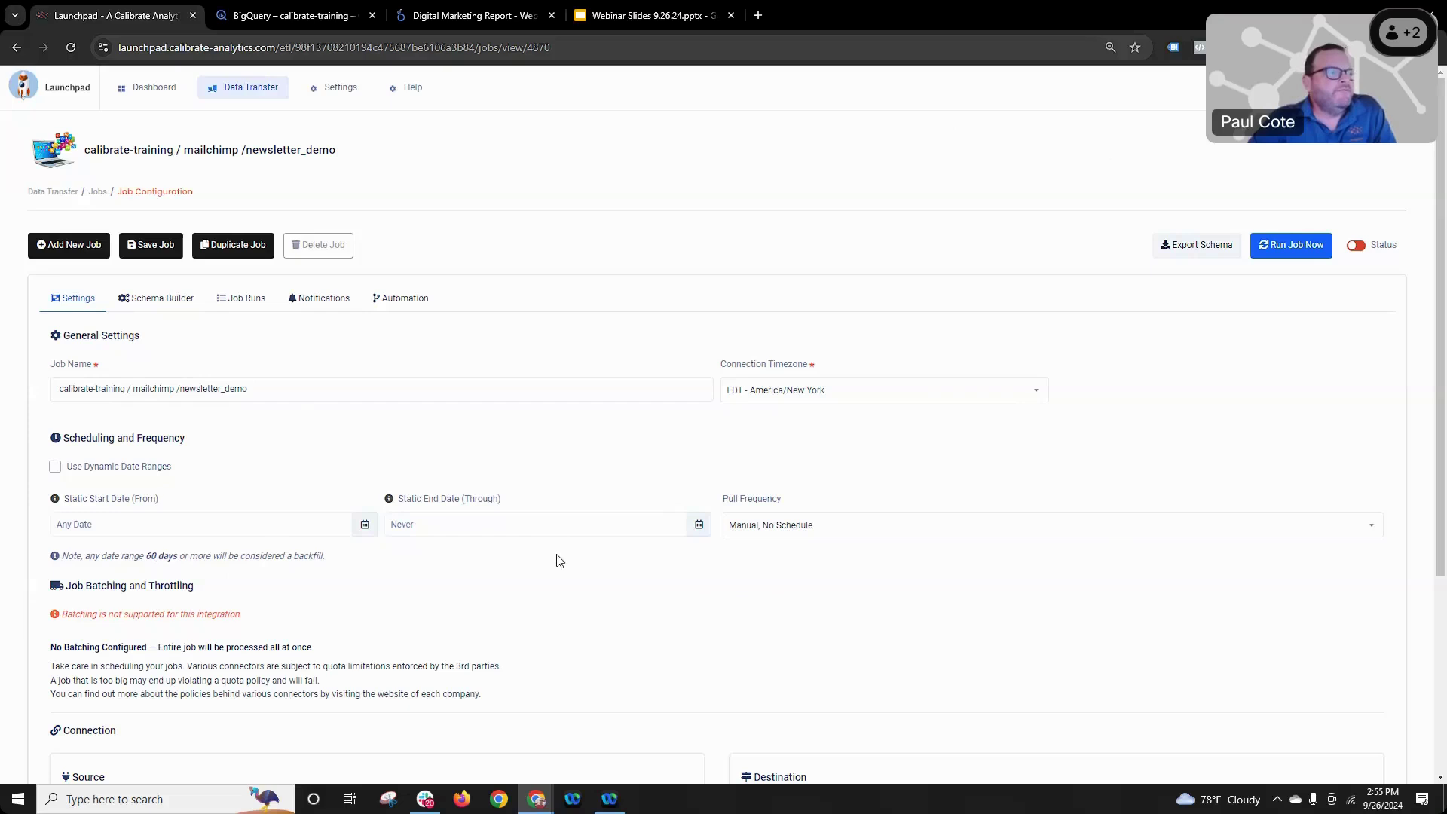
- In the job's schema, select Campaign ID, Campaign Title, Campaign Subject Line and Campaign Preview Text from the General fields of Campaign Reports
left_click(170, 304)
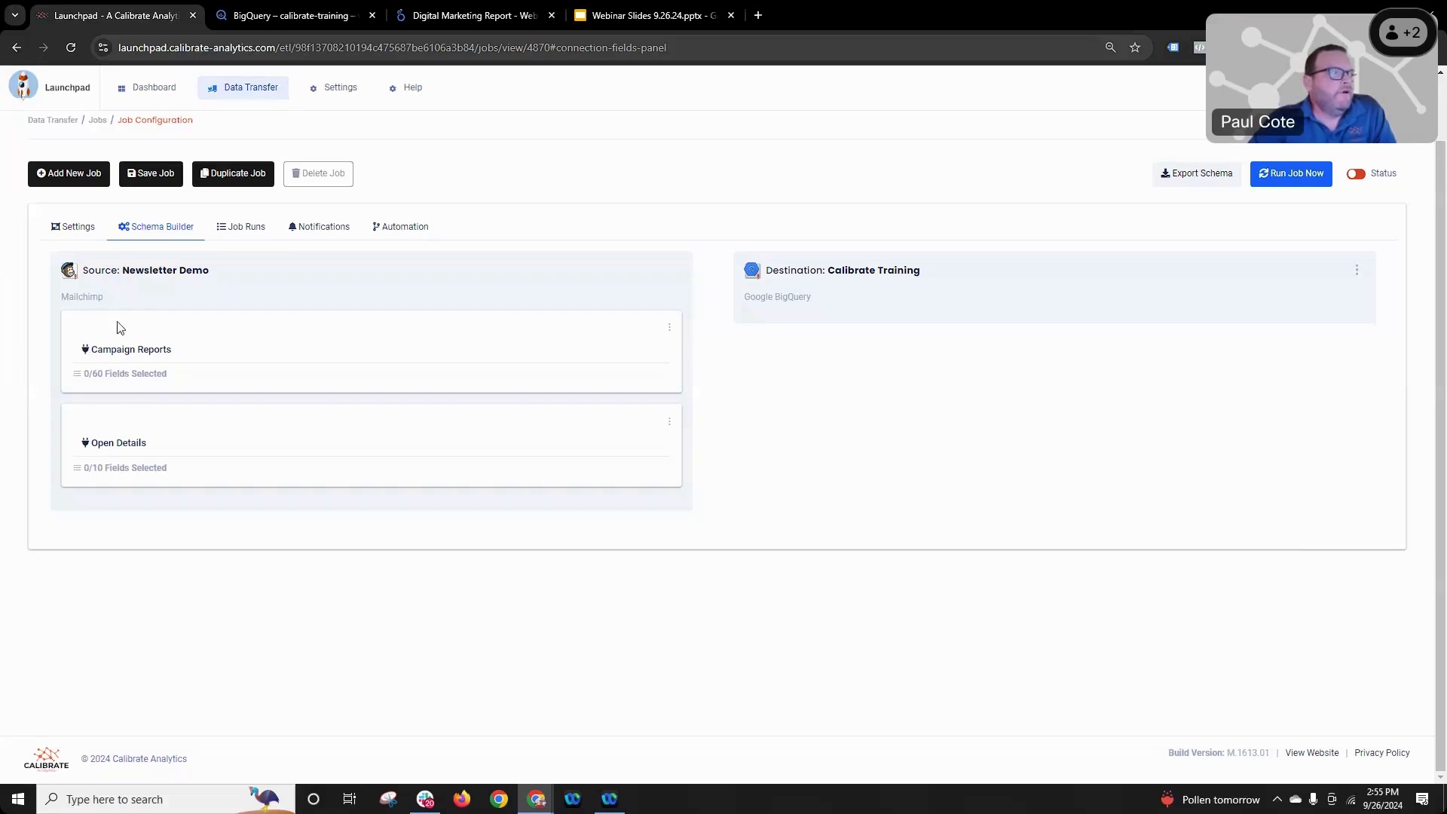
left_click(154, 355)
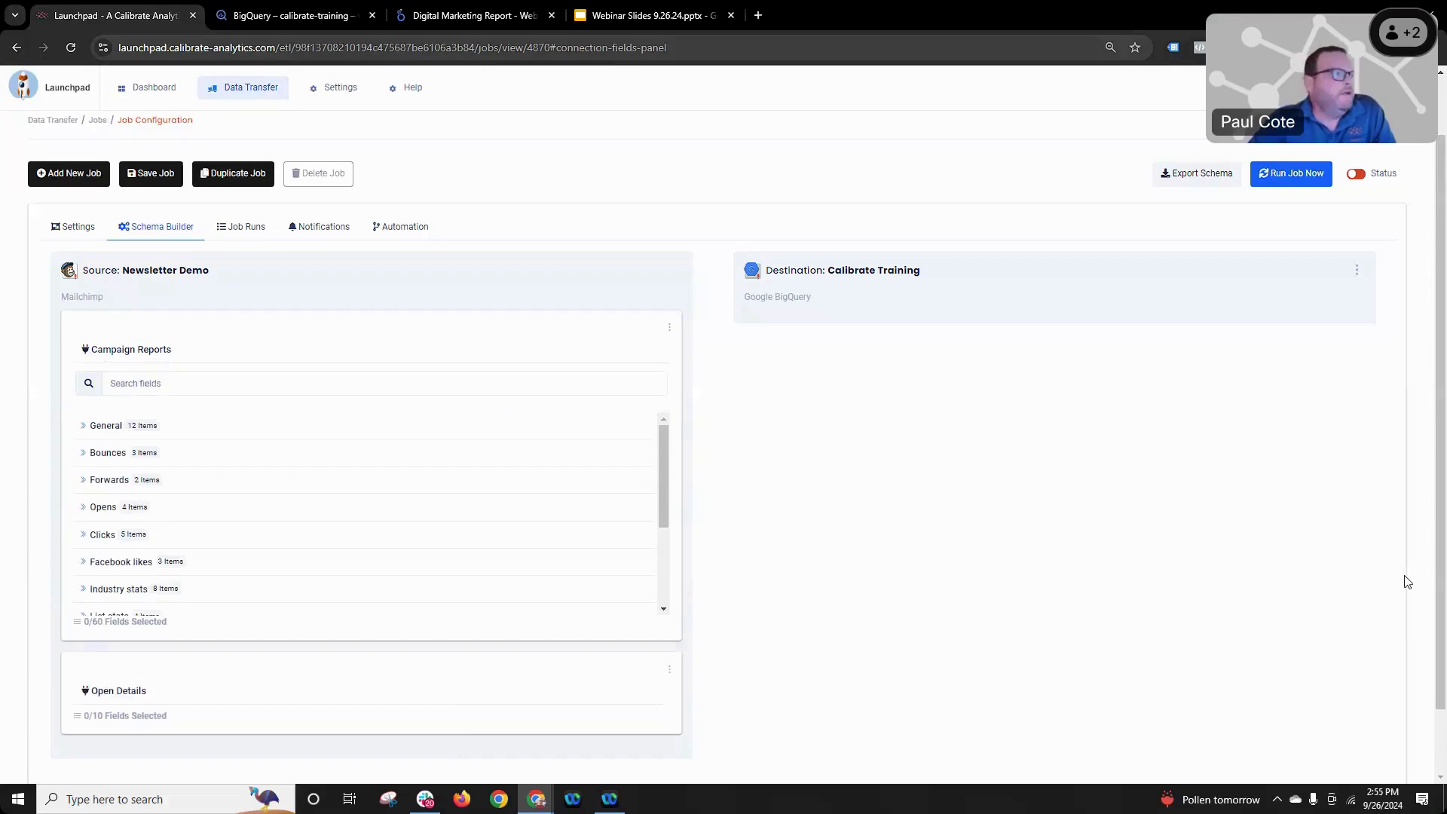
left_click(78, 433)
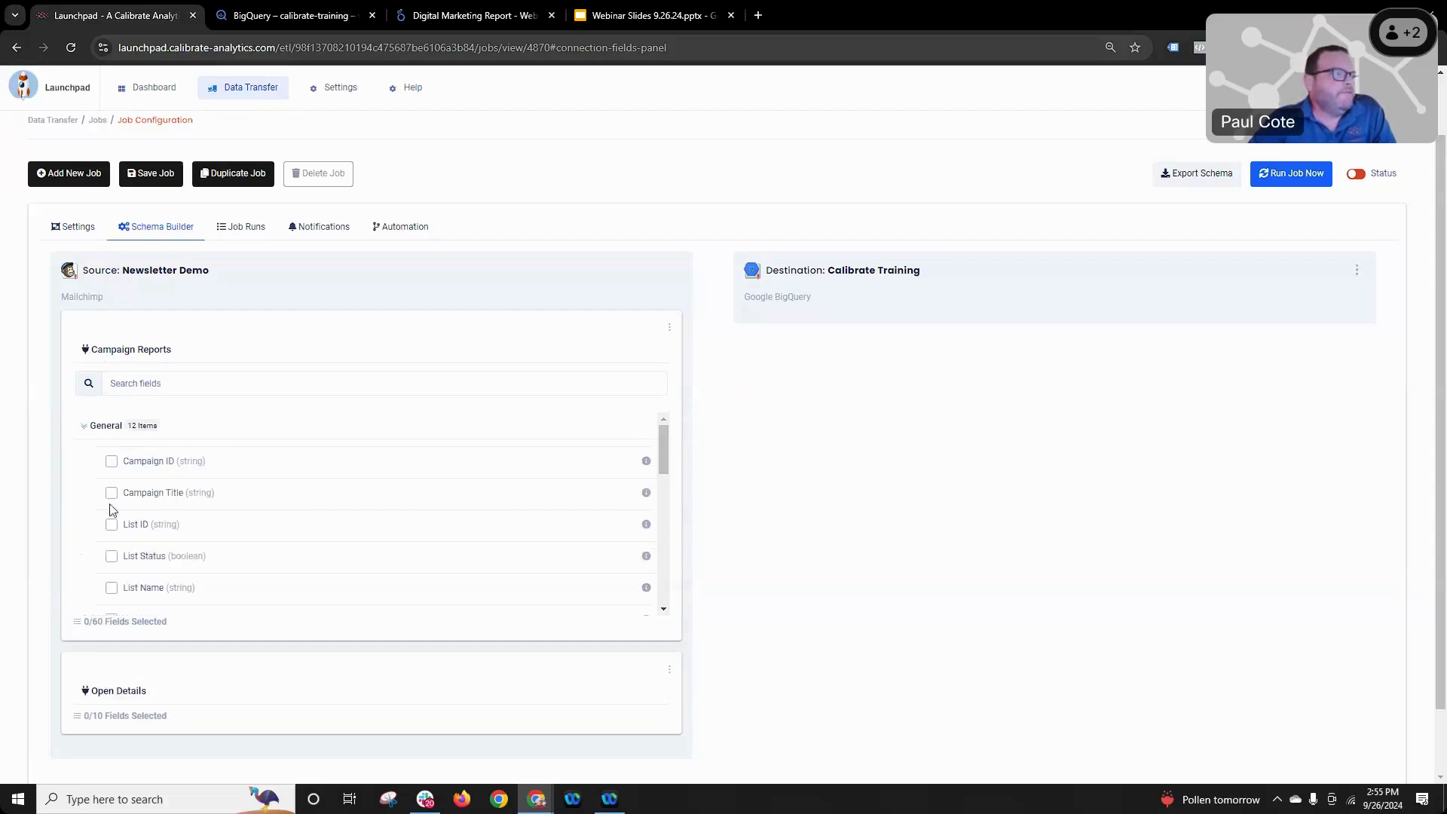
left_click(111, 461)
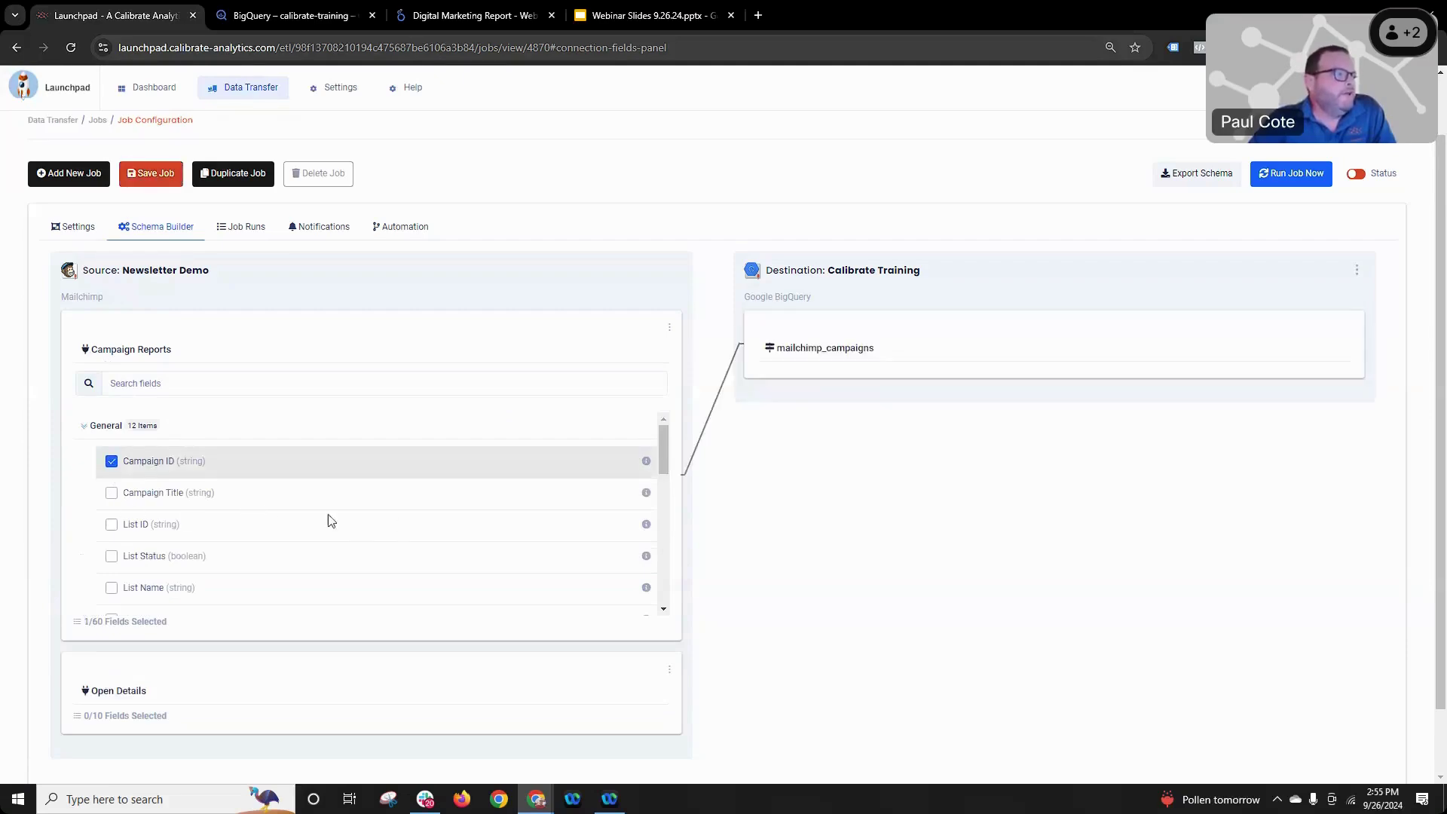
left_click(111, 493)
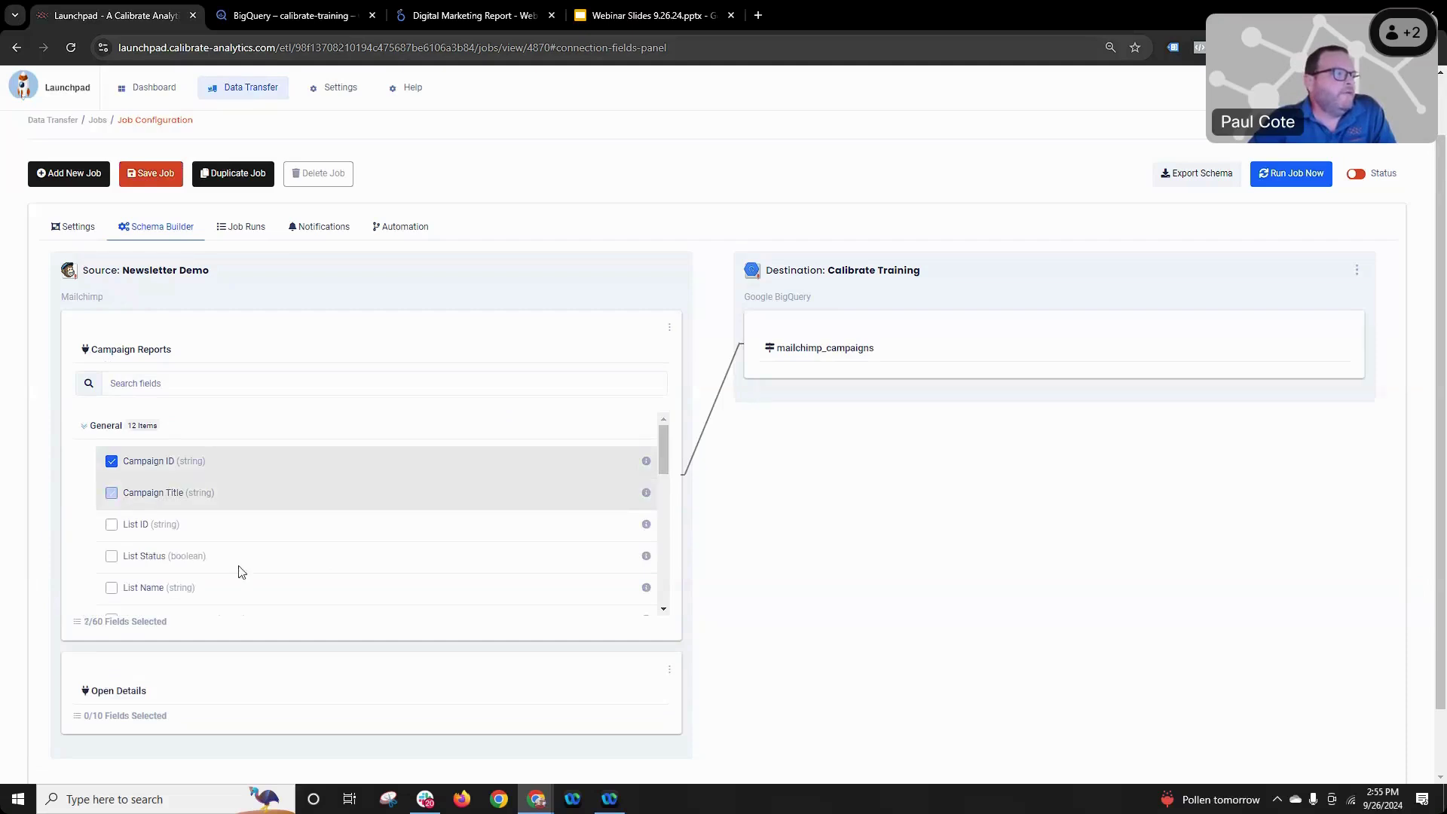
mouse_move(659, 458)
left_mouse_down()
mouse_move(653, 537)
mouse_move(652, 484)
left_mouse_up()
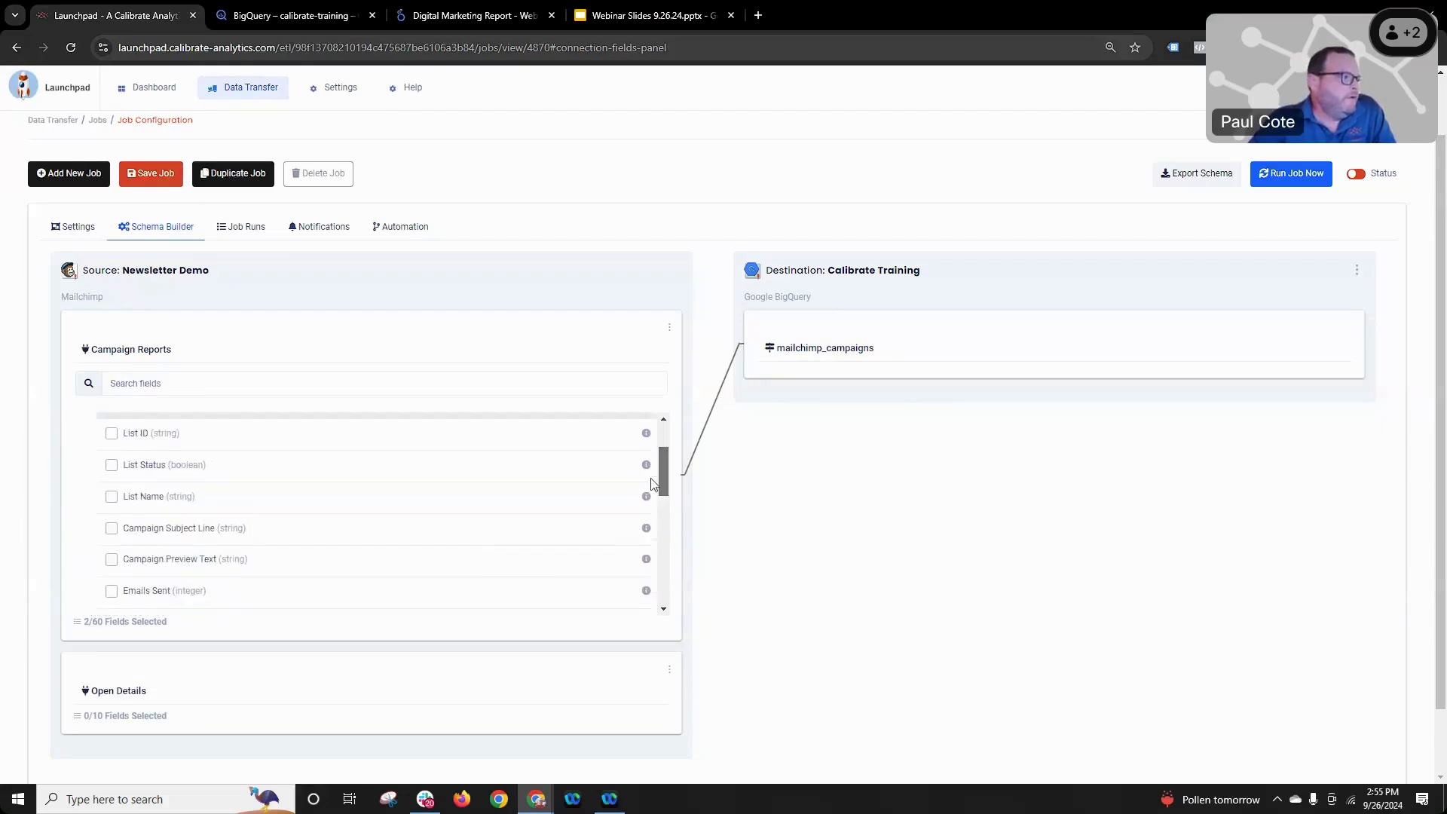
left_click(112, 530)
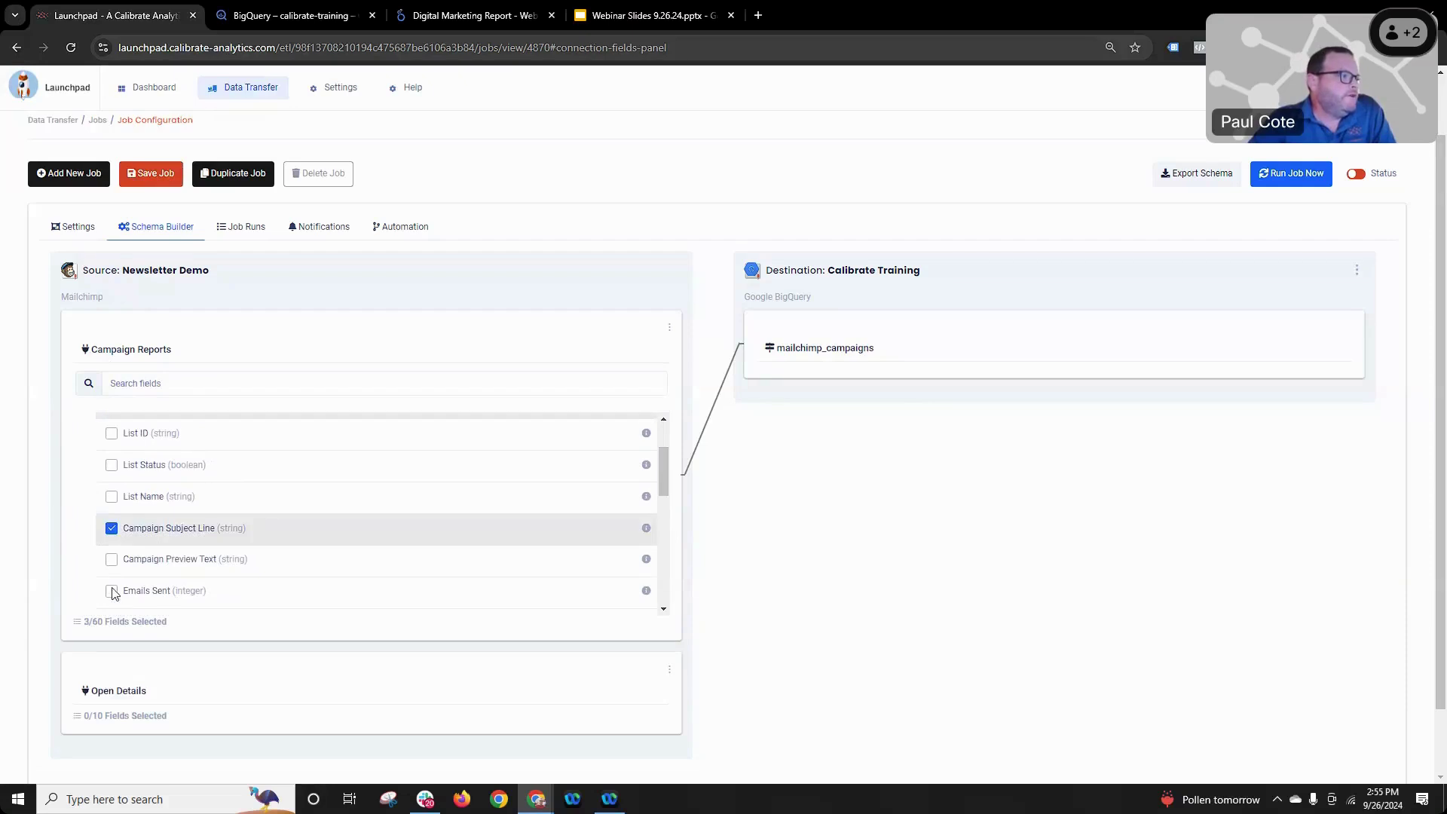
left_click(113, 560)
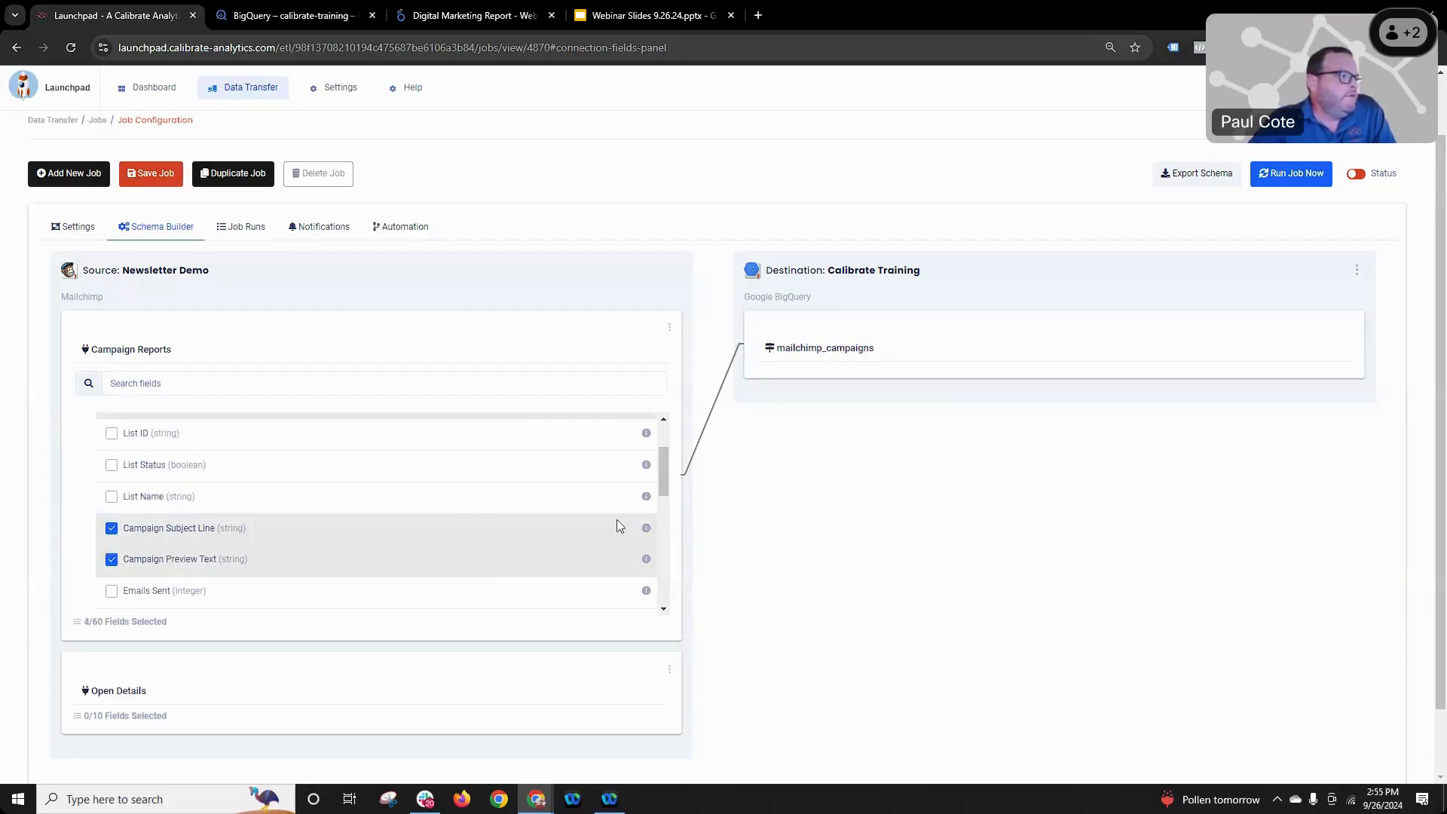
- Select Hard Bounces and Soft Bounces from the Bounces fields and Total Forwards from the Forwards fields of Campaign Reports
left_click_drag(661, 486, 654, 554)
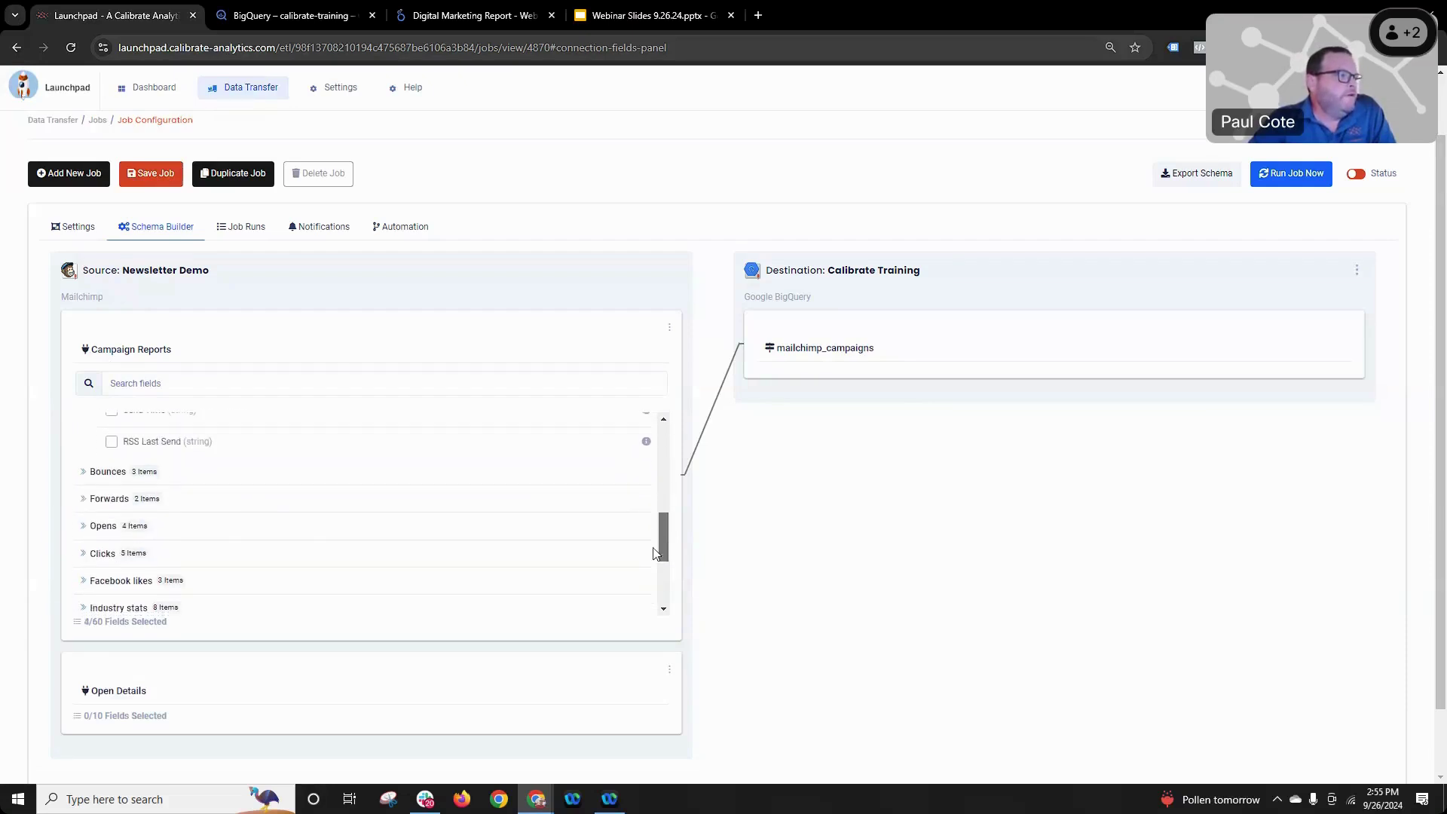
left_click(81, 475)
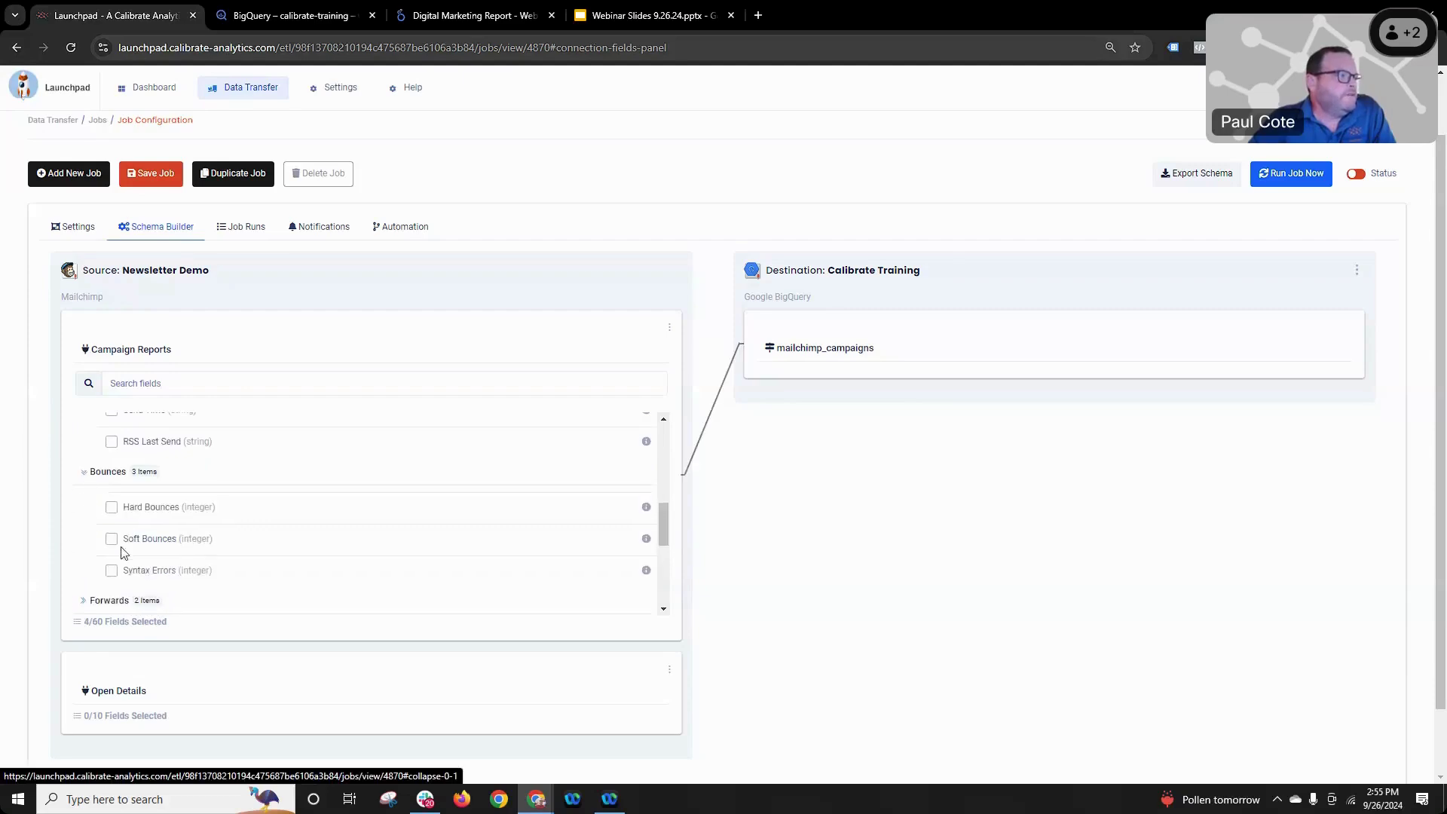
left_click(111, 507)
left_click(112, 538)
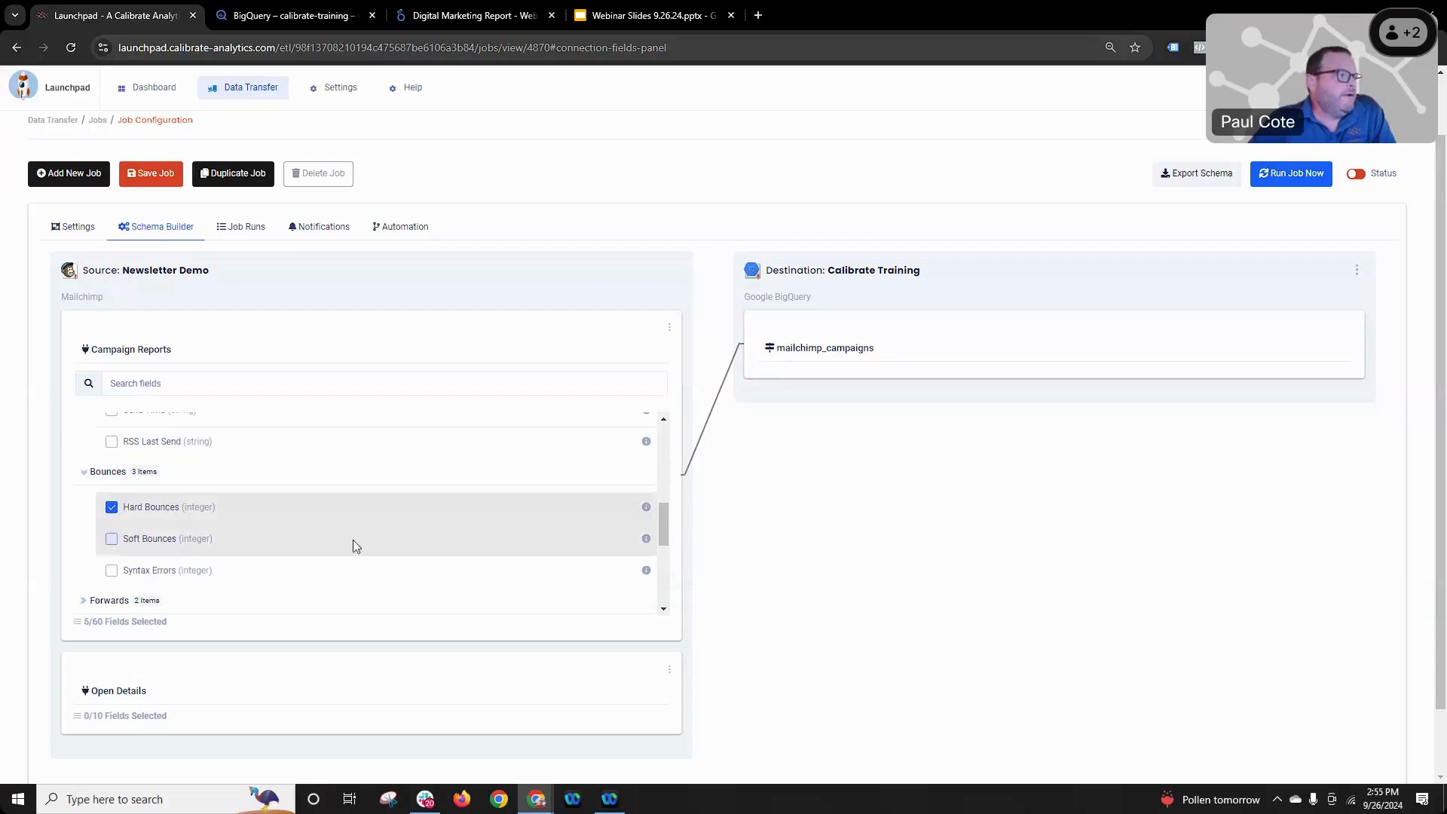
scroll(631, 558, "down", 2)
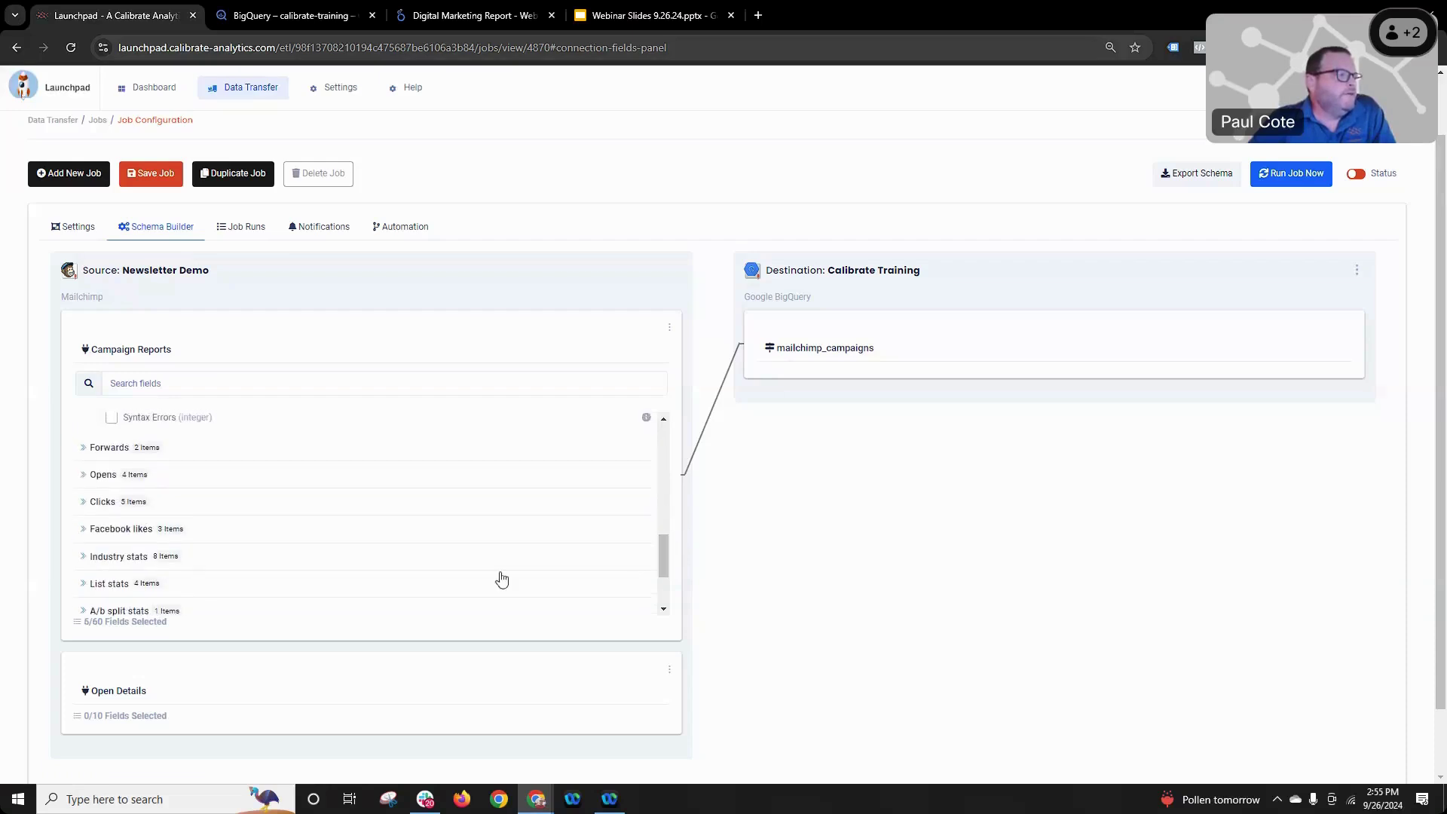
left_click(81, 449)
left_click(111, 483)
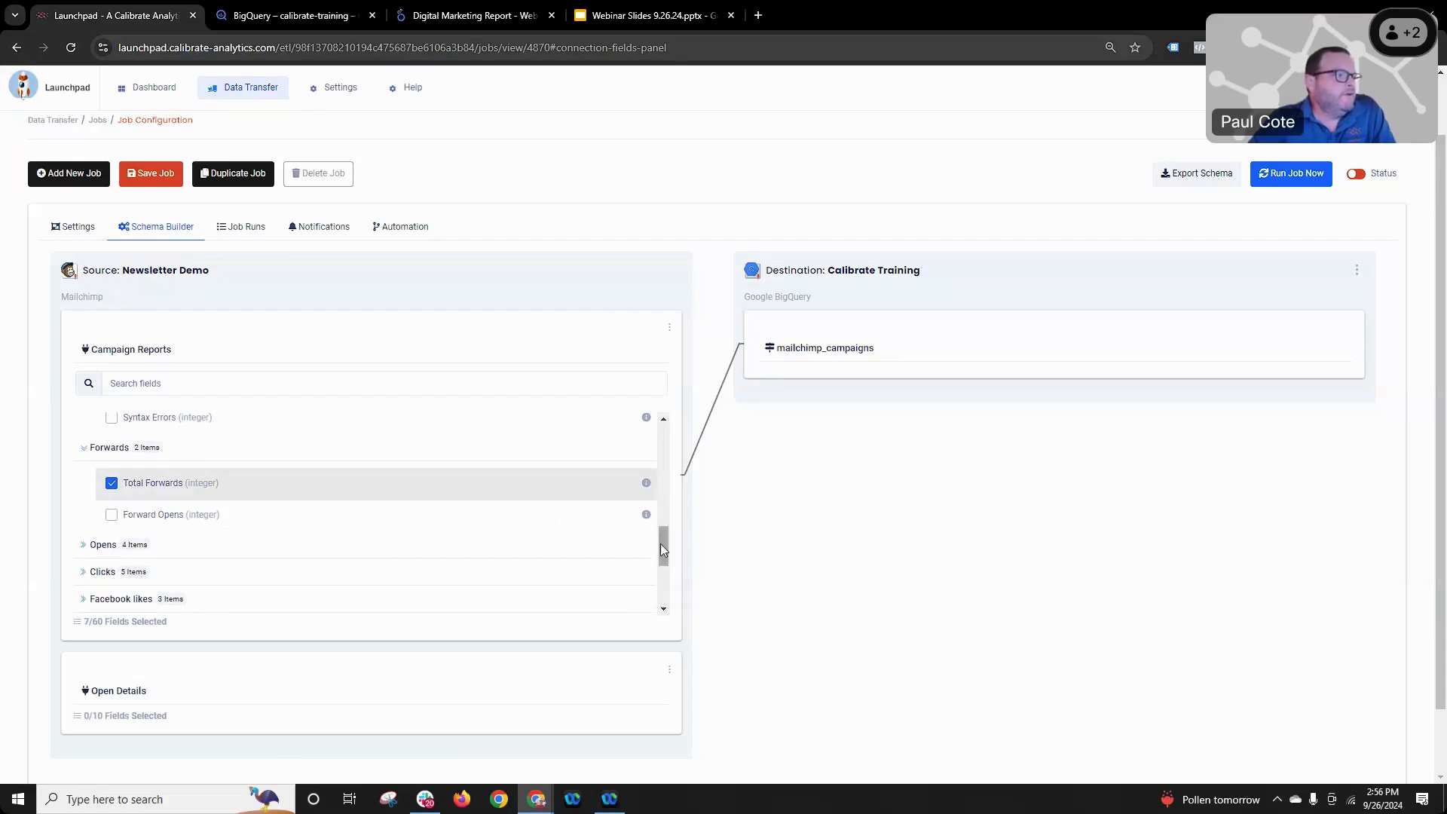
- Select Total Opens and Unique Opens from the Opens fields, plus Total Clicks and Unique Clicks from the Clicks fields
left_click_drag(660, 550, 666, 567)
left_click(83, 458)
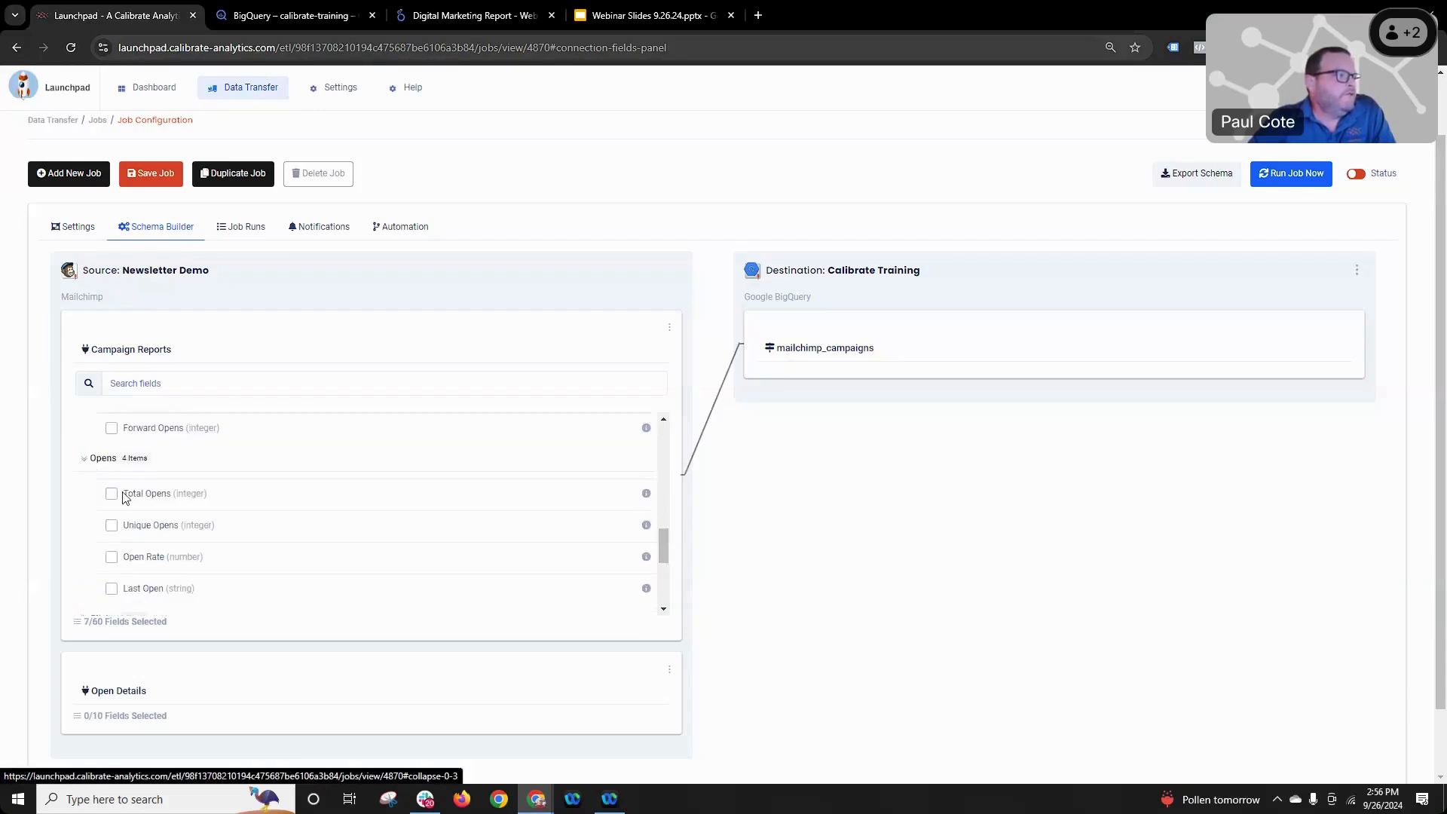
left_click(113, 493)
left_click(117, 525)
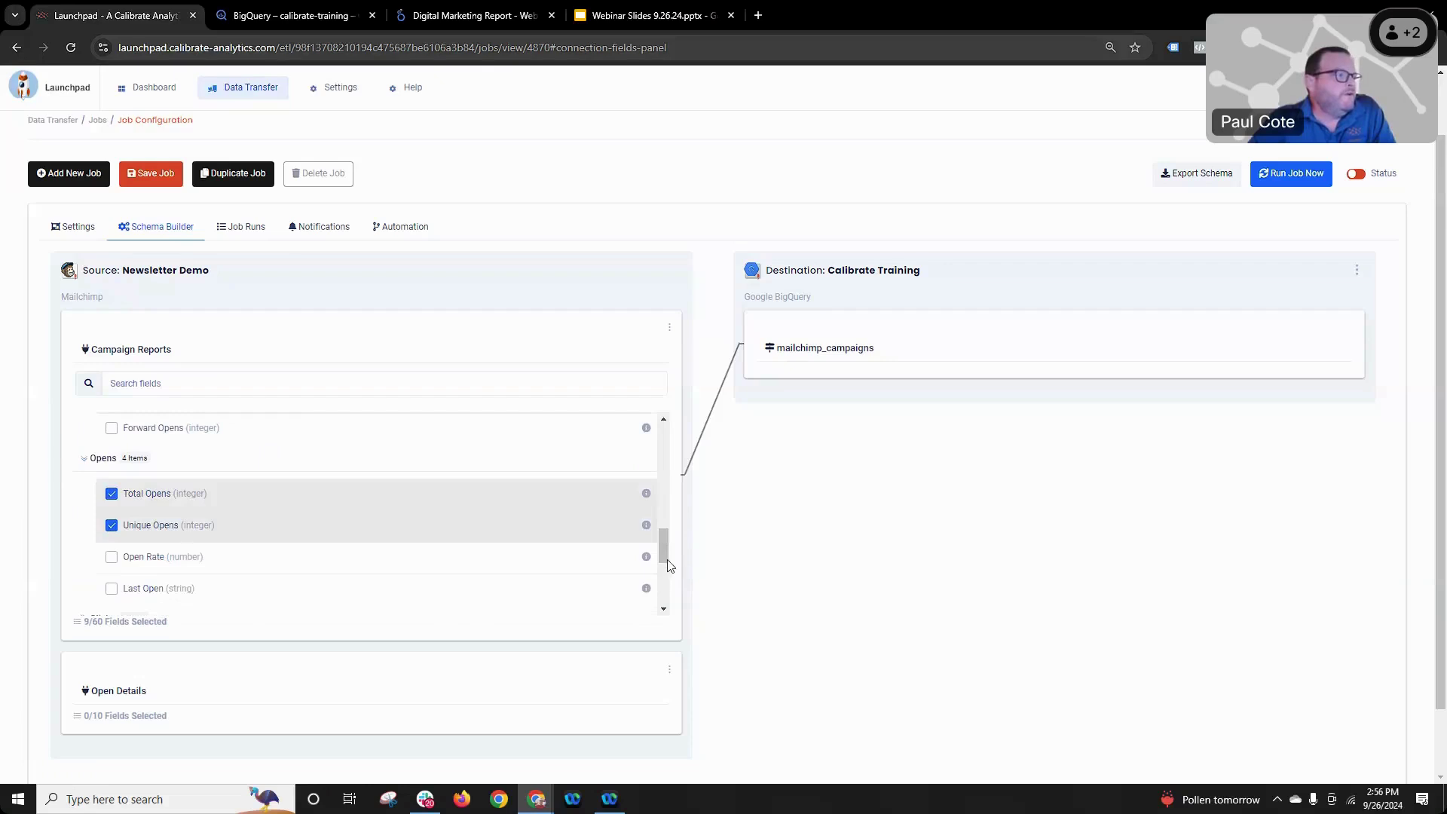
left_click_drag(666, 558, 667, 596)
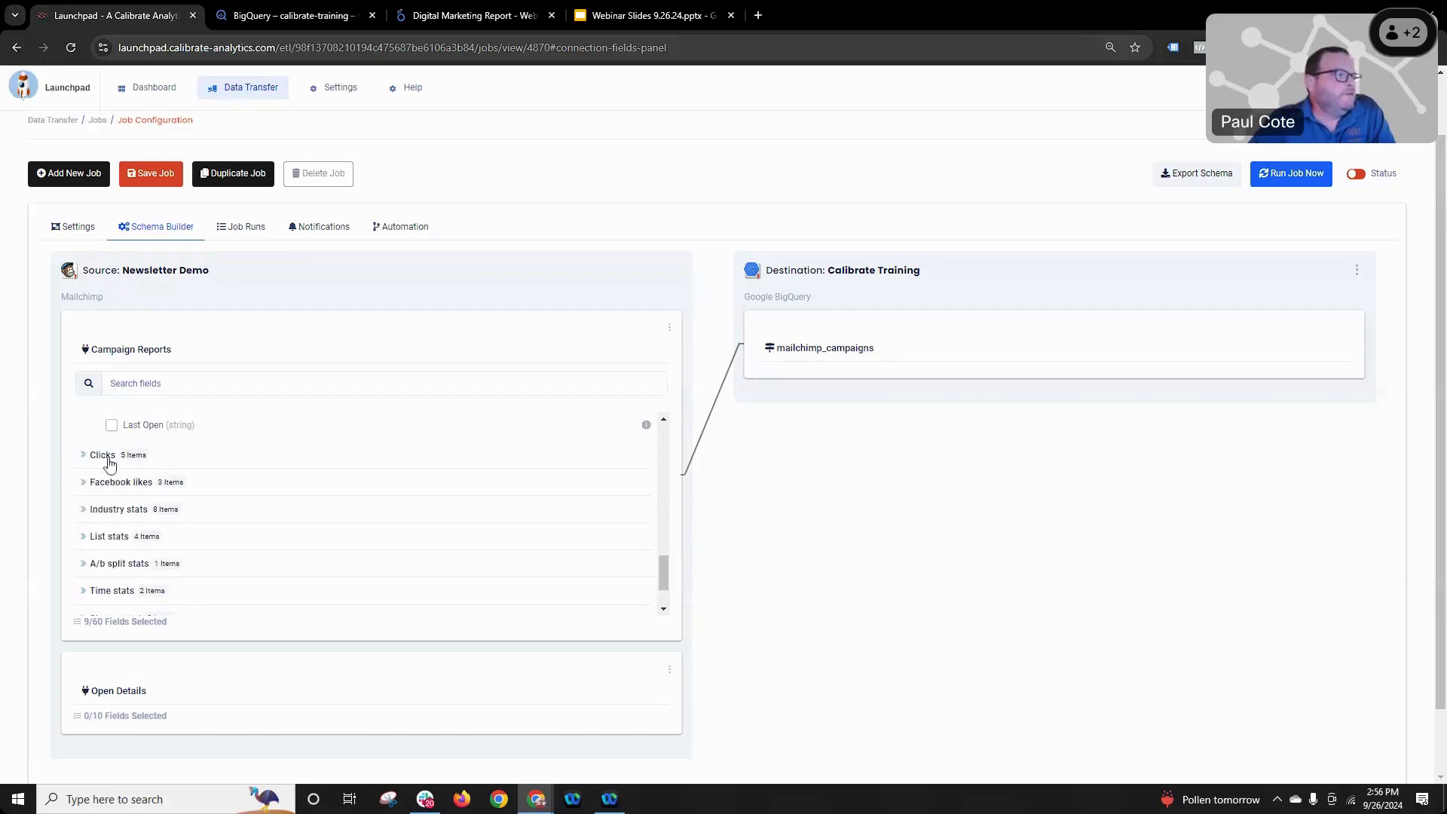
left_click(81, 455)
left_click(112, 493)
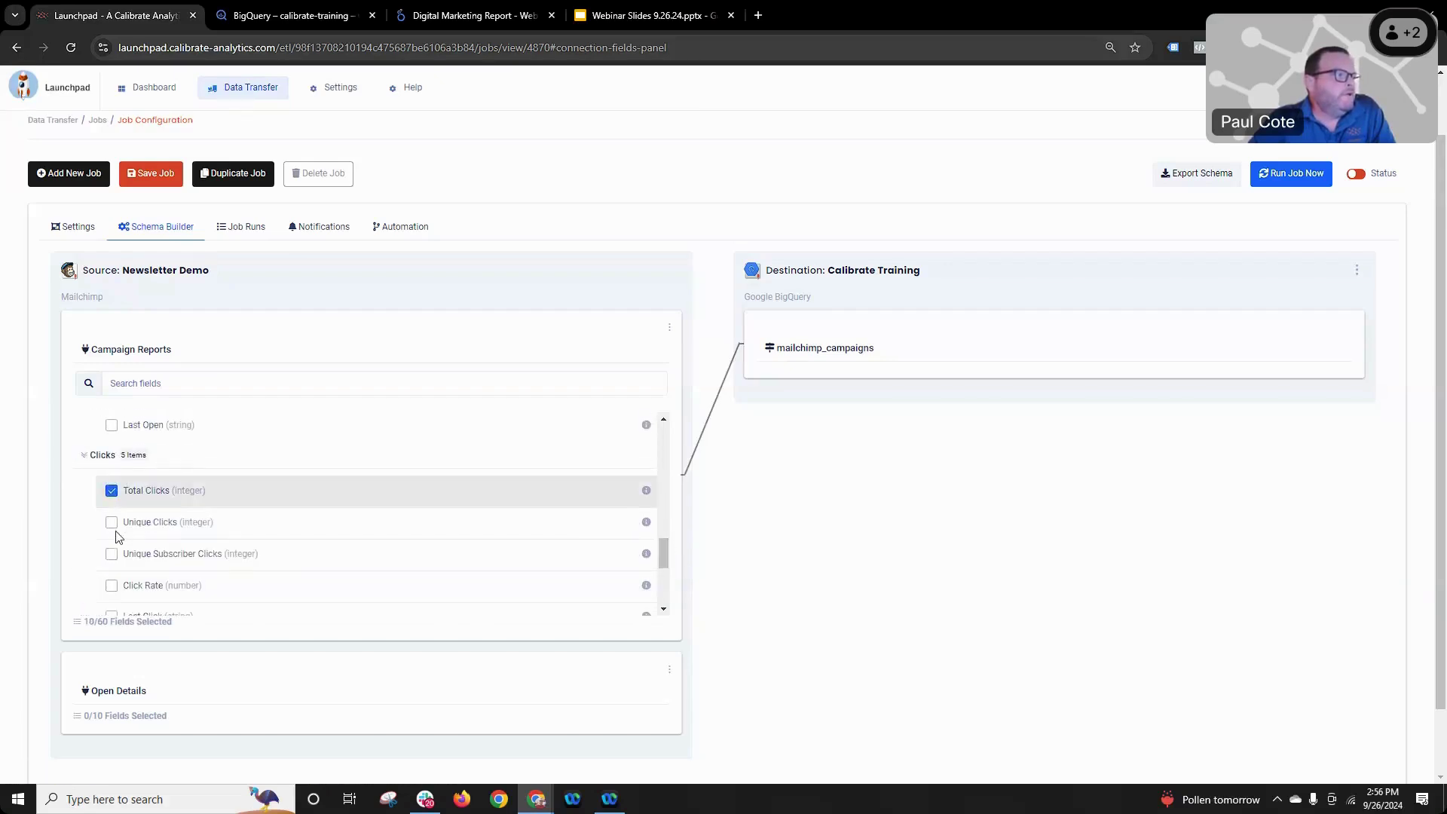
left_click(122, 523)
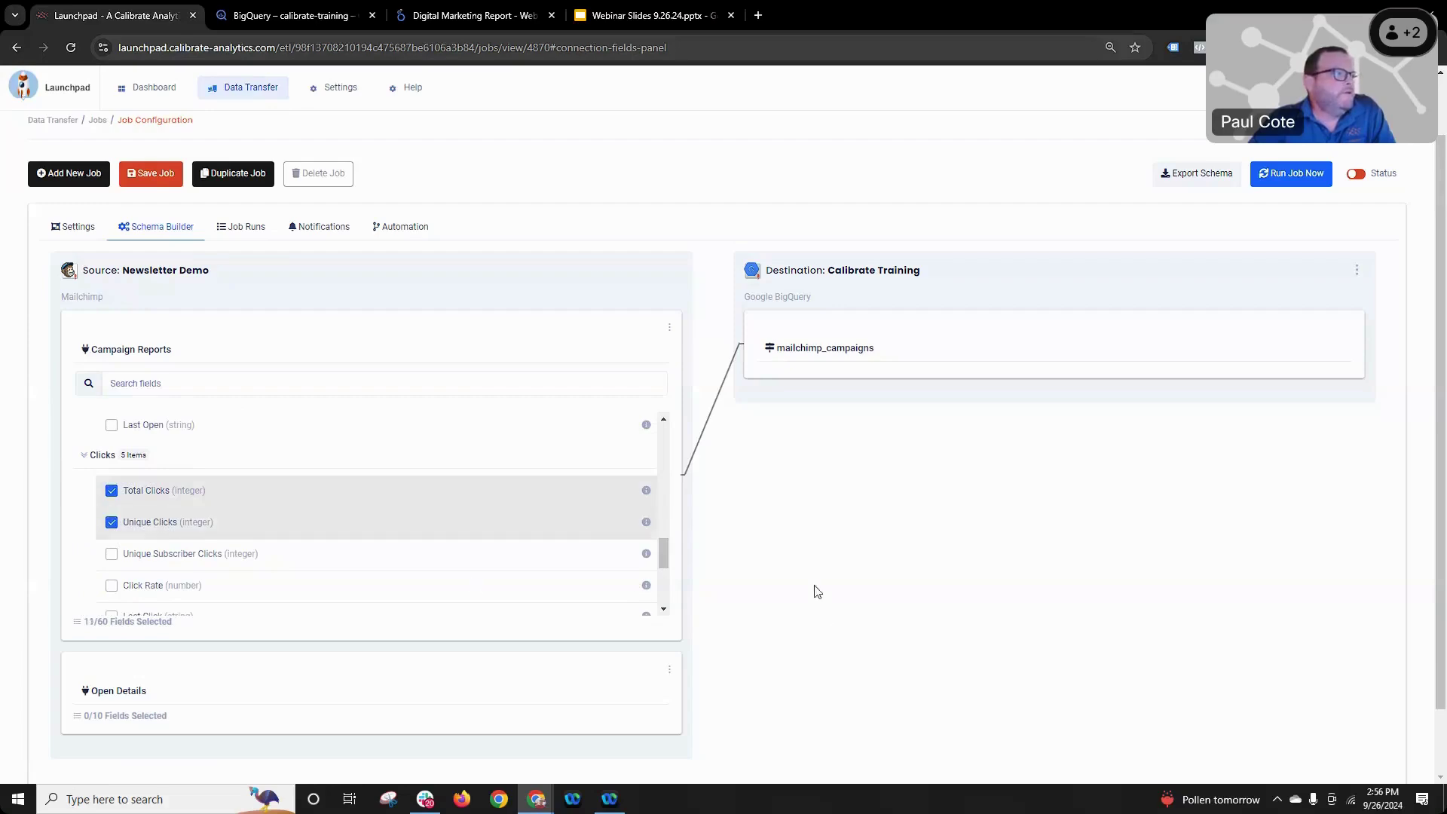
- Expand the mailchimp_campaigns destination table and review its table name, write disposition and list of output fields
left_click_drag(663, 559, 636, 430)
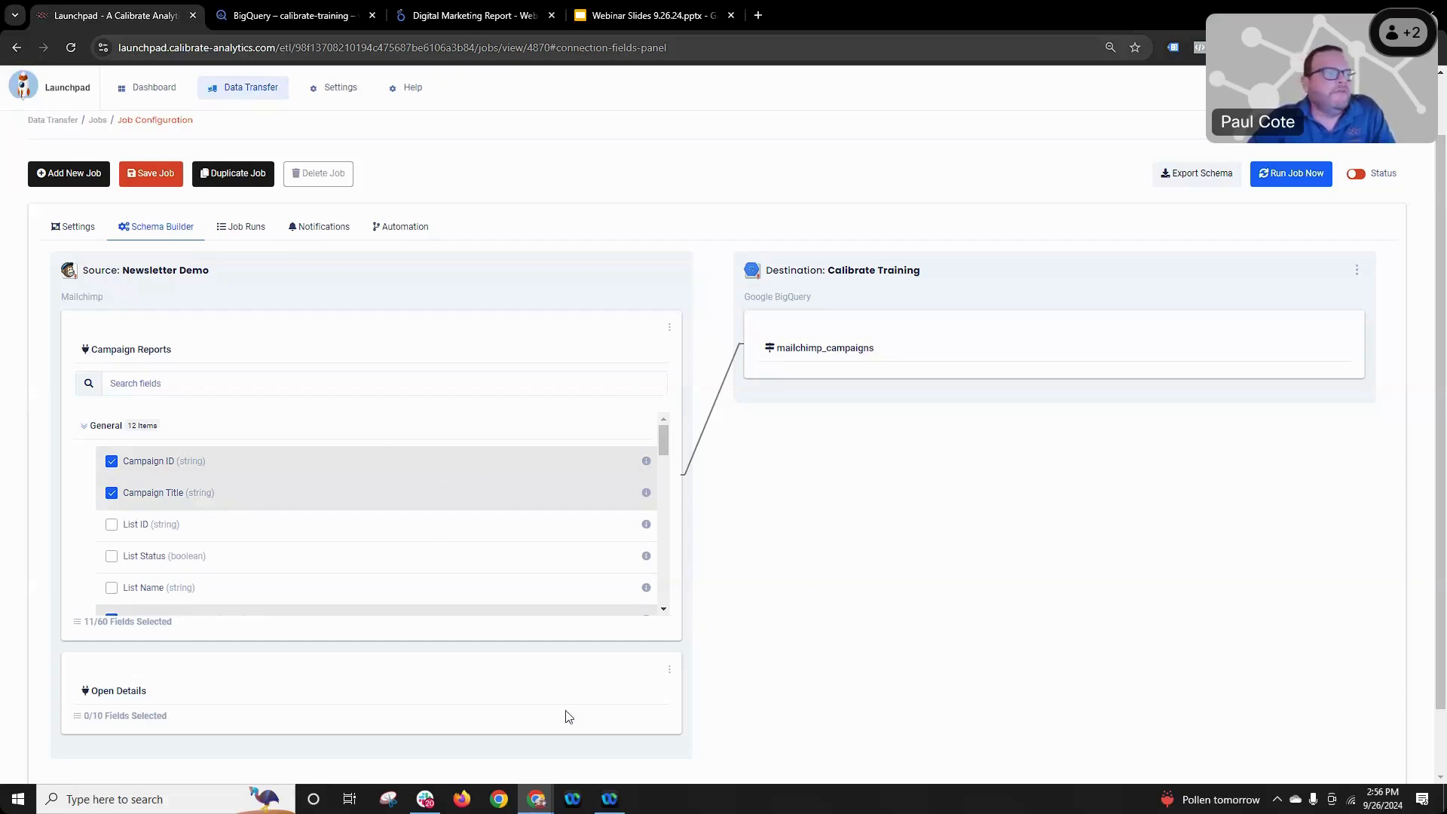
left_click(827, 354)
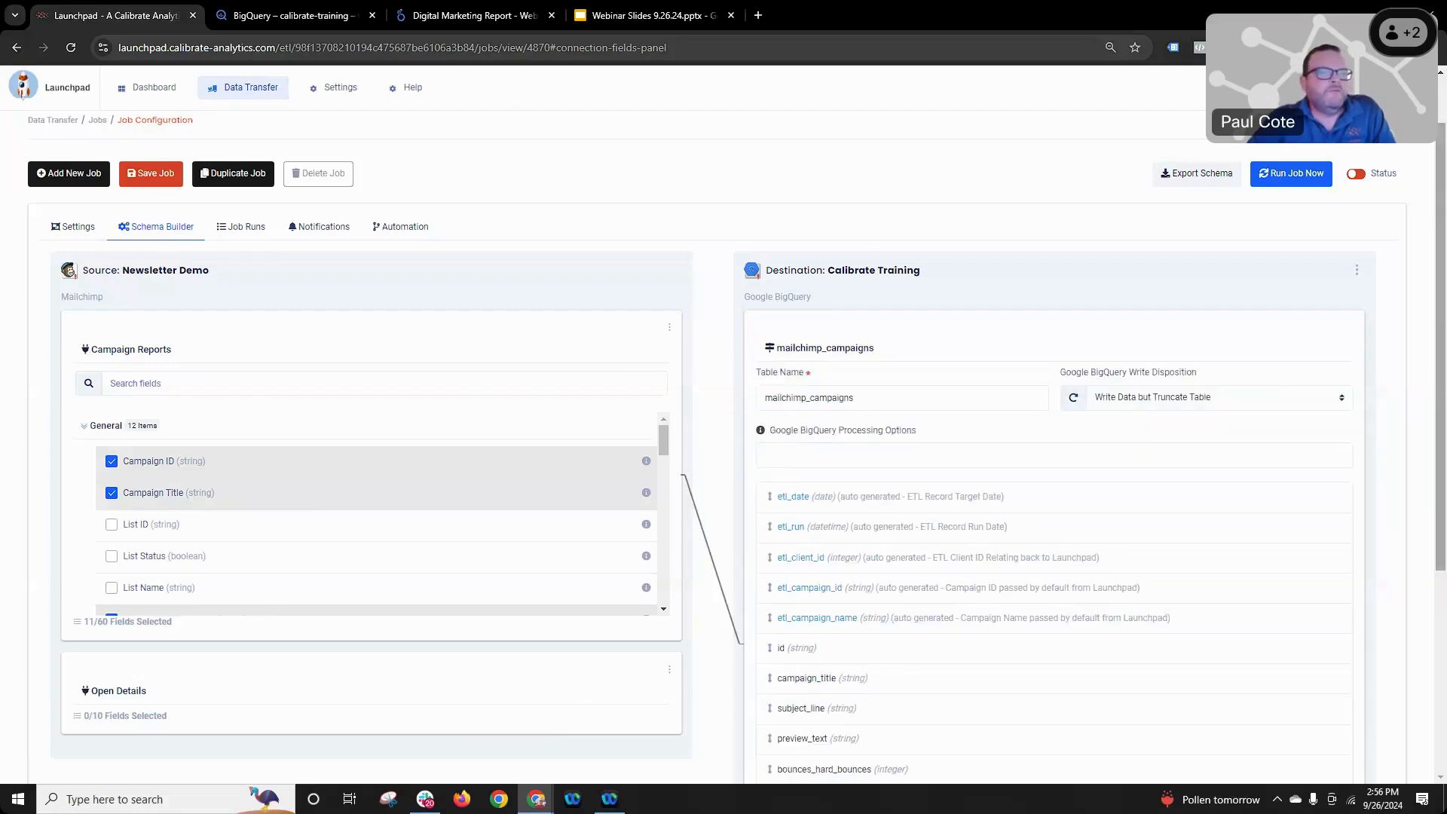
left_click_drag(1439, 284, 1440, 431)
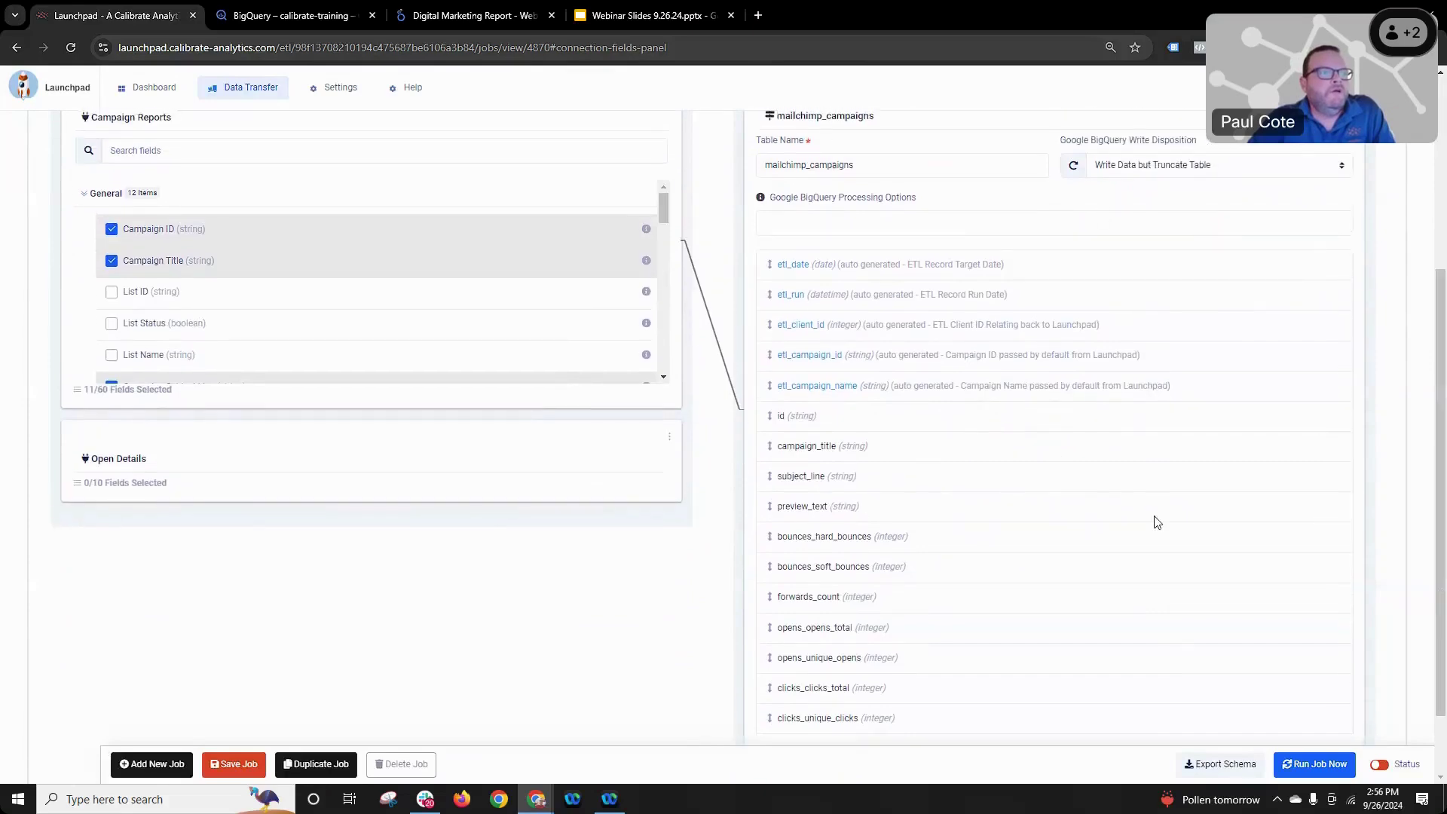
left_click(897, 167)
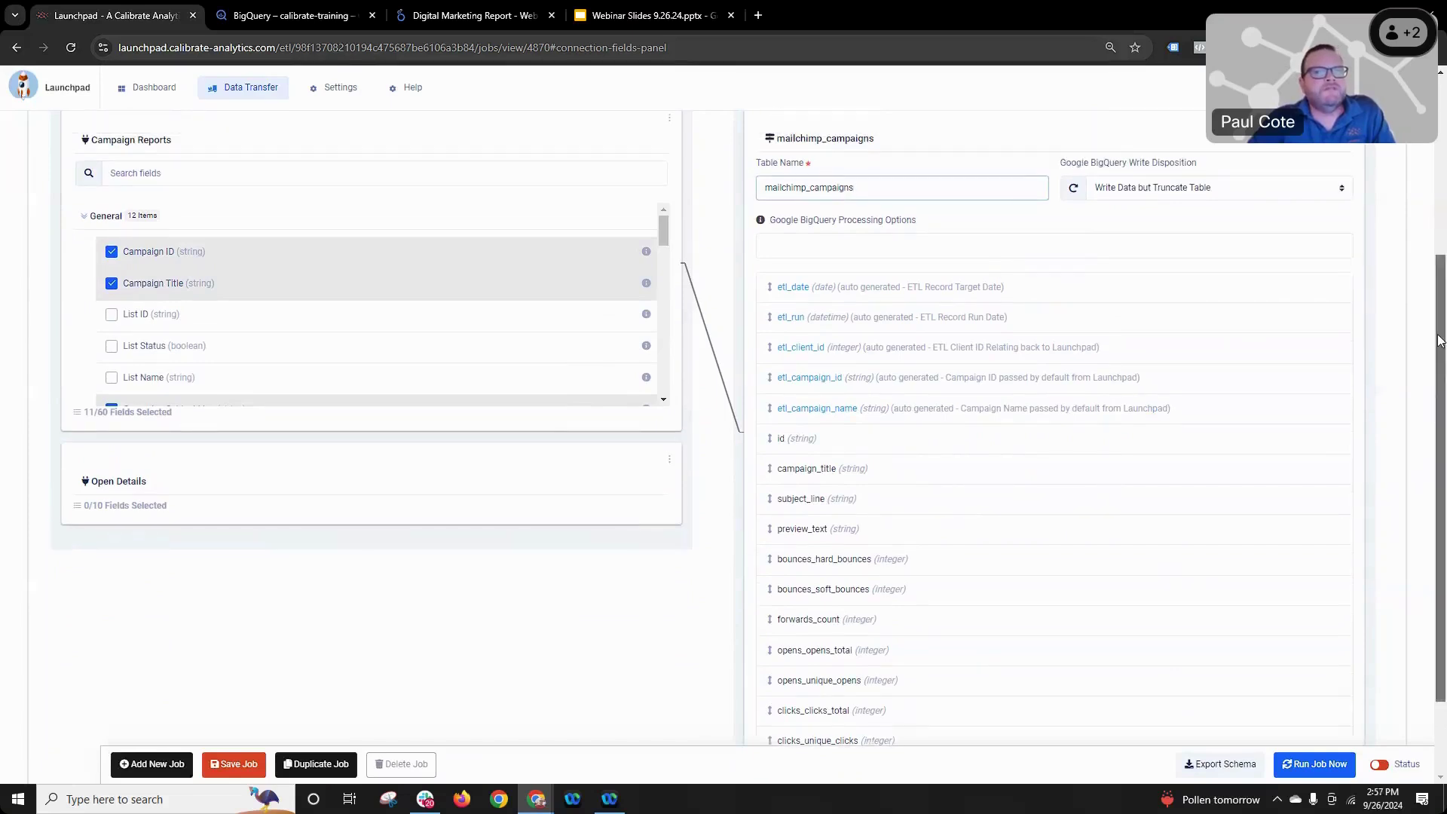
scroll(1434, 407, "up", 3)
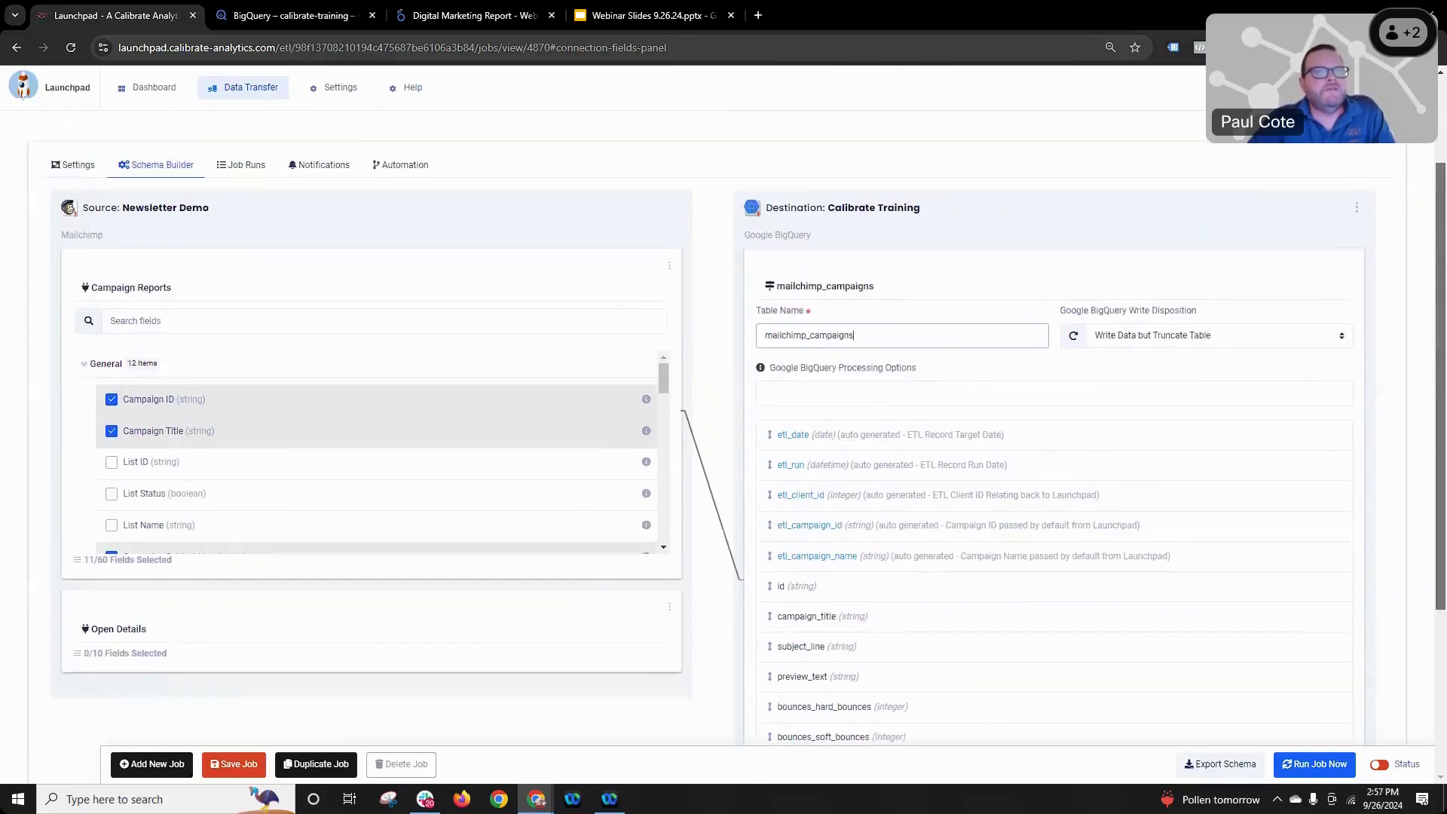
- Rename the destination table to newsletter_demo, copying that text from the job name in the job's settings
left_click(74, 172)
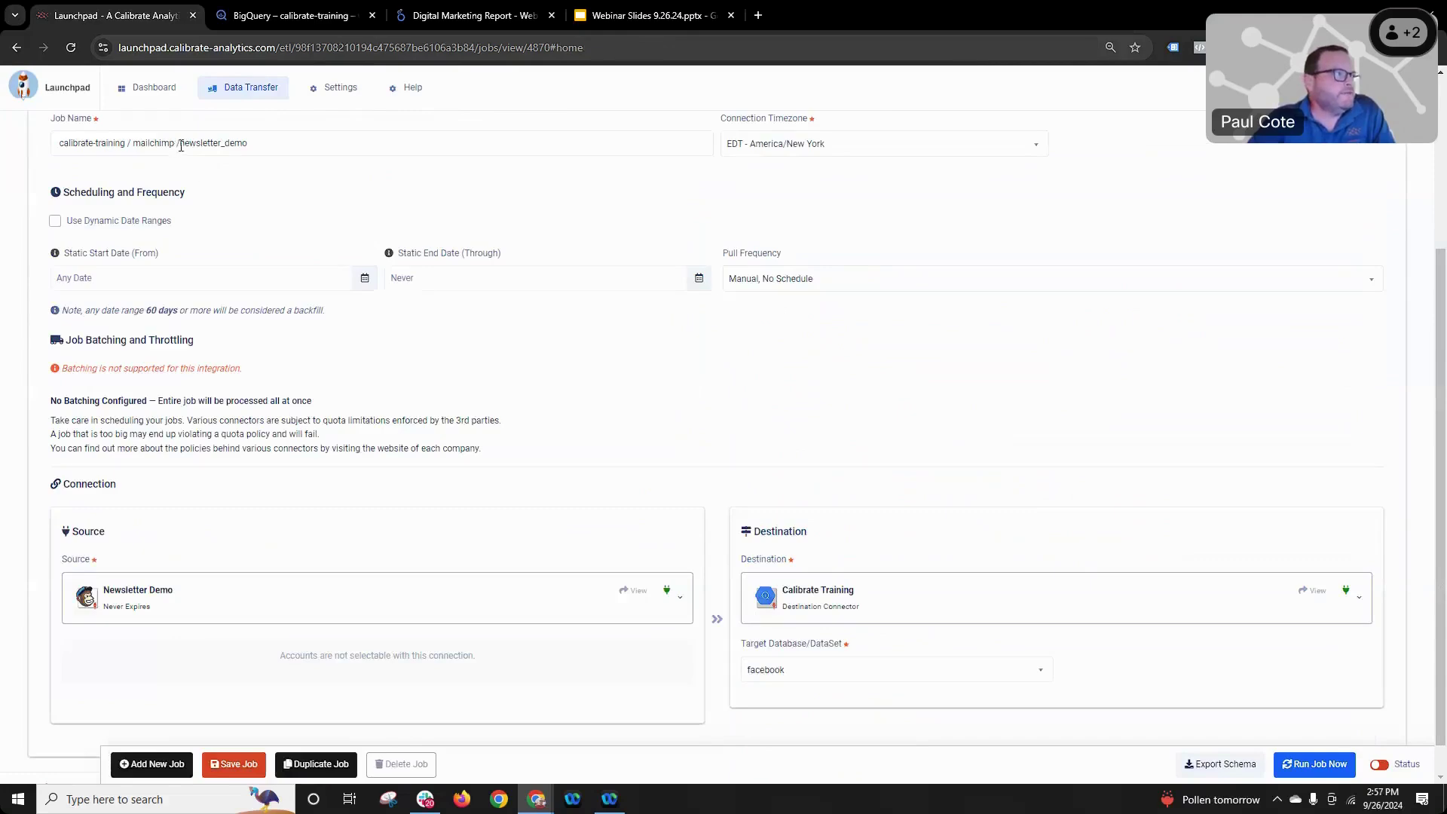
double_click(212, 149)
right_click(221, 140)
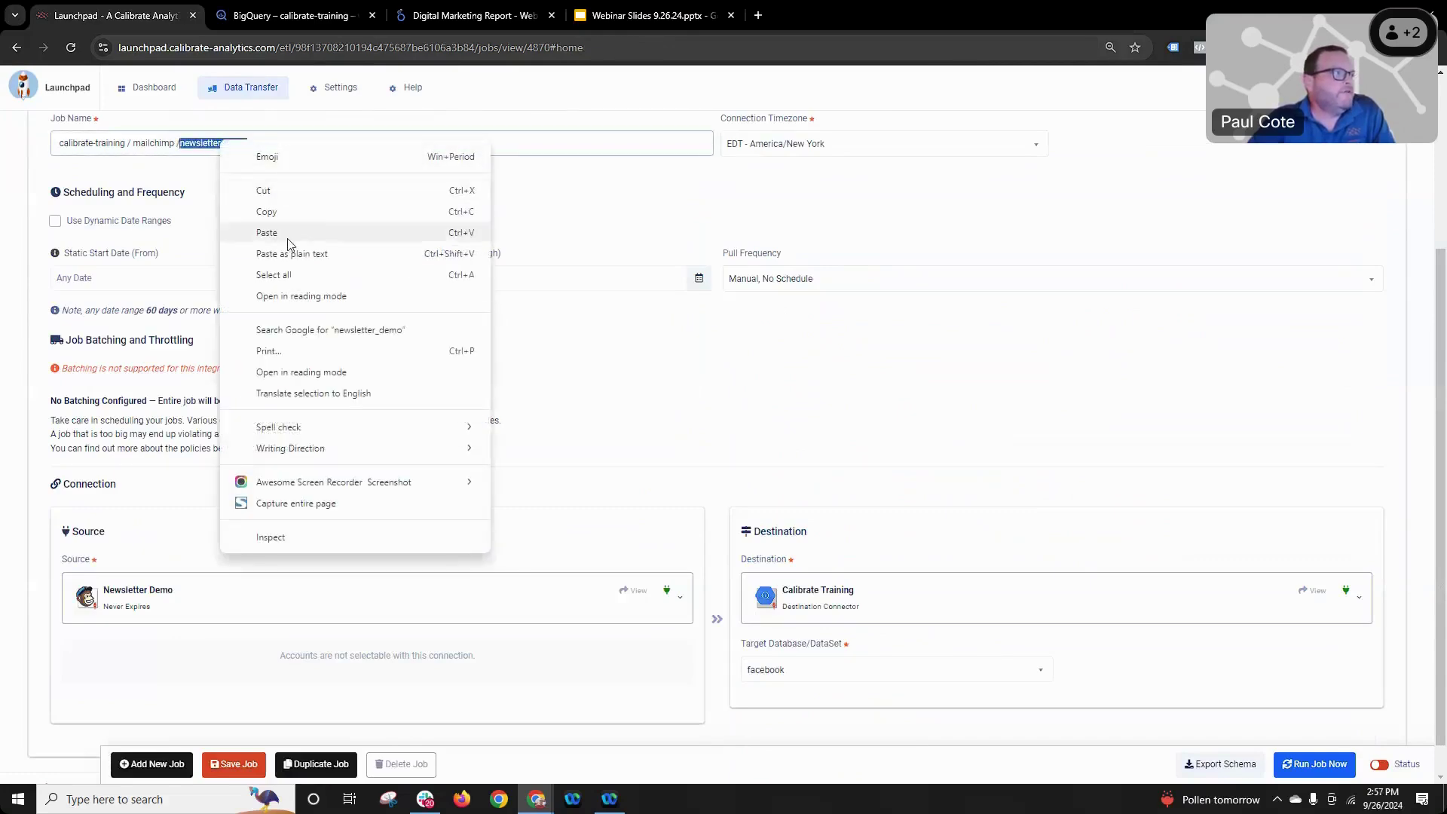
left_click(272, 212)
scroll(226, 211, "up", 2)
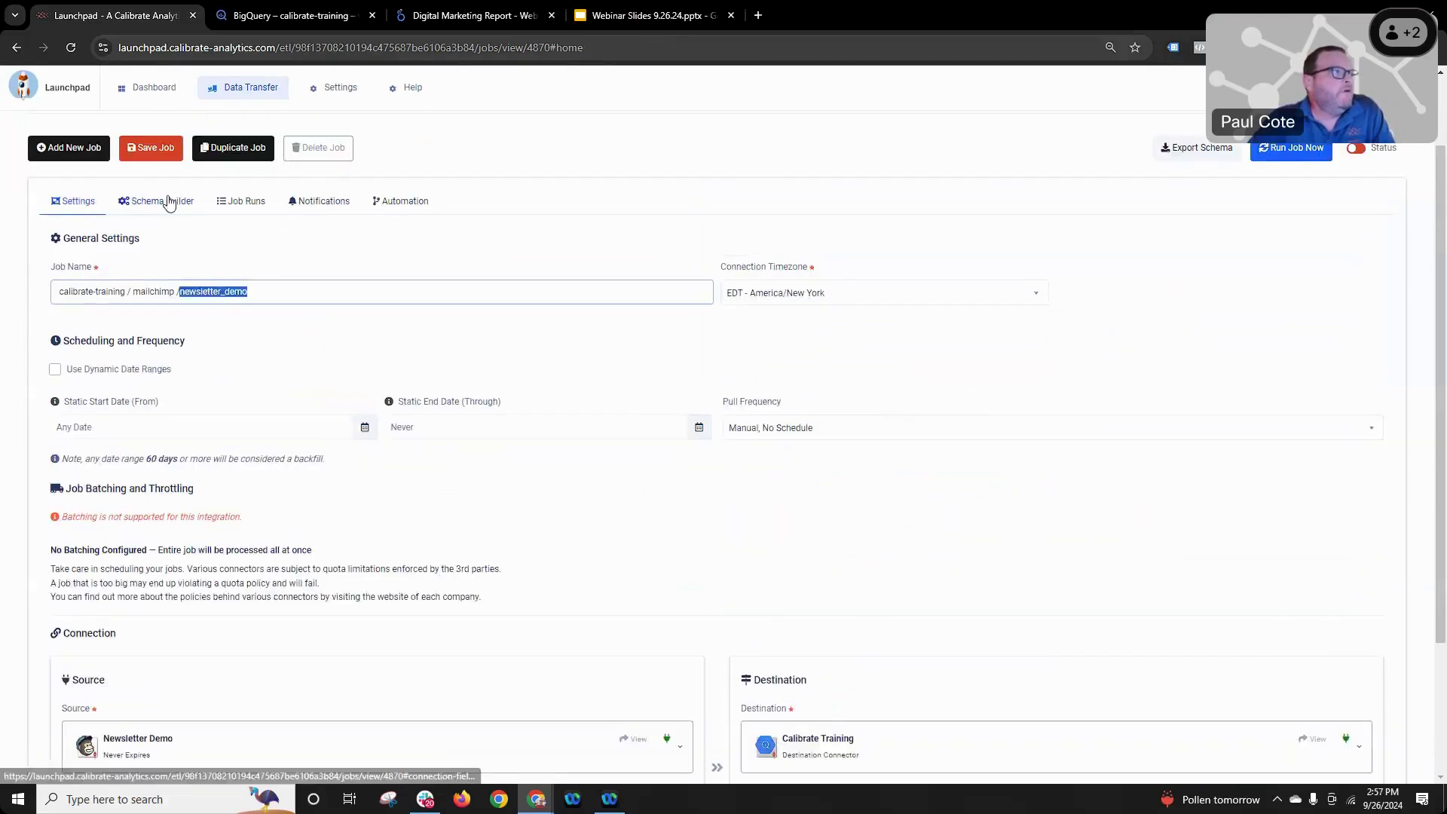
left_click(162, 200)
double_click(917, 226)
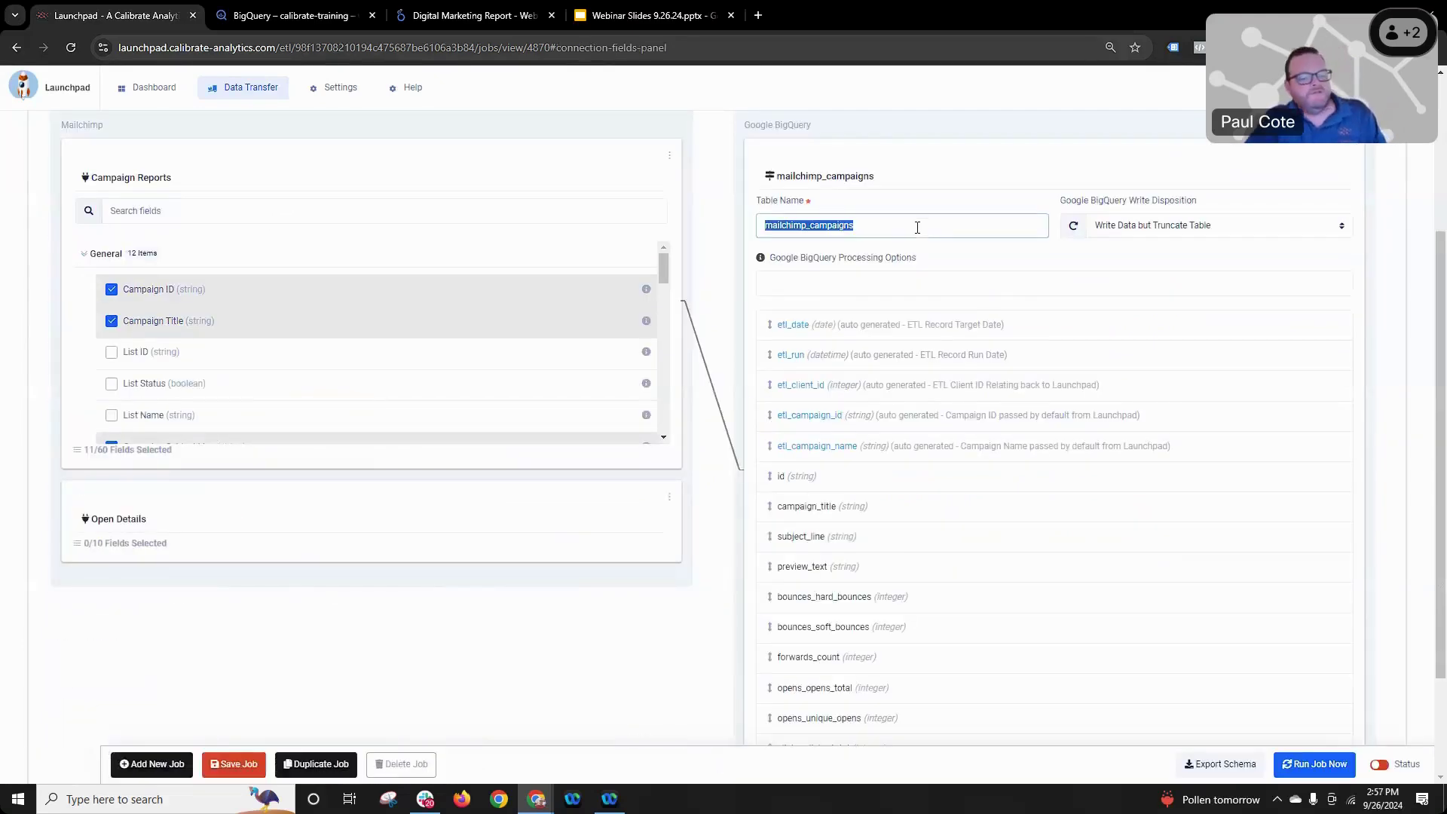
key("ctrl+v")
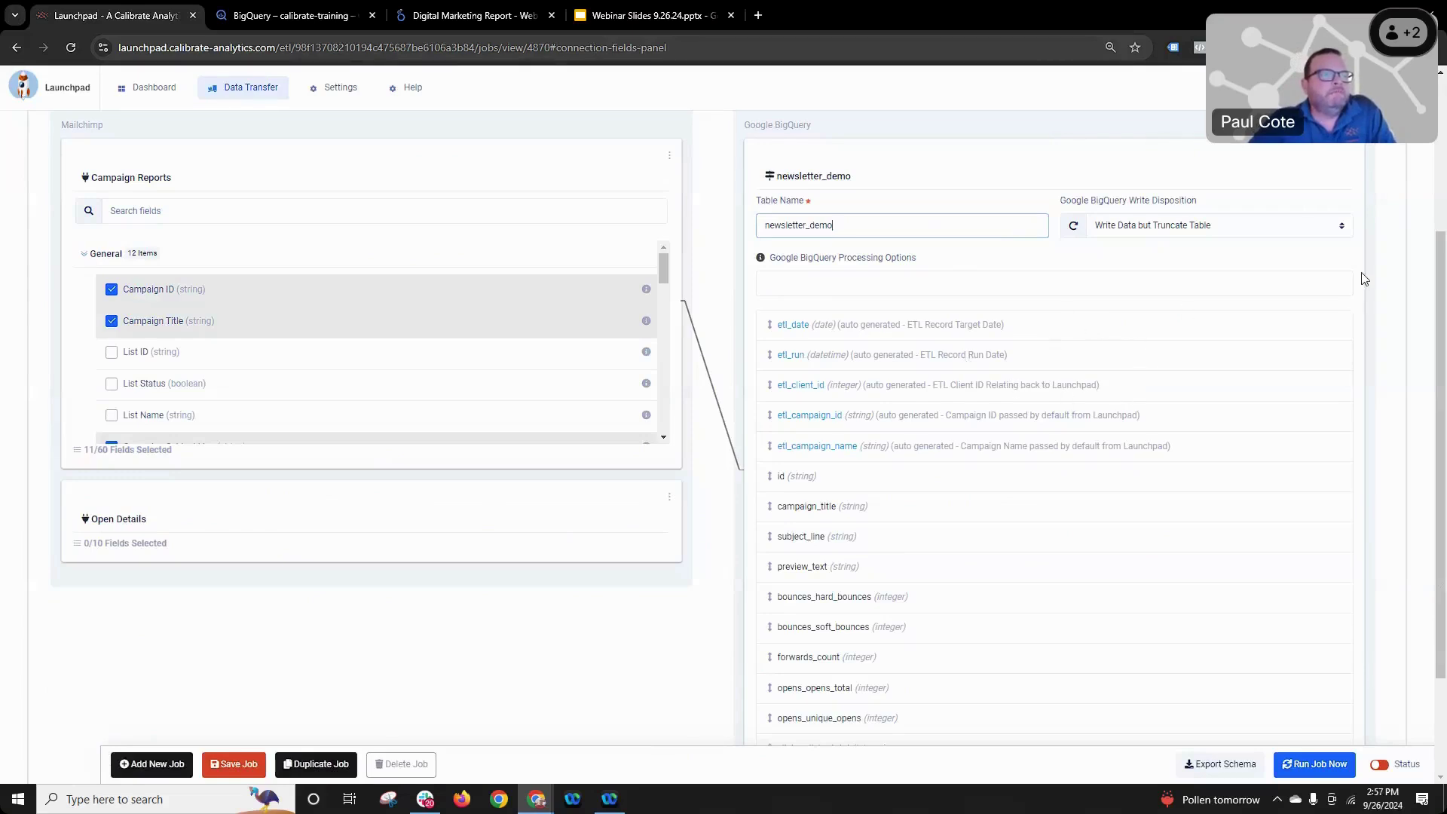
- Set the job's static start date to 08/01/2024 in its scheduling settings
scroll(1359, 279, "down", 2)
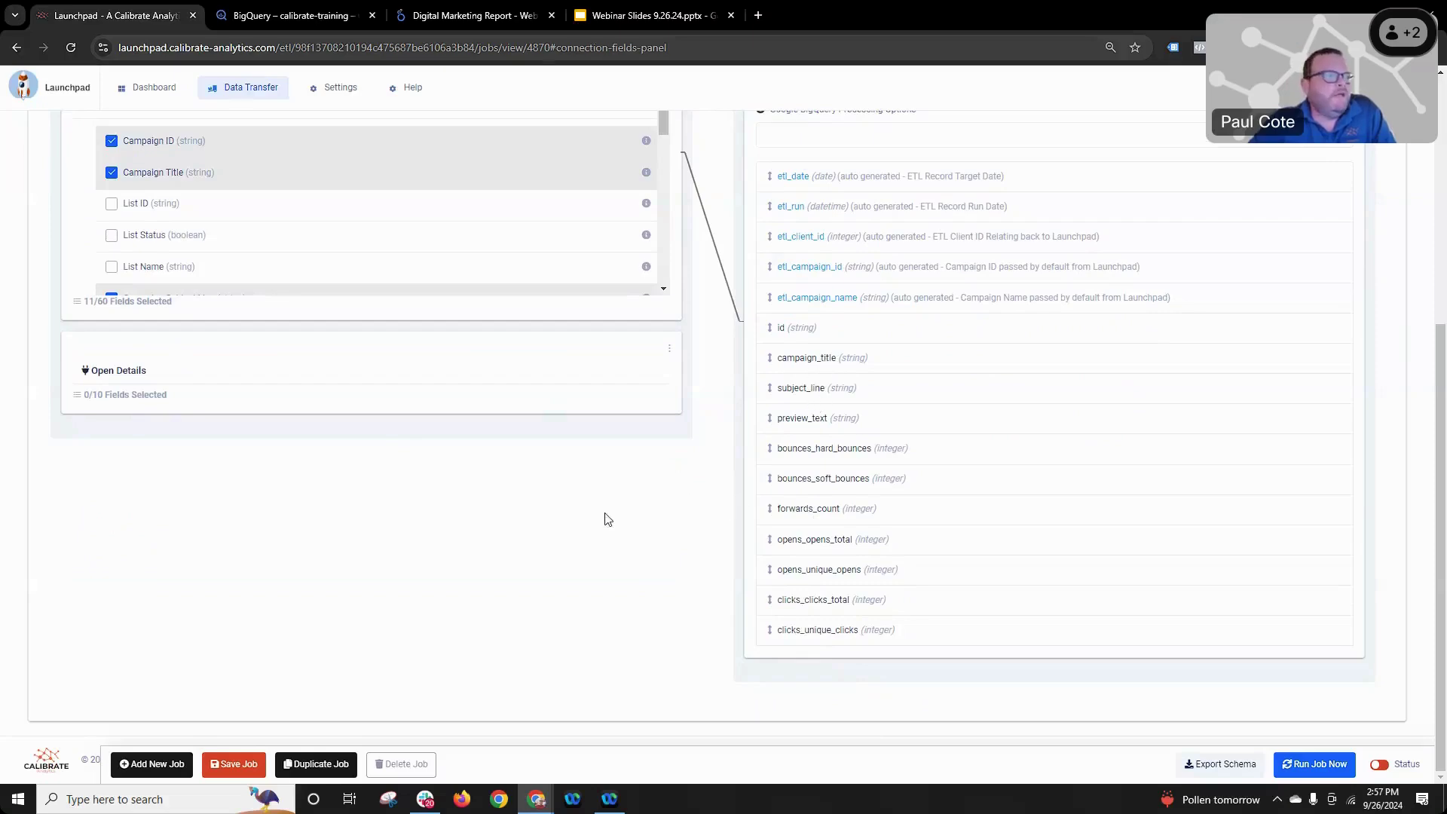
scroll(1162, 478, "up", 4)
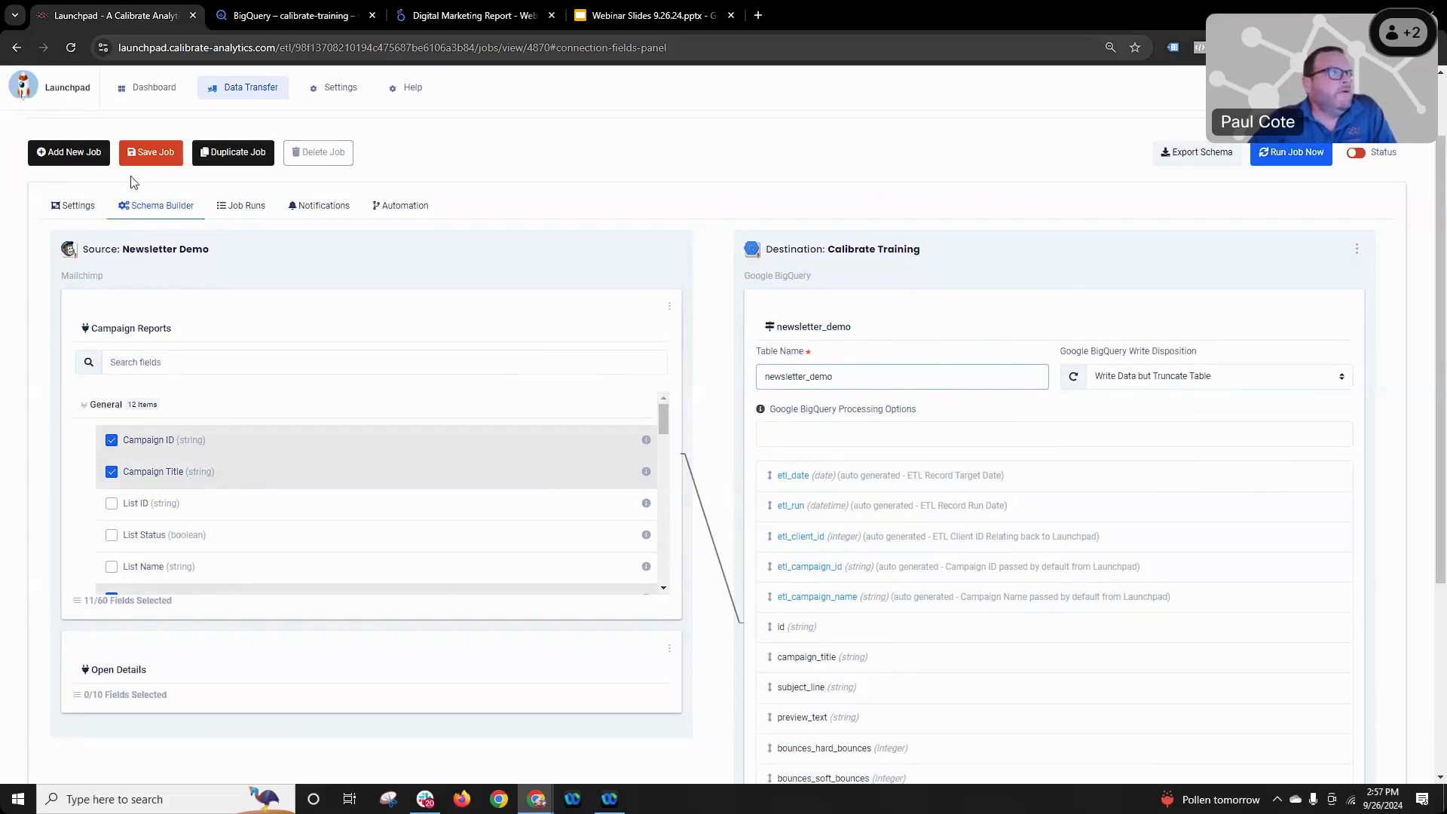
left_click(47, 218)
scroll(932, 413, "up", 2)
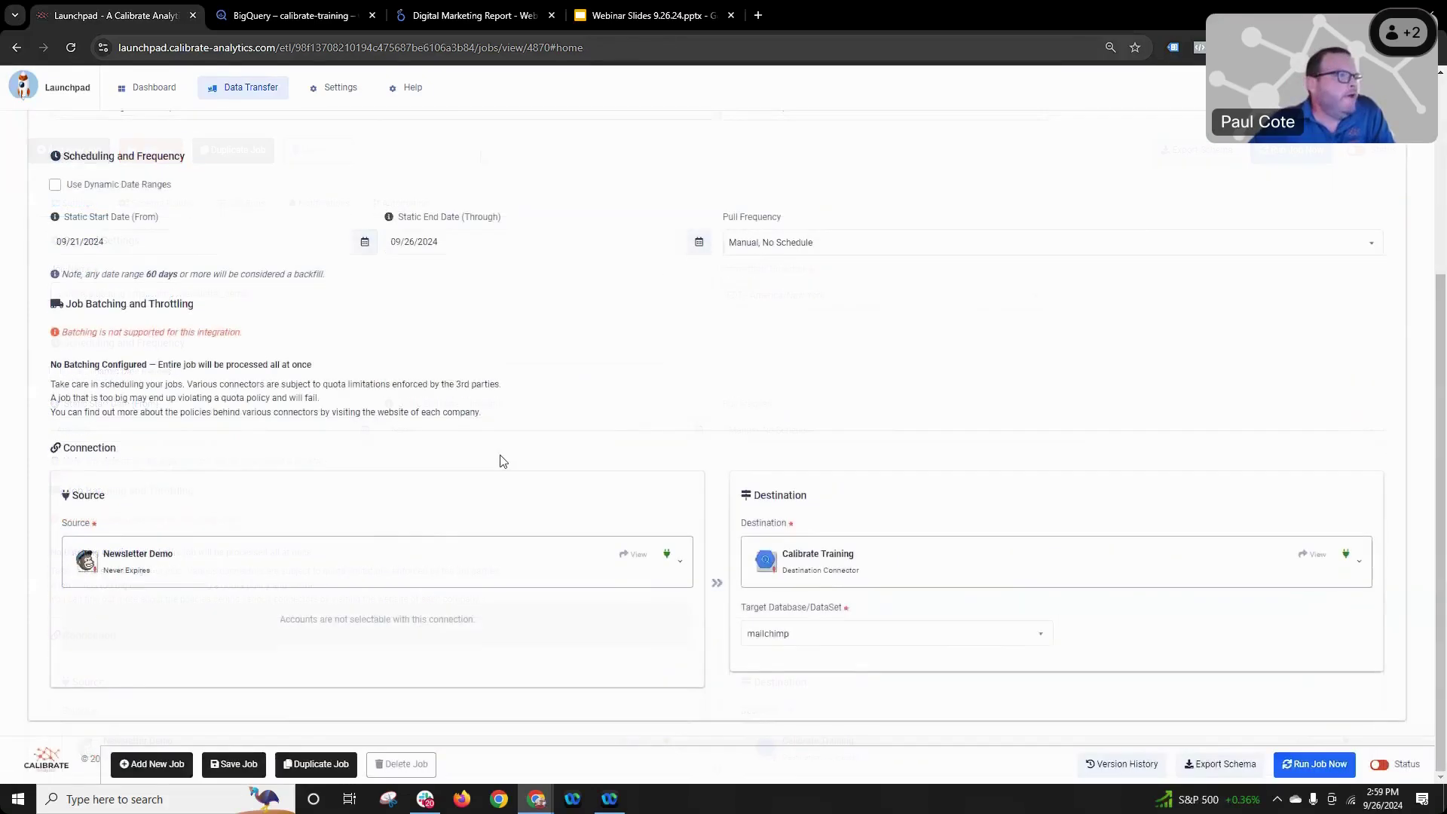
scroll(377, 497, "up", 4)
left_click(253, 527)
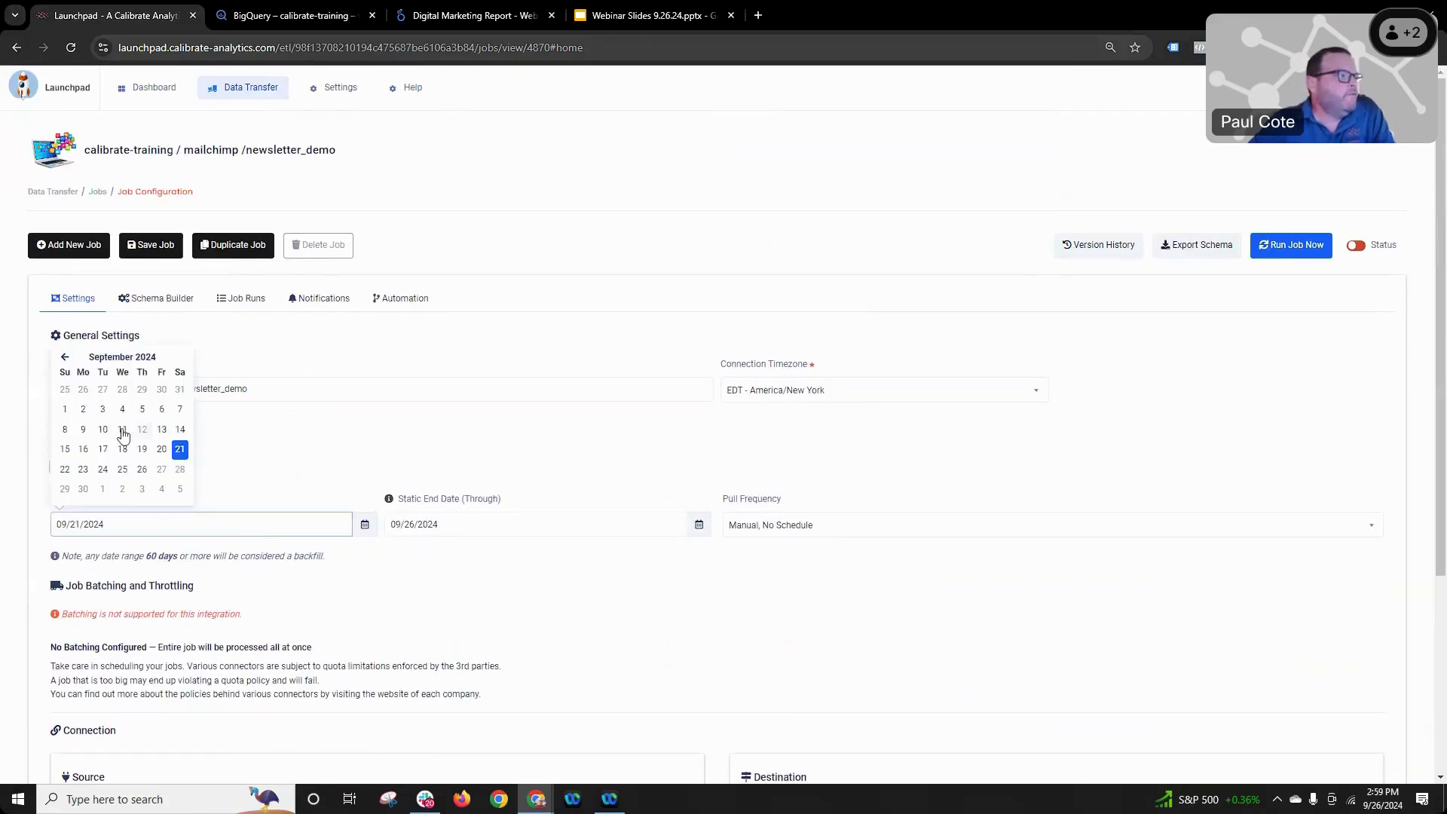
left_click(62, 416)
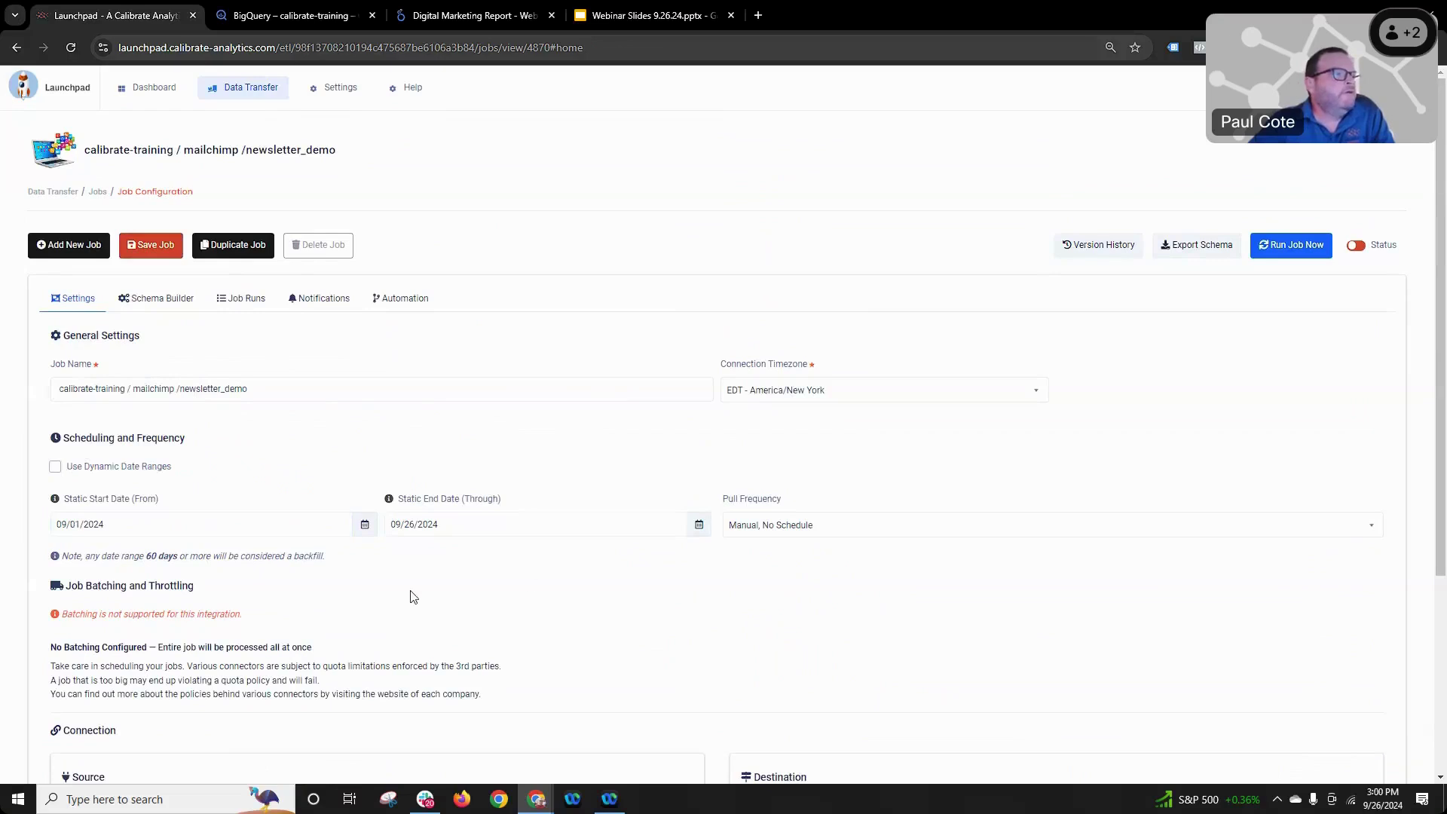
left_click(168, 524)
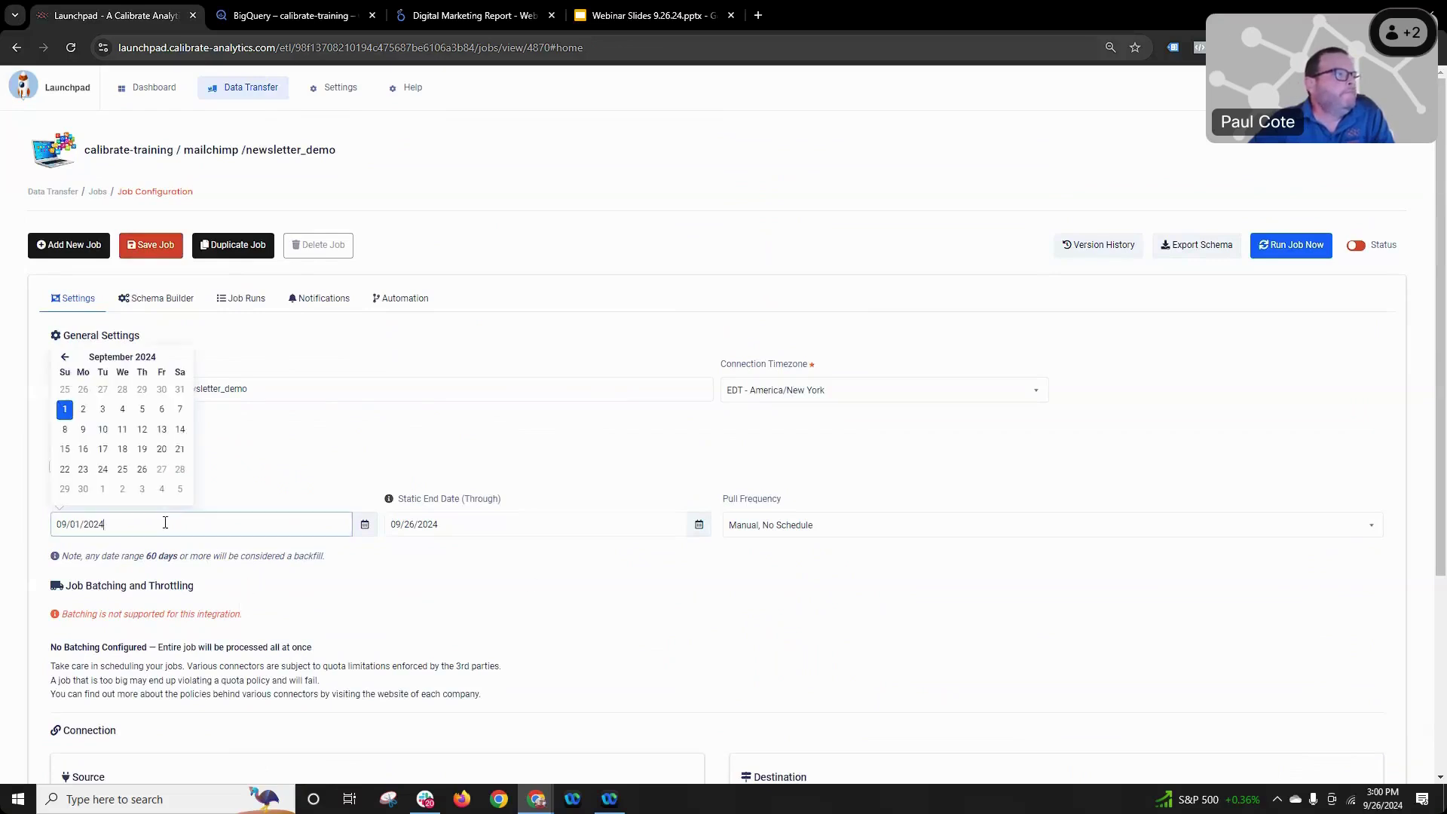
left_click(63, 363)
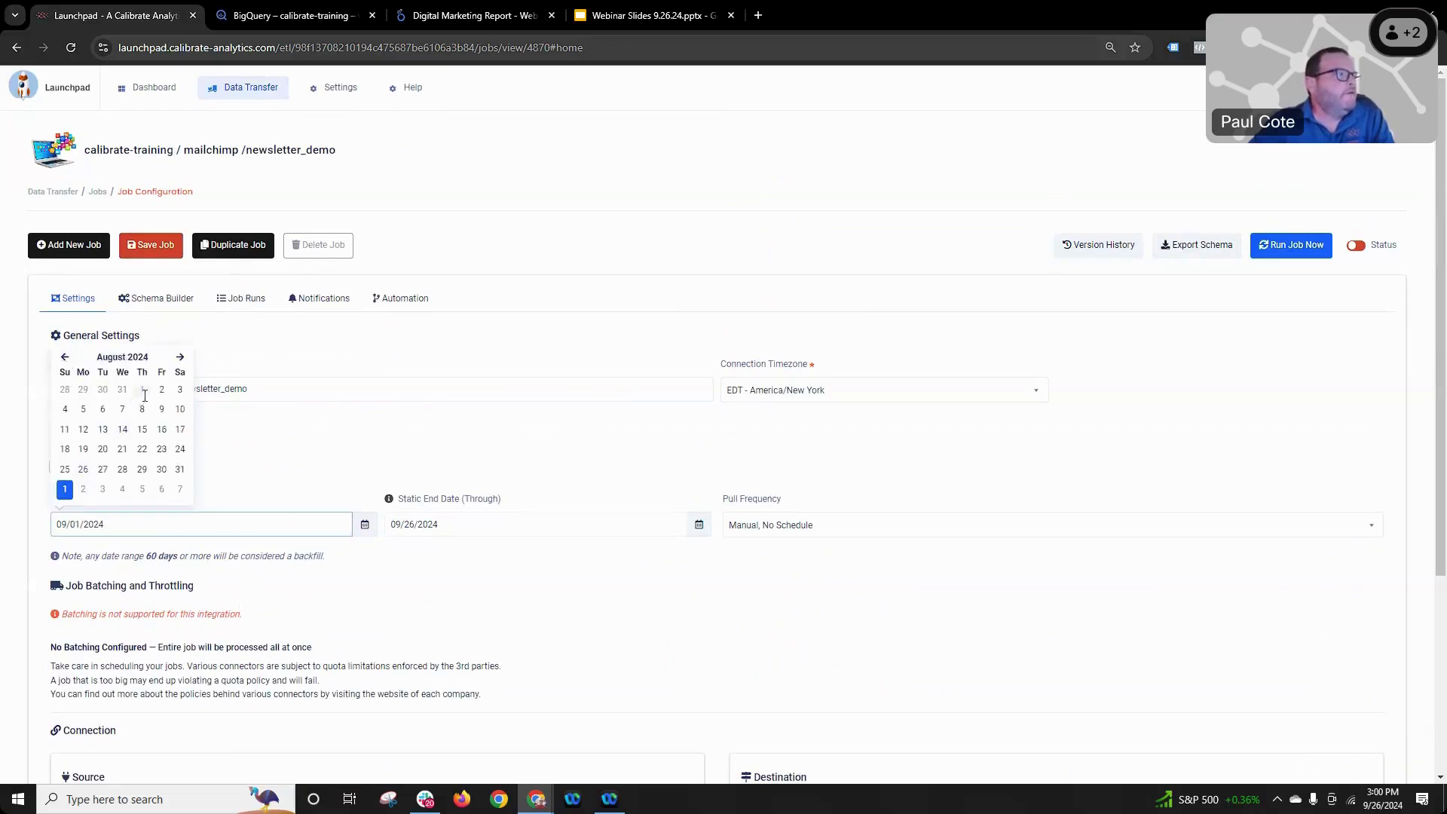
left_click(142, 390)
- Save the job and run its transfer immediately, accepting the execution warning
left_click(139, 247)
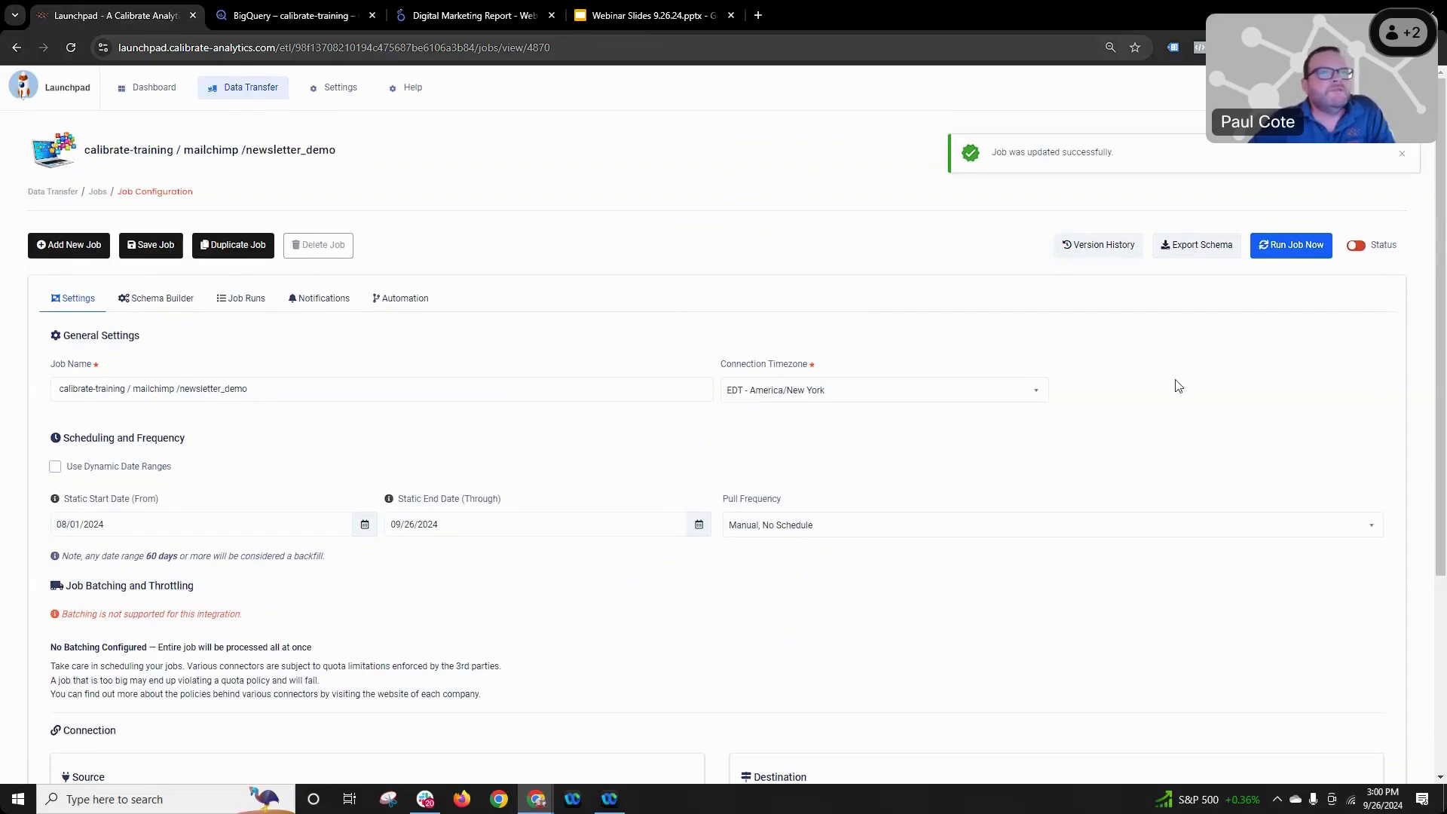
left_click(1291, 244)
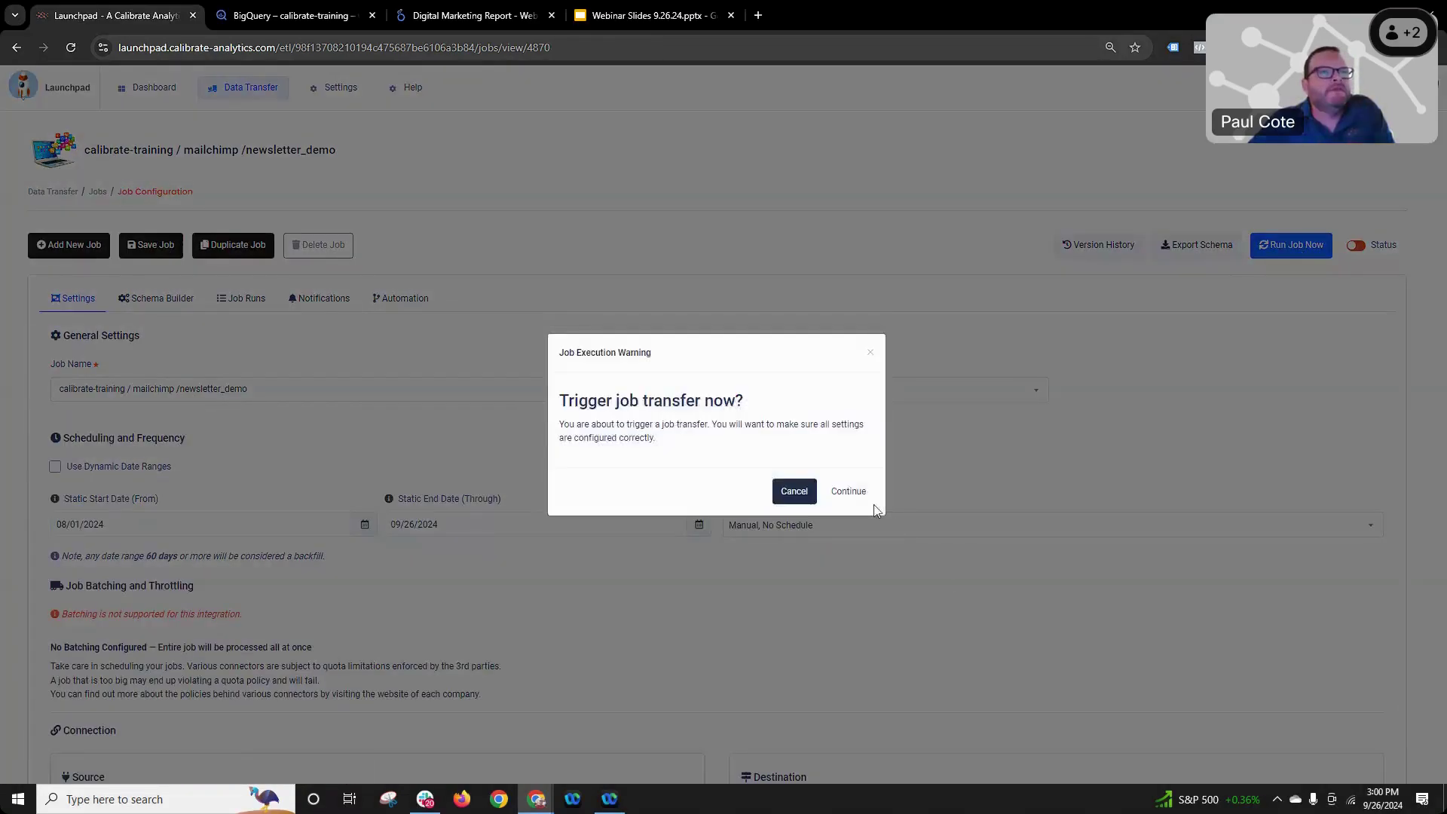
left_click(852, 492)
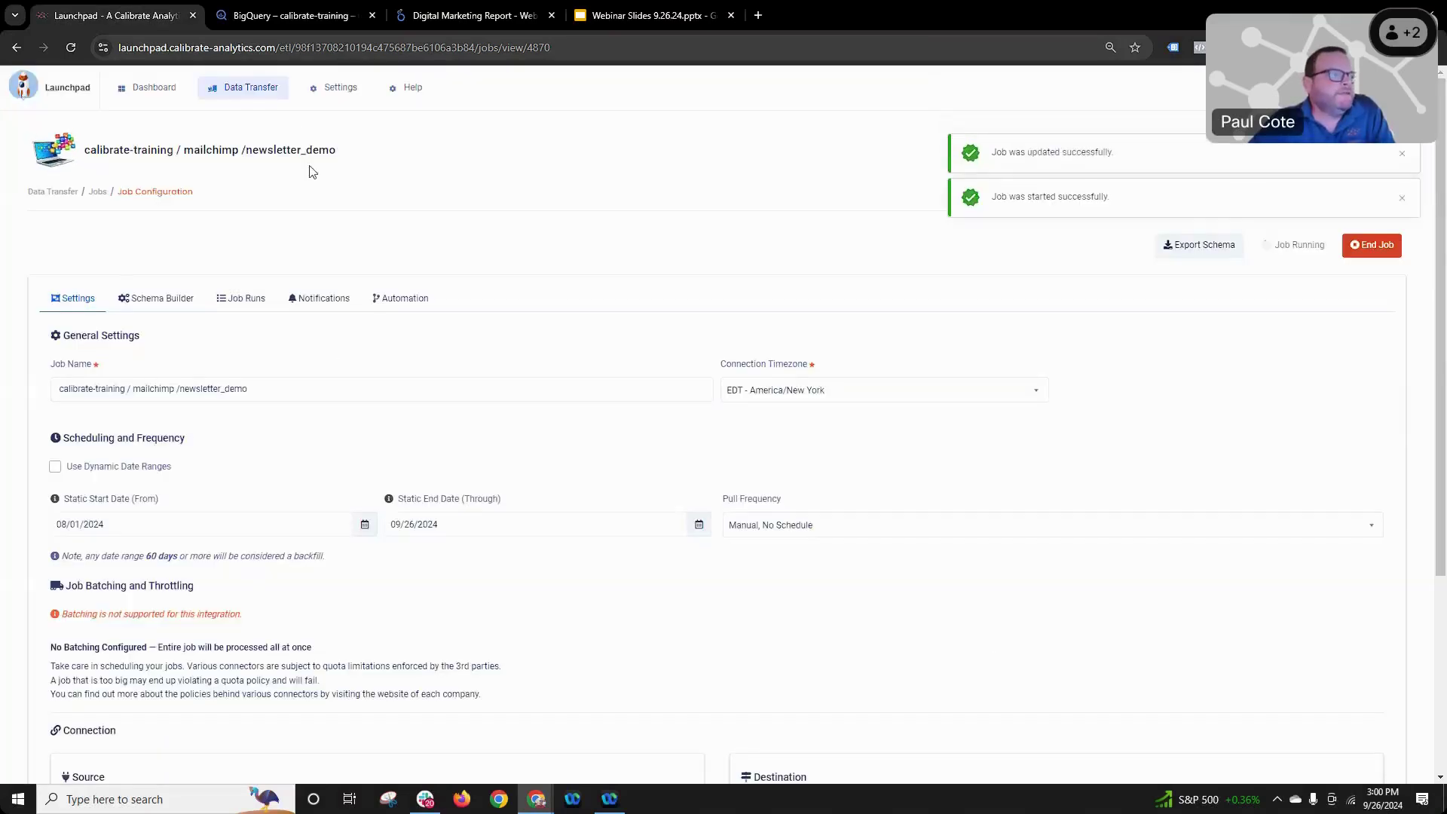
- Switch to BigQuery and examine the mailchimp_newsletter table preview, narrowing the Explorer pane and widening the subject_line column
left_click(287, 15)
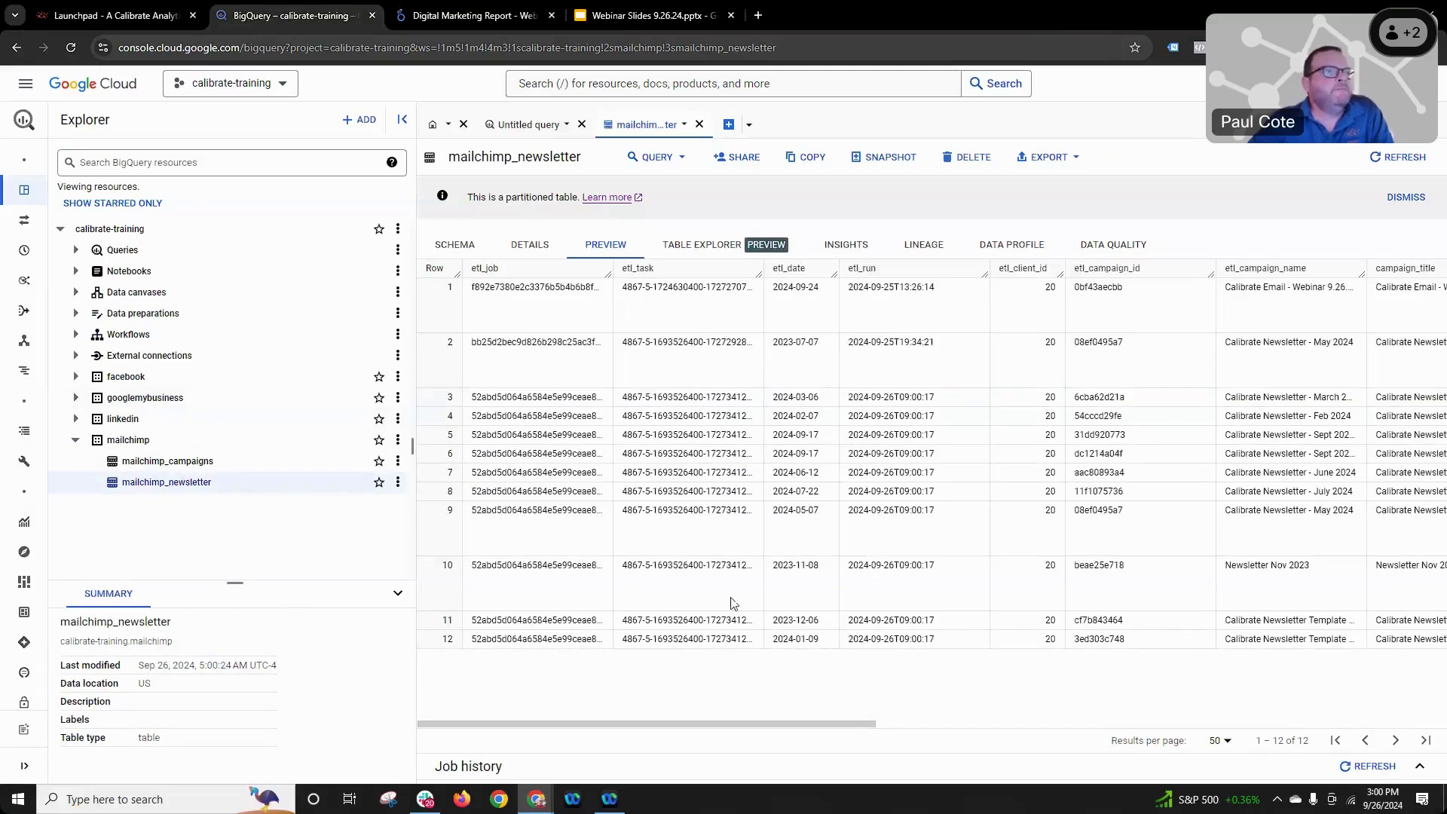
left_click_drag(412, 447, 271, 452)
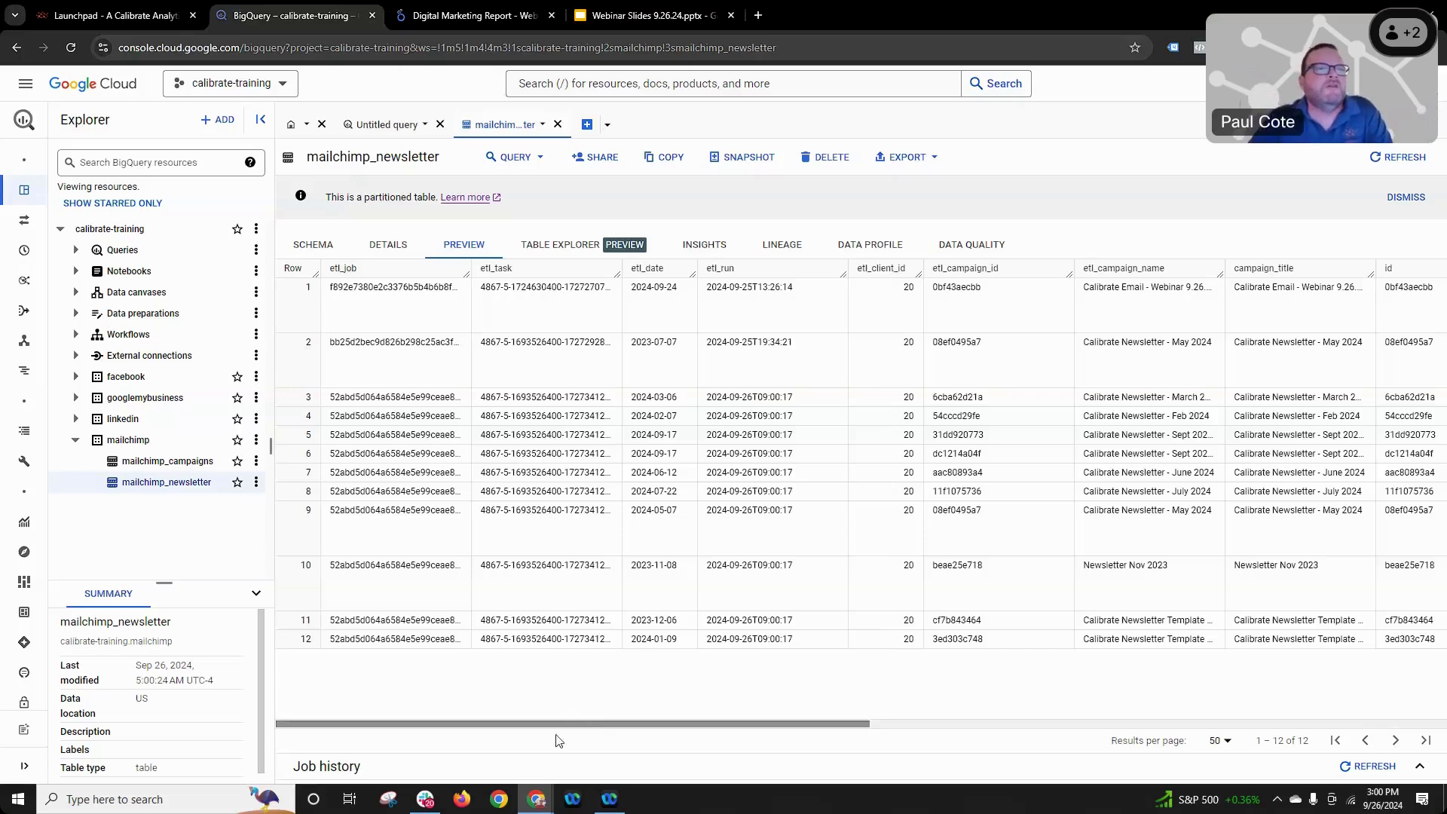
left_click_drag(618, 724, 1061, 725)
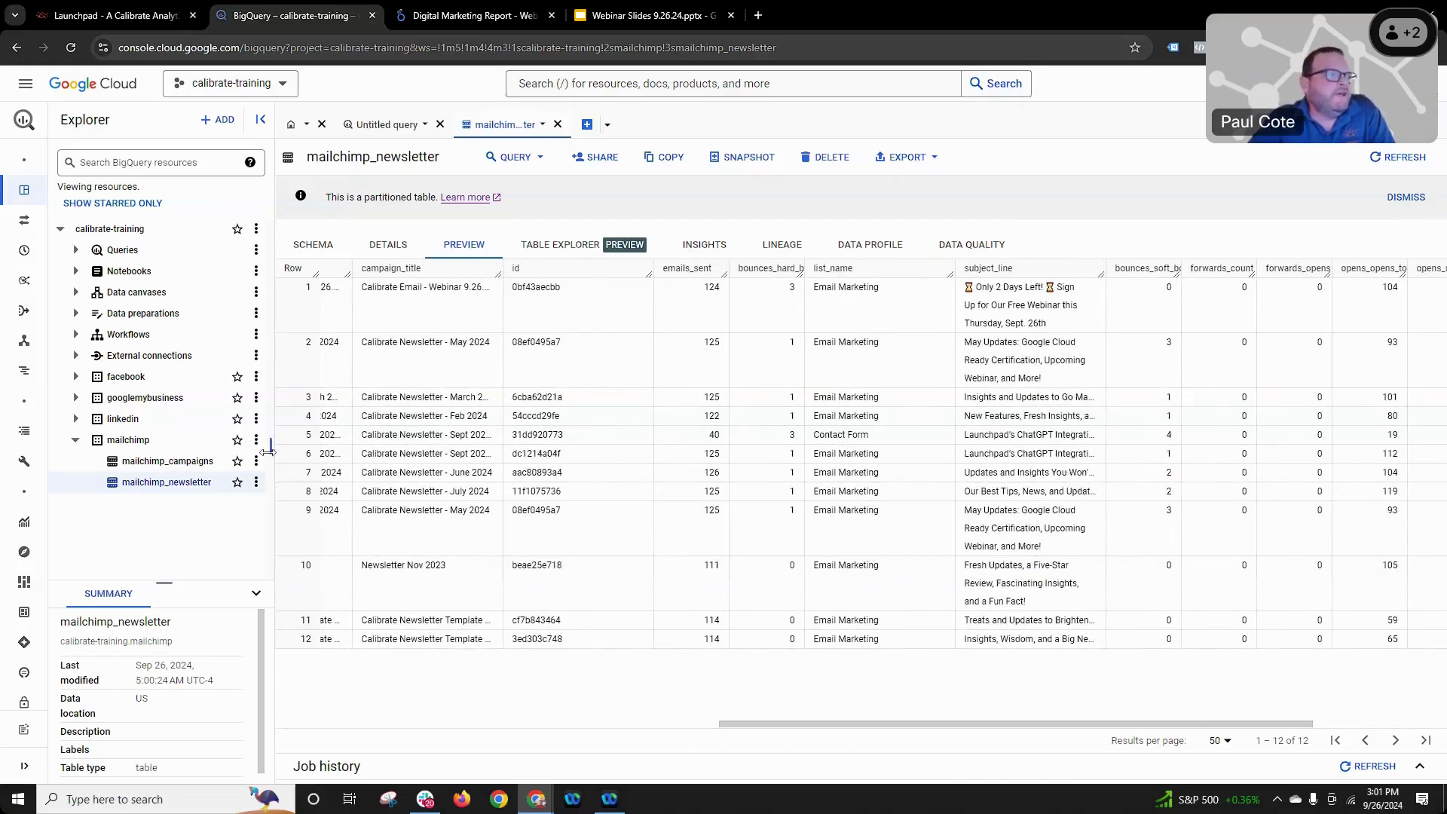
left_click_drag(270, 450, 400, 451)
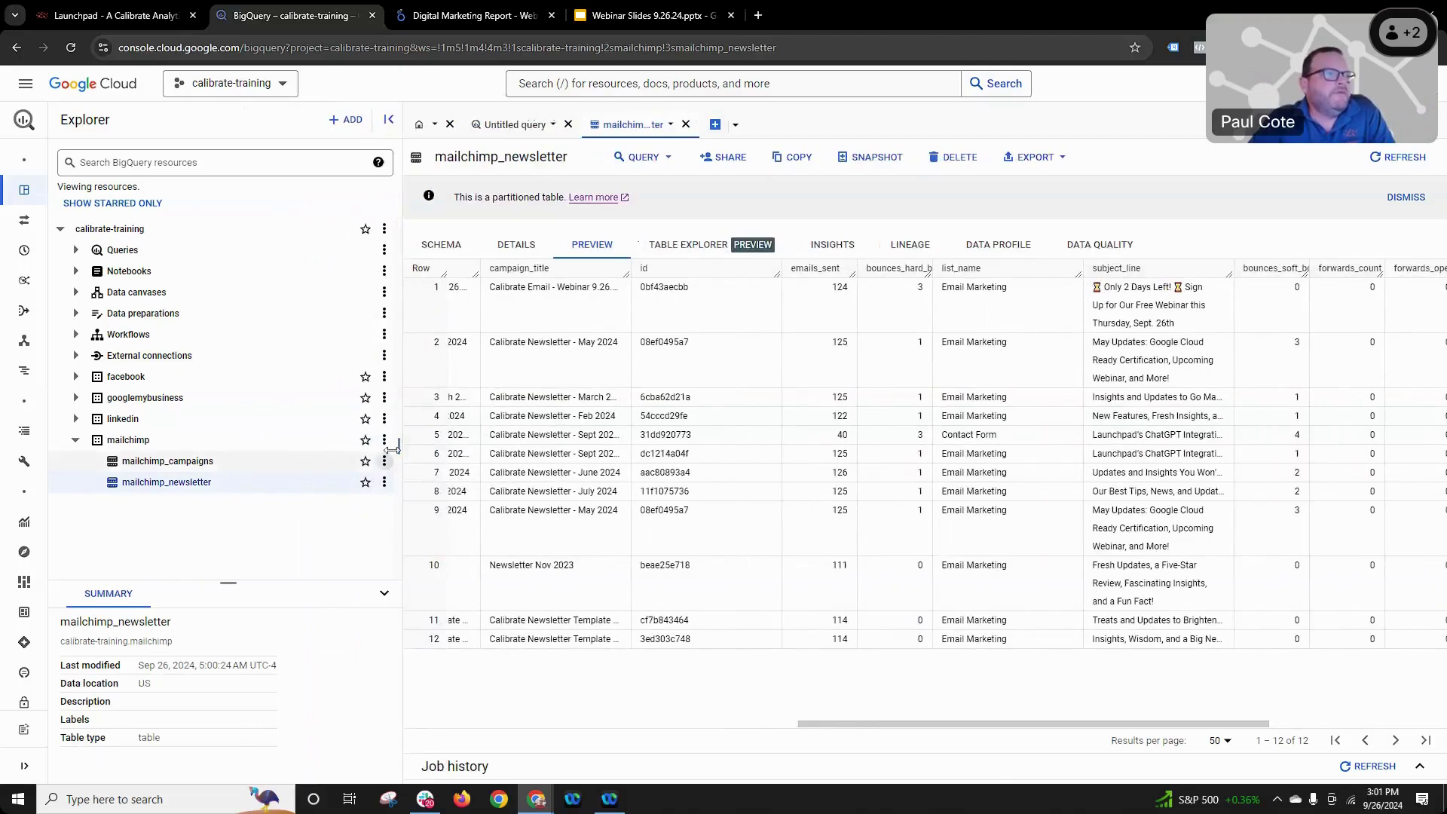
left_click_drag(260, 477, 200, 481)
left_click_drag(1026, 274, 1308, 264)
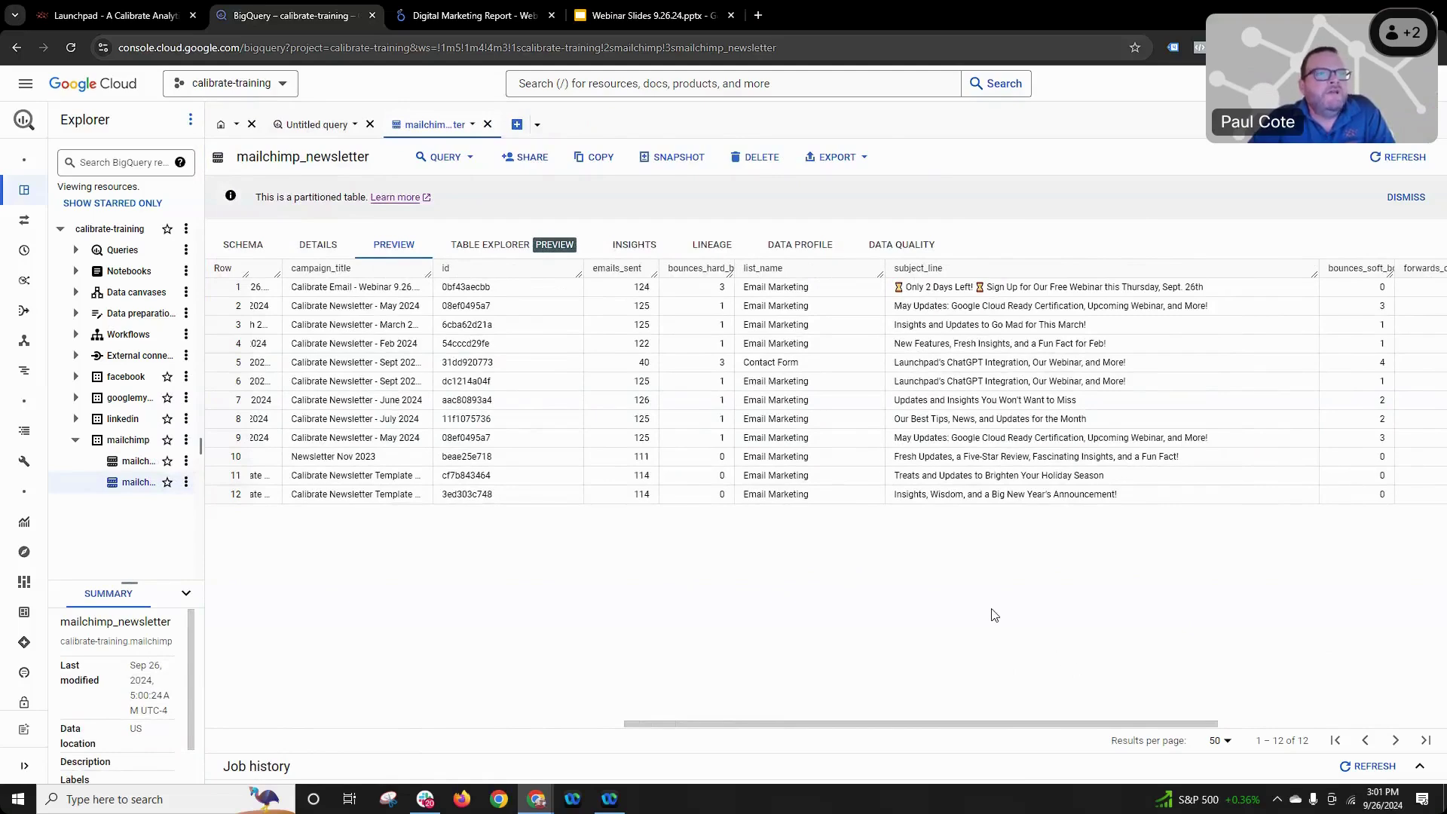
- Switch from BigQuery to the Digital Marketing Report in Looker Studio and open it for editing
left_click_drag(723, 725, 263, 772)
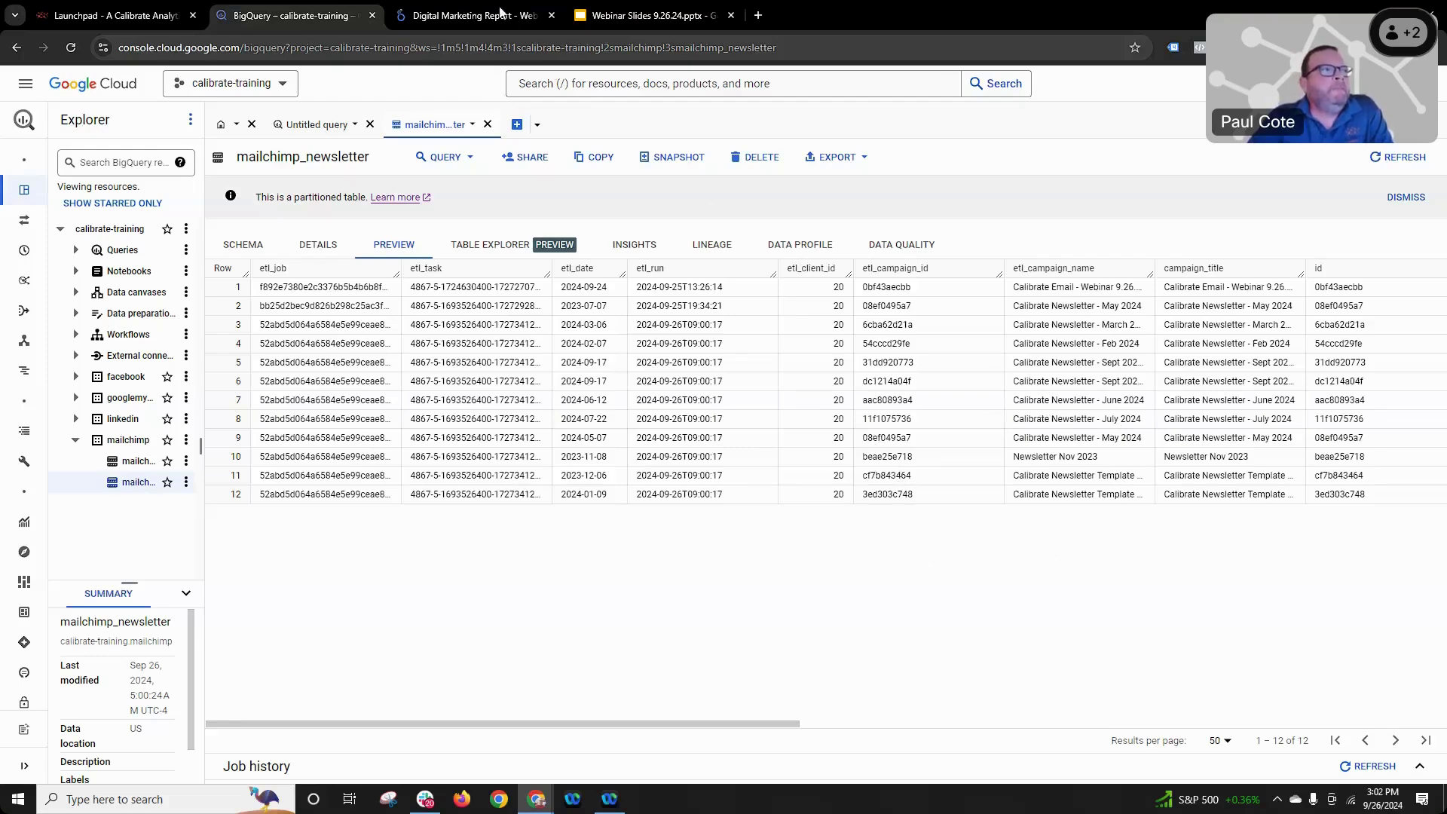
left_click(468, 15)
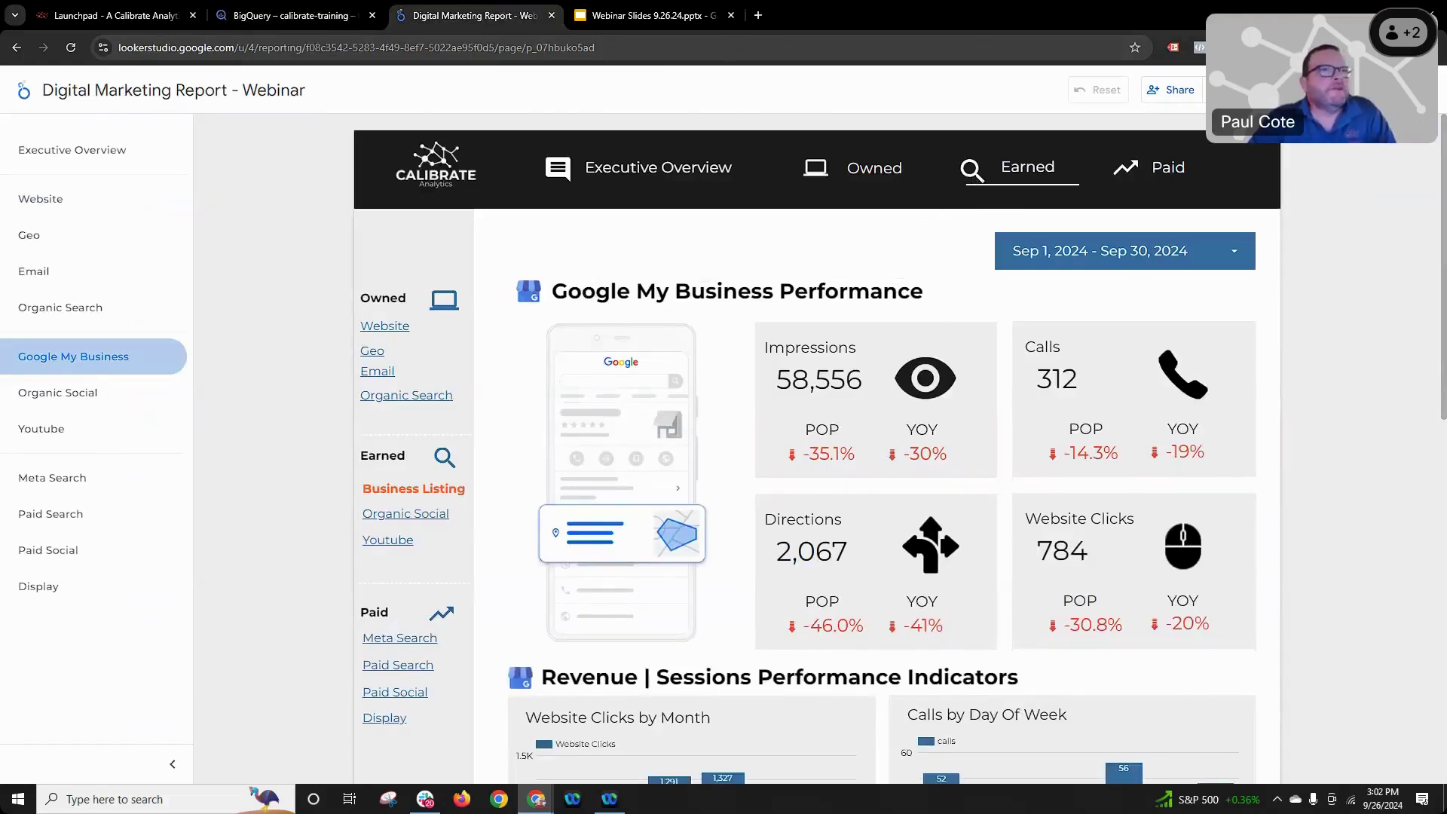
left_click(1240, 90)
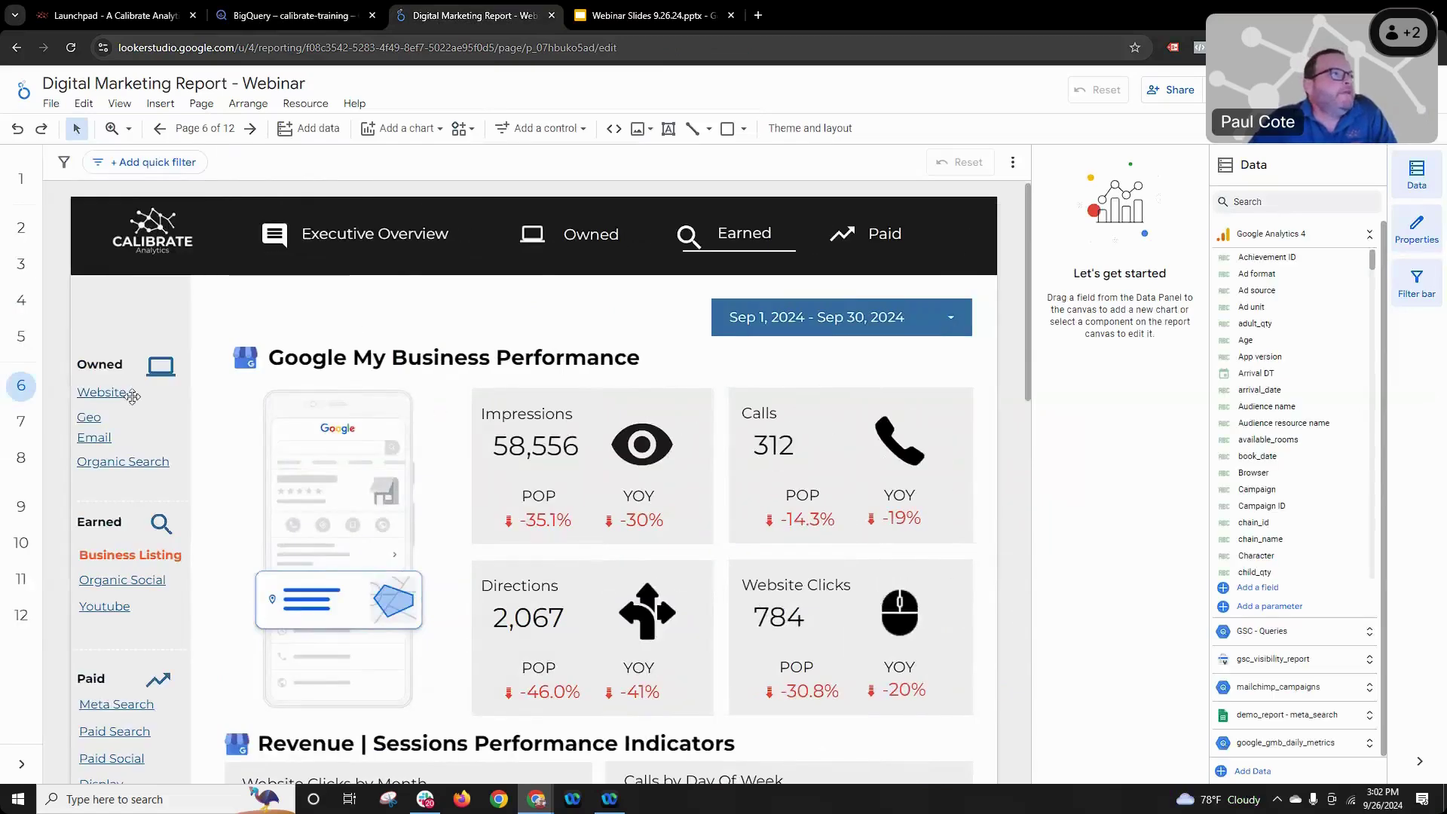
- Add BigQuery table mailchimp_newsletter from calibrate-training's mailchimp dataset as a report data source, using etl_date as the date range dimension
left_click(309, 129)
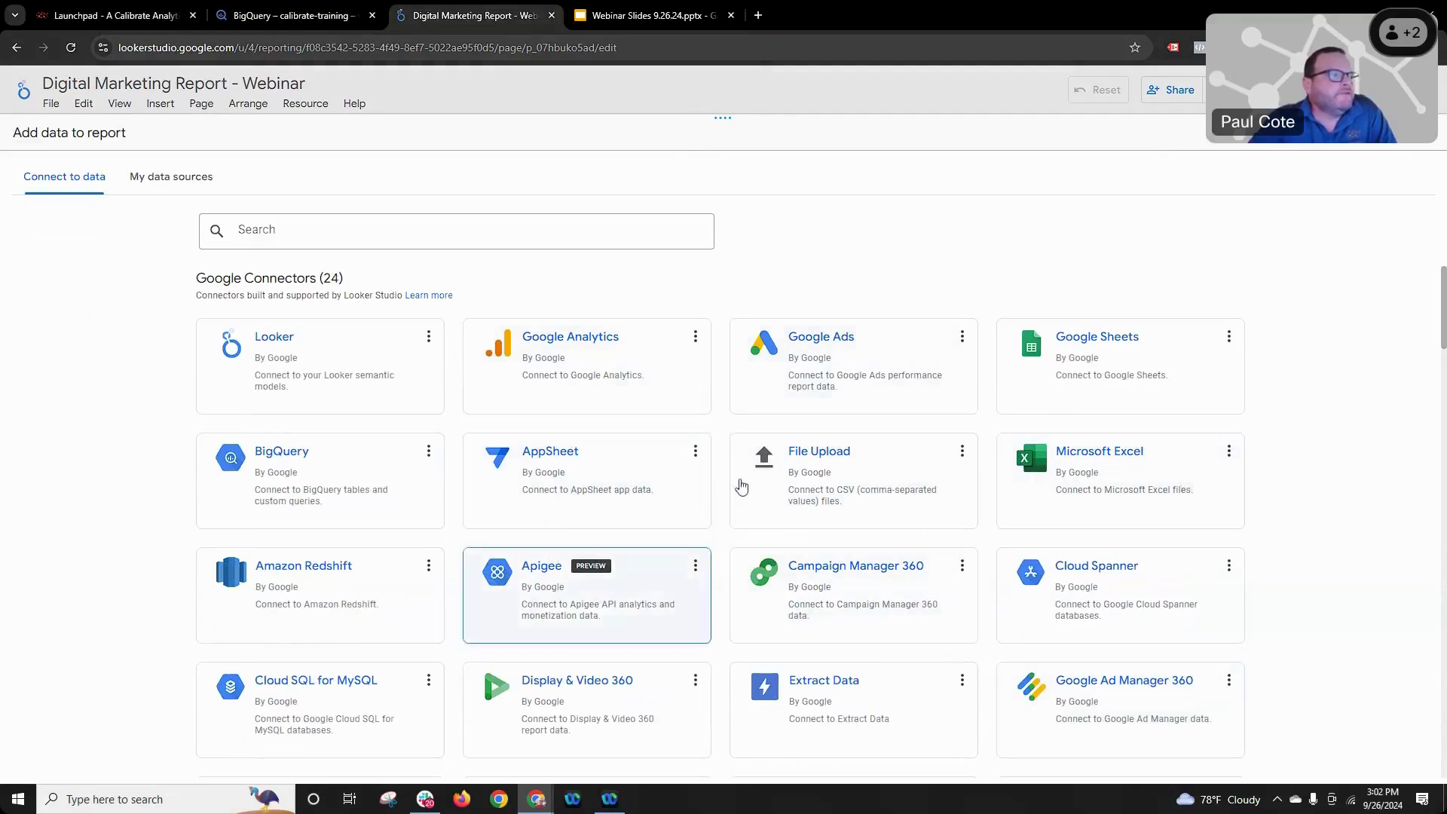
left_click(301, 486)
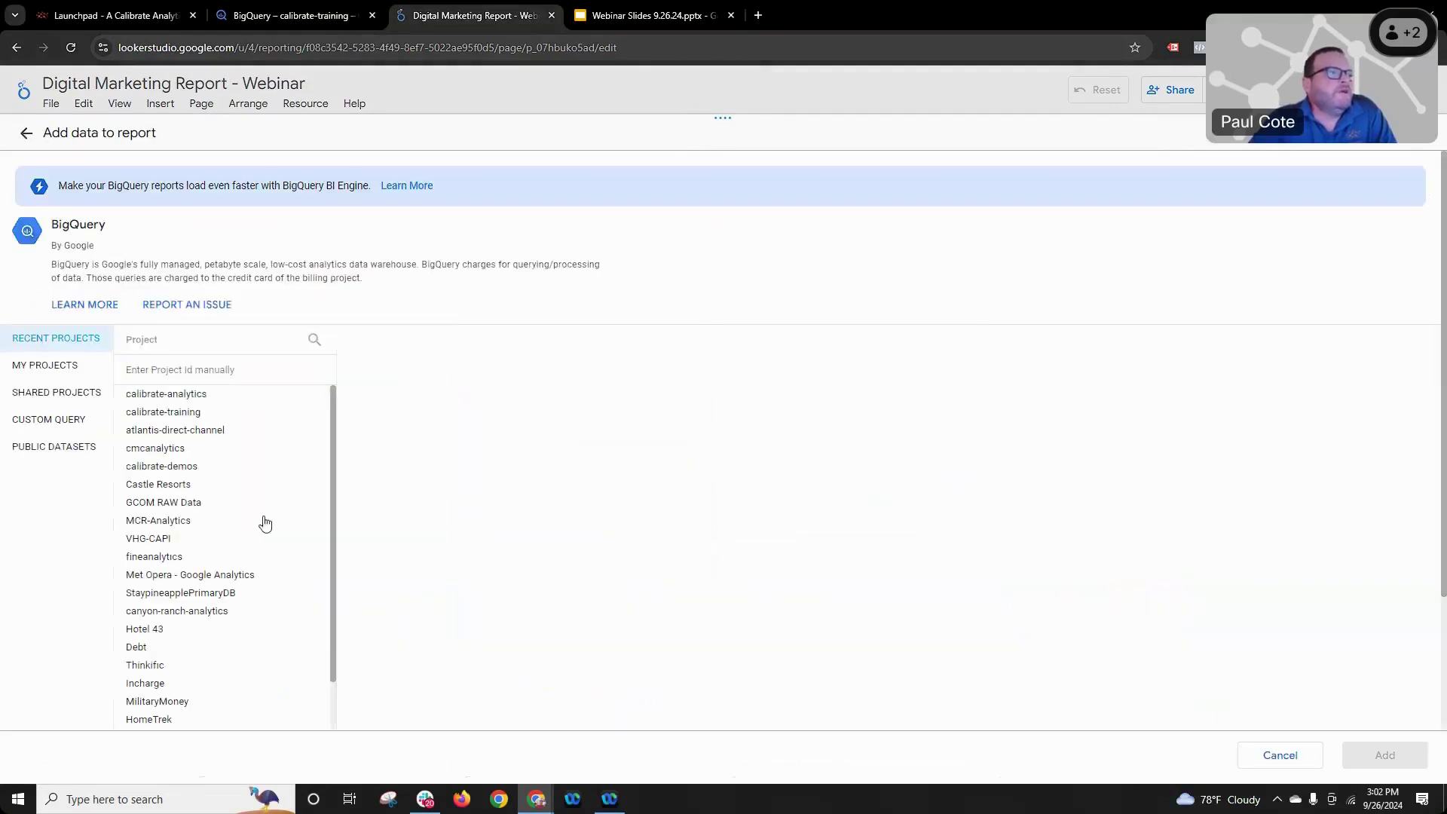
left_click(161, 417)
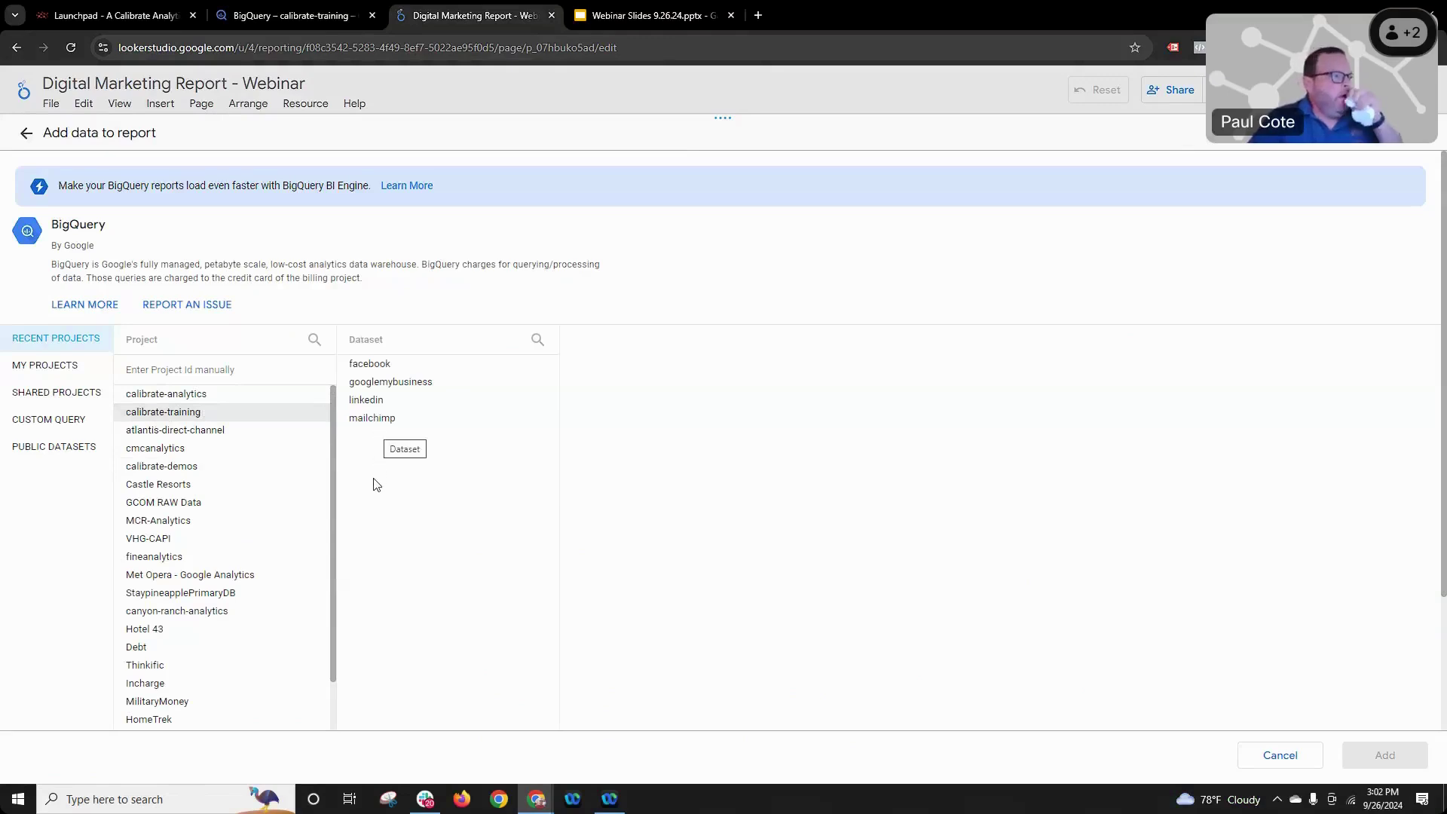
left_click(363, 419)
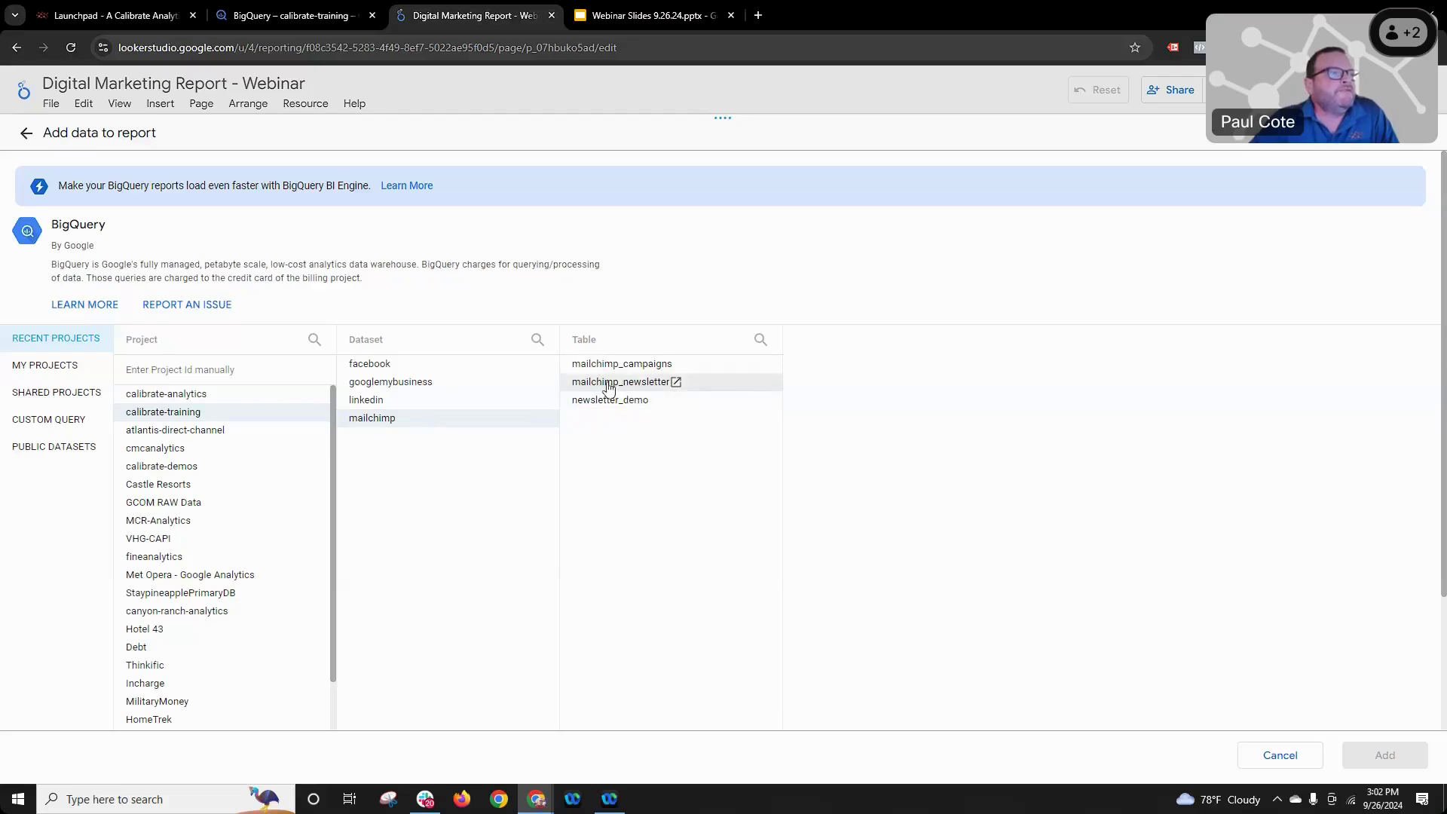
left_click(600, 388)
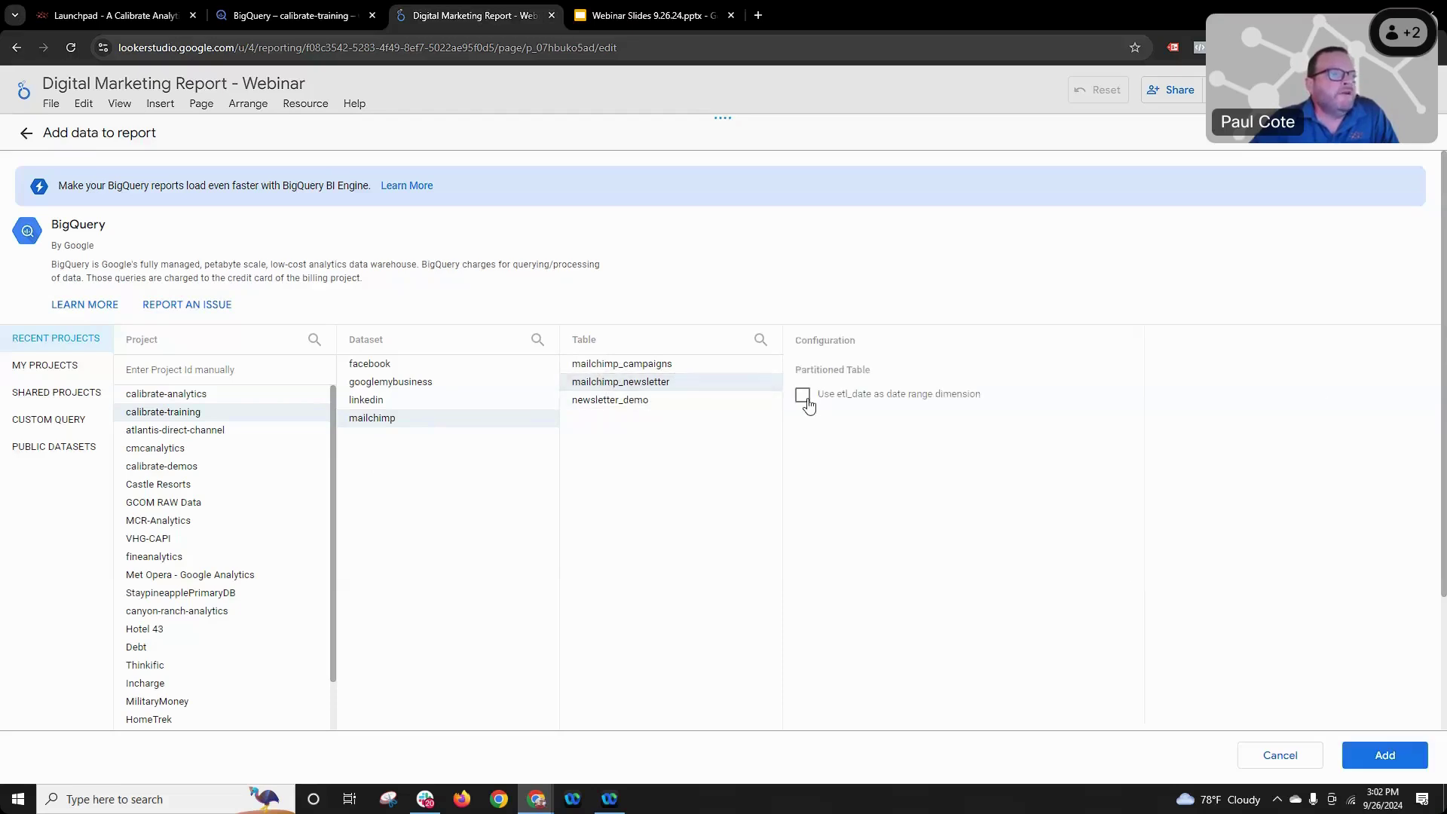
left_click(805, 399)
left_click(1384, 755)
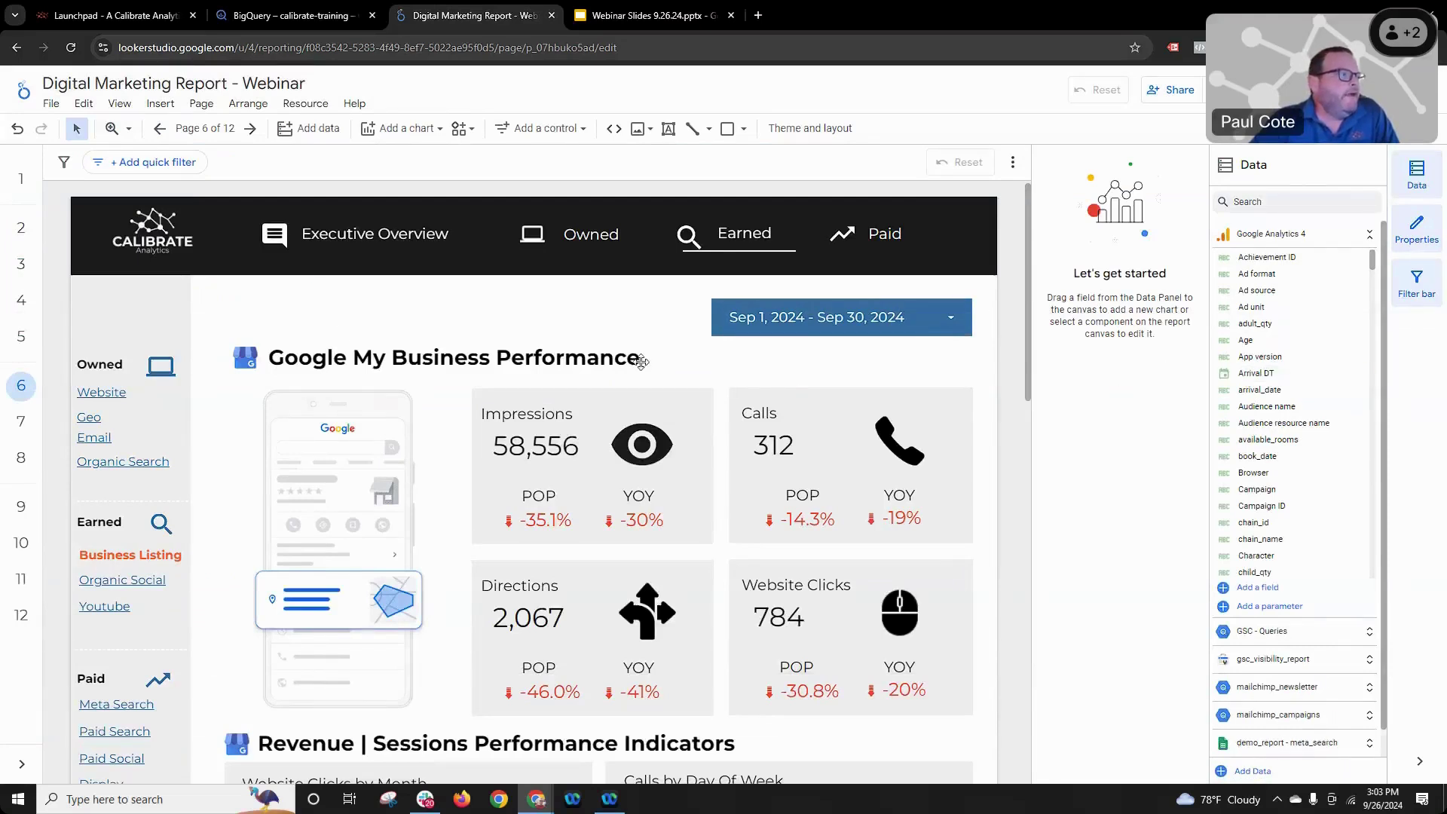
- Copy the Impressions, Clicks and Unique Keywords scorecards from the Organic Search page onto the Email page
left_click(205, 128)
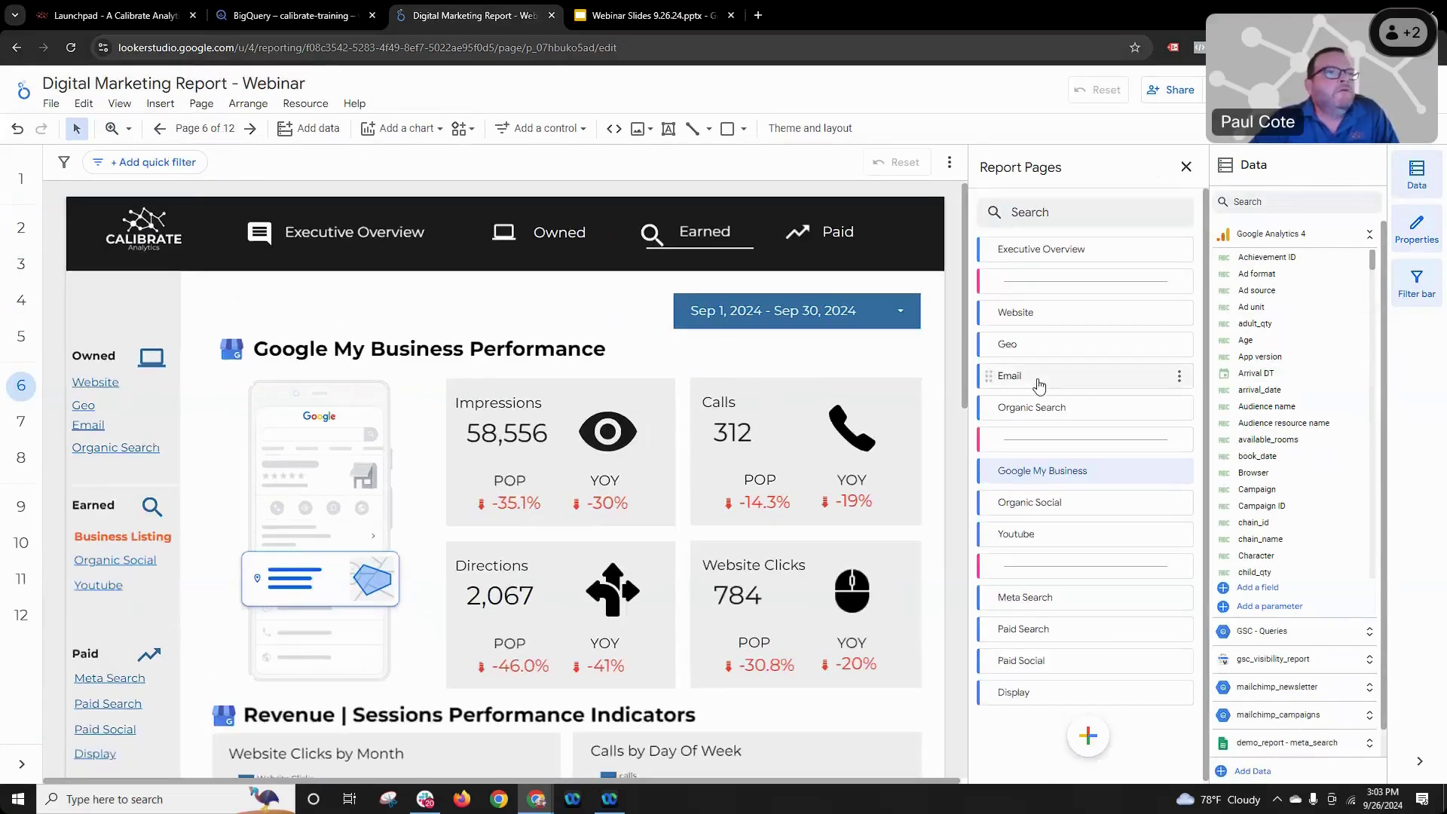
left_click(1055, 375)
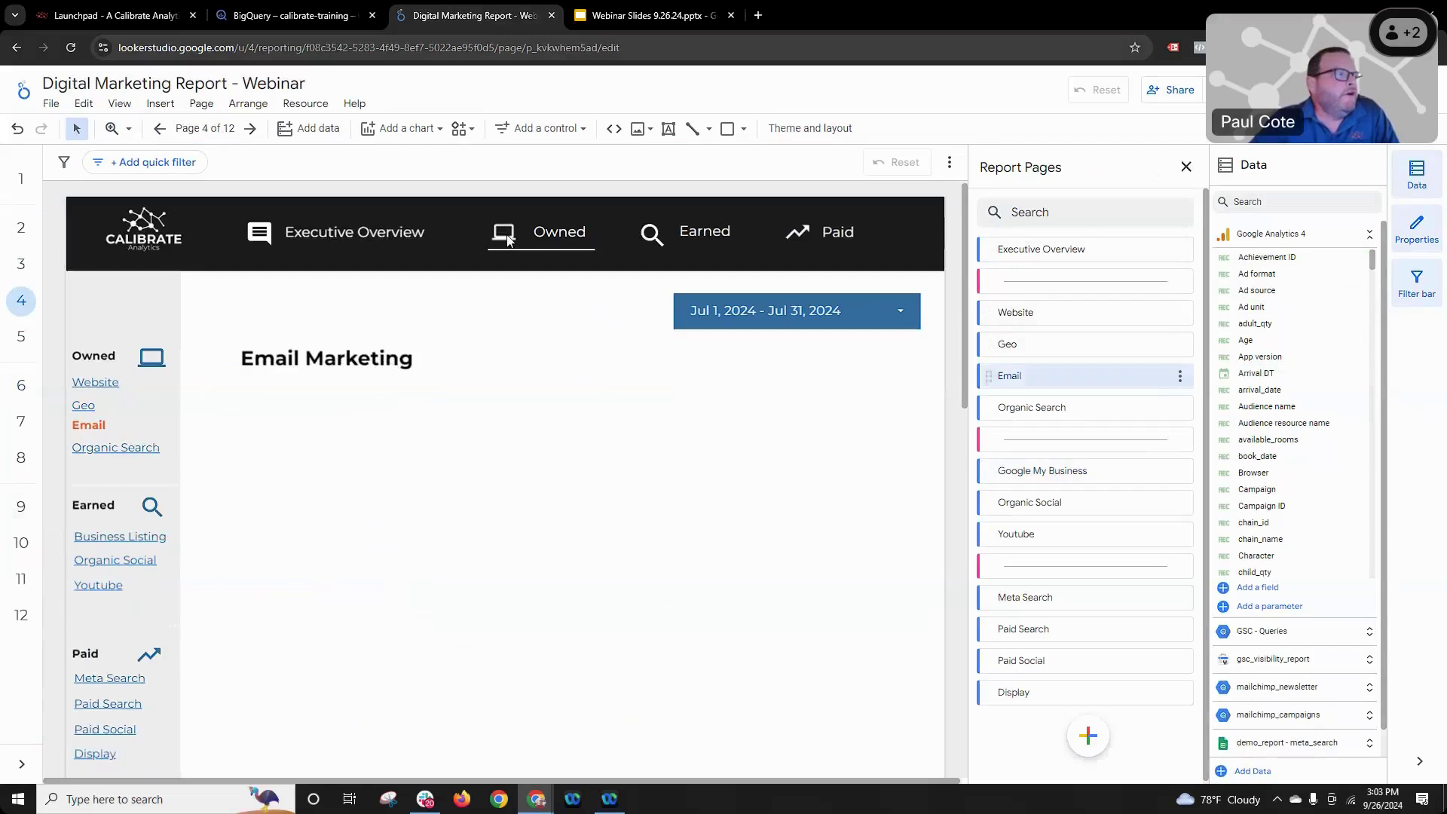
left_click(1040, 412)
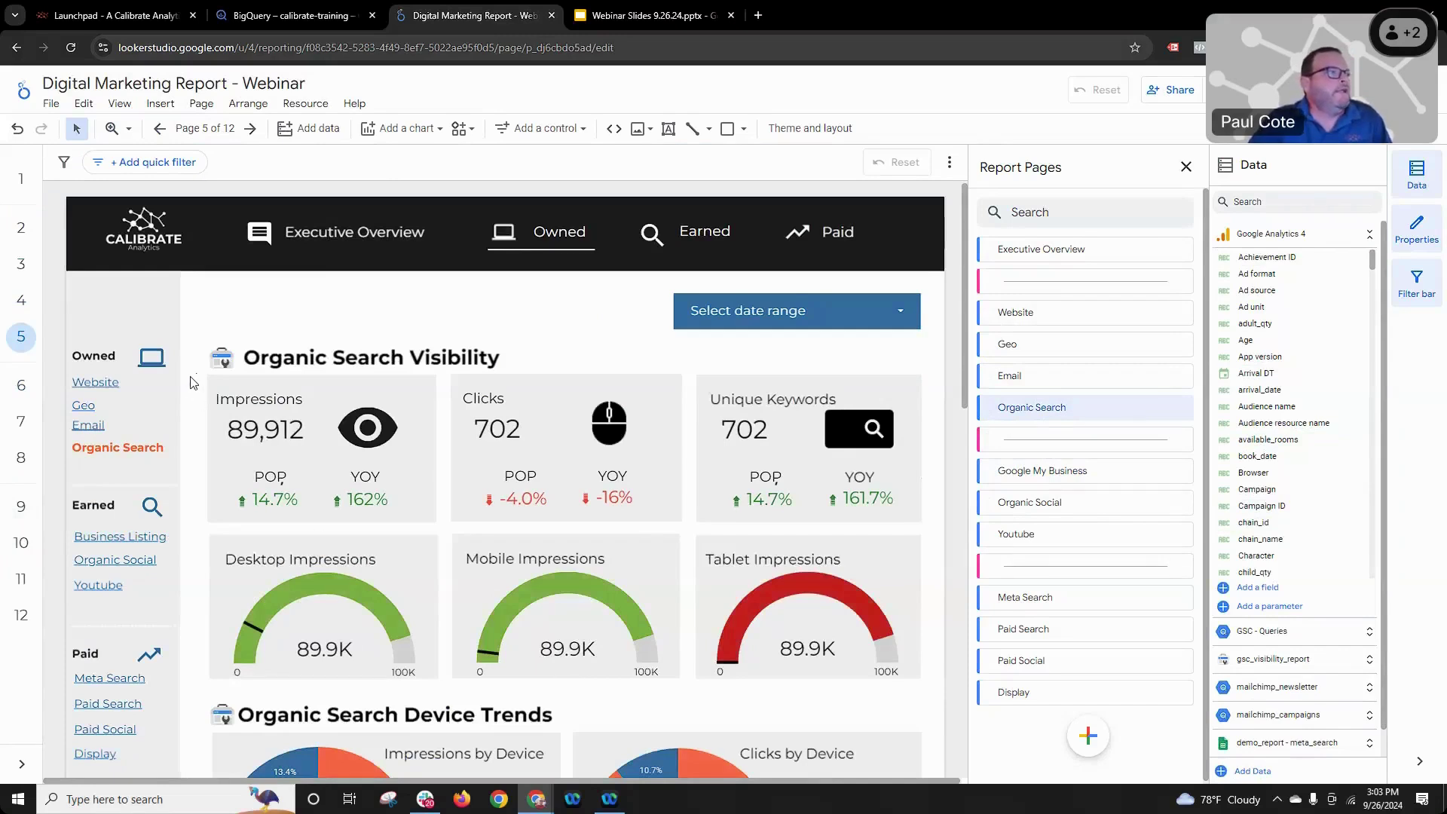
left_click_drag(198, 390, 934, 477)
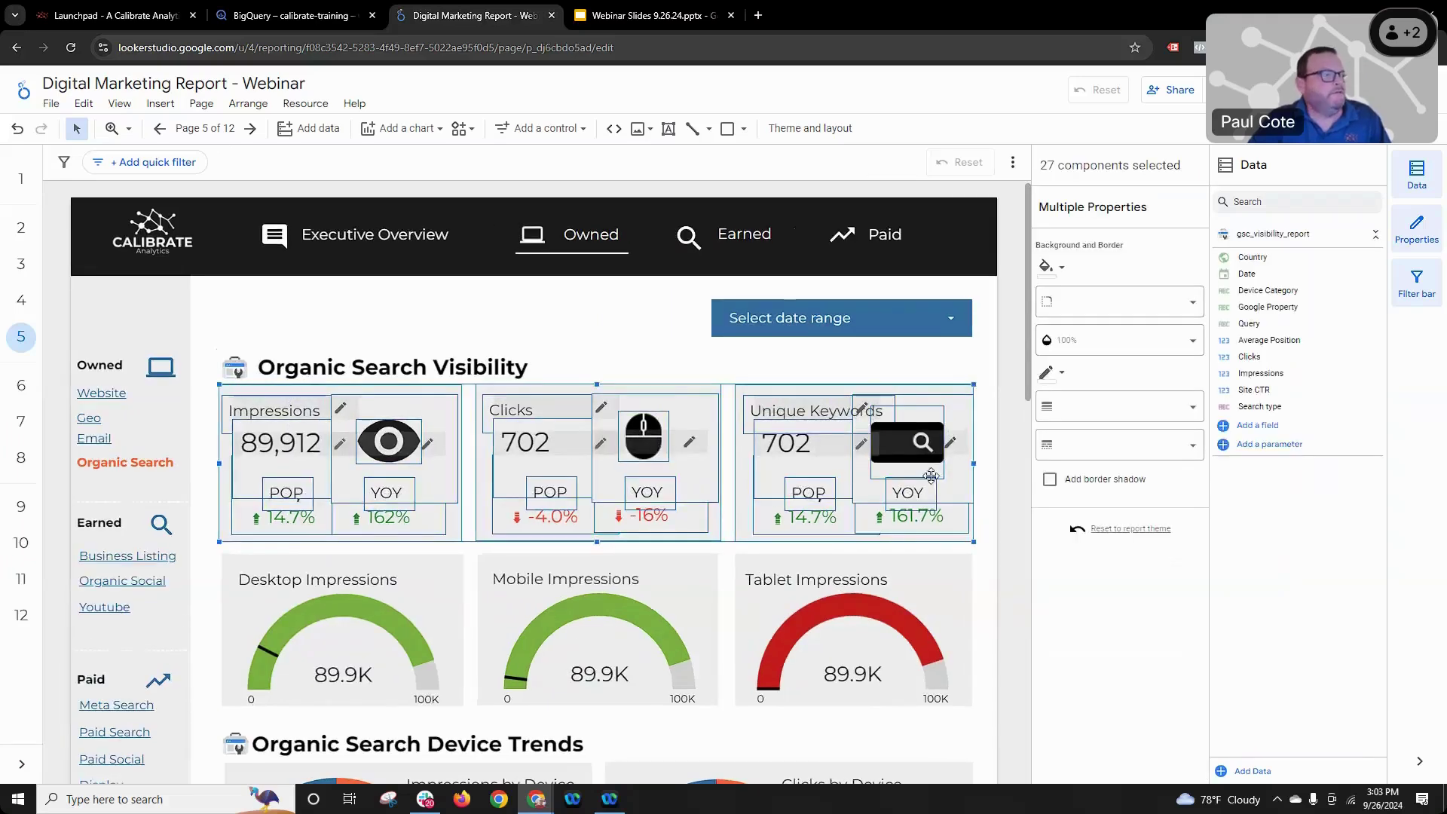
left_click(205, 129)
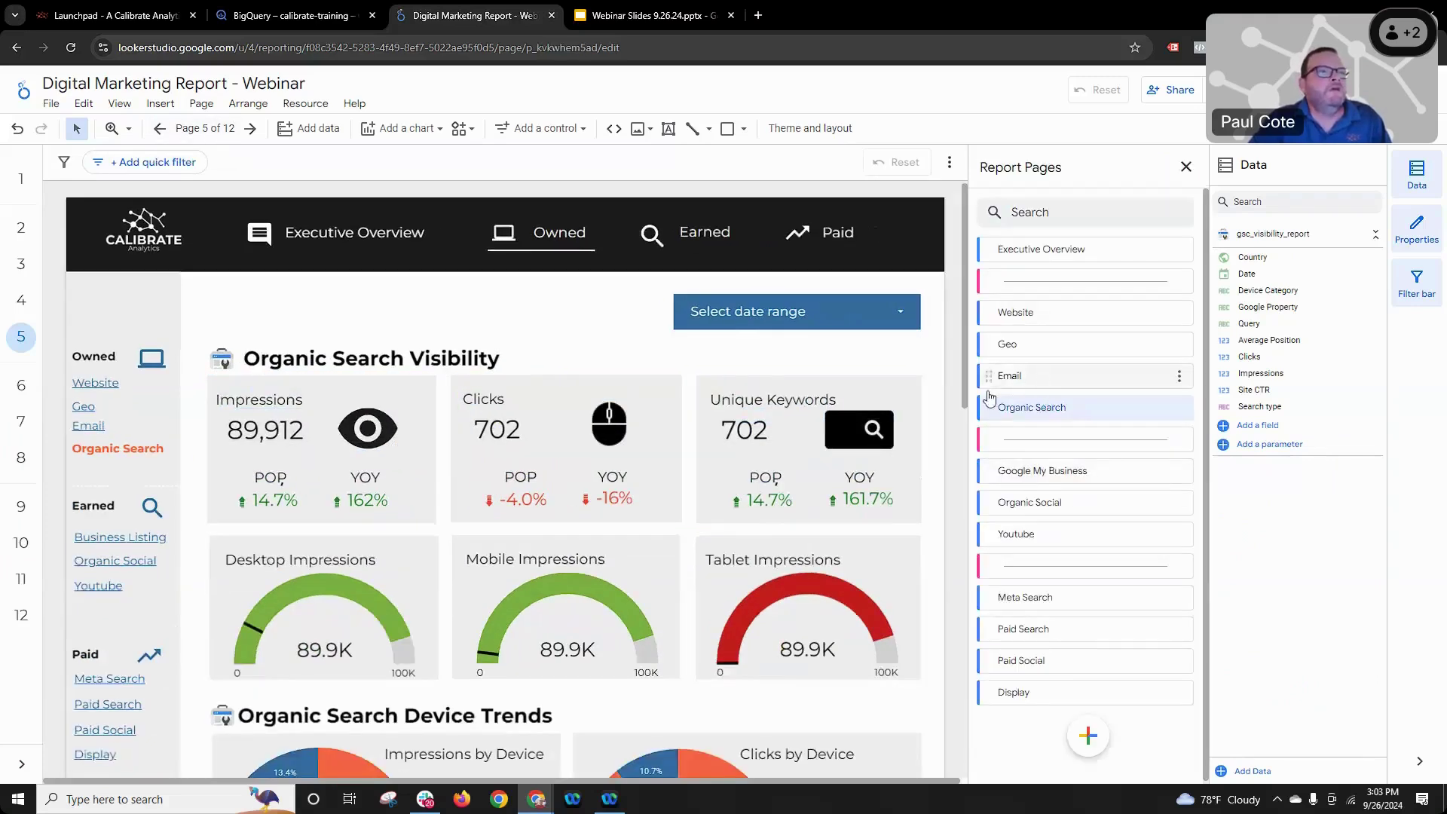
left_click(989, 386)
left_click(380, 437)
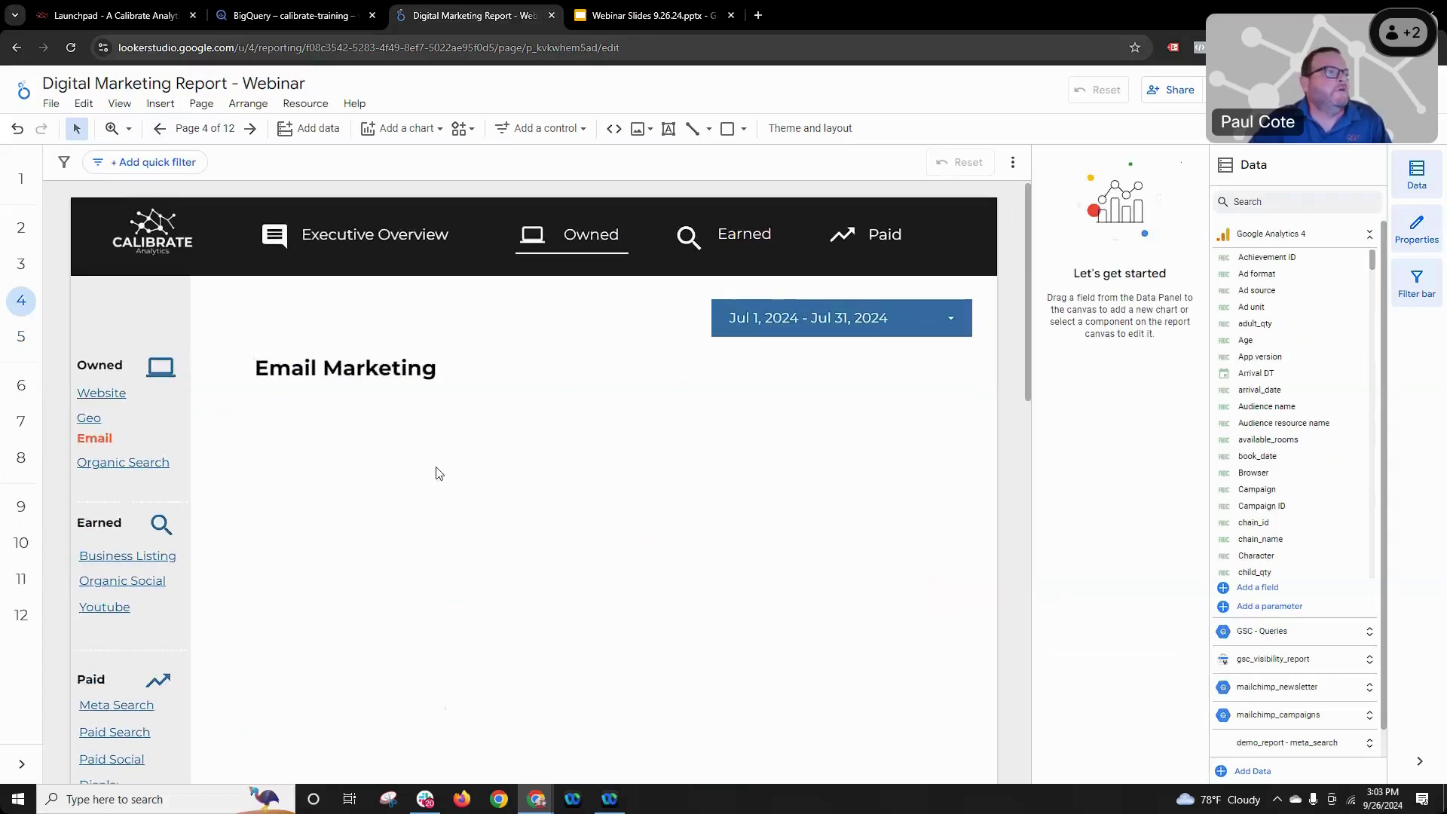
key("ctrl+v")
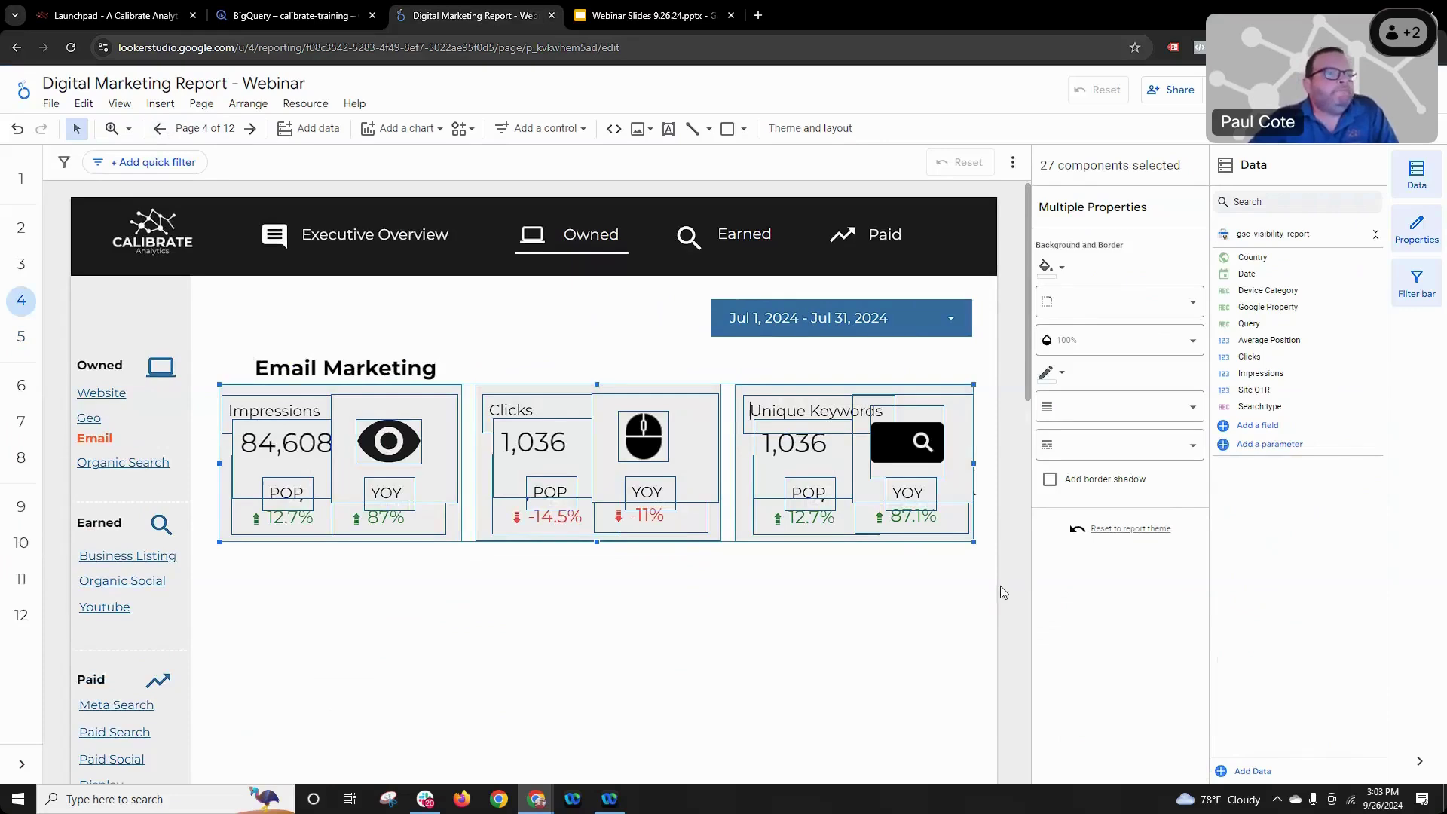
left_click(316, 620)
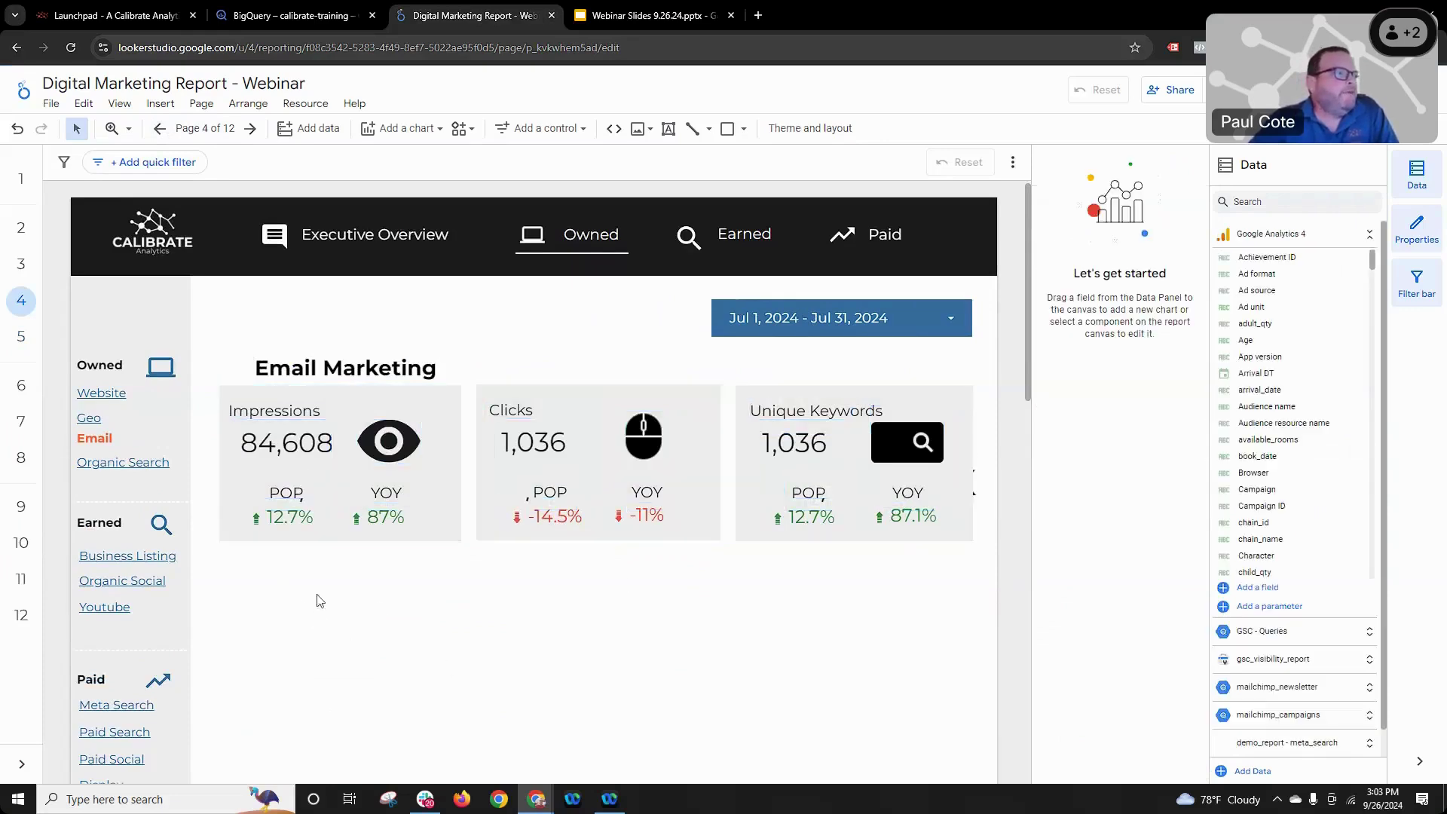
- Set the Impressions scorecard's main value on the Email page to data source mailchimp_newsletter and metric opens_opens_total
left_click(287, 449)
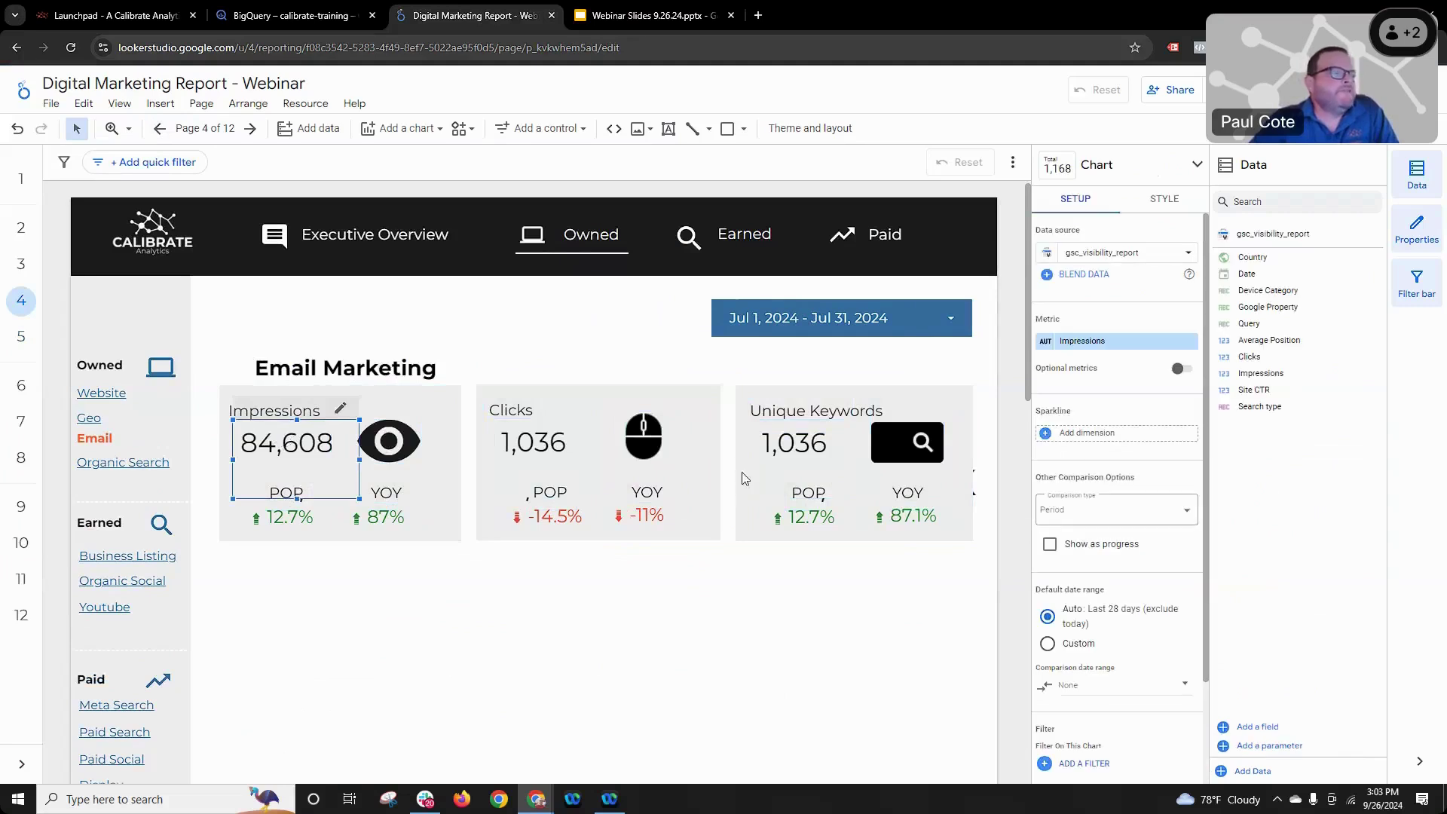
left_click(1125, 260)
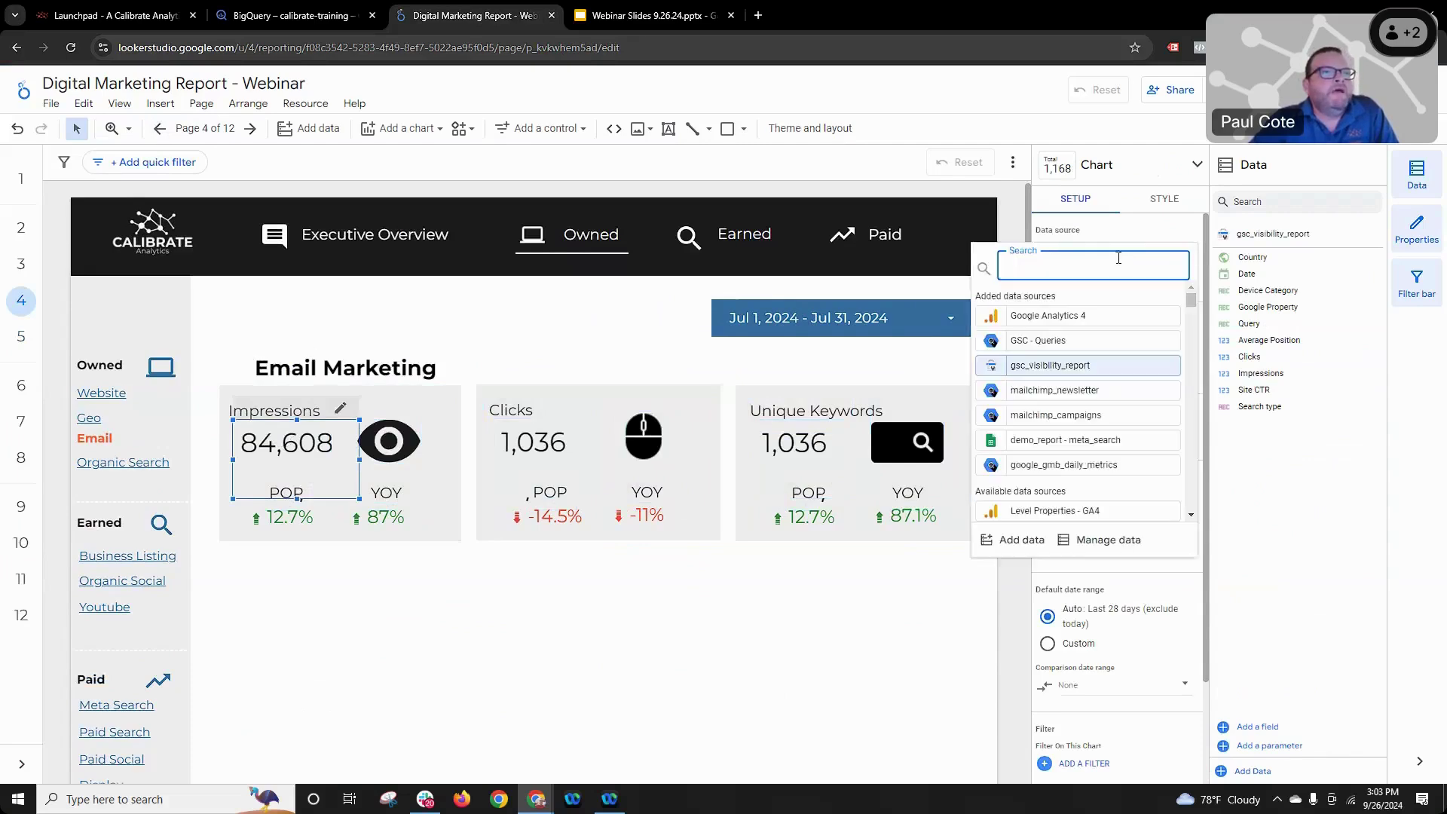
left_click(1083, 393)
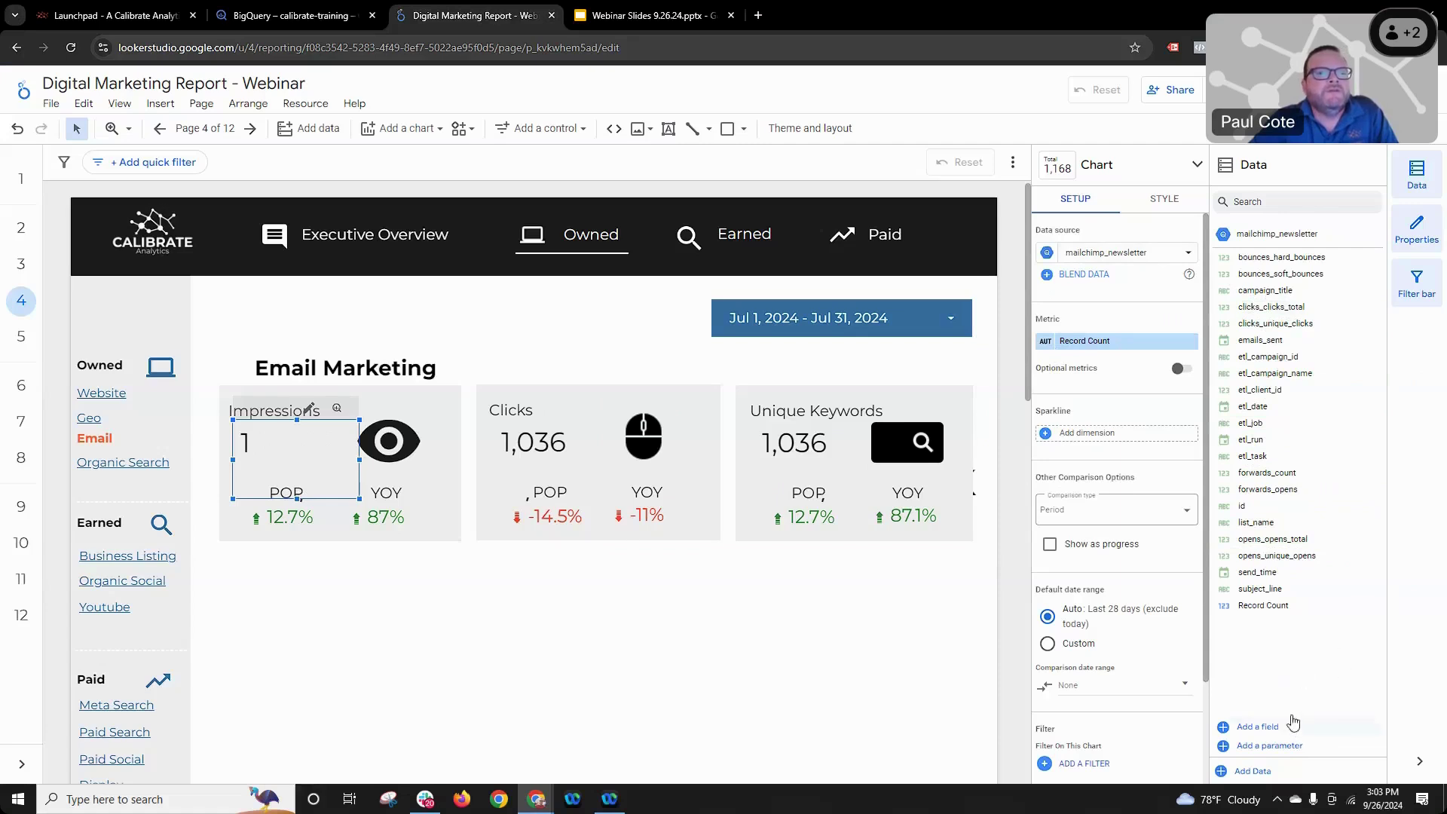
left_click_drag(1270, 538, 1085, 341)
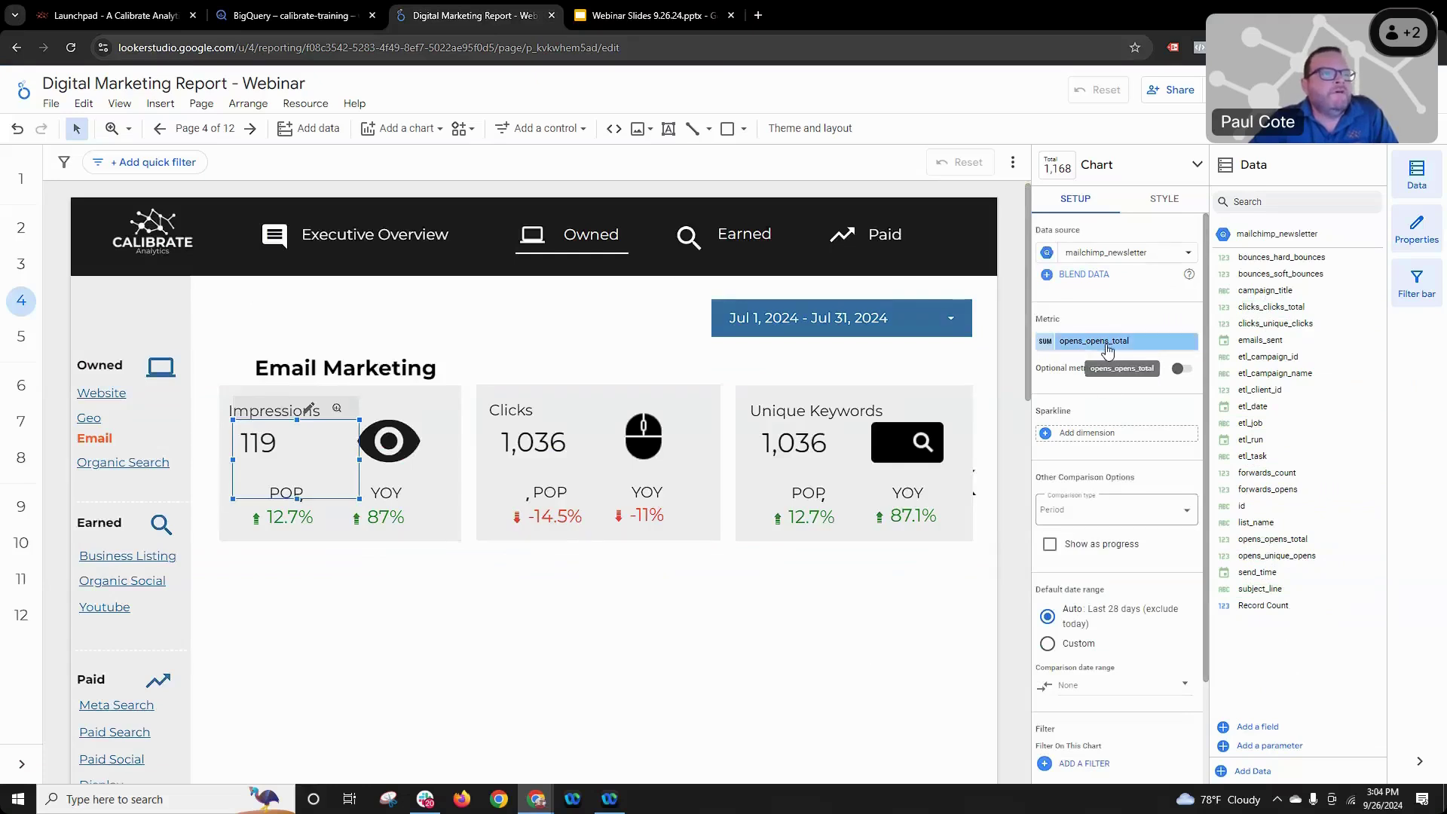
left_click(391, 612)
- Set the POP comparison in the Impressions scorecard to data source mailchimp_newsletter and metric opens_opens_total
left_click(284, 507)
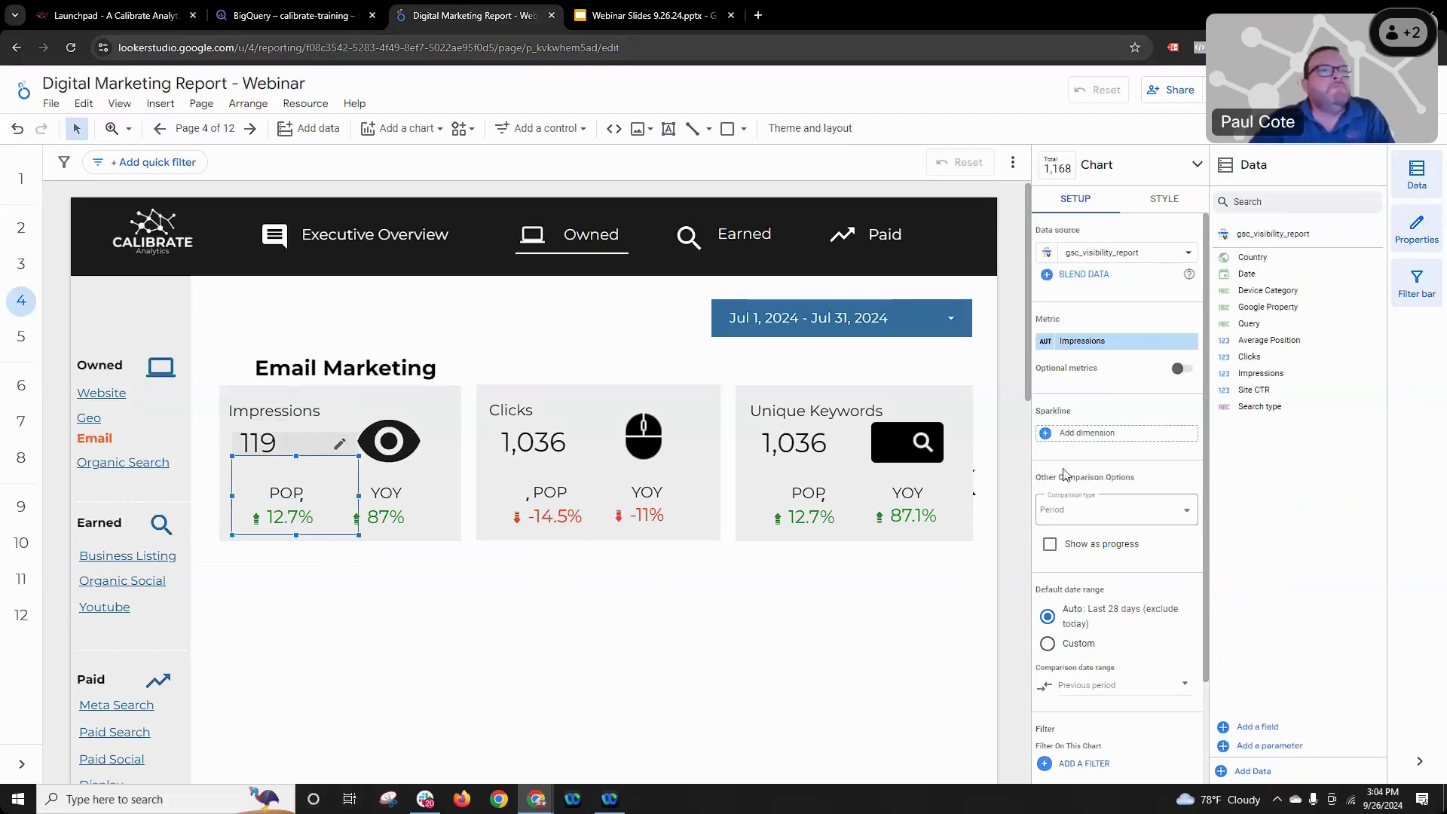
left_click(1131, 252)
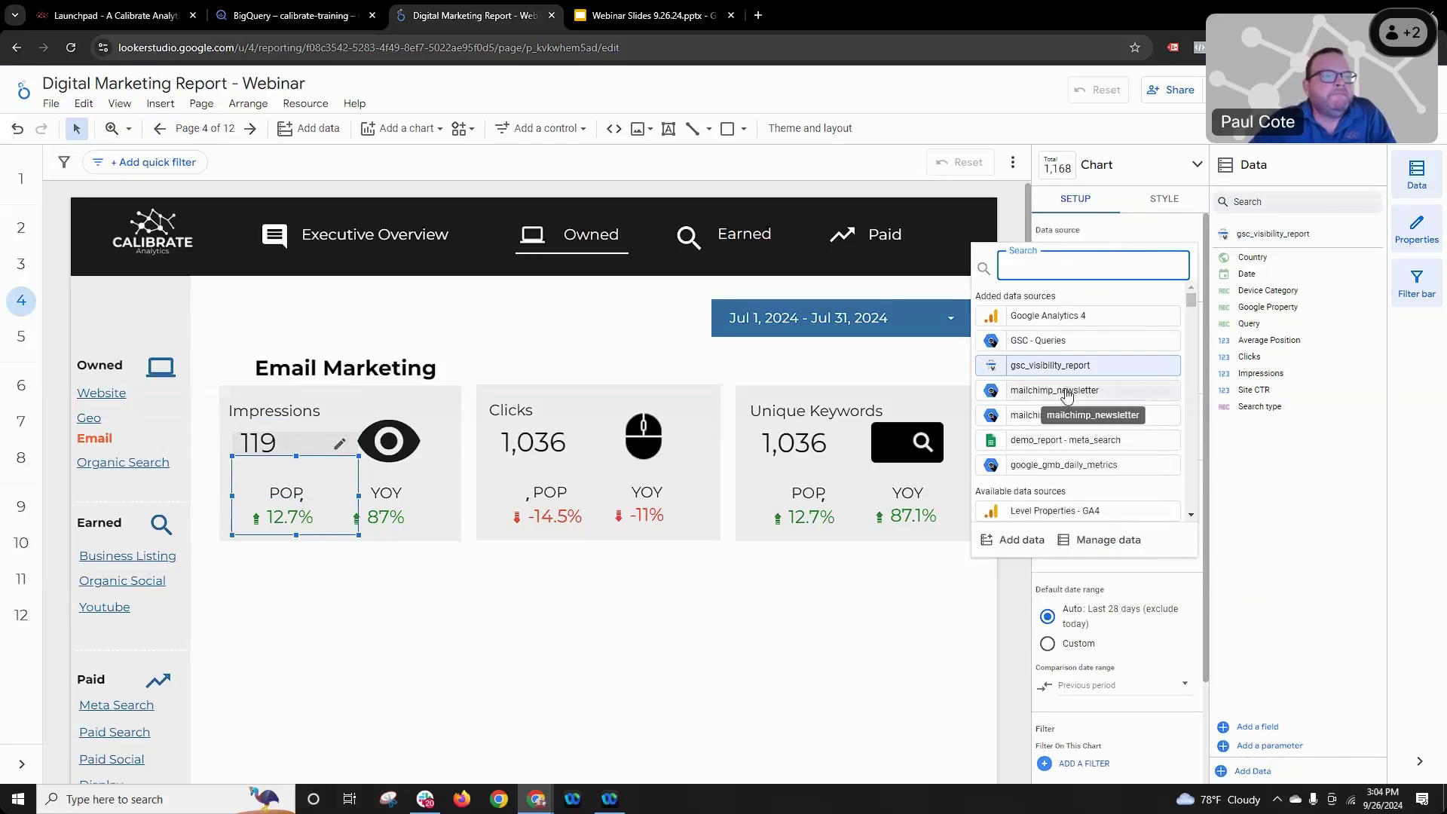
left_click(1098, 389)
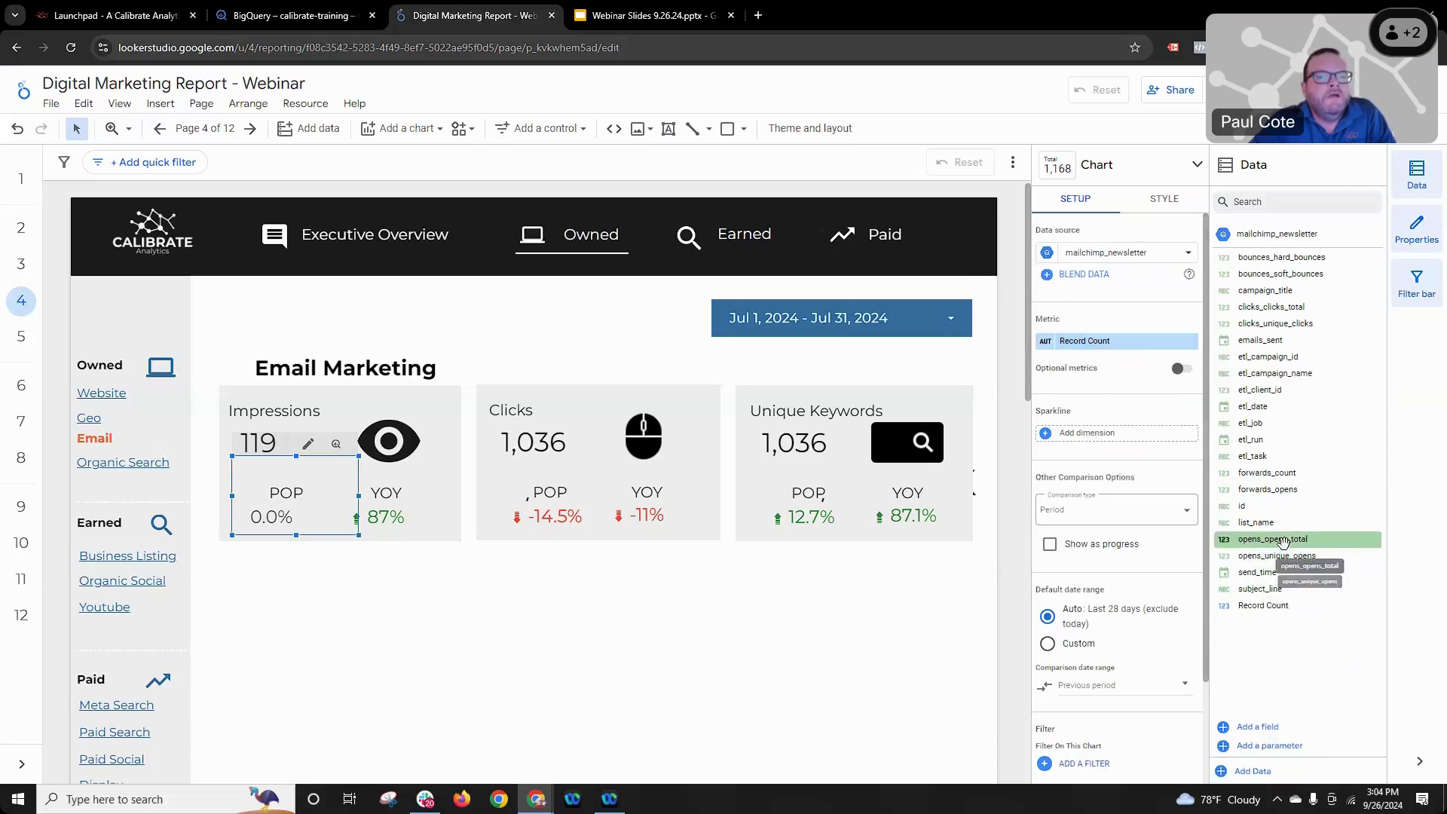
left_click_drag(1283, 541, 829, 477)
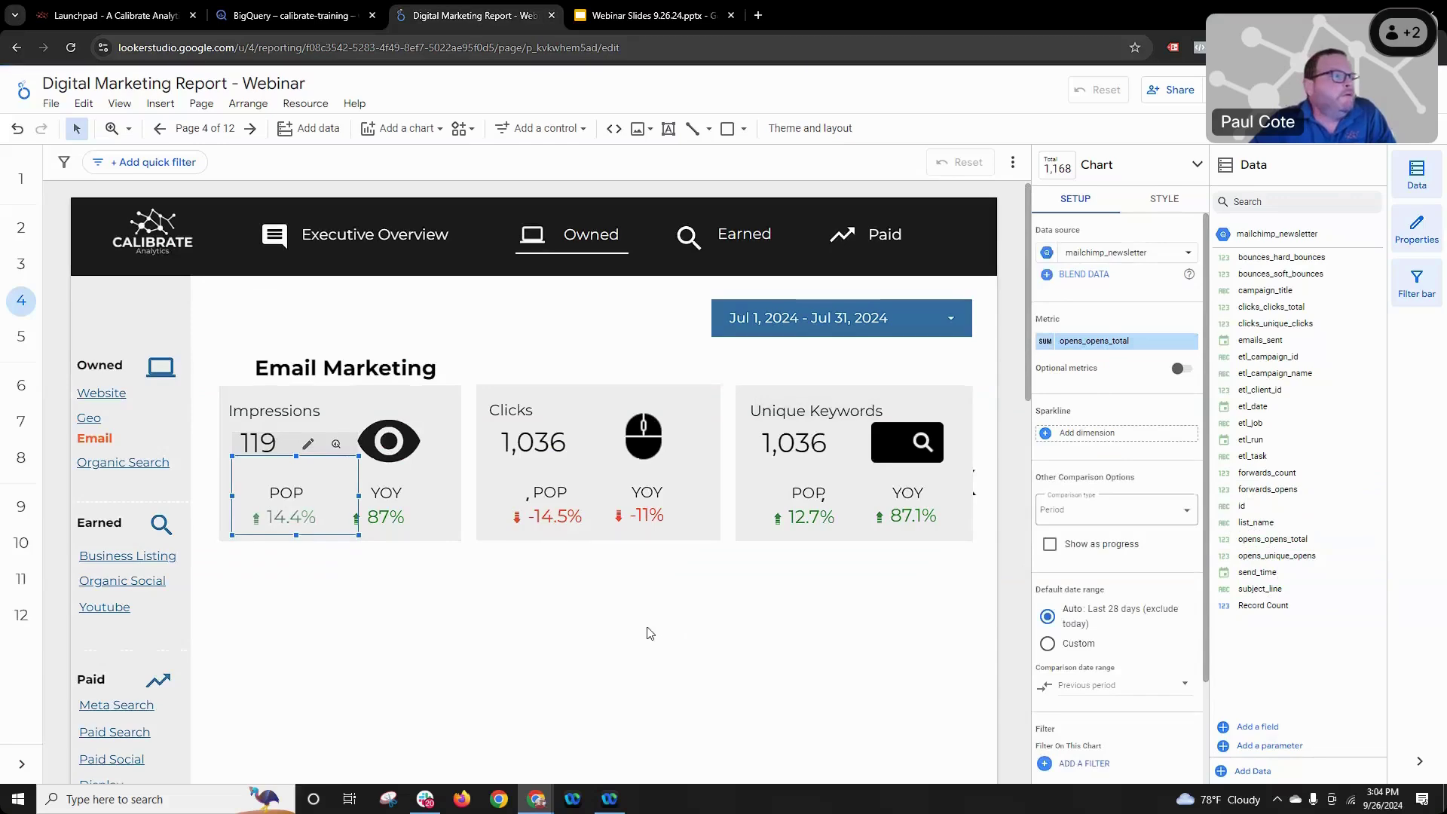
- Set the YOY comparison in the Impressions scorecard to data source mailchimp_newsletter and metric opens_opens_total
left_click(388, 516)
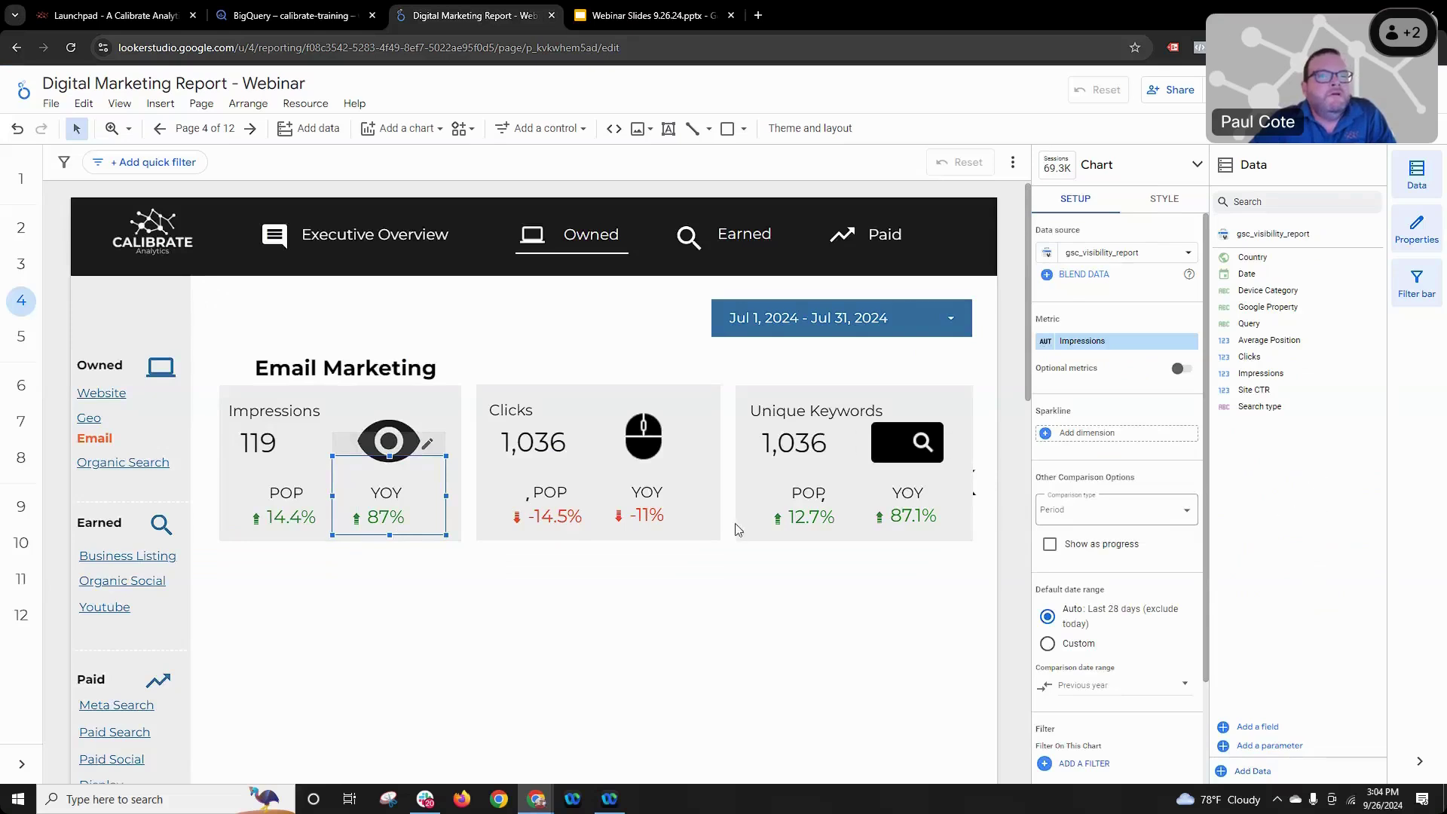
left_click(1107, 255)
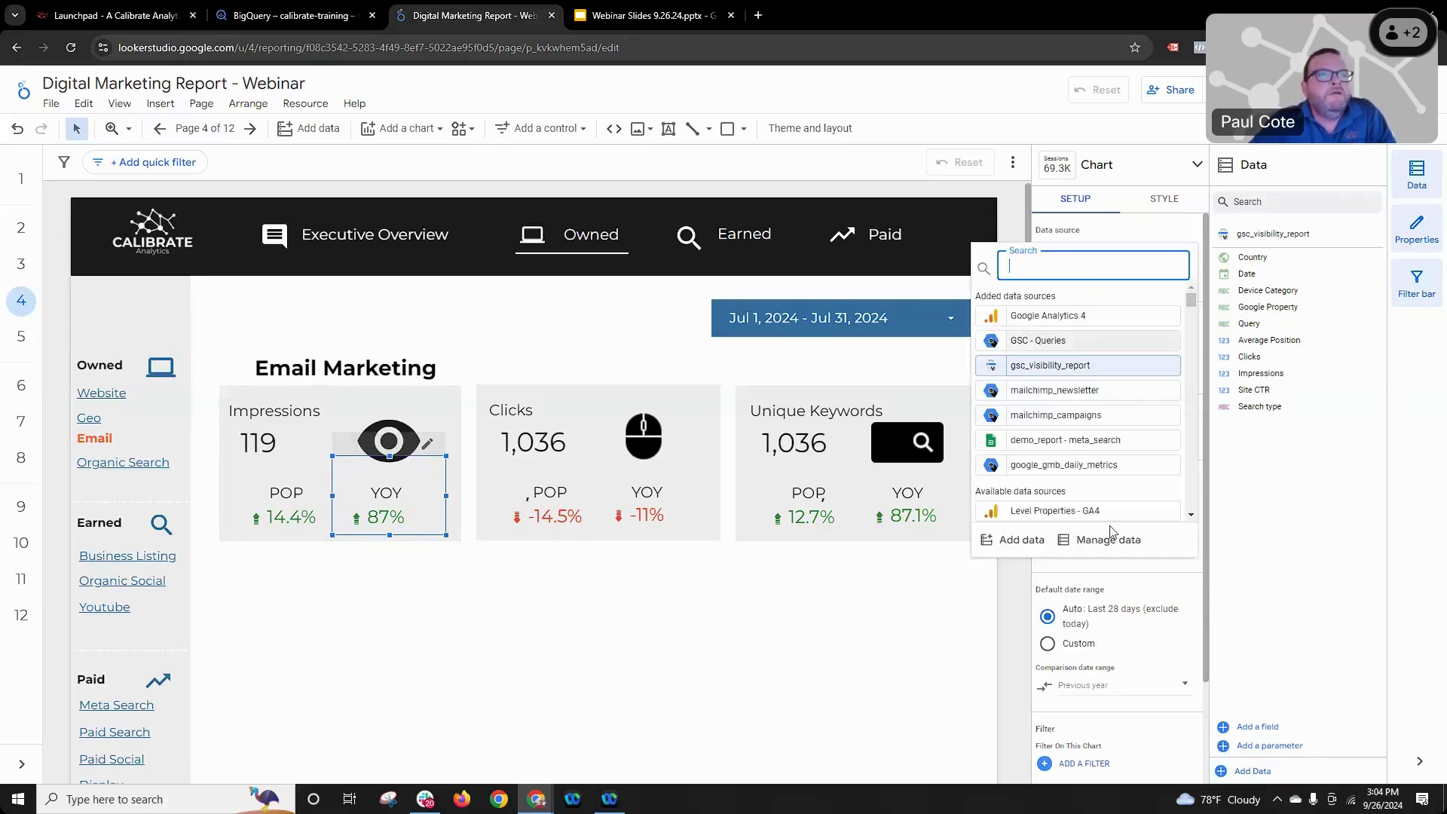
left_click(1059, 392)
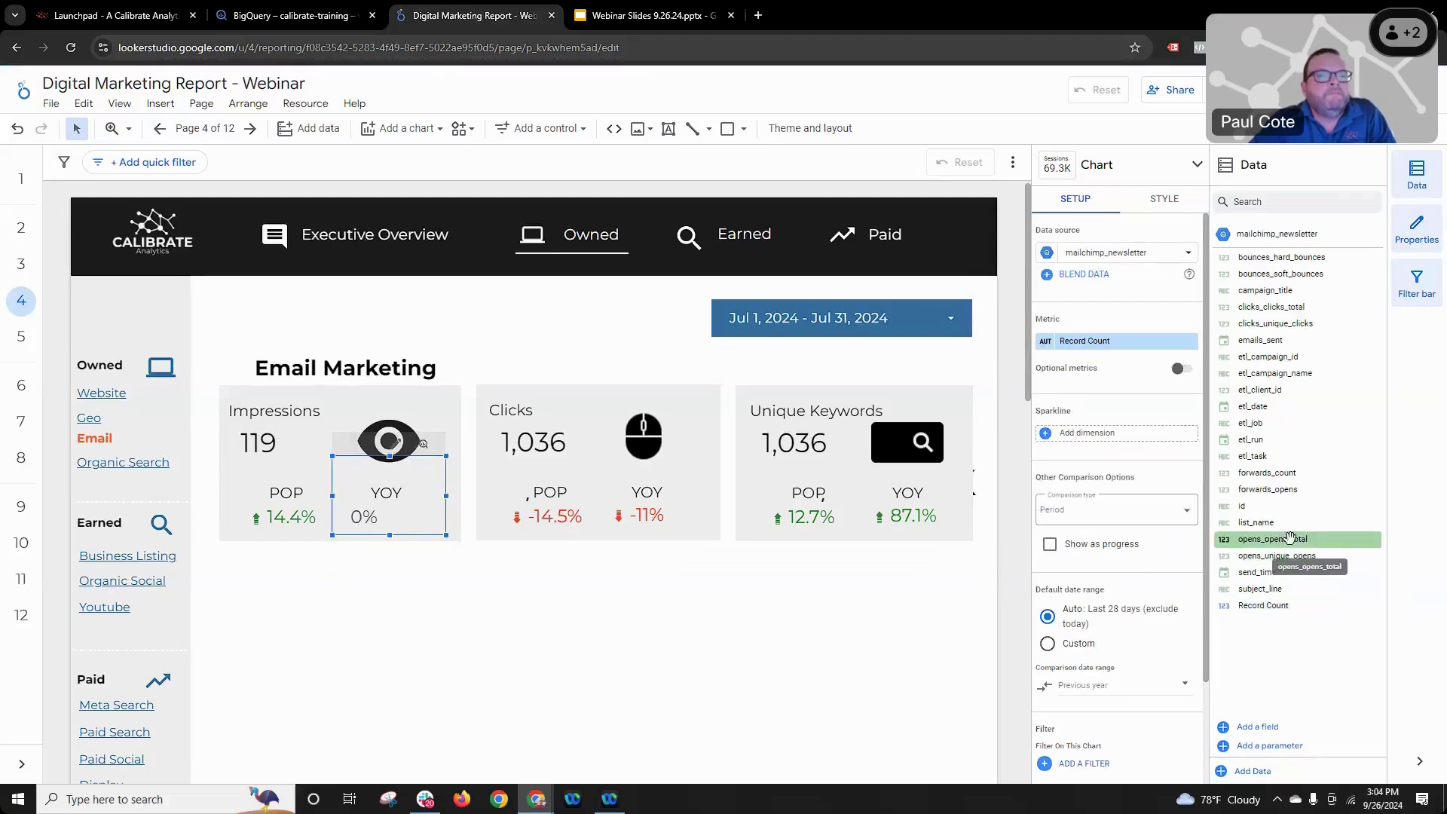
left_click_drag(1188, 450, 1115, 341)
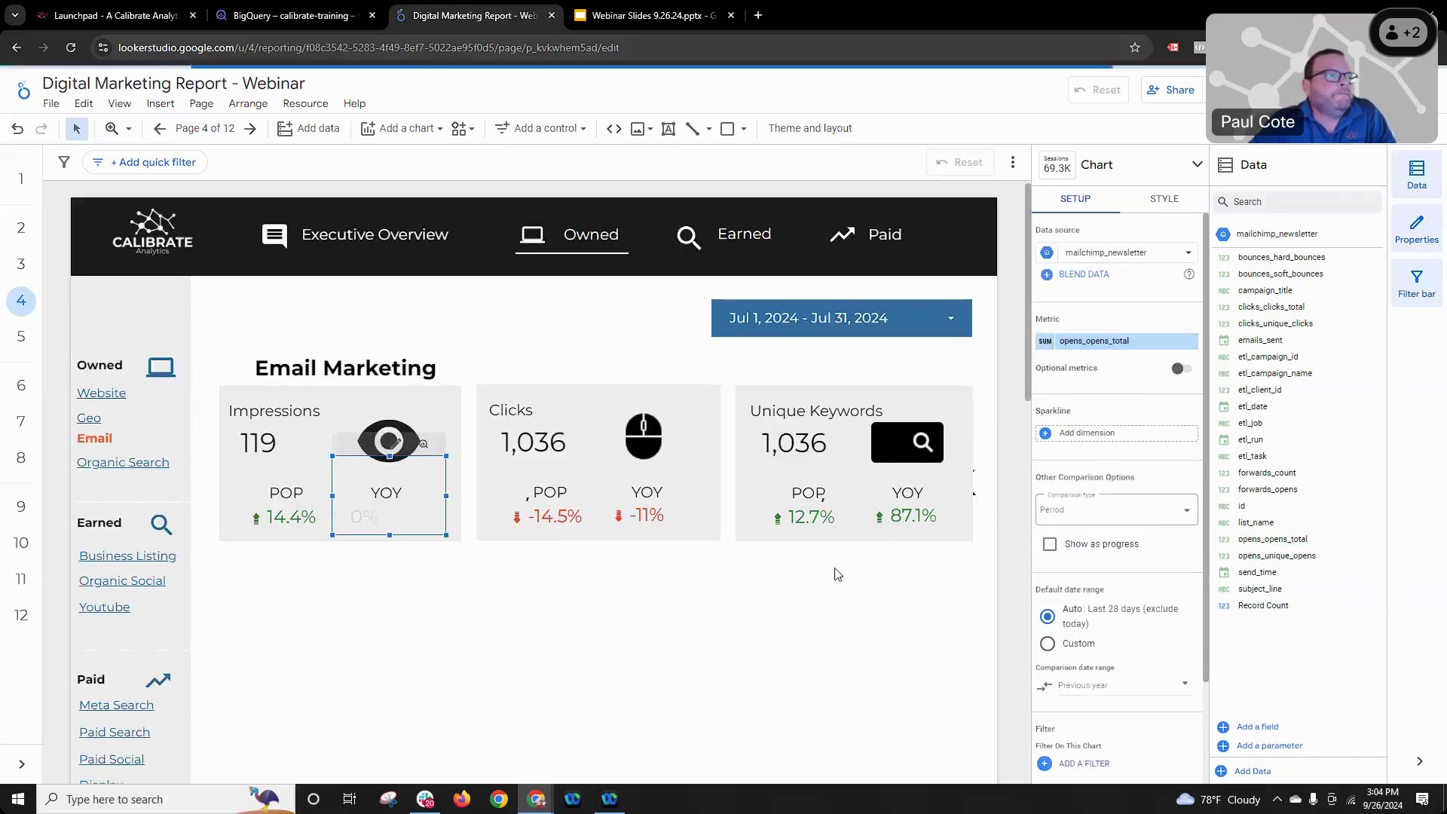
- Change the Impressions scorecard's title text to Total Opens
double_click(314, 411)
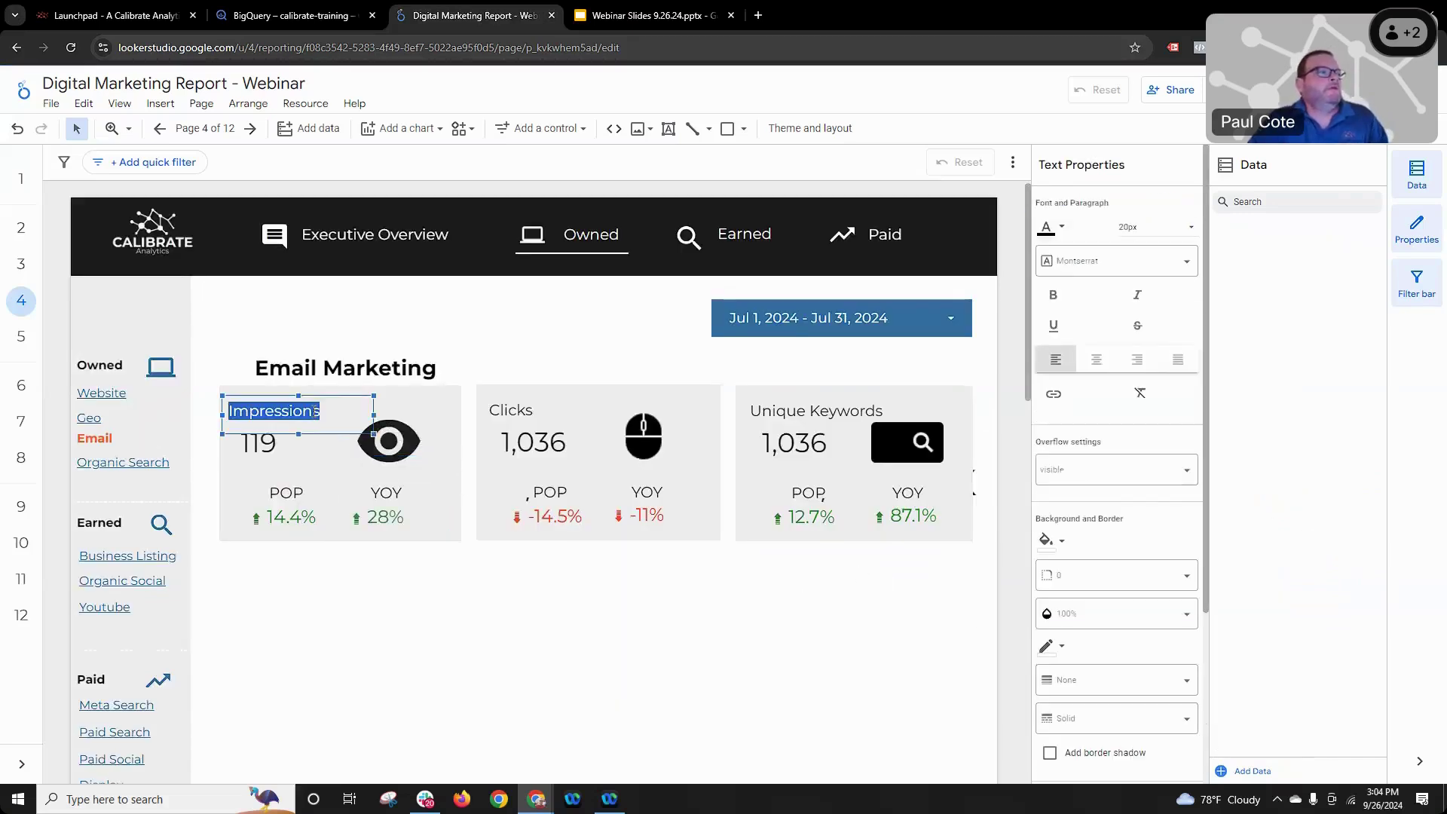
type("Tota")
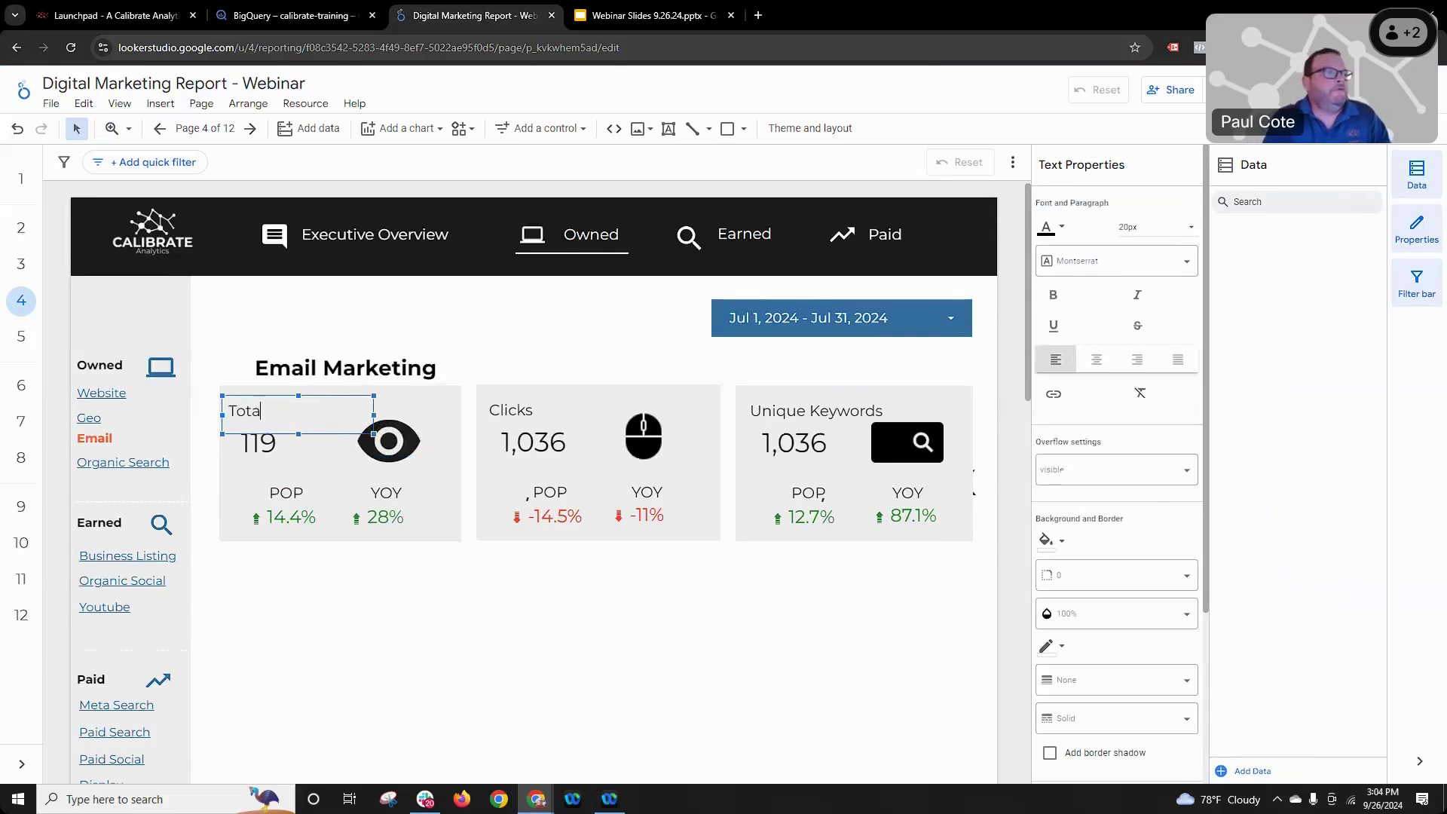
type("l Opens")
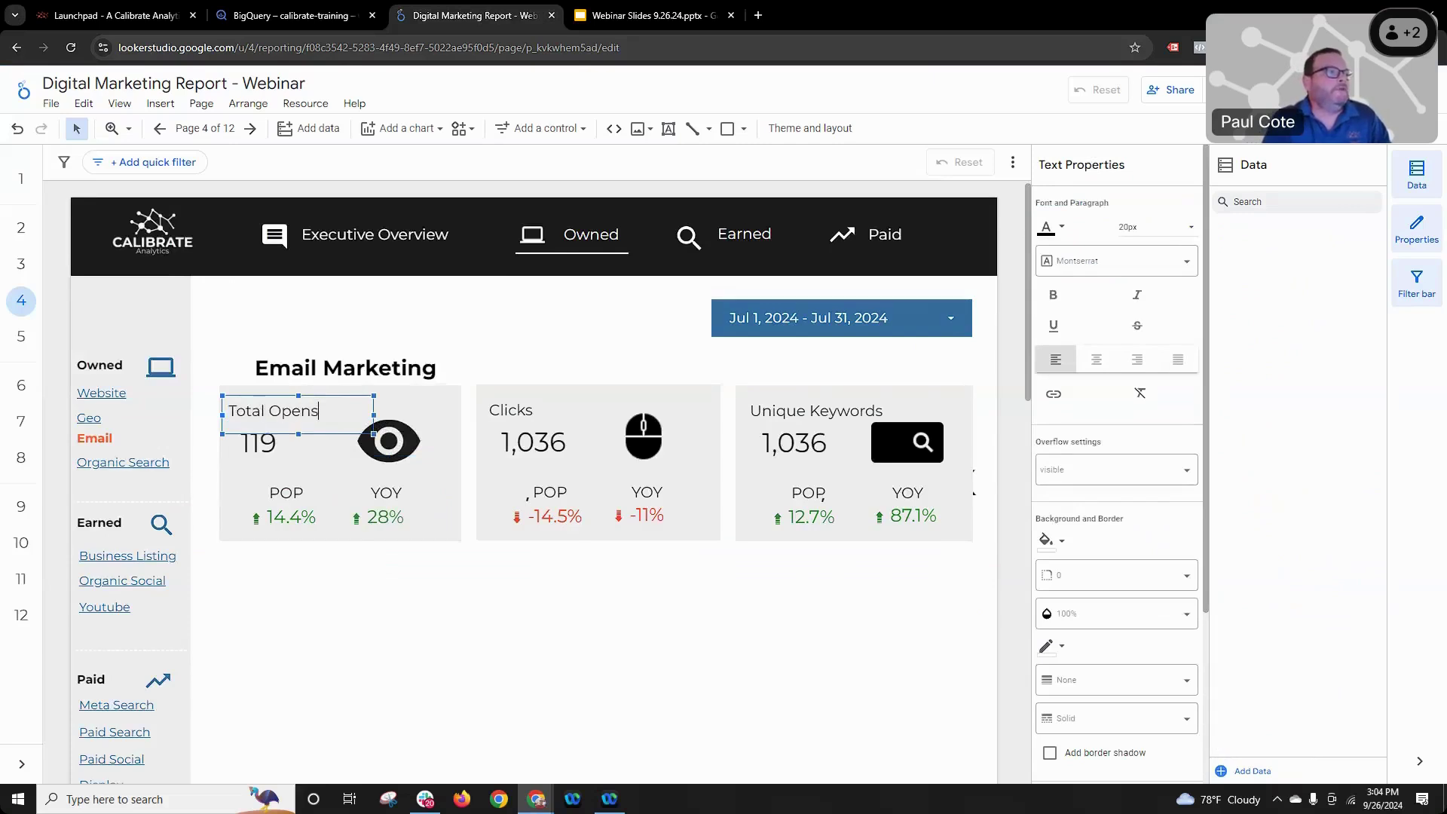
left_click(682, 618)
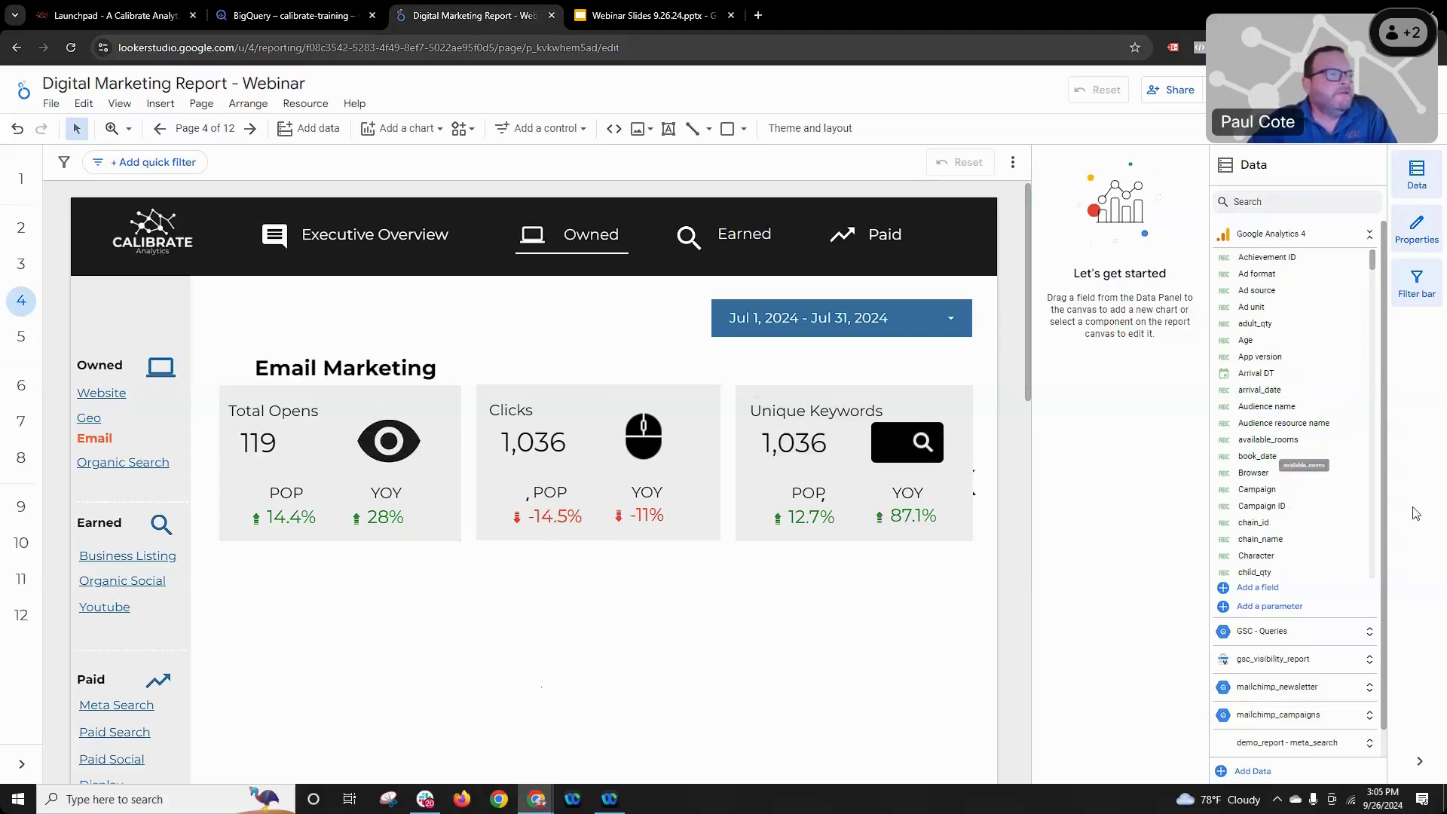
- Set the Clicks scorecard's main value to data source mailchimp_newsletter with metric clicks_clicks_total
left_click(535, 443)
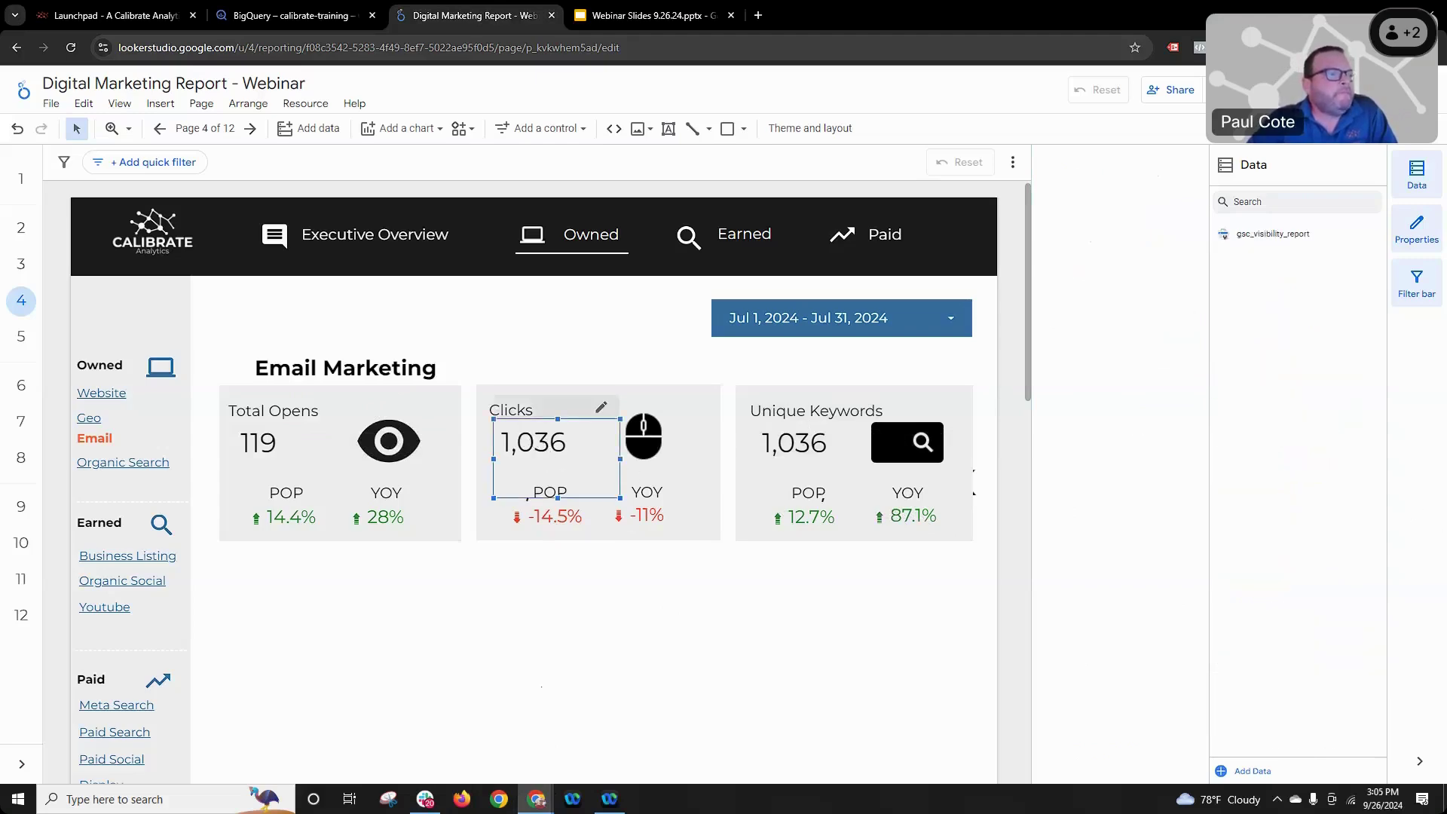
left_click(1116, 262)
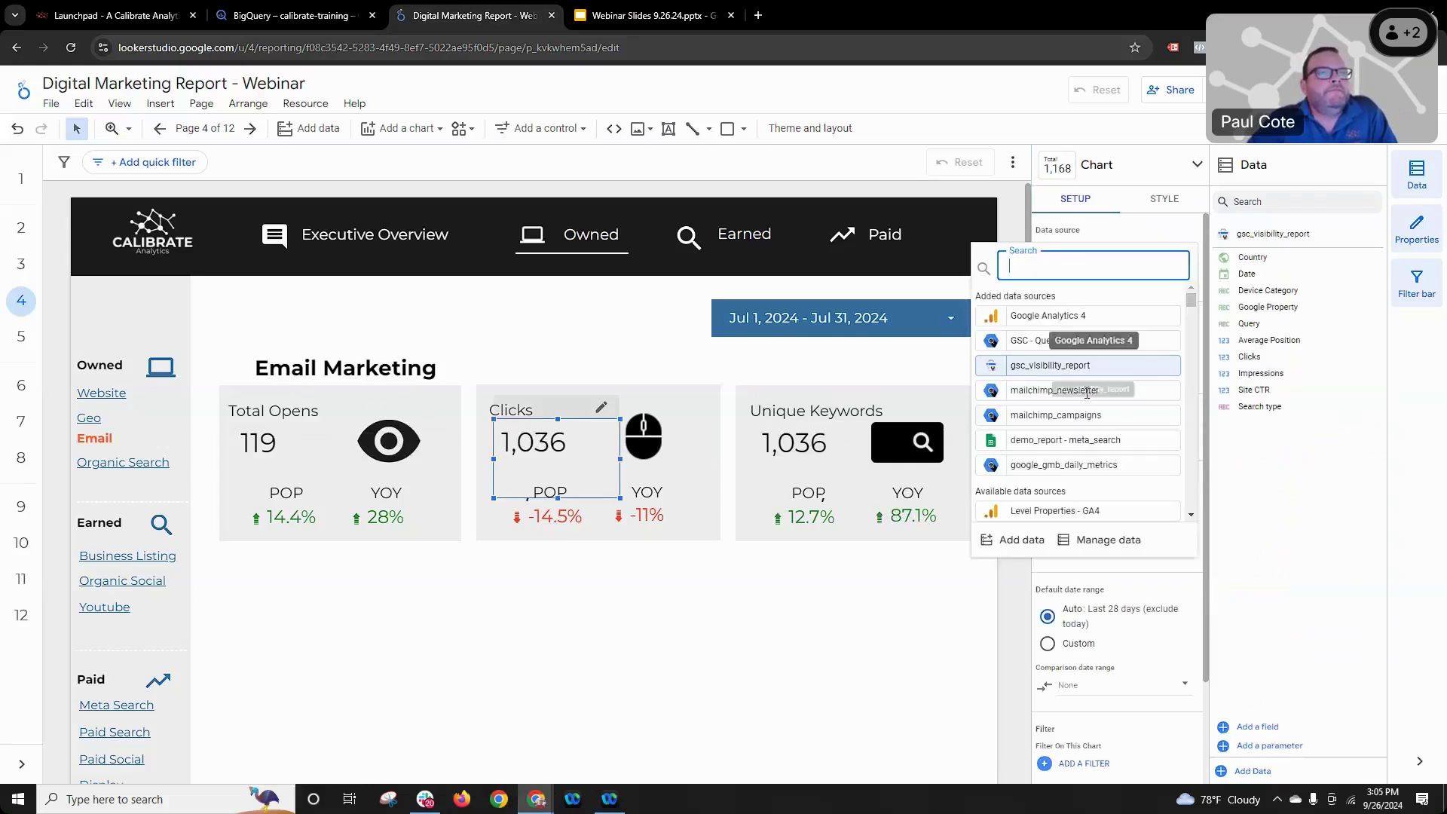
left_click(1104, 389)
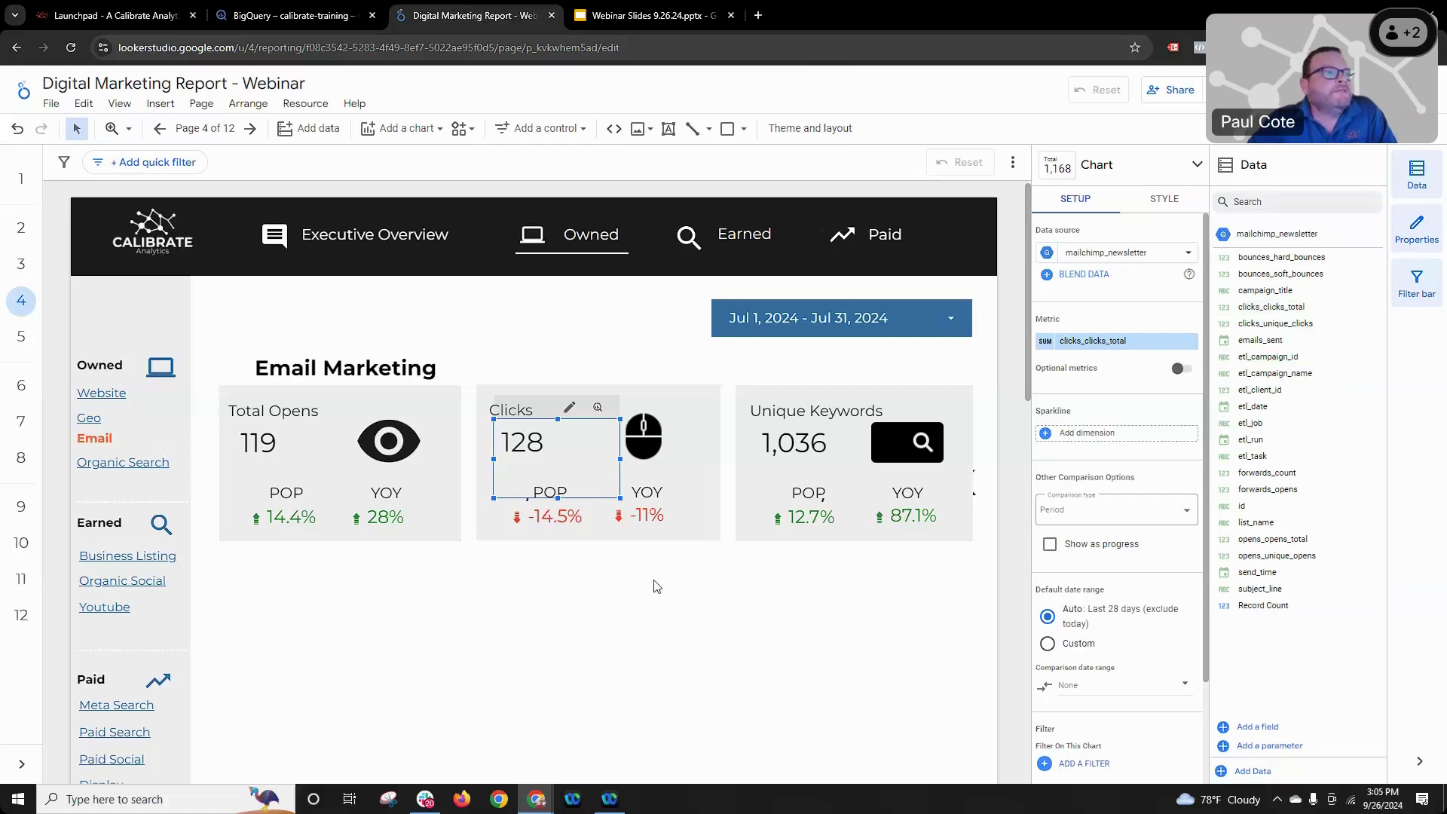
- Set the POP comparison in the Clicks scorecard to data source mailchimp_newsletter with metric clicks_clicks_total
left_click(555, 522)
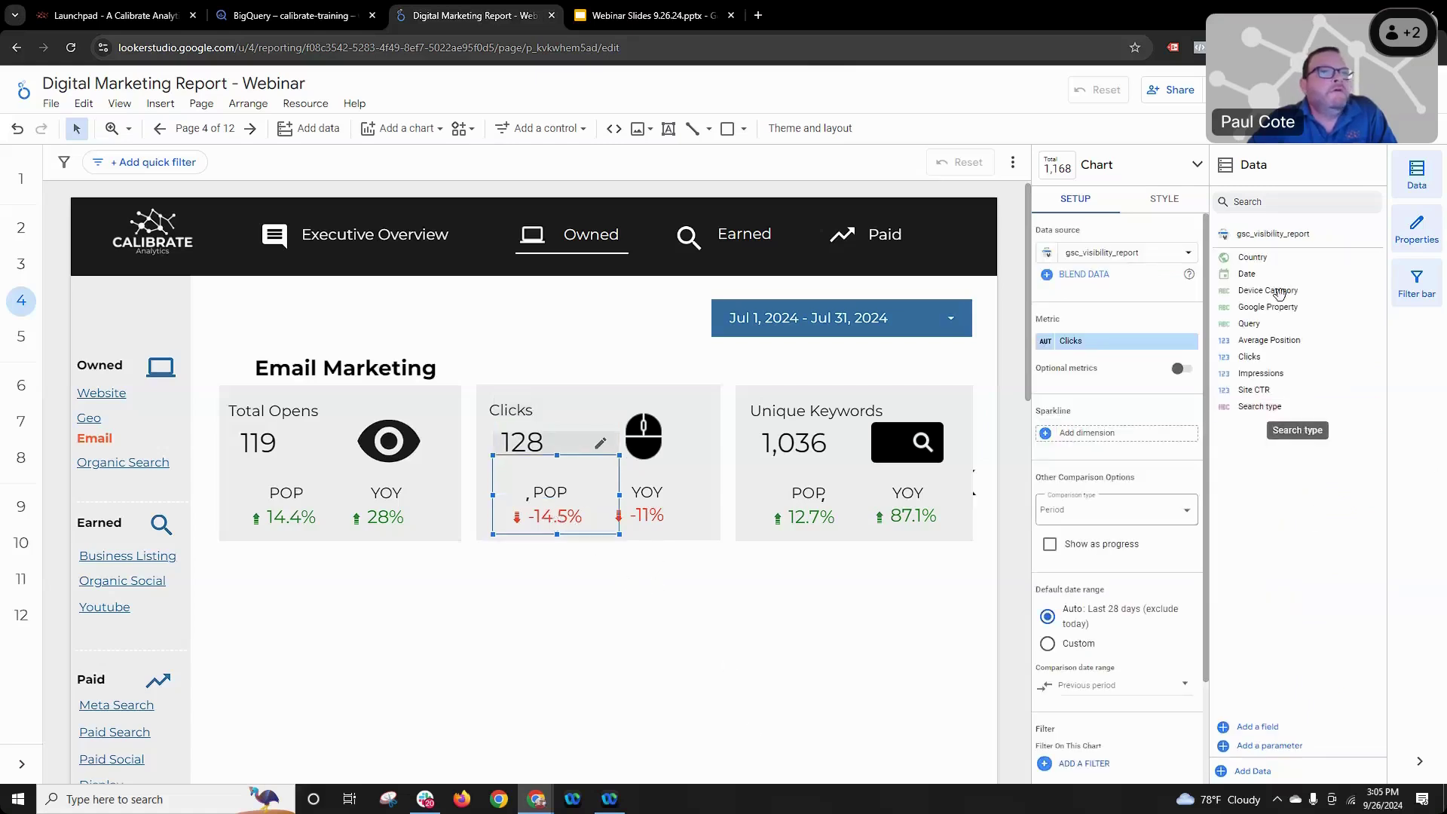
left_click(1122, 261)
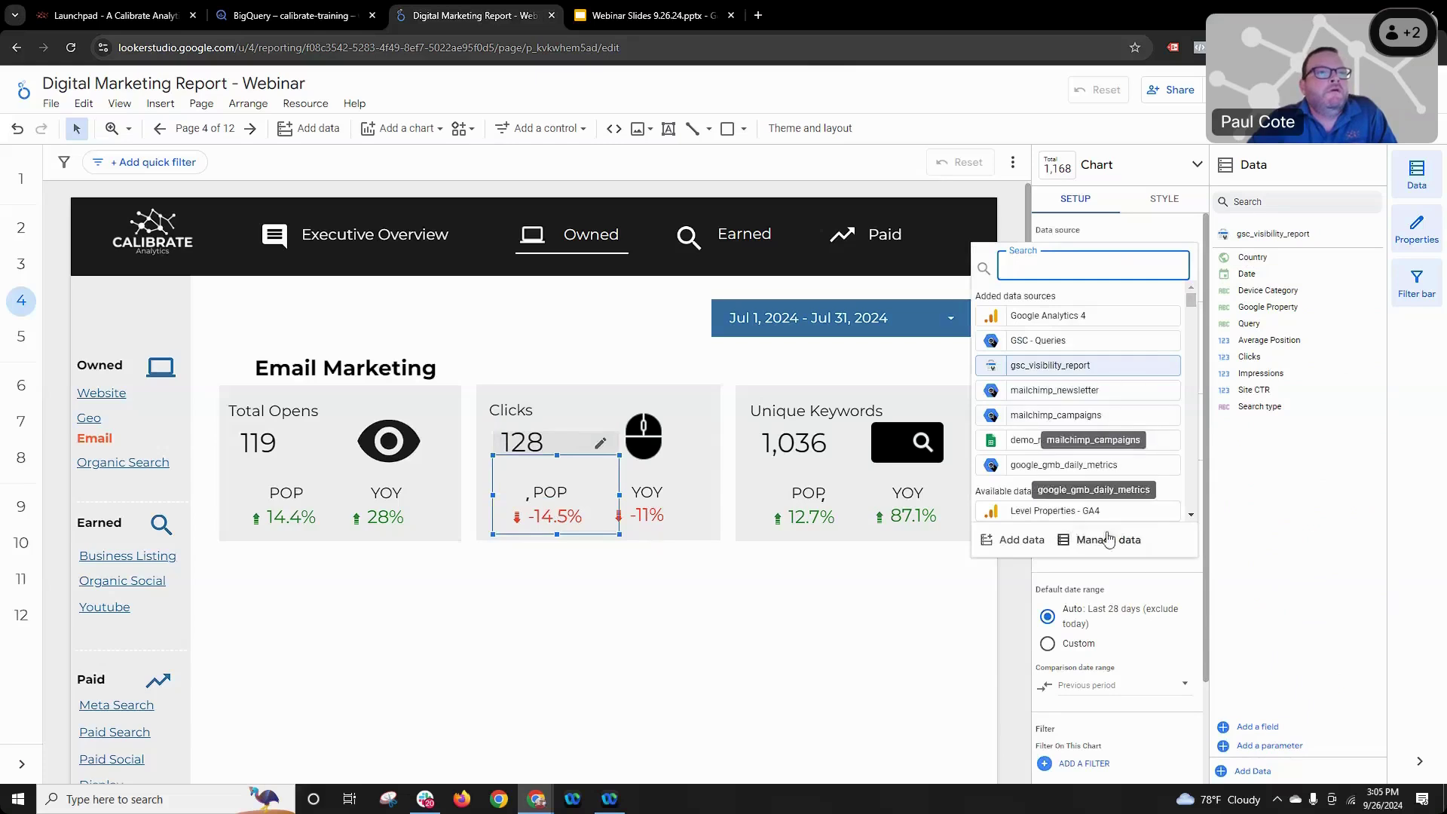
left_click(1096, 413)
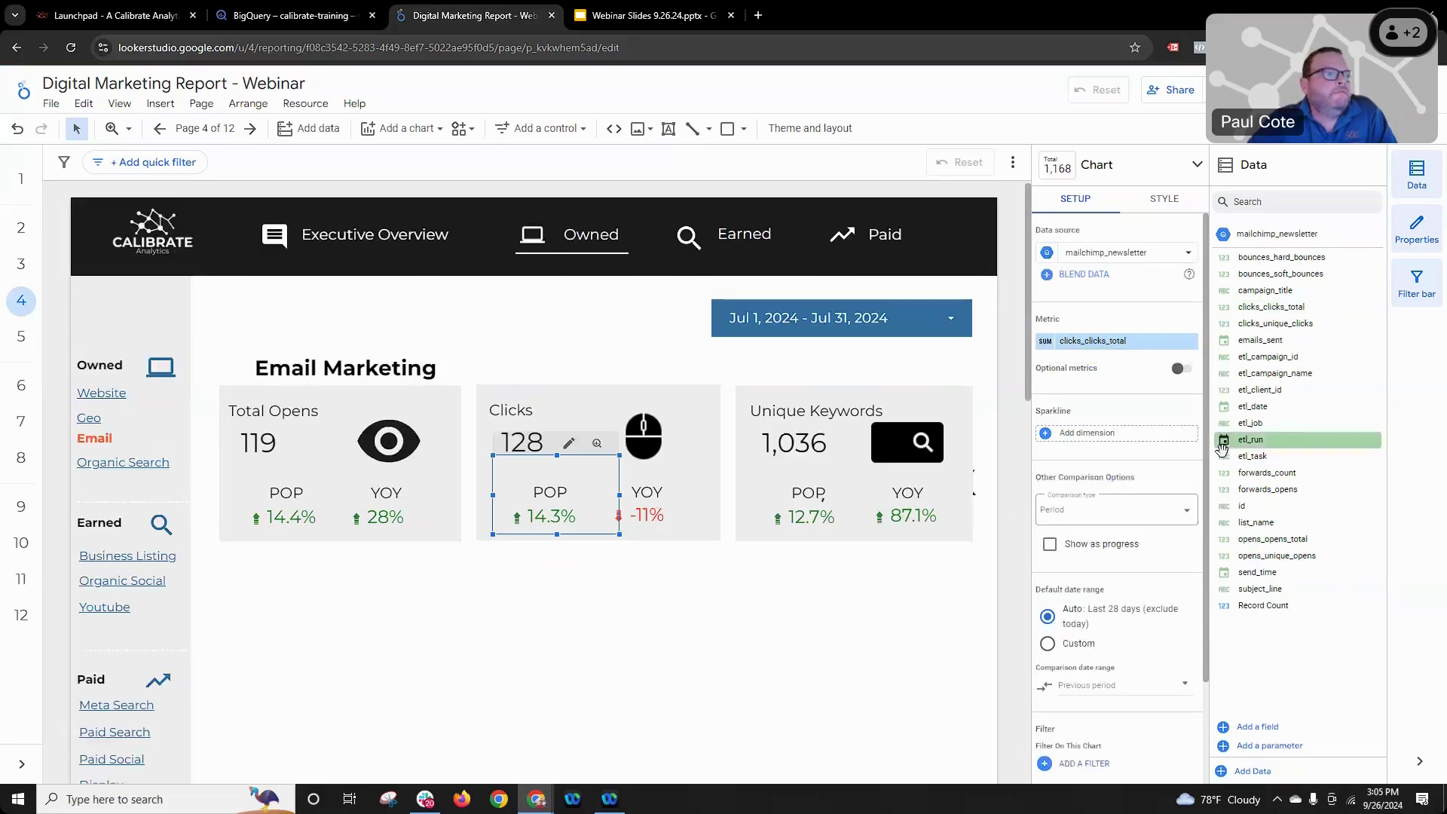
- Set the YOY comparison in the Clicks scorecard to data source mailchimp_newsletter with metric clicks_clicks_total
left_click(657, 502)
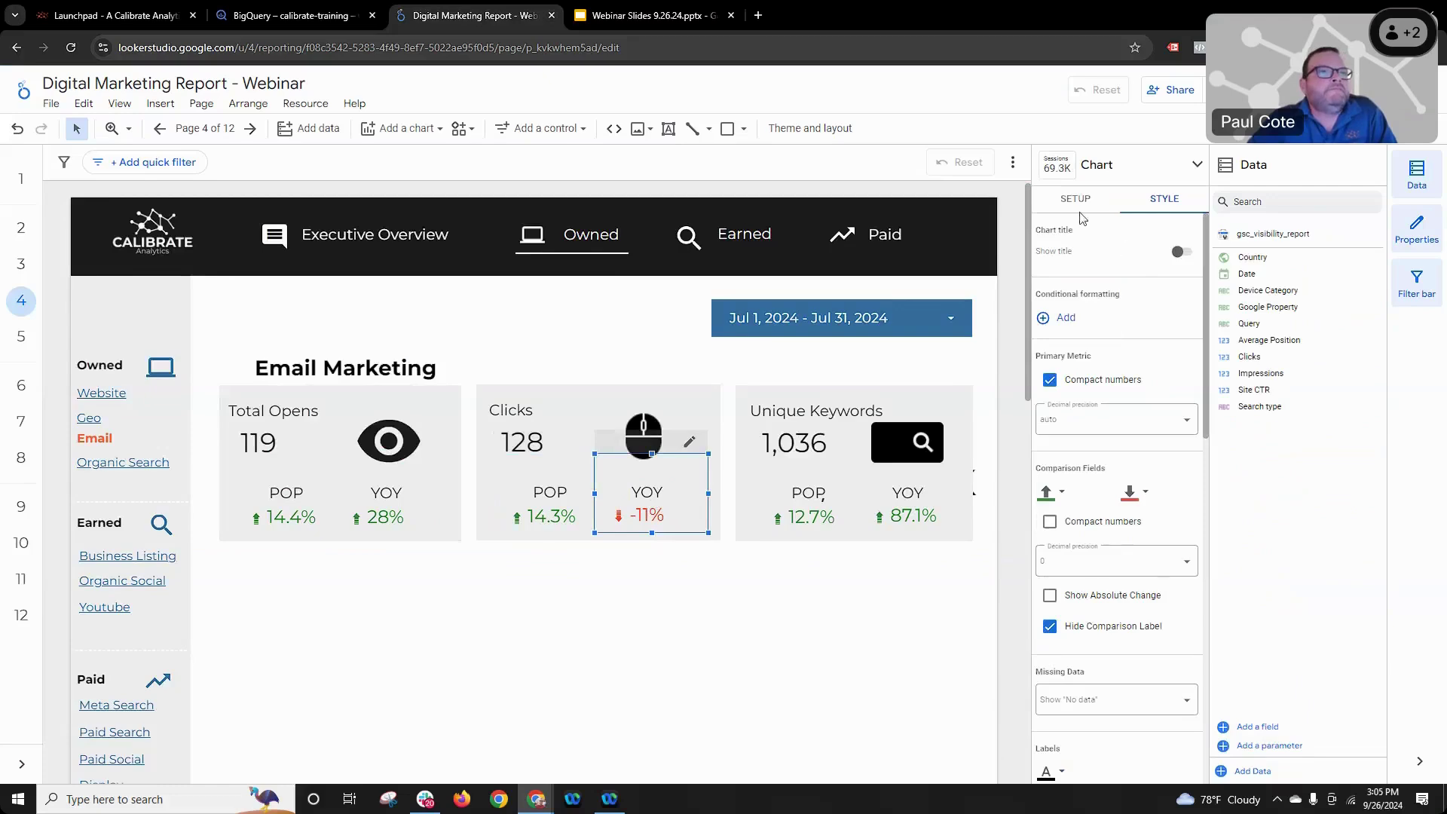
left_click(1077, 200)
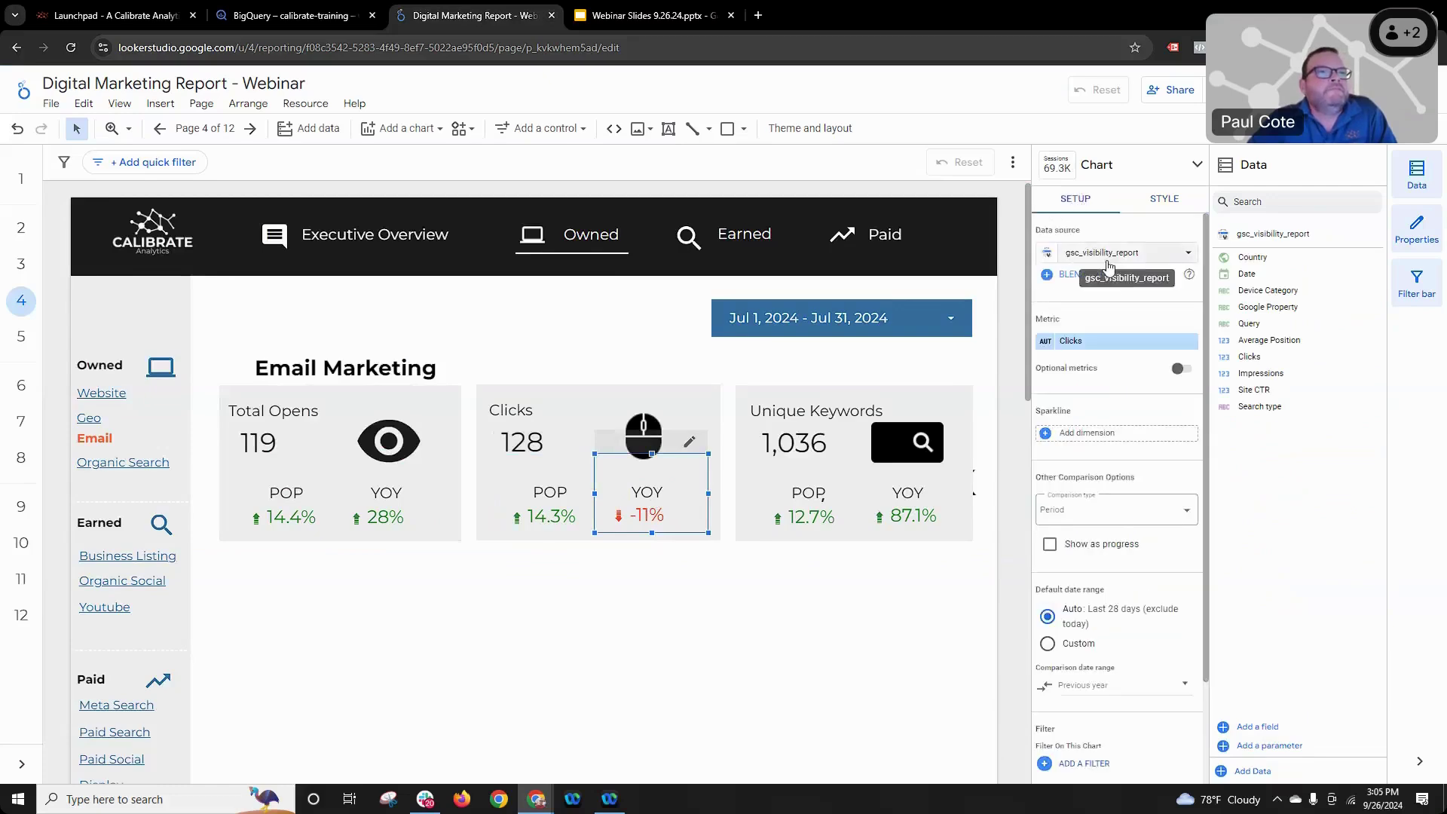
left_click(1098, 260)
left_click(1074, 400)
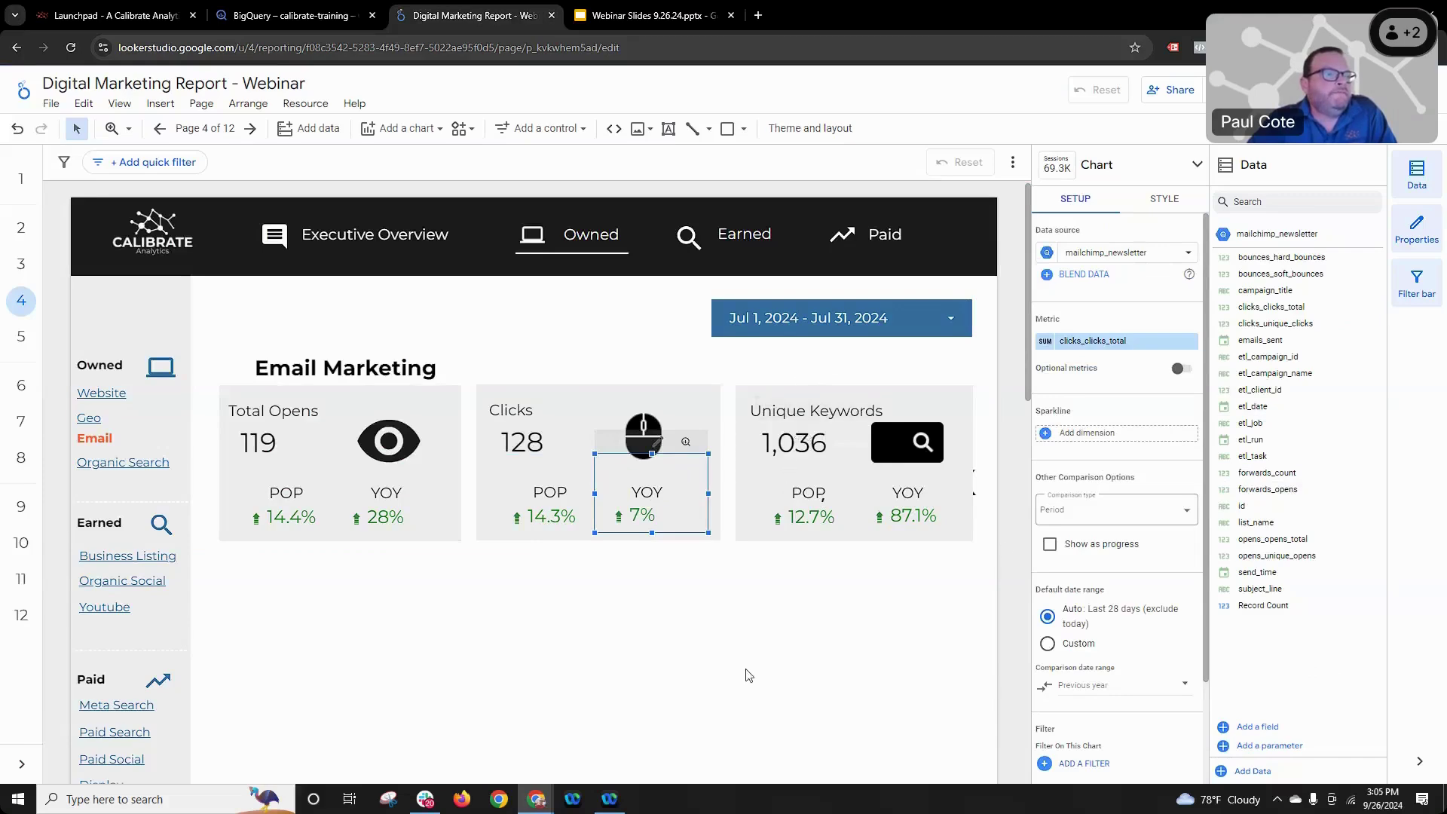
- Set the Unique Keywords scorecard's main value to data source mailchimp_newsletter and metric bounces_hard_bounces
left_click(801, 433)
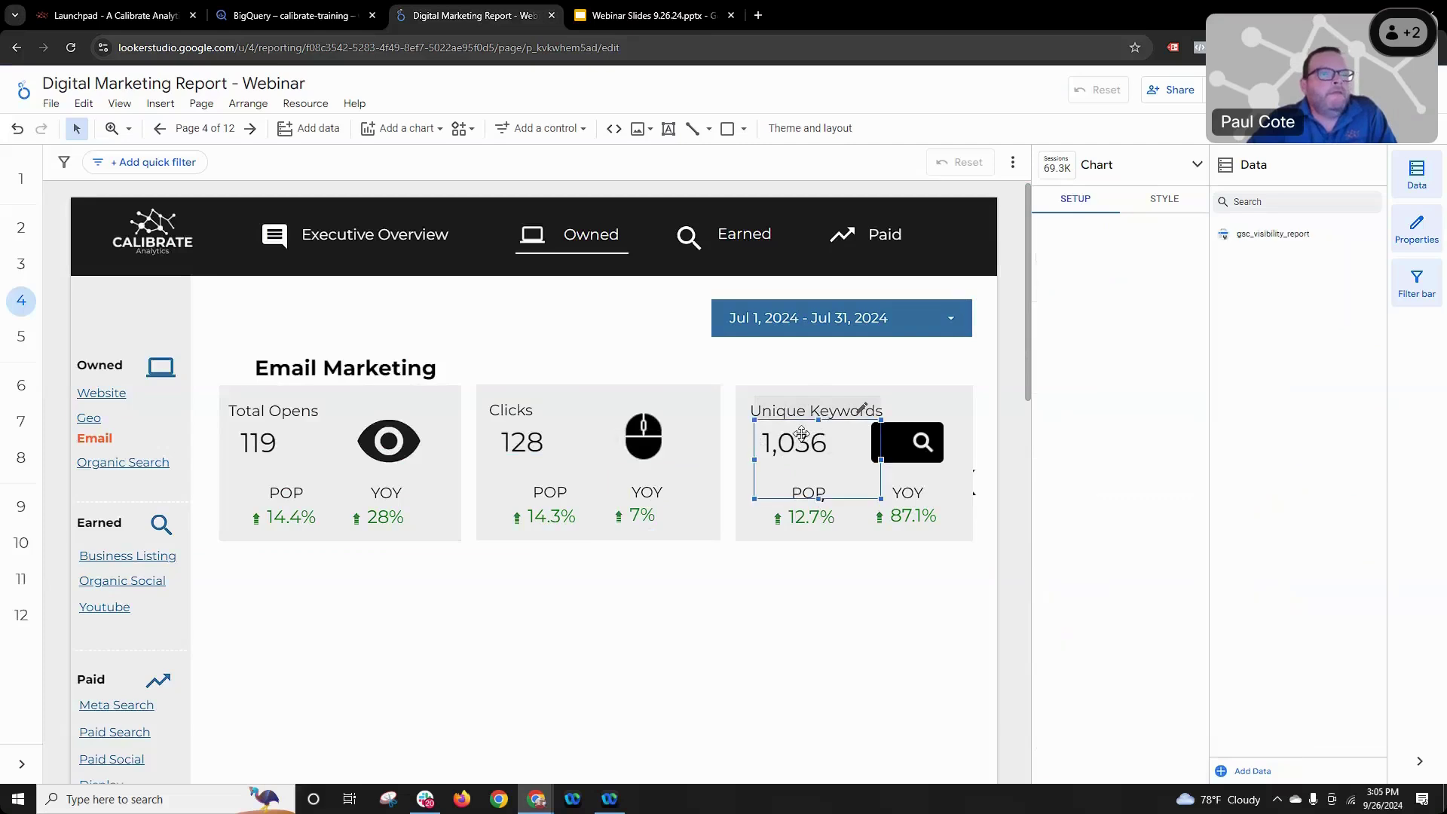
left_click(1108, 257)
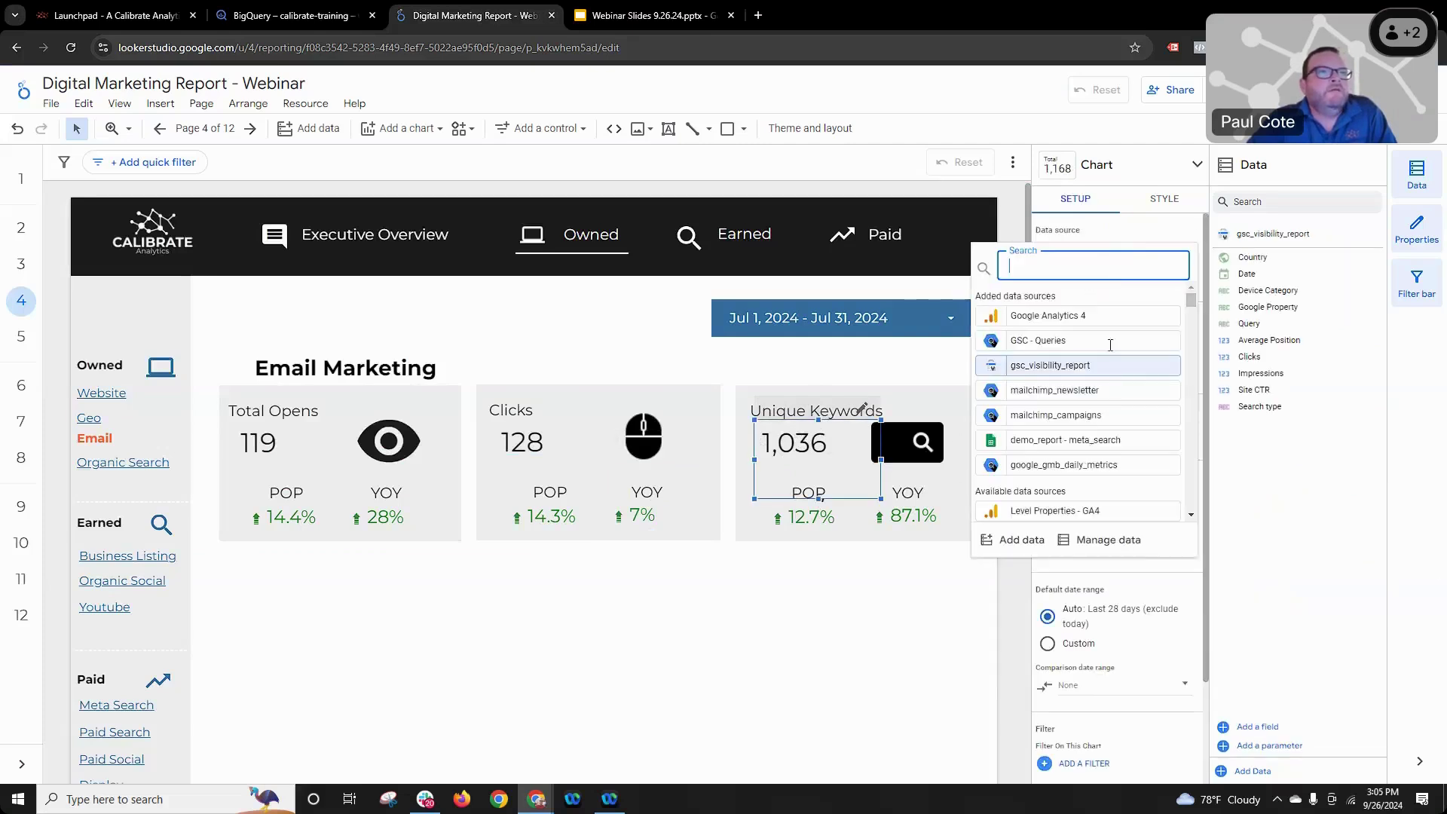
left_click(1054, 390)
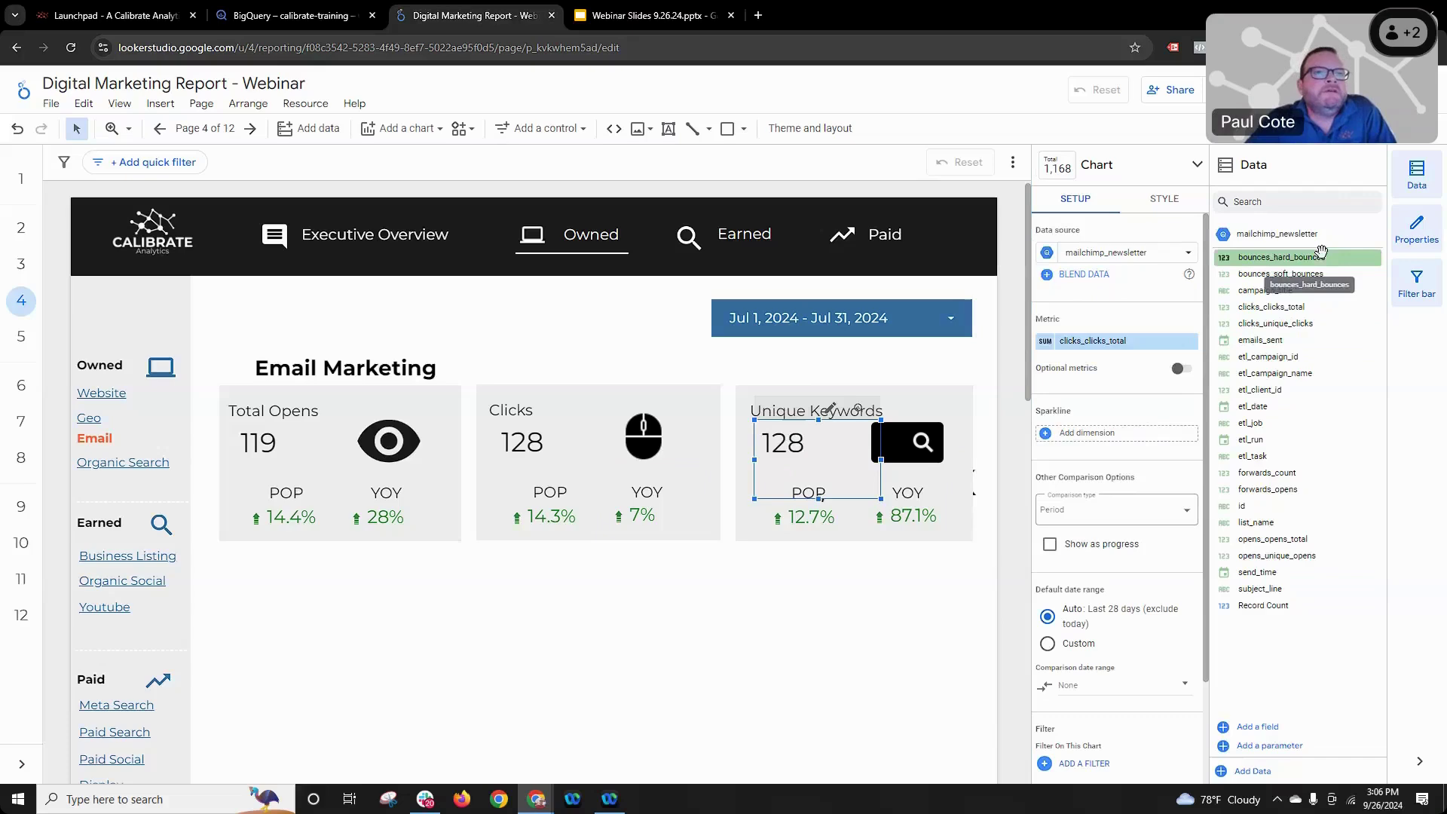
left_click_drag(1289, 260, 801, 525)
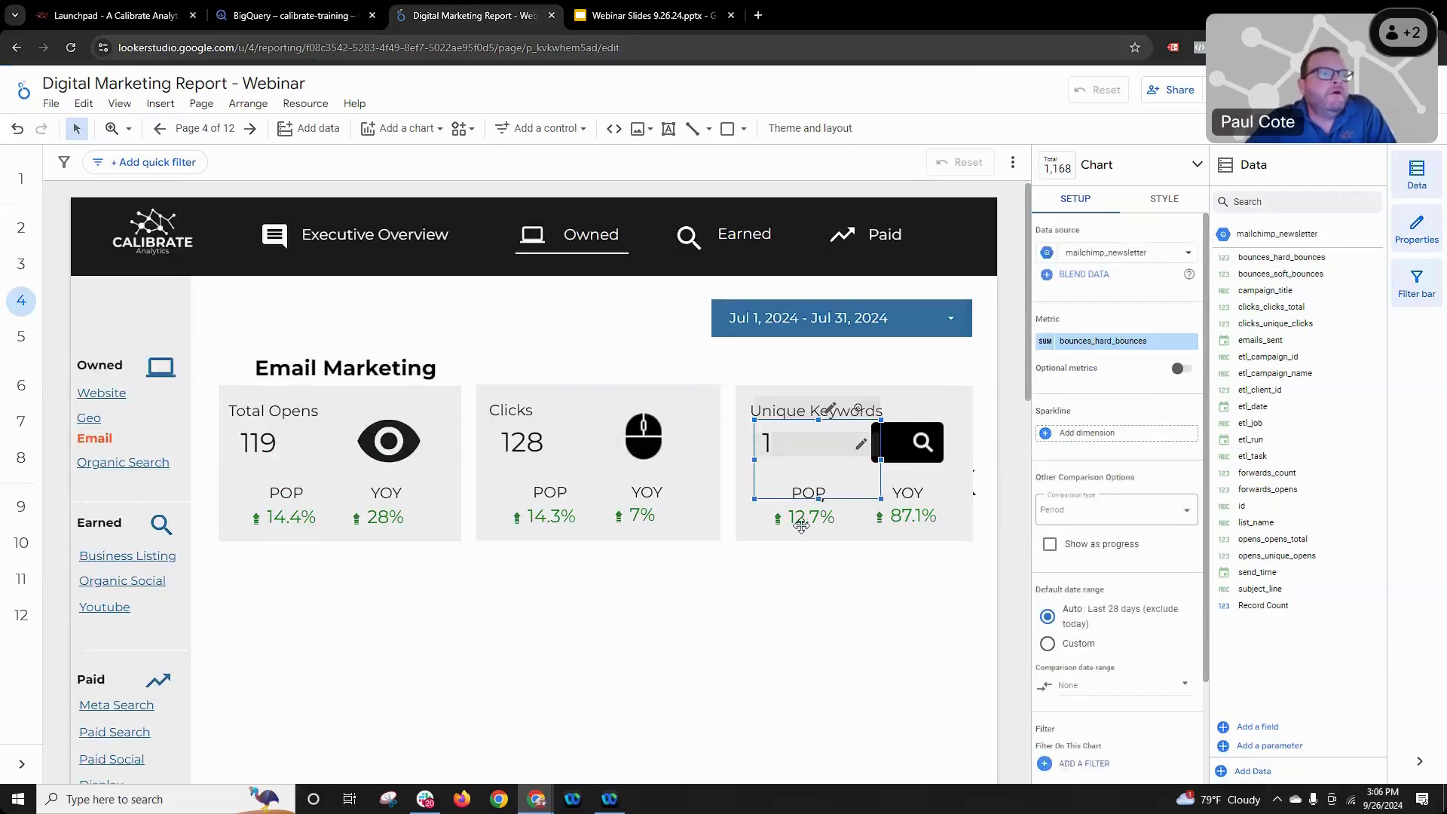
- Set the POP comparison in the Unique Keywords scorecard to data source mailchimp_newsletter and metric bounces_hard_bounces
left_click(801, 525)
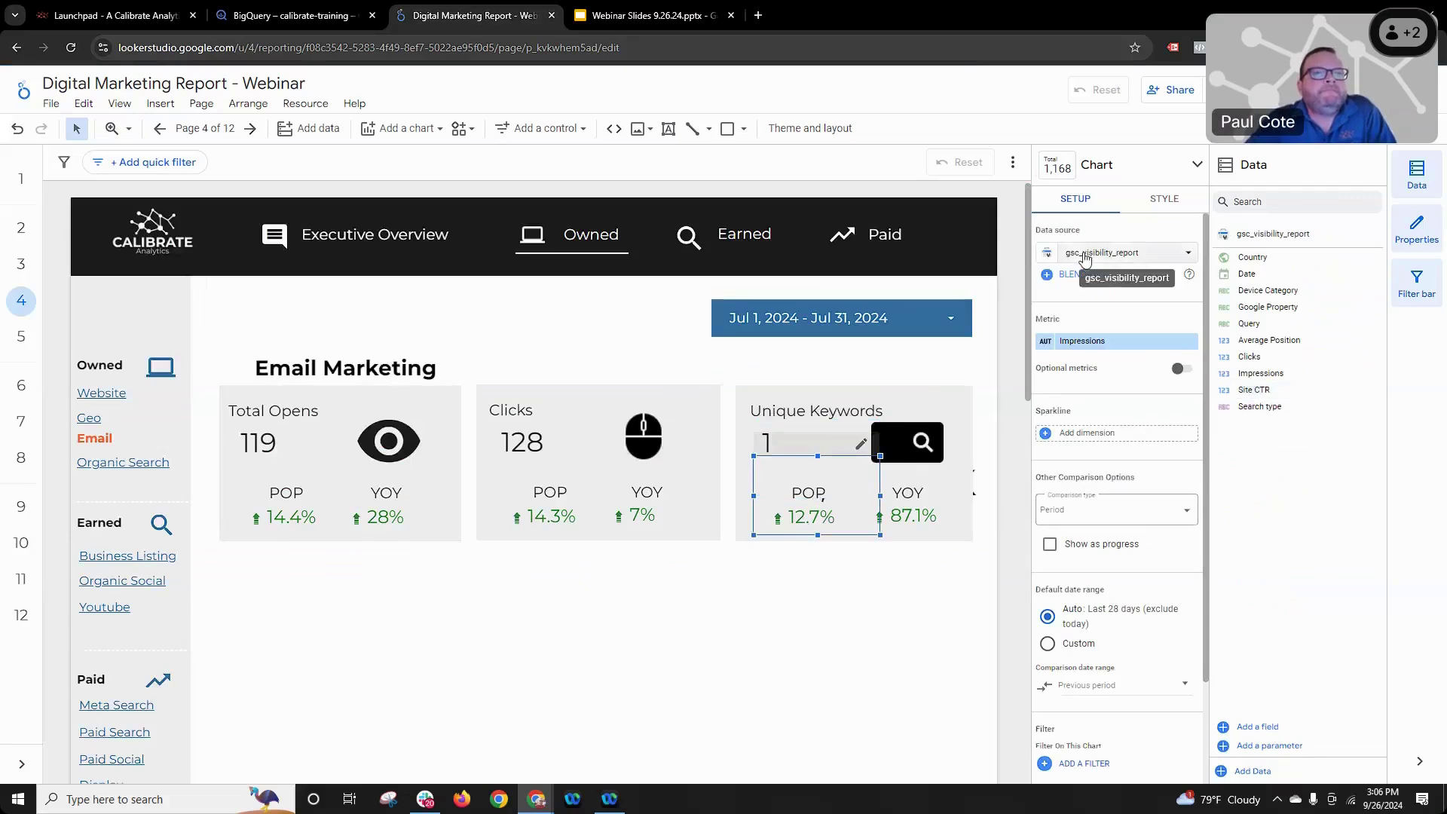
left_click(1085, 256)
left_click(1055, 389)
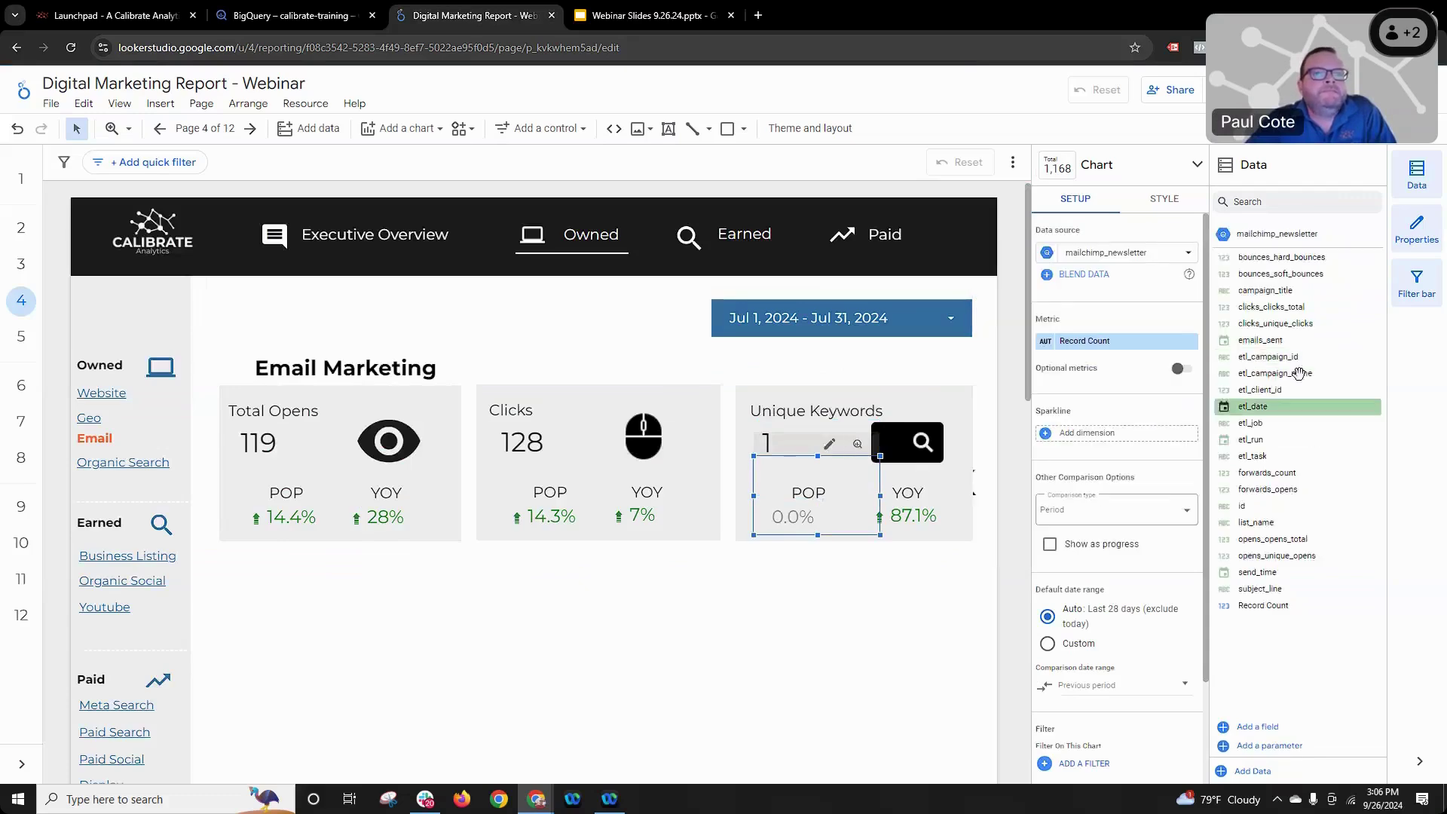
left_click_drag(1283, 257, 1115, 341)
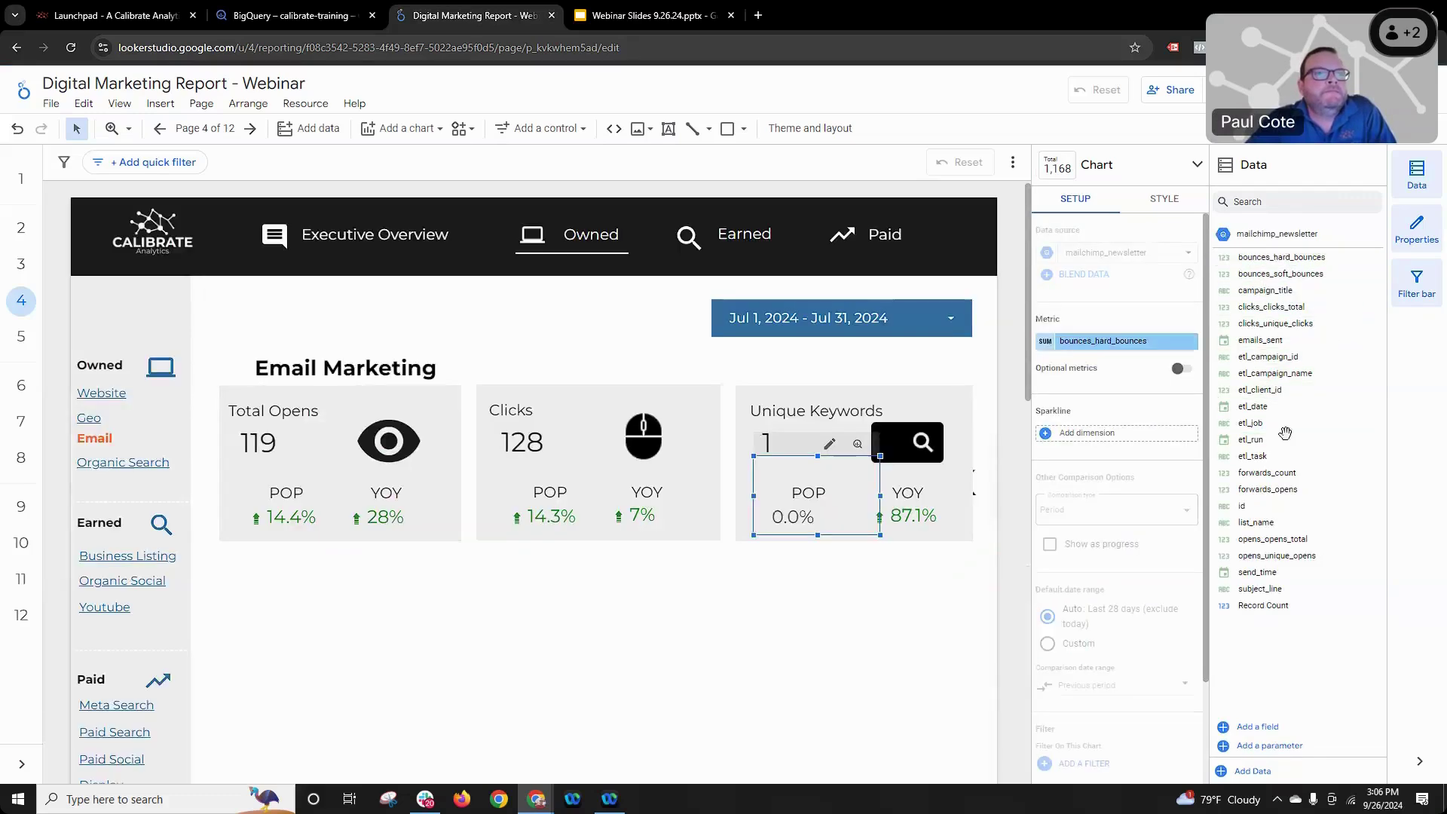
- Set the YOY comparison in the Unique Keywords scorecard to data source mailchimp_newsletter and metric bounces_hard_bounces
left_click(902, 518)
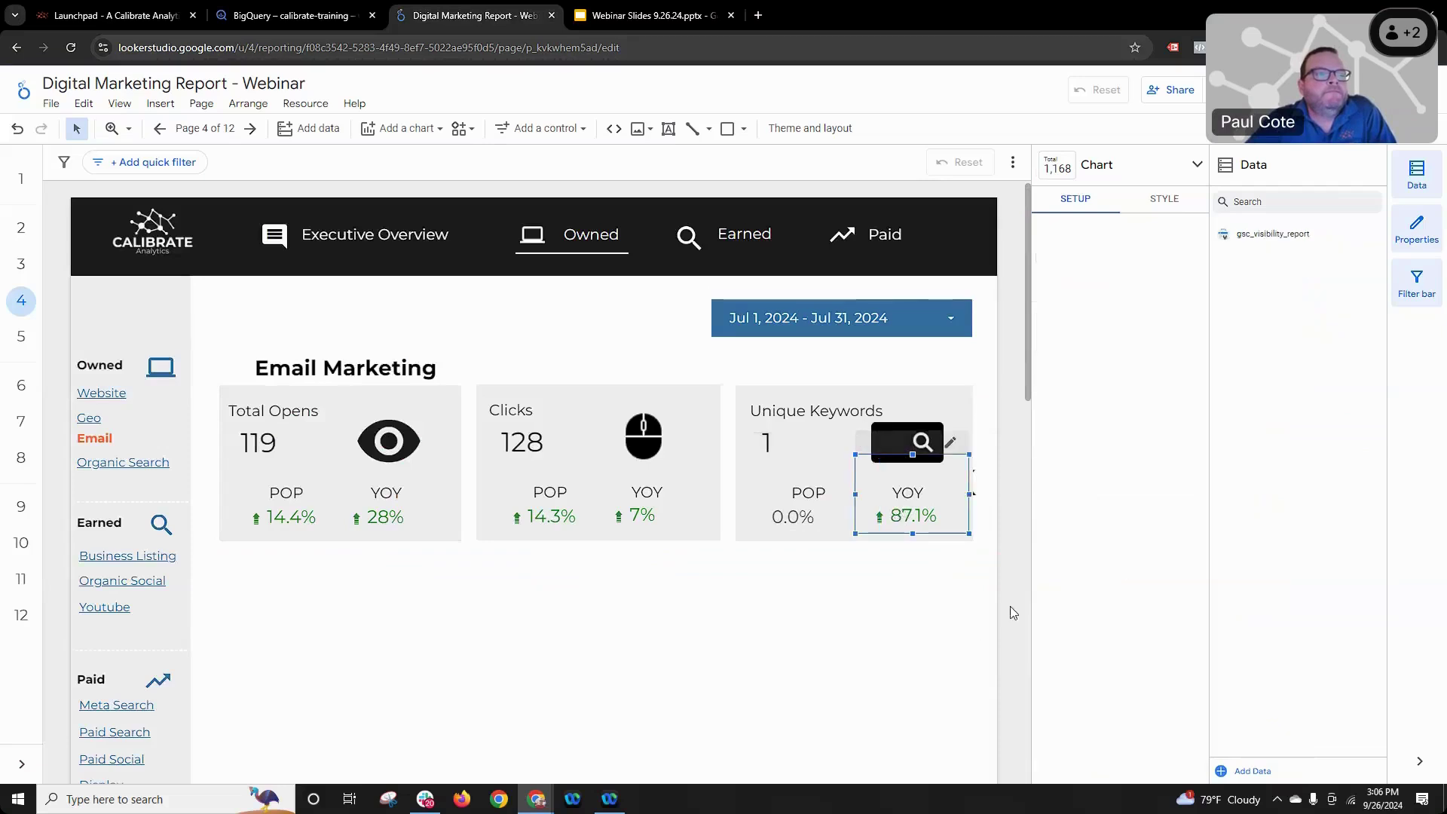
left_click(1147, 257)
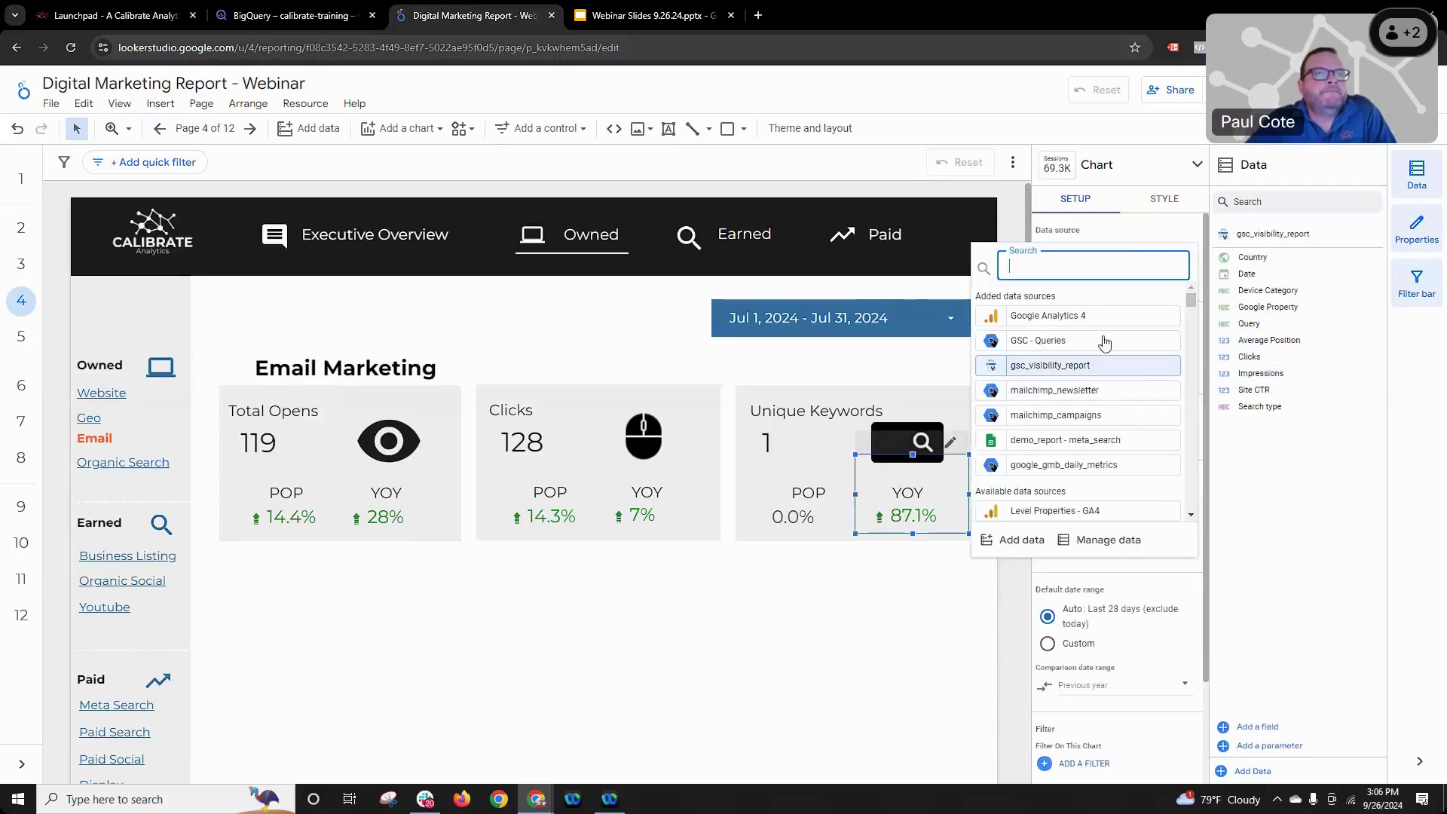
left_click(1073, 391)
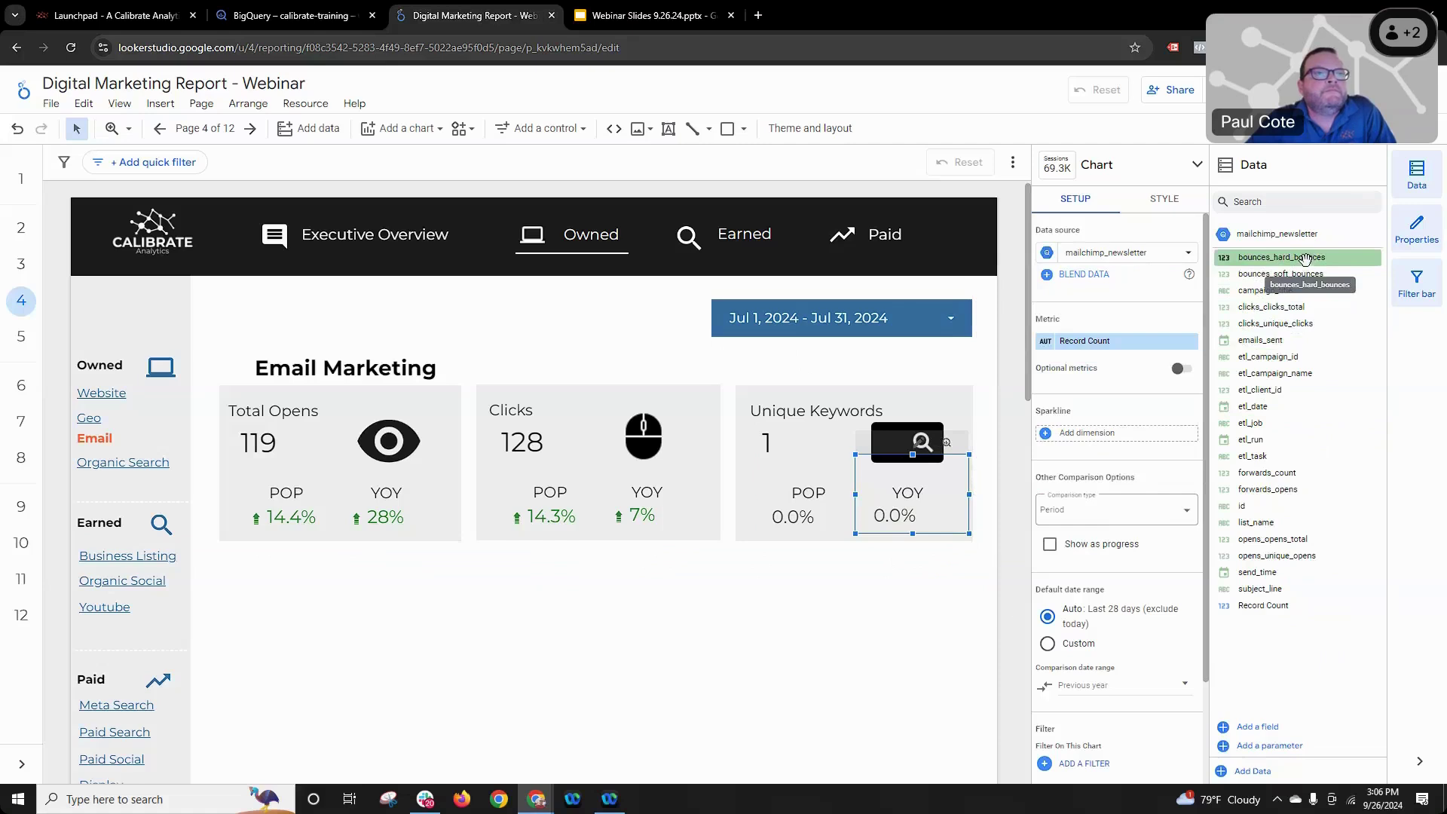
left_click_drag(1306, 259, 1123, 341)
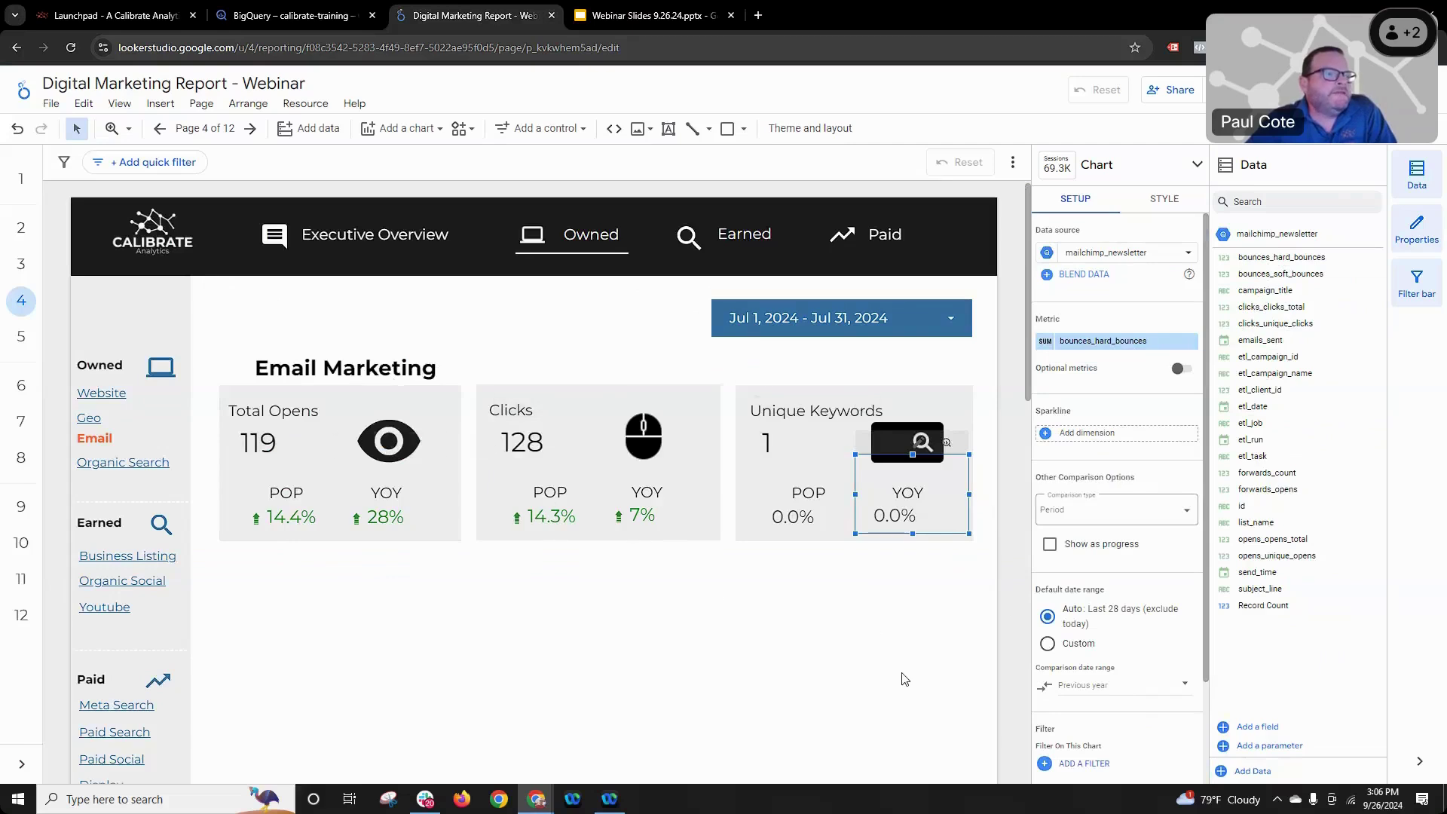
left_click(722, 602)
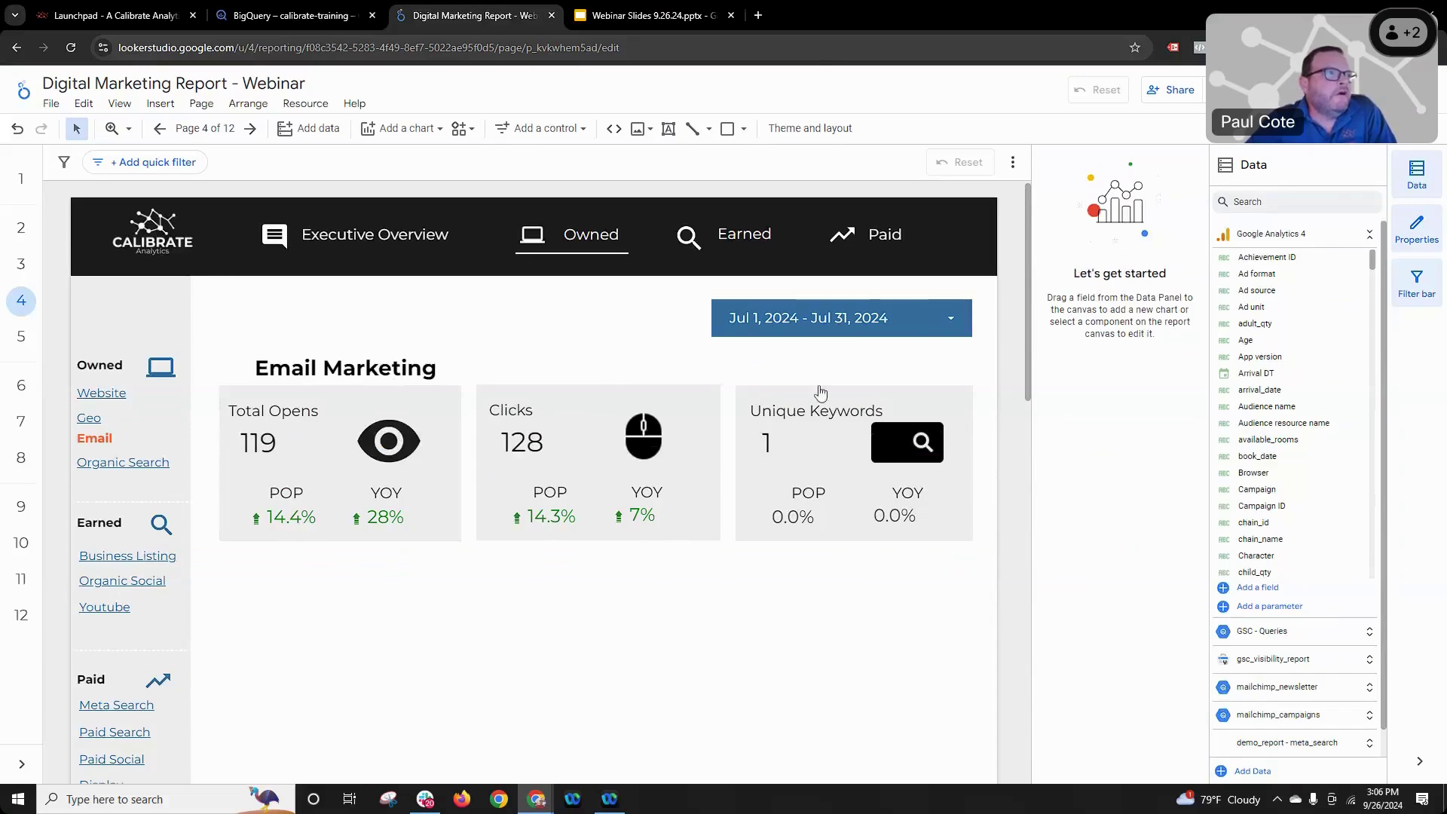
- Open calibrate-analytics.com in a new browser tab and go to the Launchpad platform's transfer-data page
key("ctrl+t")
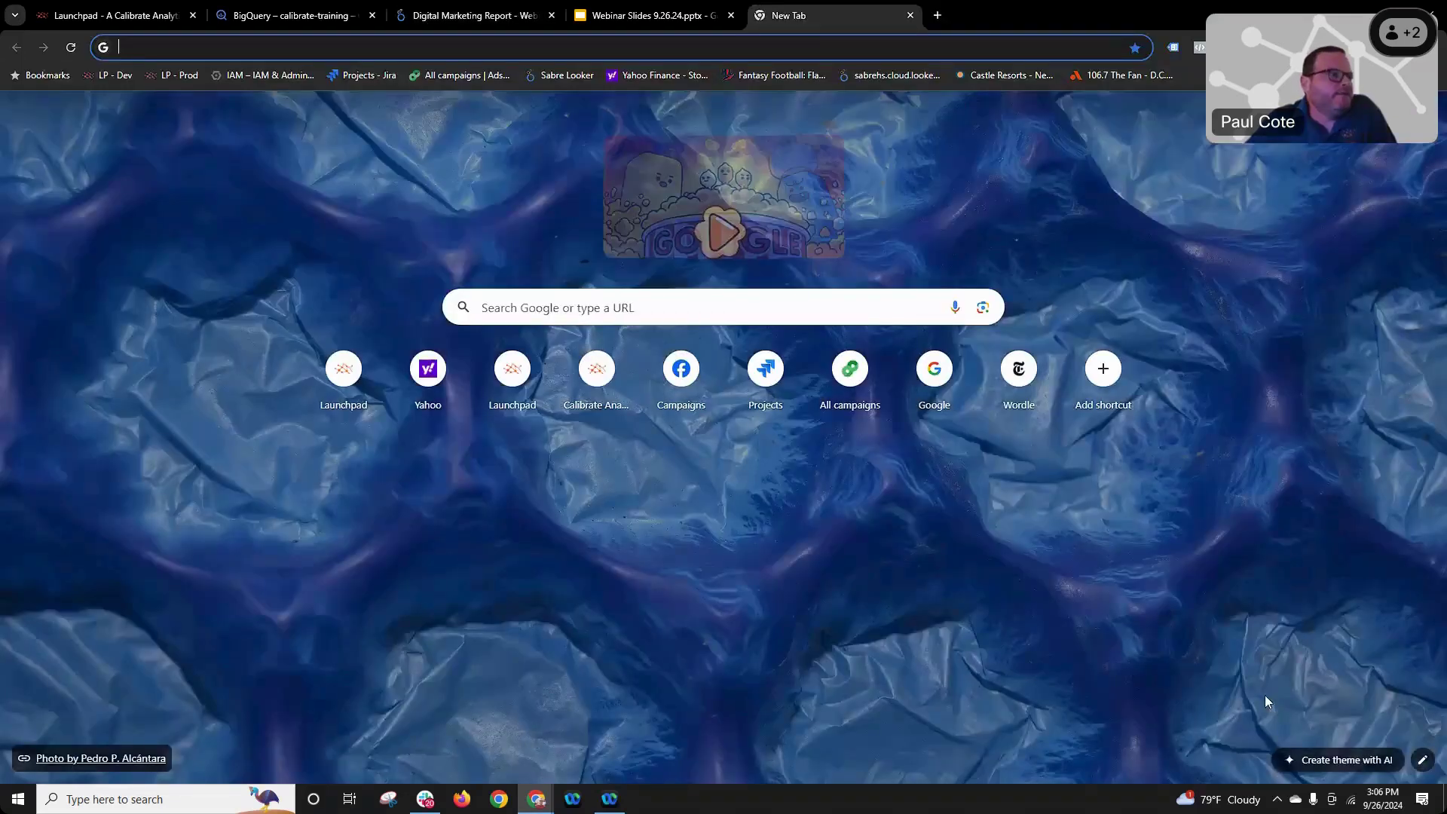
type("calibrate-analytics.com")
key("Return")
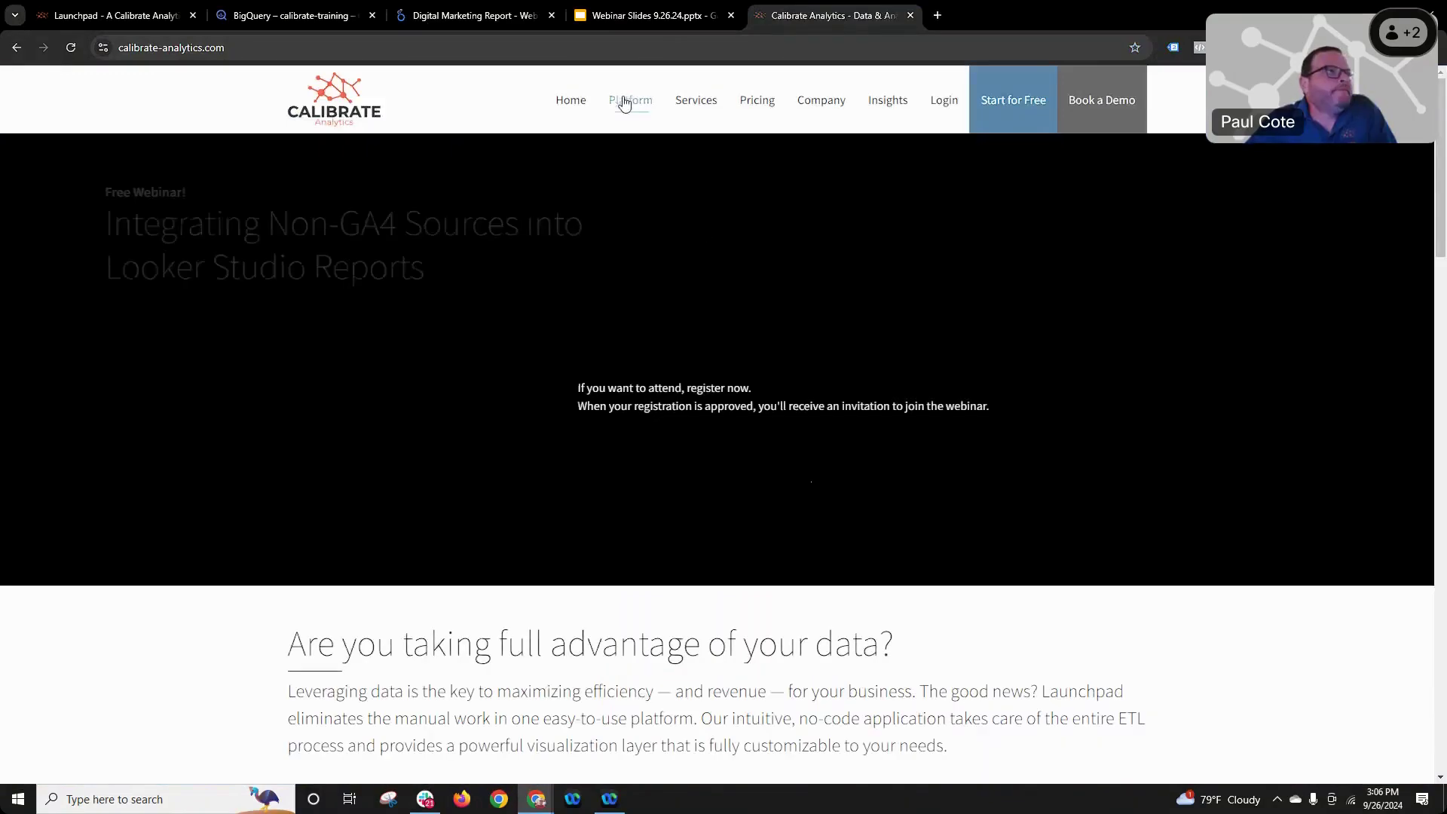
mouse_move(623, 103)
left_click(554, 174)
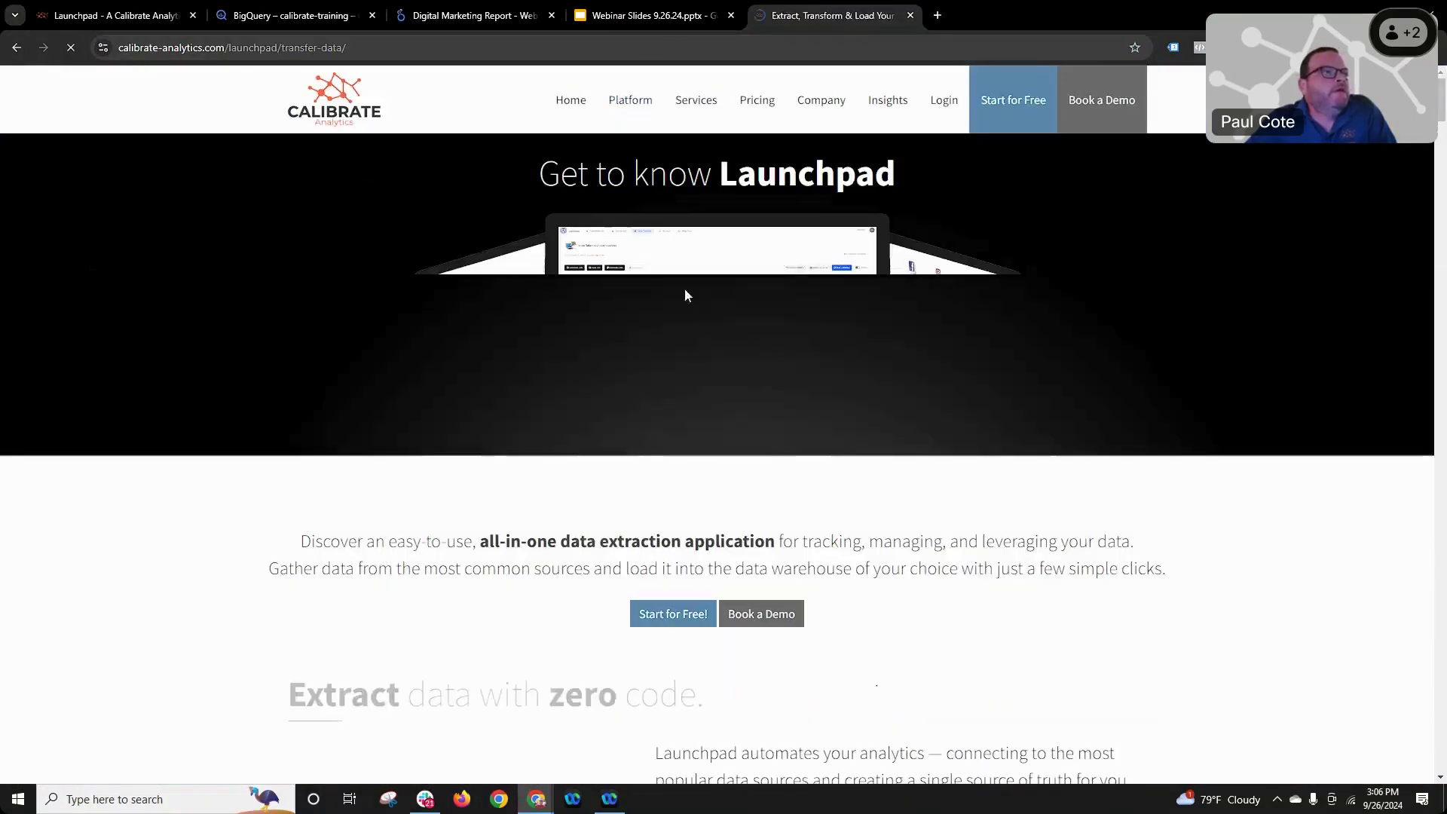
- Save the Mailchimp connector logo from the integrations list to the Desktop as connector-mailchimp-light in SVG format
scroll(1085, 271, "down", 15)
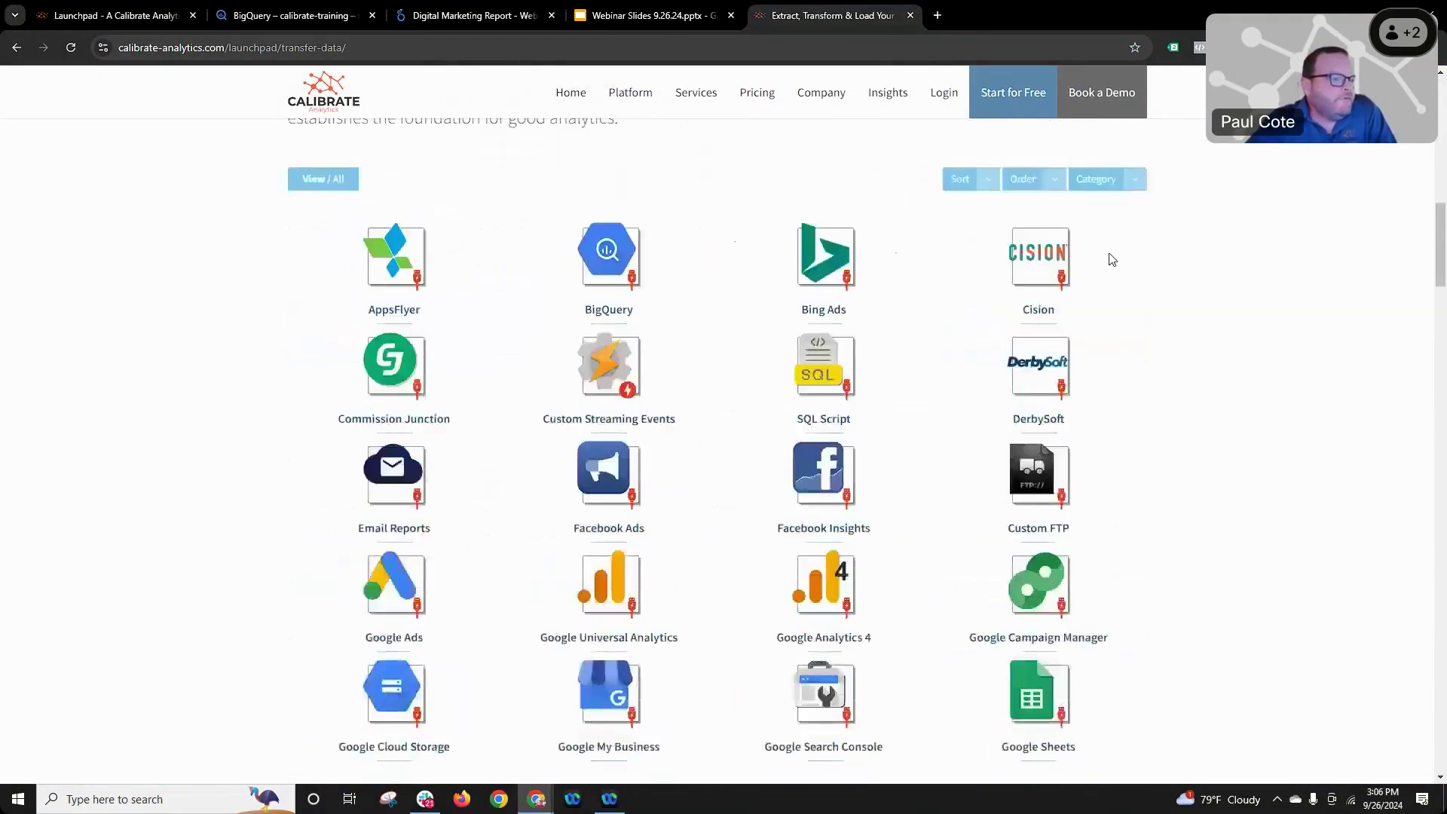
scroll(1274, 263, "down", 6)
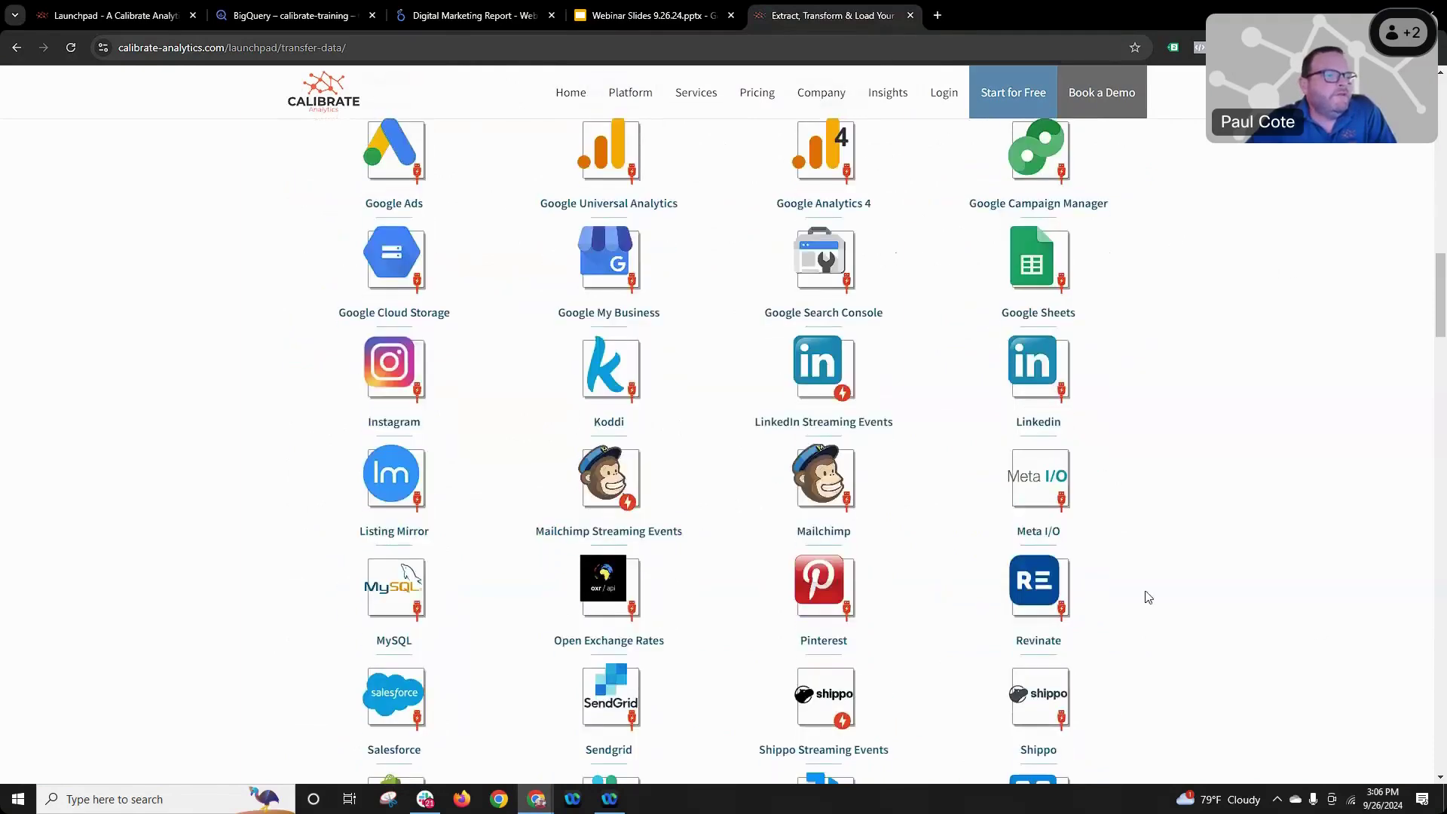
right_click(813, 476)
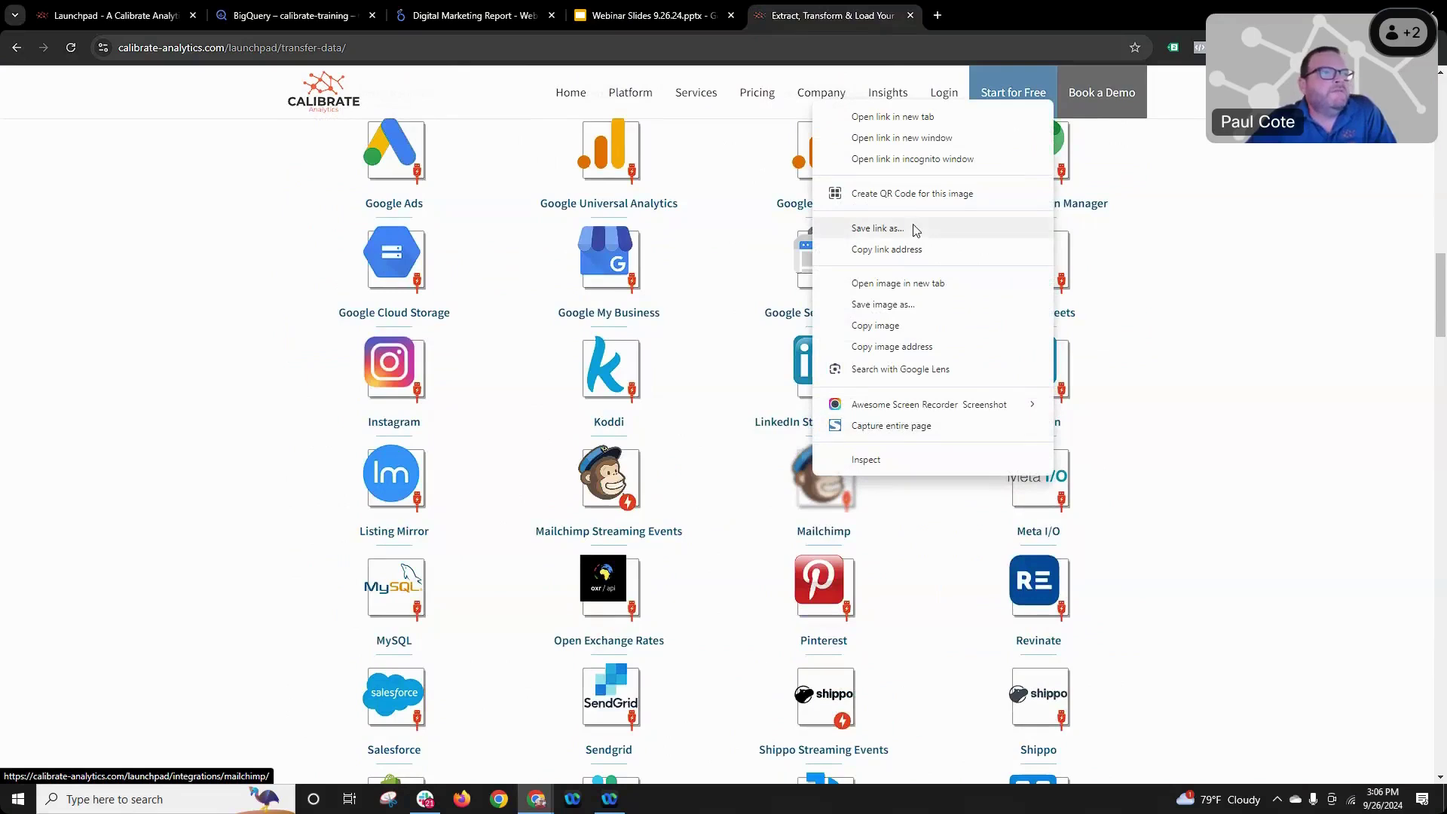
left_click(901, 304)
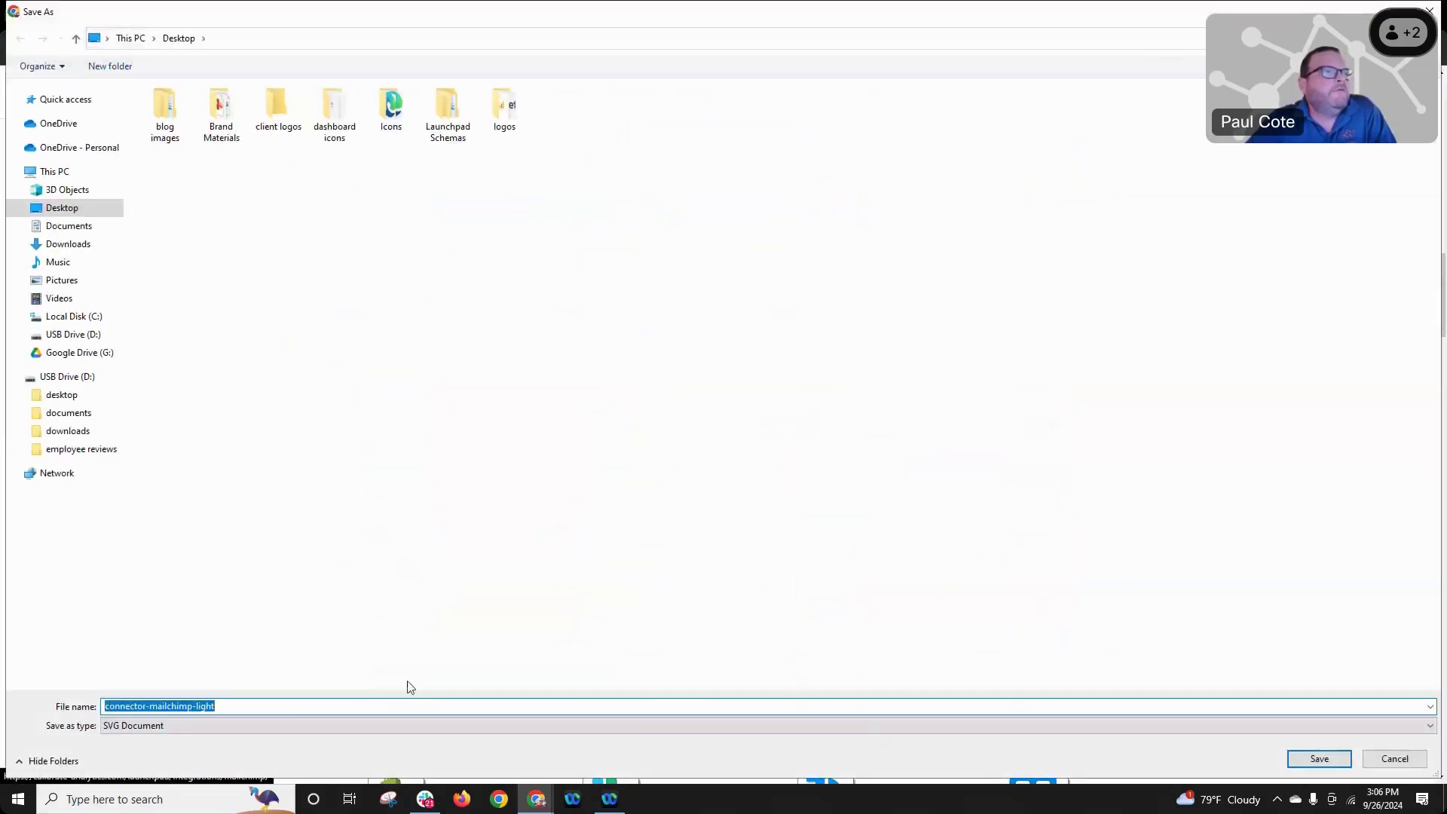
left_click(1319, 759)
- Switch back to the Looker Studio report and insert the connector-mailchimp-light image from the Desktop below the Email Marketing scorecards
left_click(654, 15)
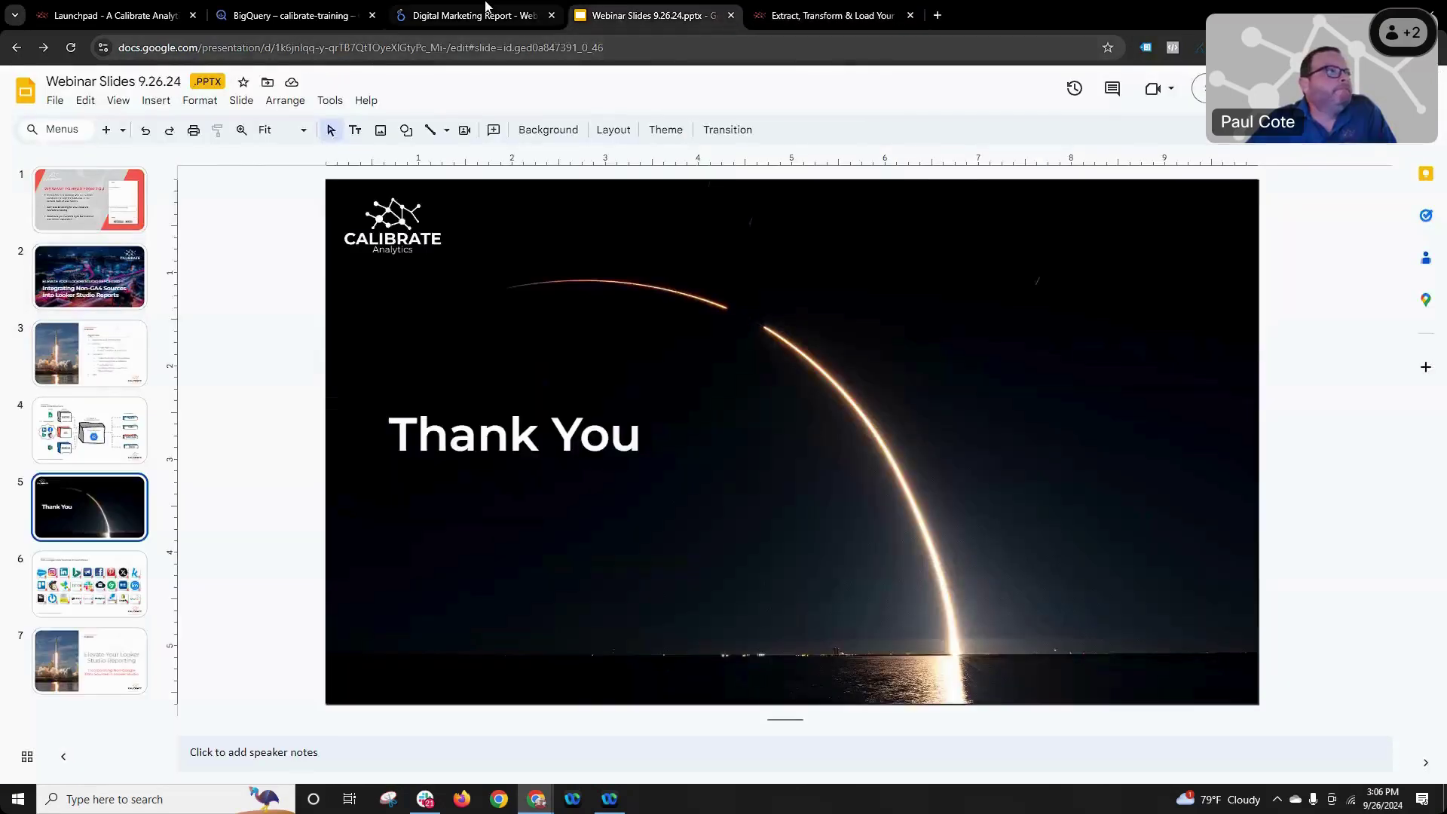
left_click(486, 9)
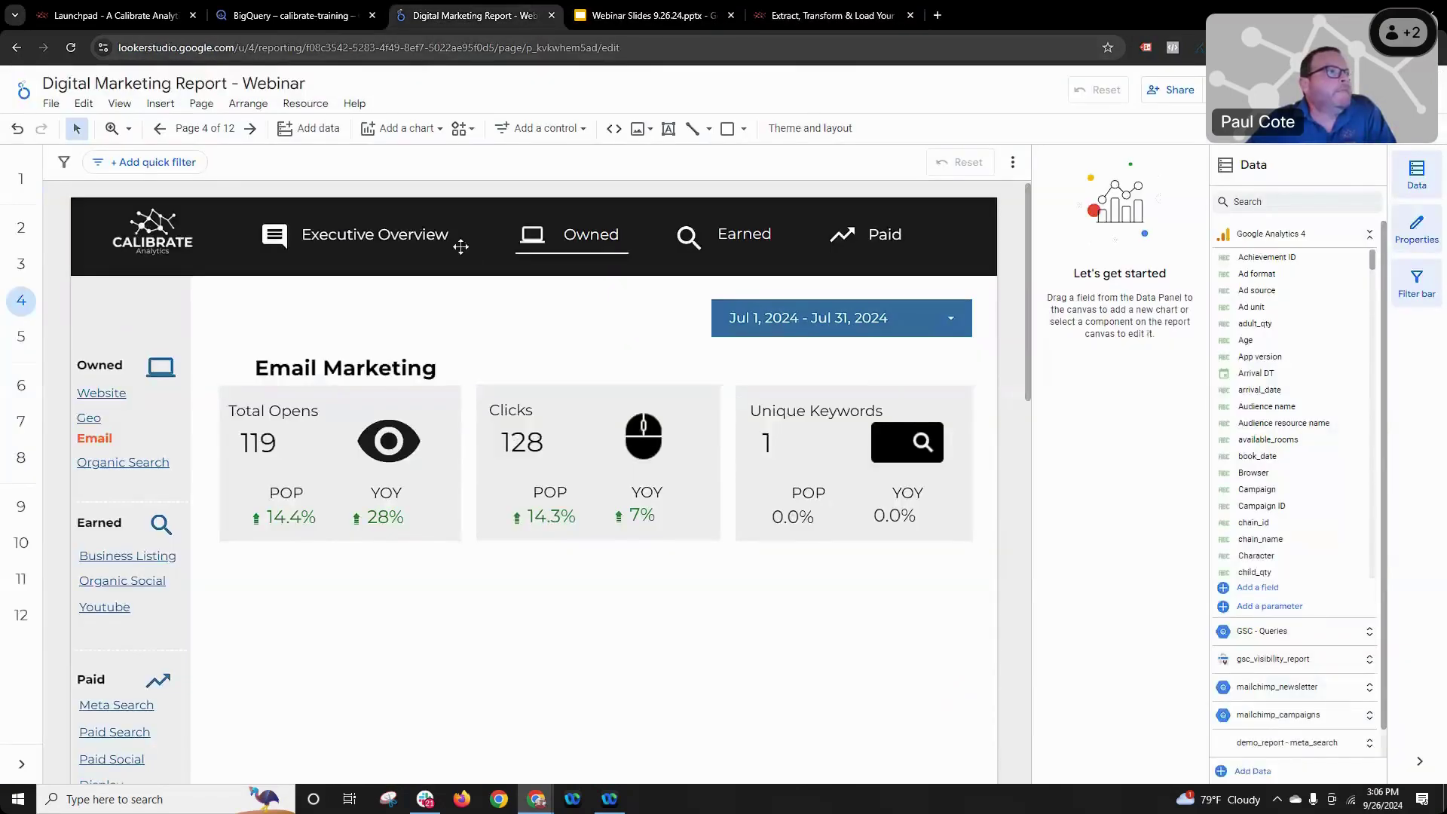
left_click(159, 103)
scroll(210, 611, "down", 3)
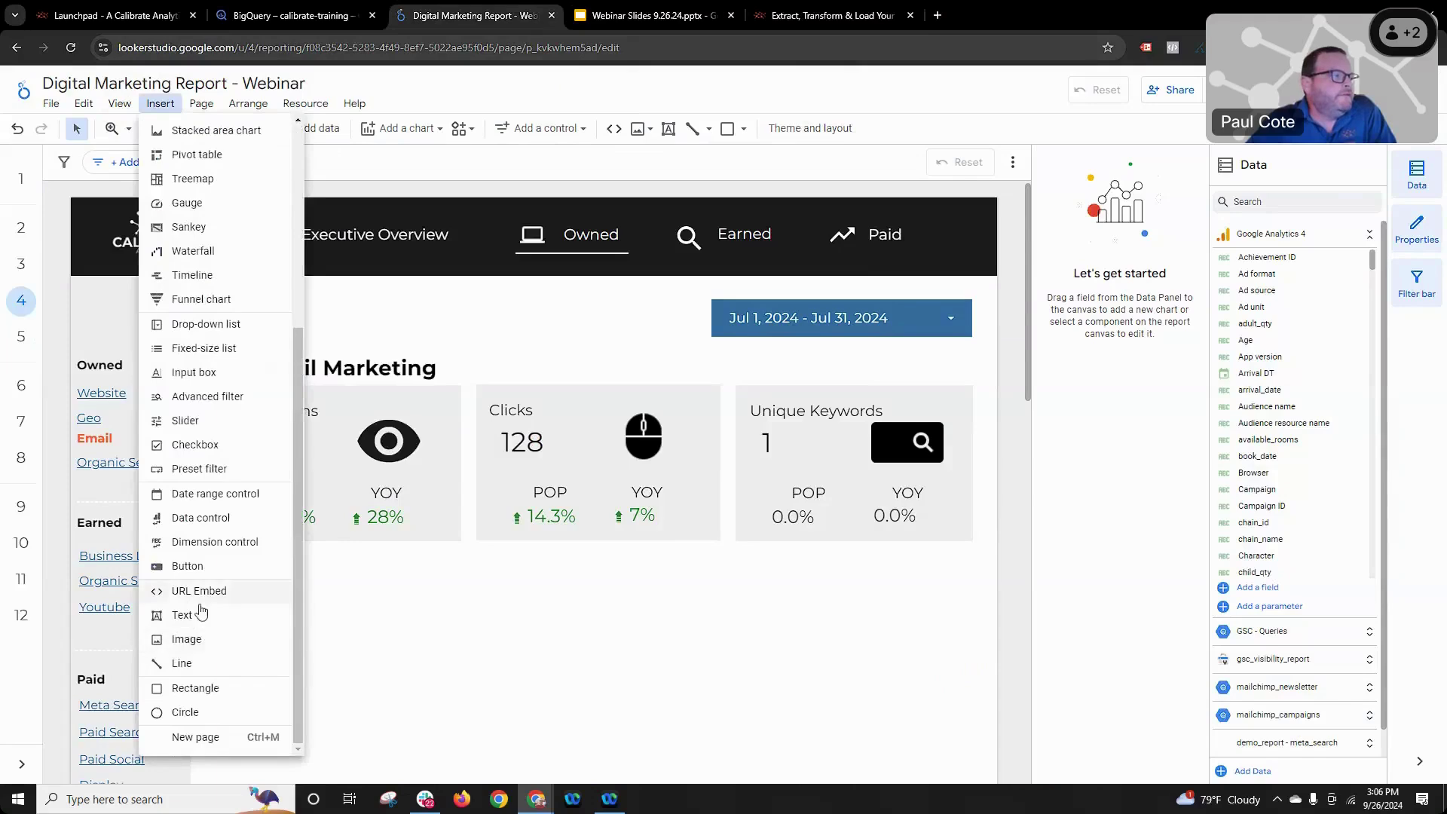
left_click(186, 639)
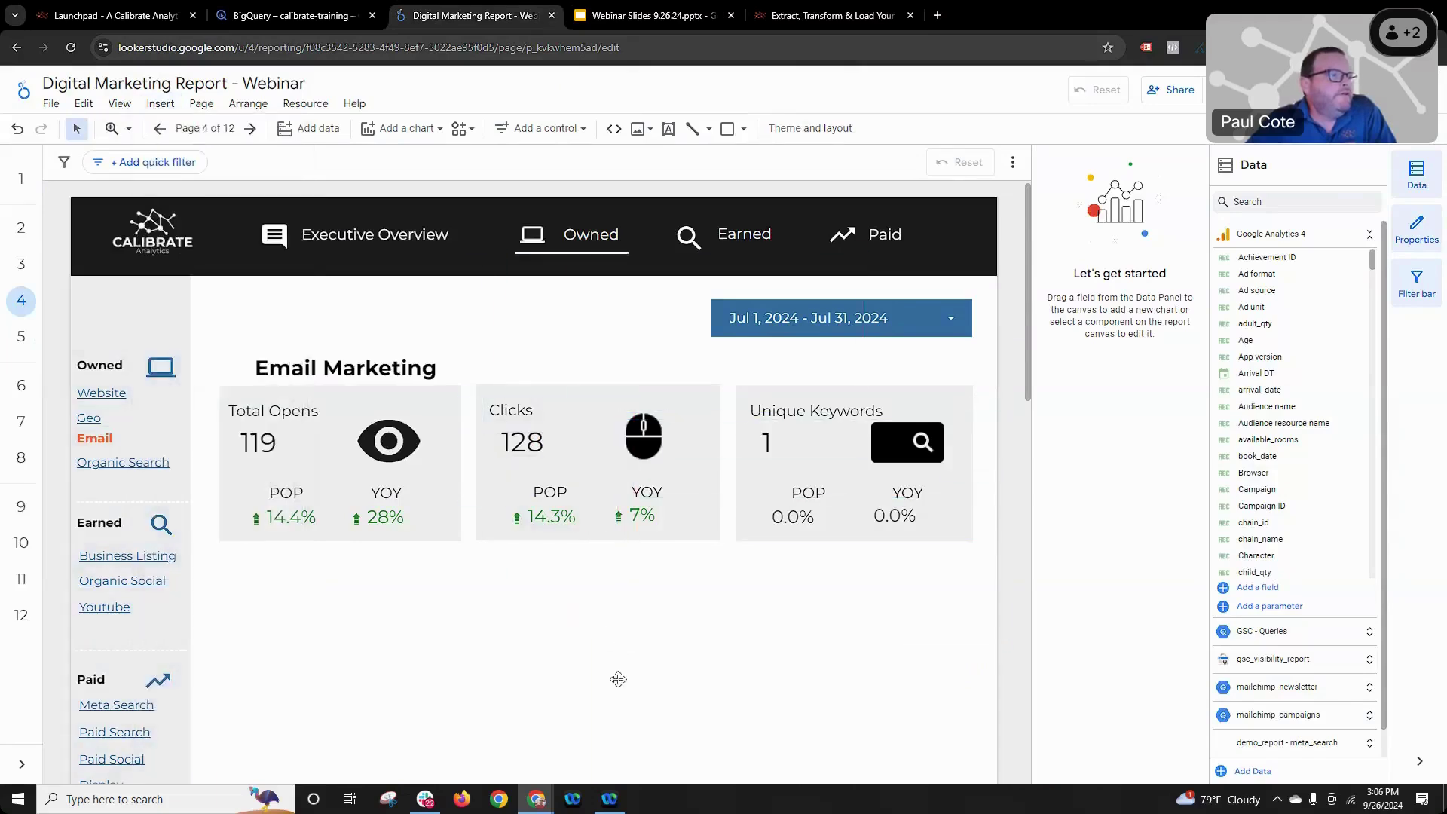
left_click(617, 679)
left_click(1087, 265)
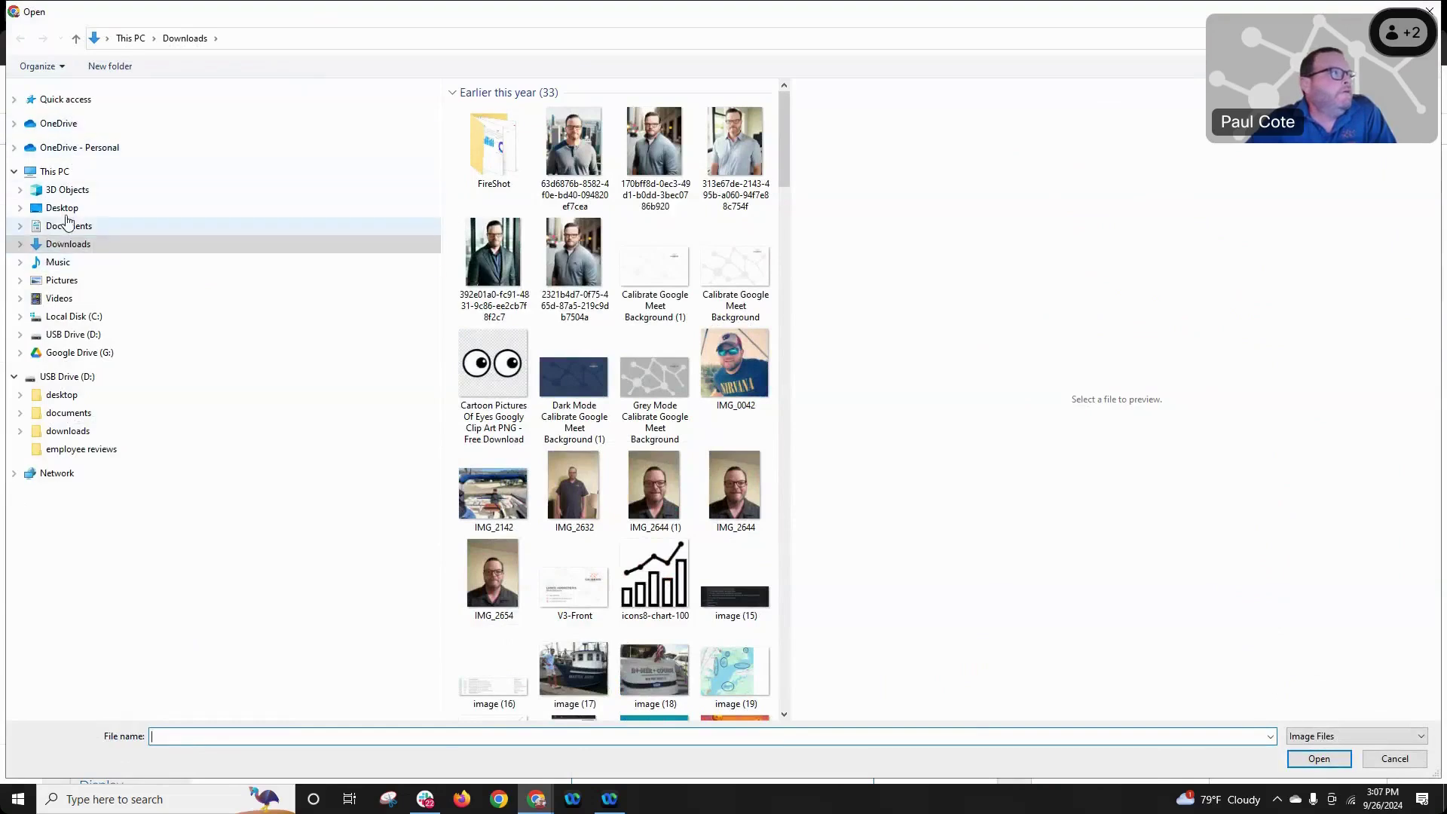
left_click(62, 208)
double_click(633, 176)
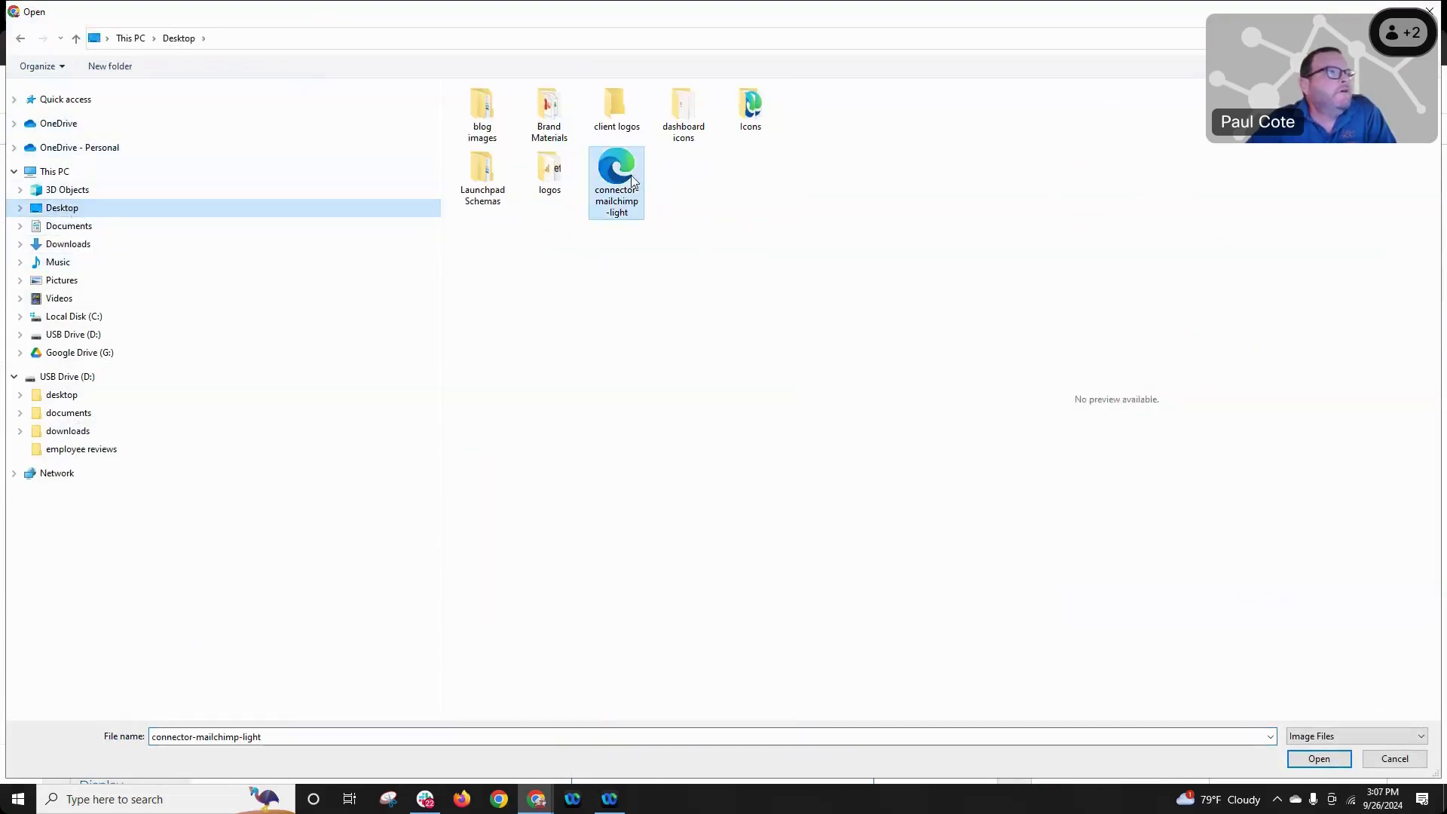
scroll(882, 623, "down", 4)
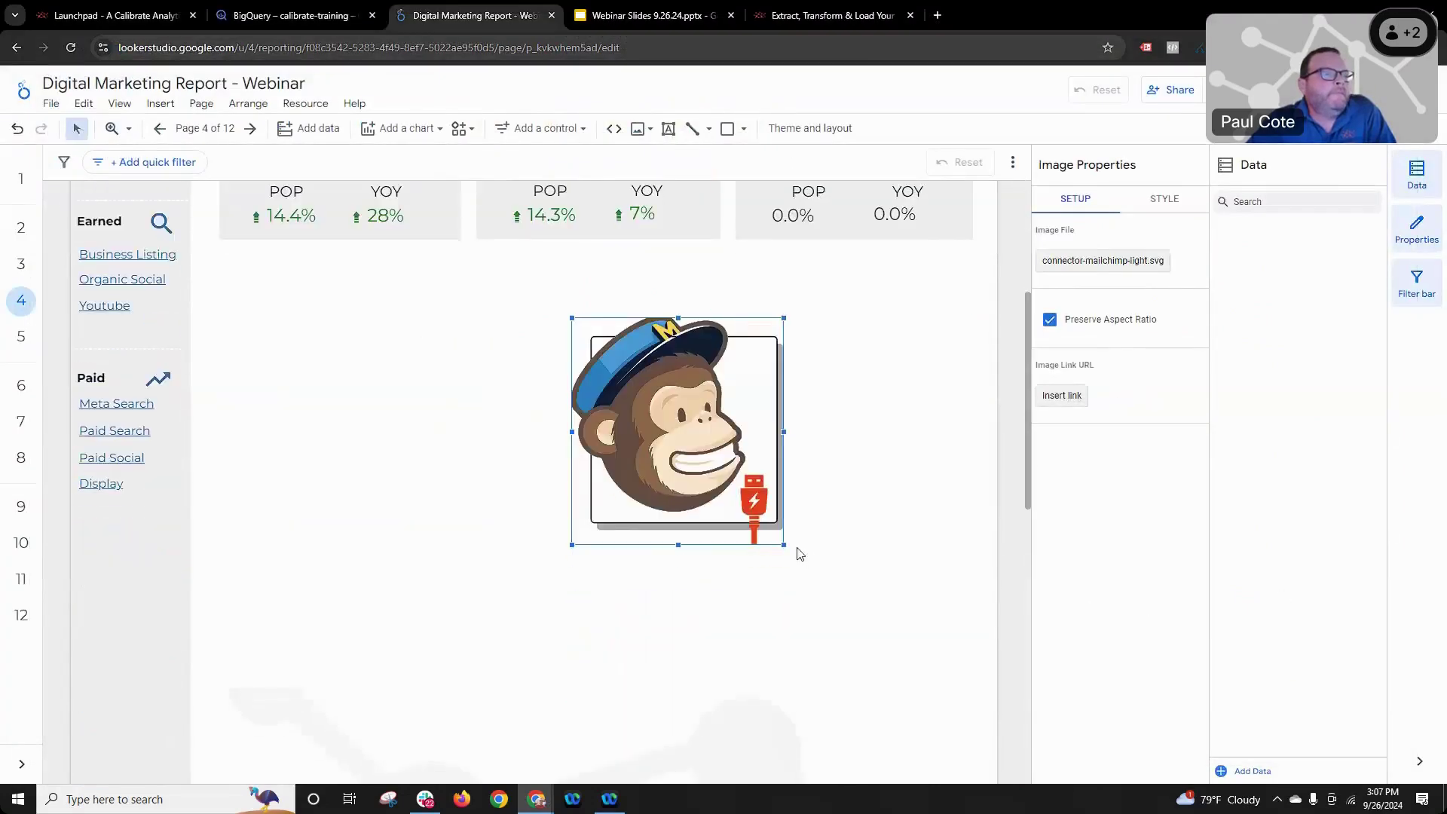
- Shrink the Mailchimp logo to icon size and place it directly in front of the Email Marketing heading
left_click_drag(785, 546, 613, 364)
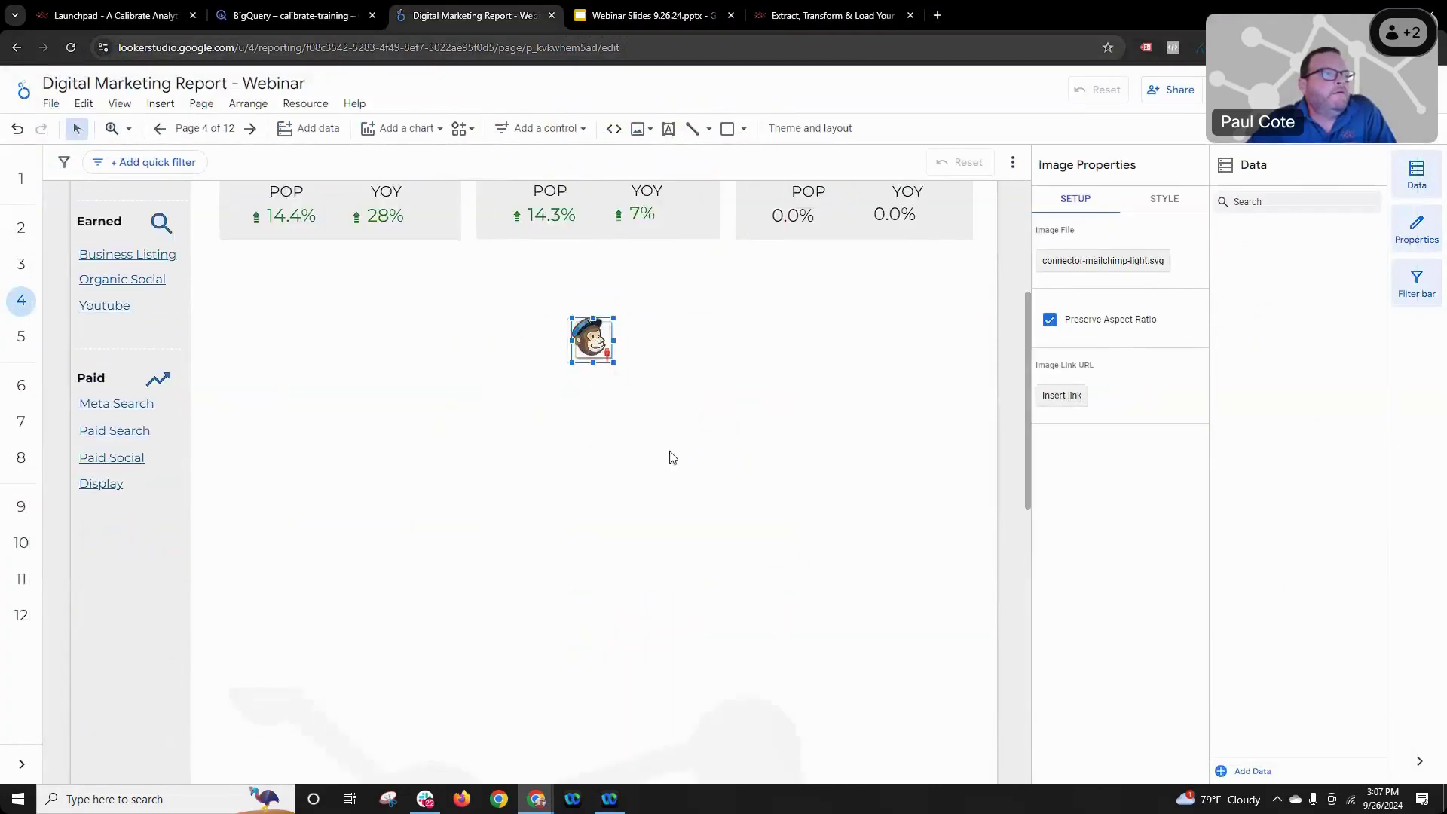
scroll(679, 468, "up", 3)
scroll(687, 490, "up", 1)
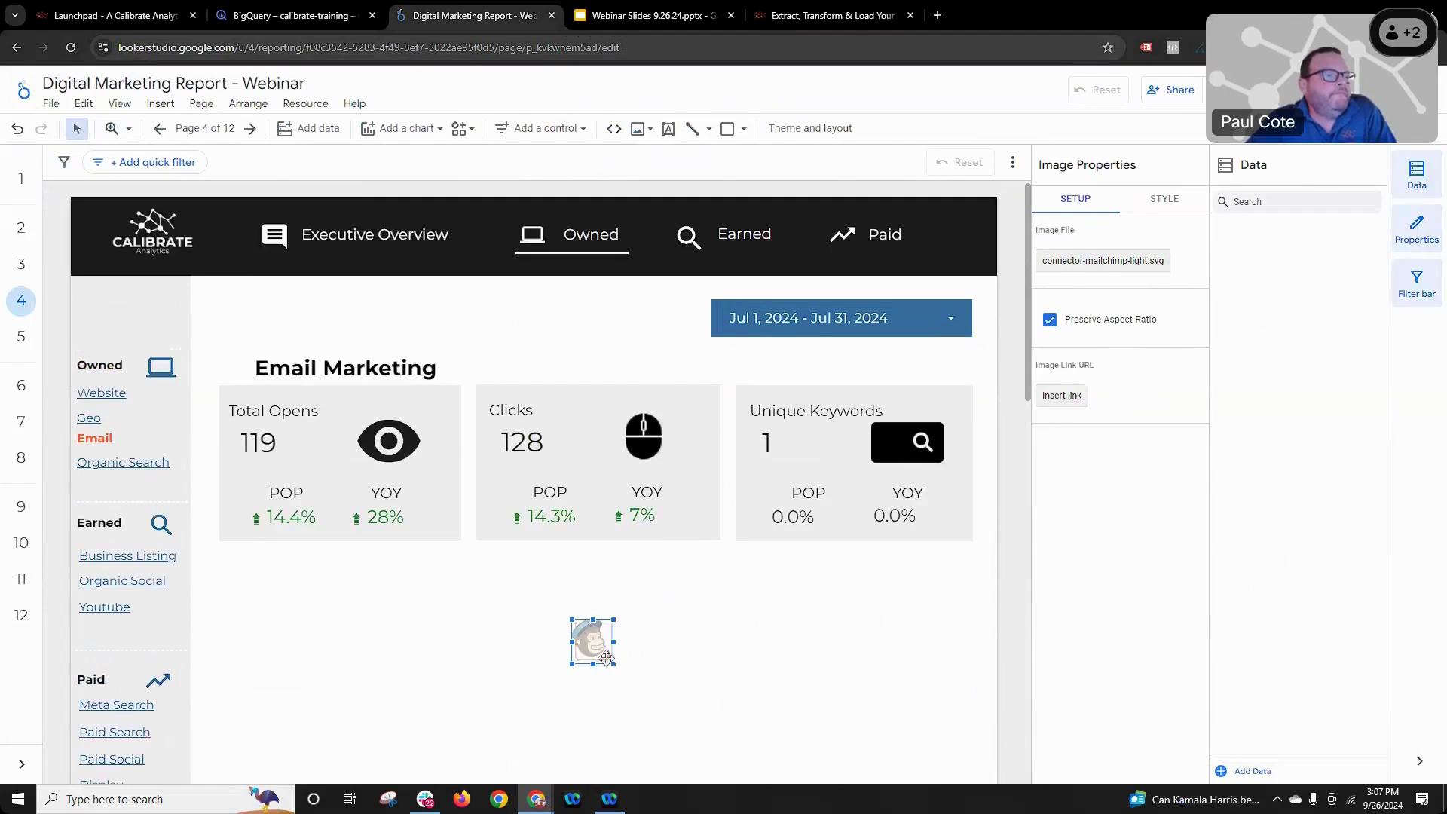
left_click_drag(607, 658, 603, 653)
left_click_drag(348, 473, 242, 366)
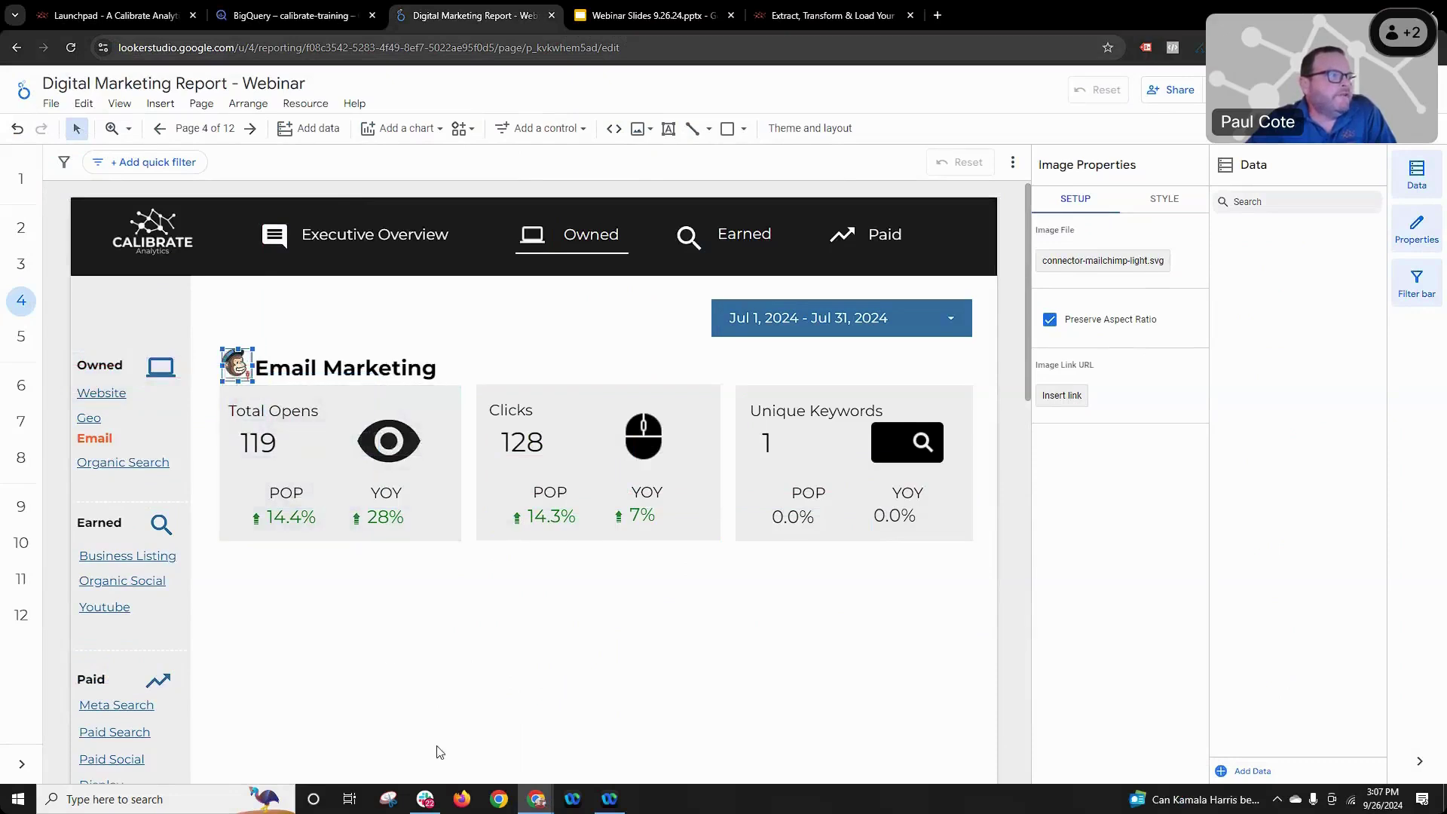
left_click(441, 638)
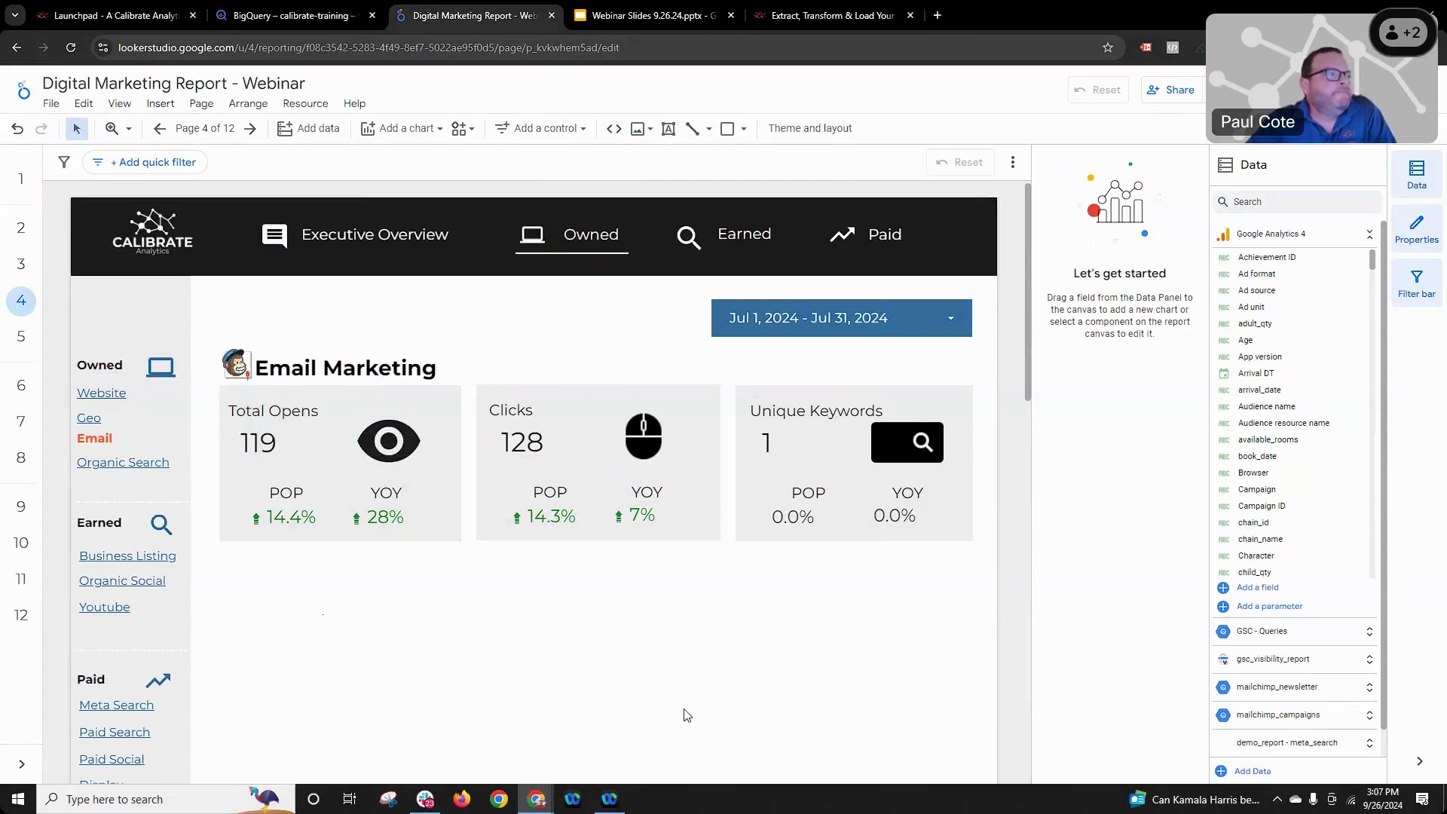
- Add a table chart below the scorecards and widen it to span all three of them
scroll(761, 621, "down", 2)
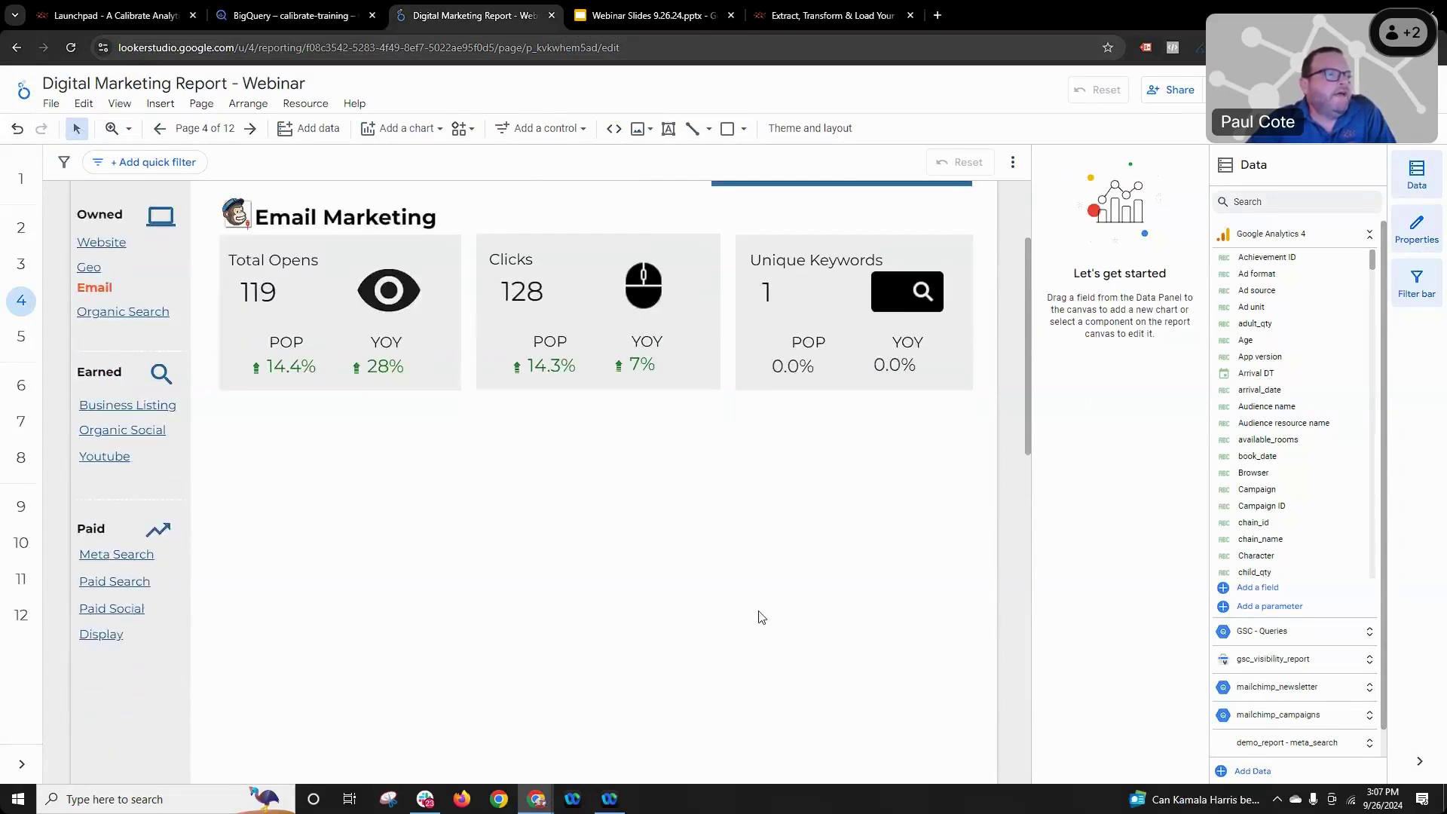
scroll(758, 615, "up", 3)
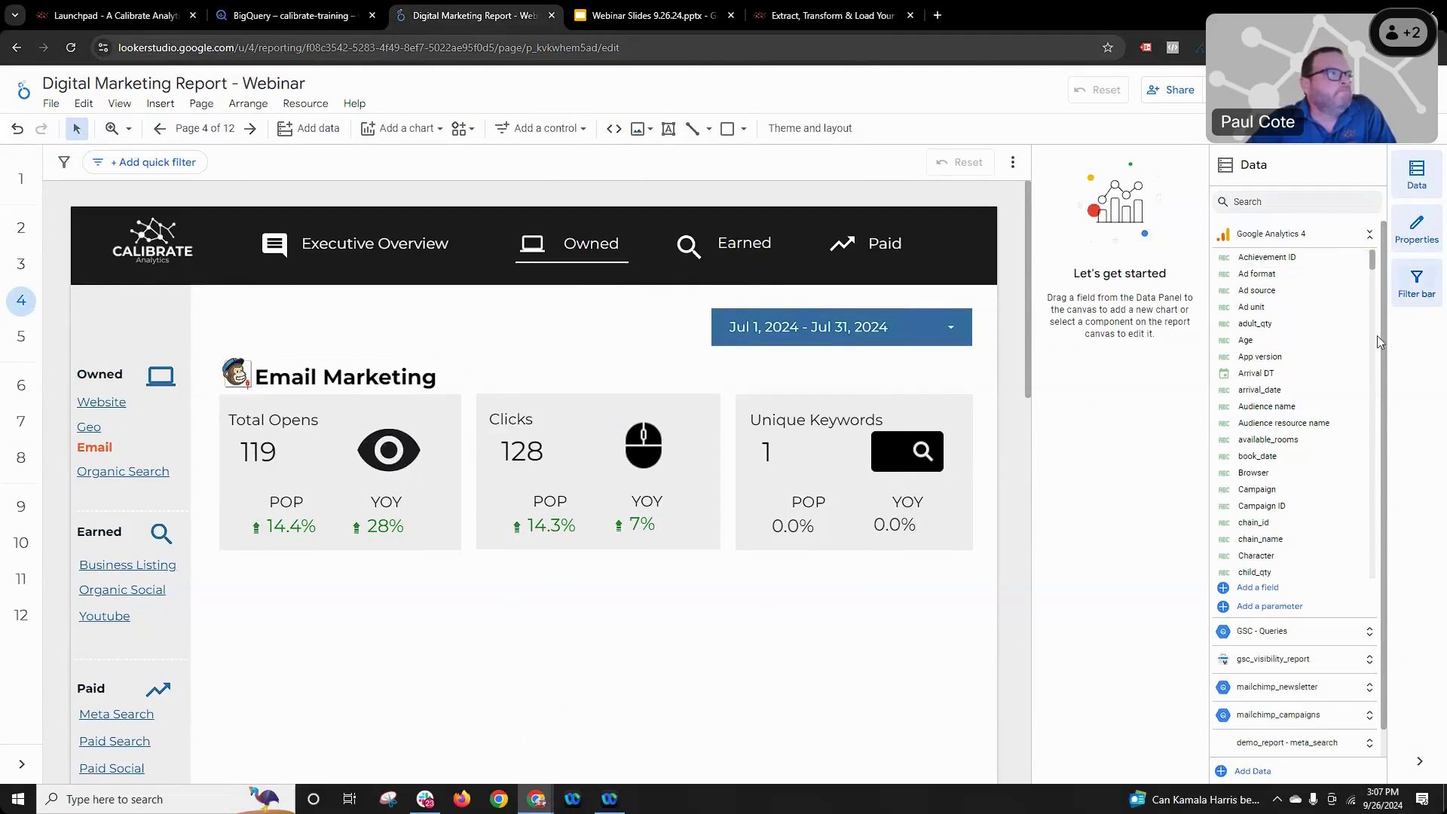
left_click(424, 132)
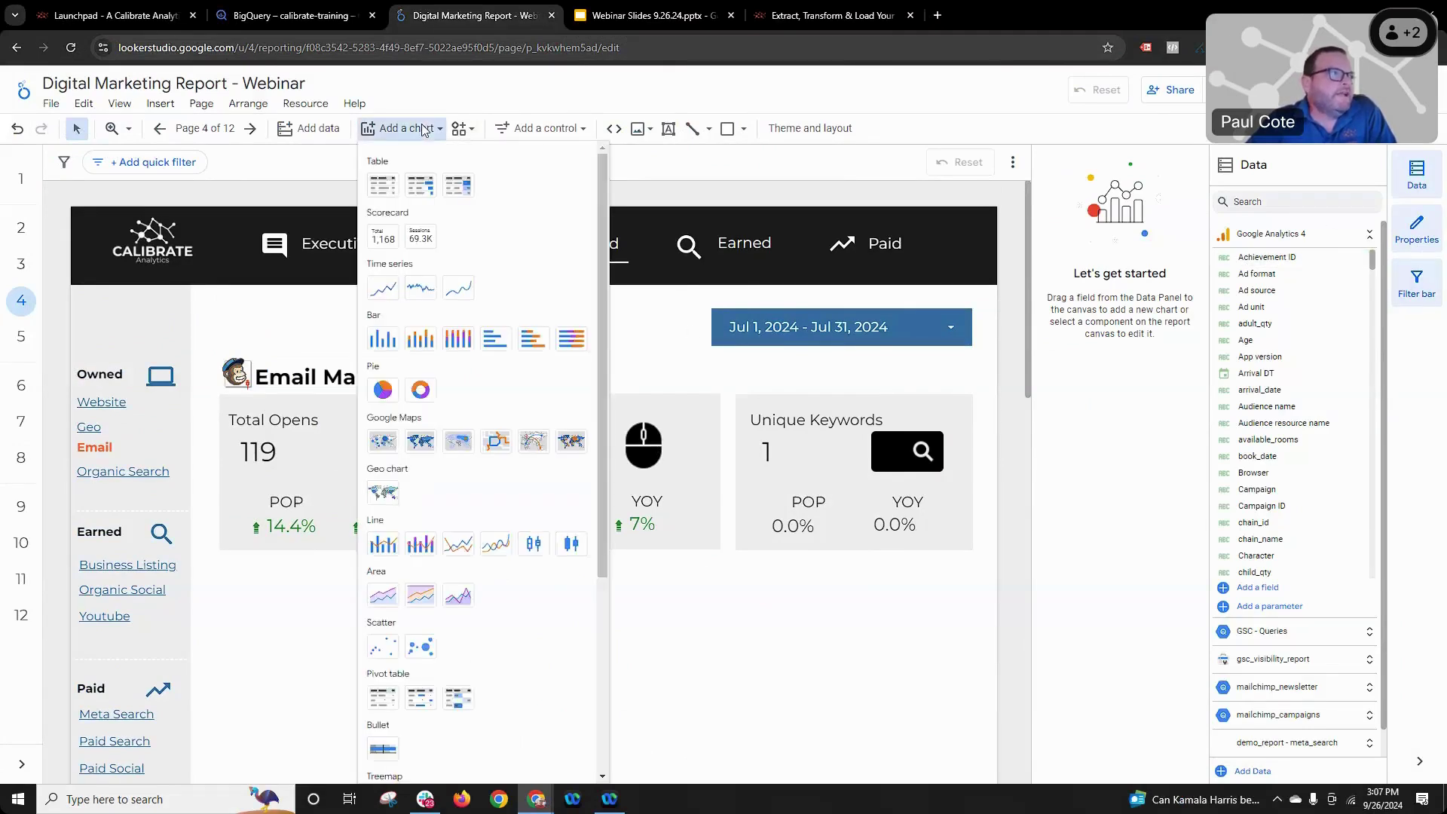
left_click(382, 188)
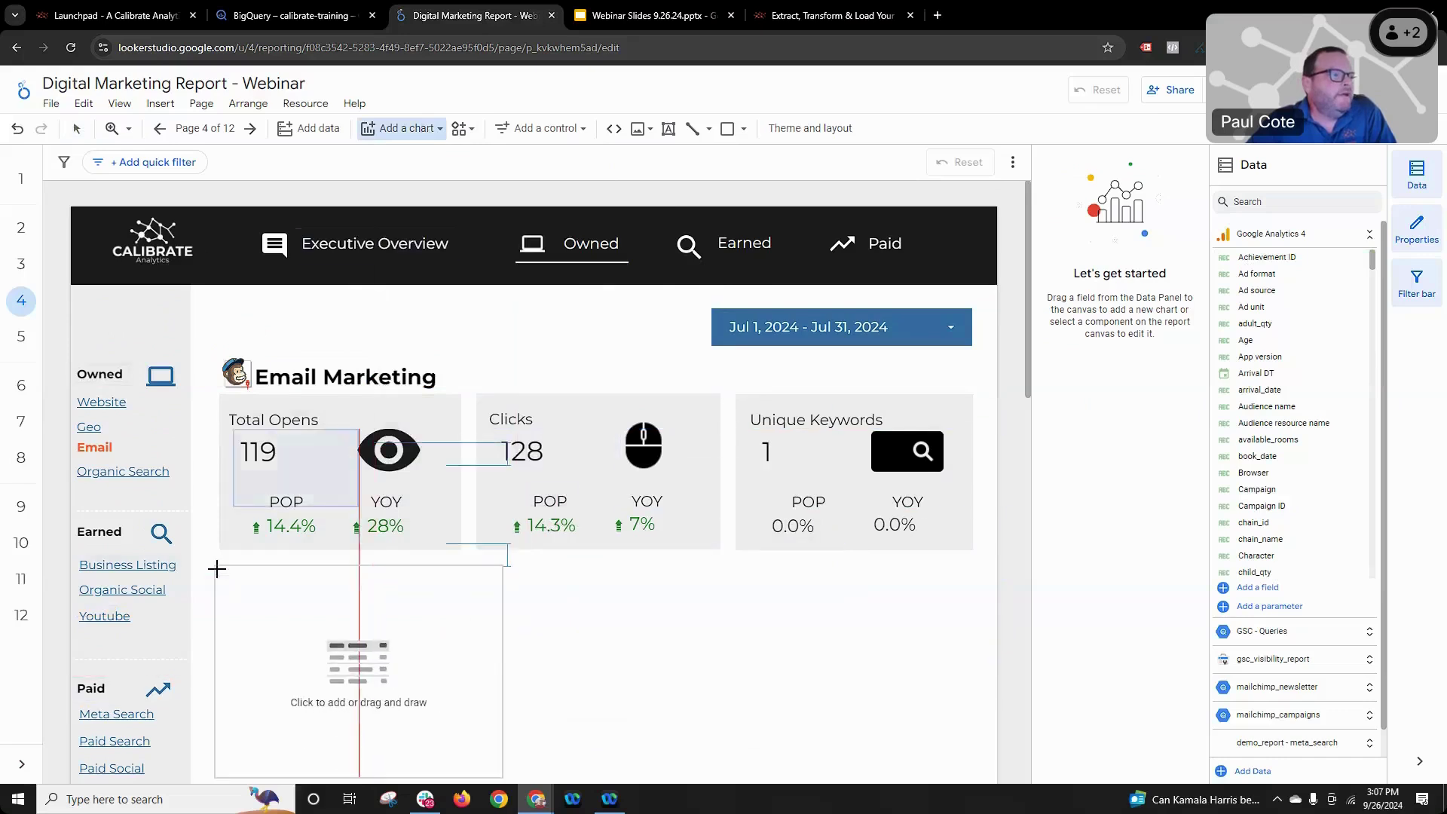
key("Escape")
left_click(715, 622)
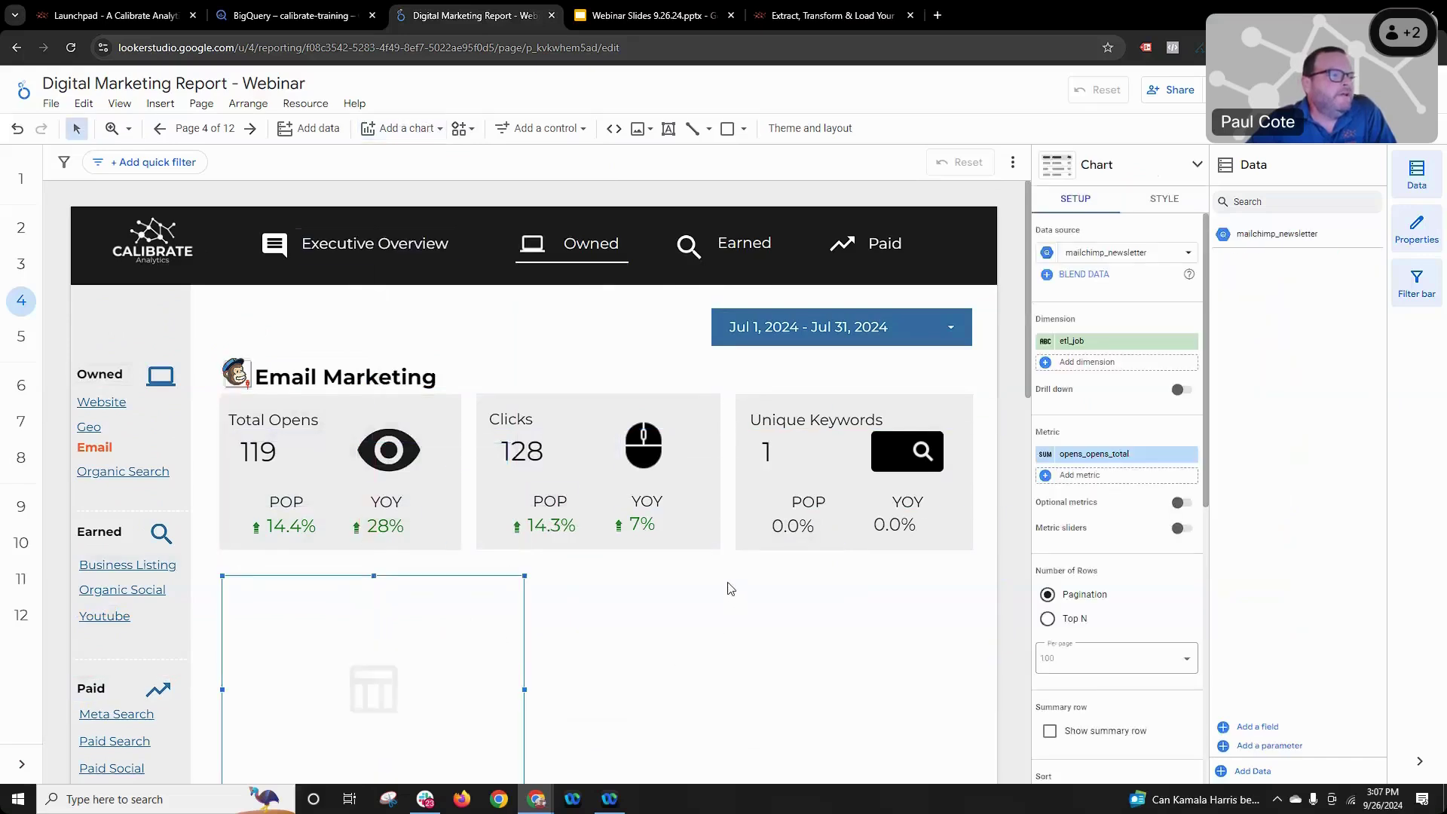
scroll(533, 422, "down", 4)
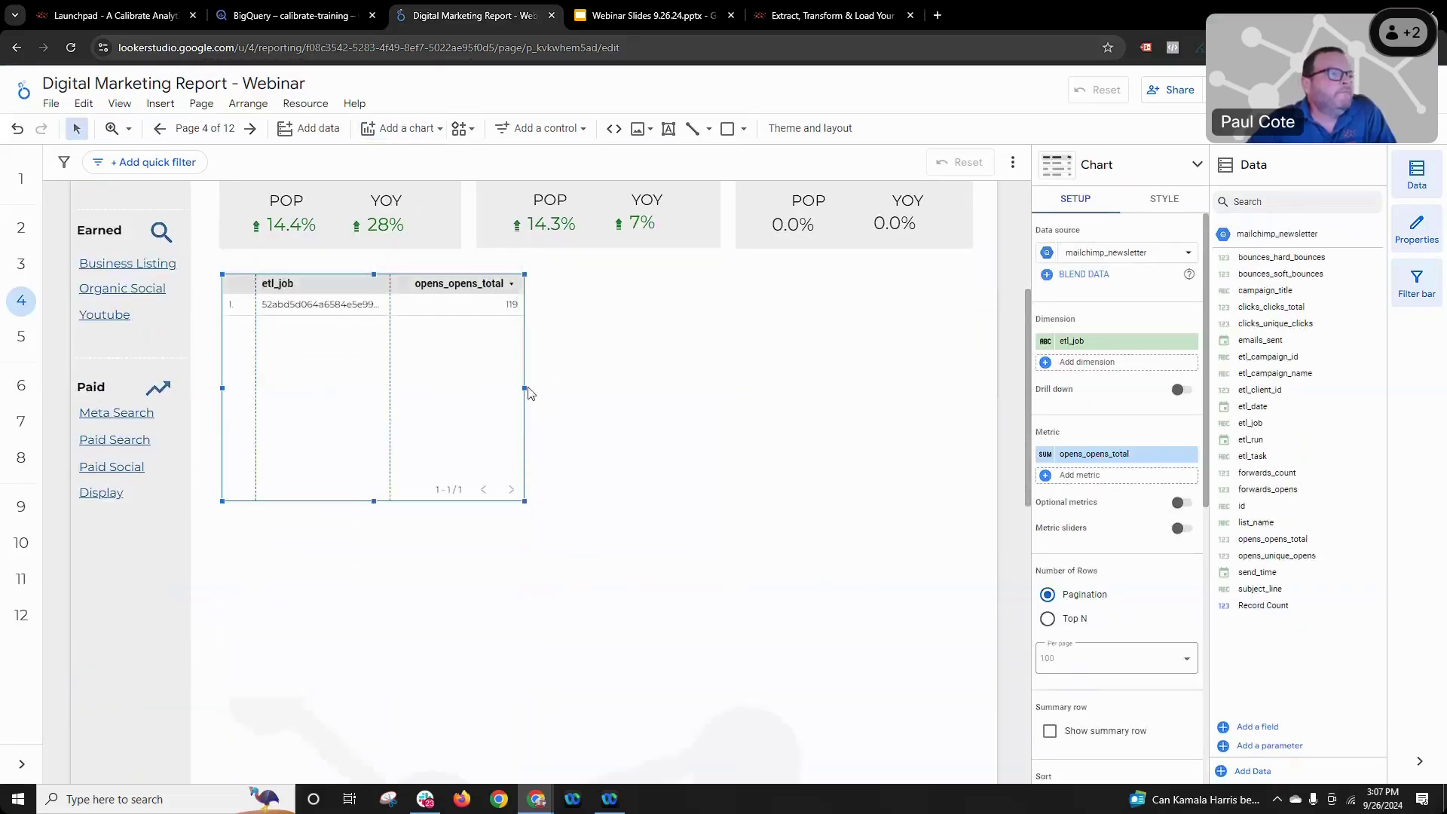
left_click_drag(525, 389, 974, 389)
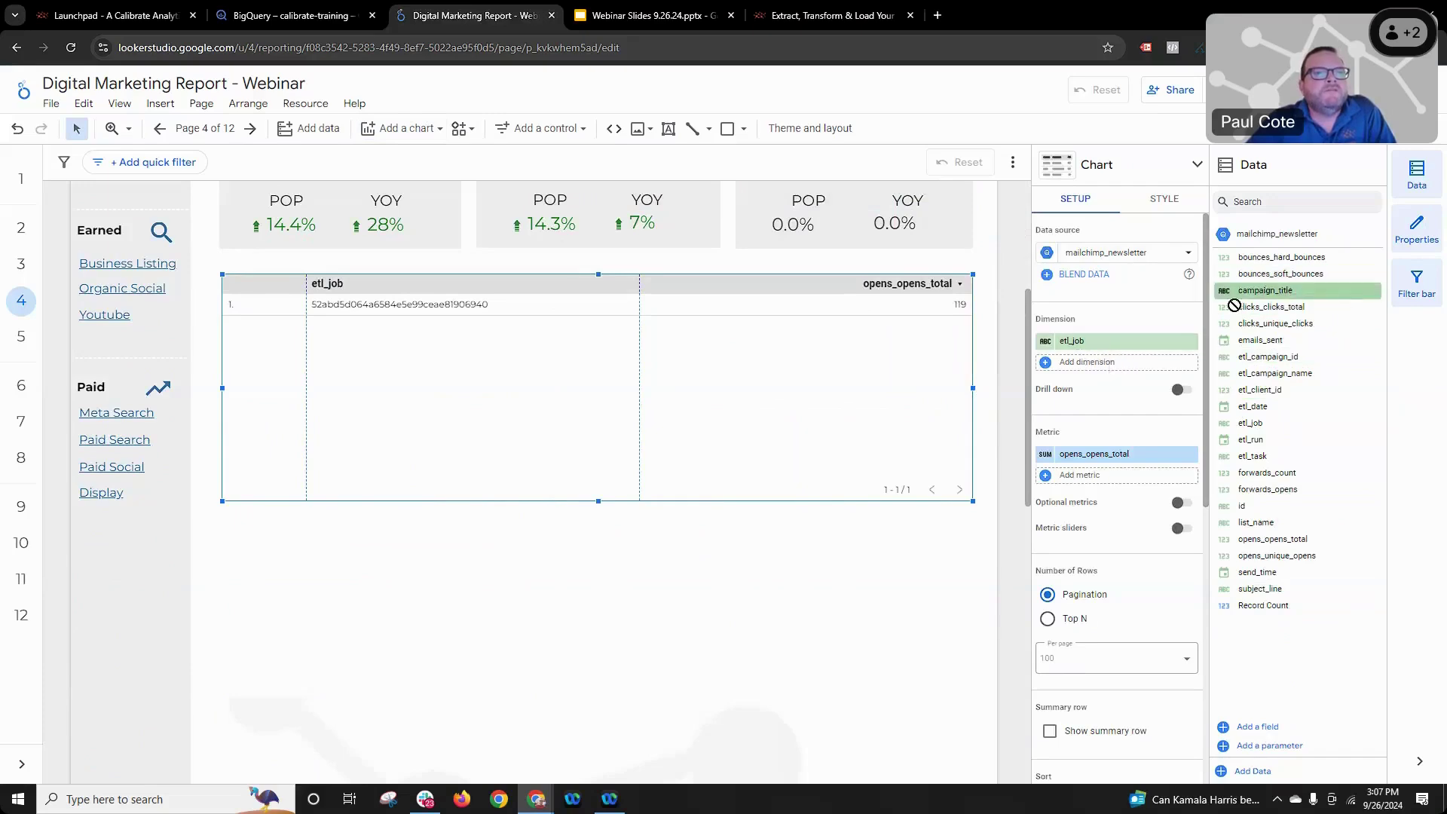
- Replace the table's etl_job dimension with campaign_title and hide the row numbers
left_click_drag(1266, 290, 1122, 343)
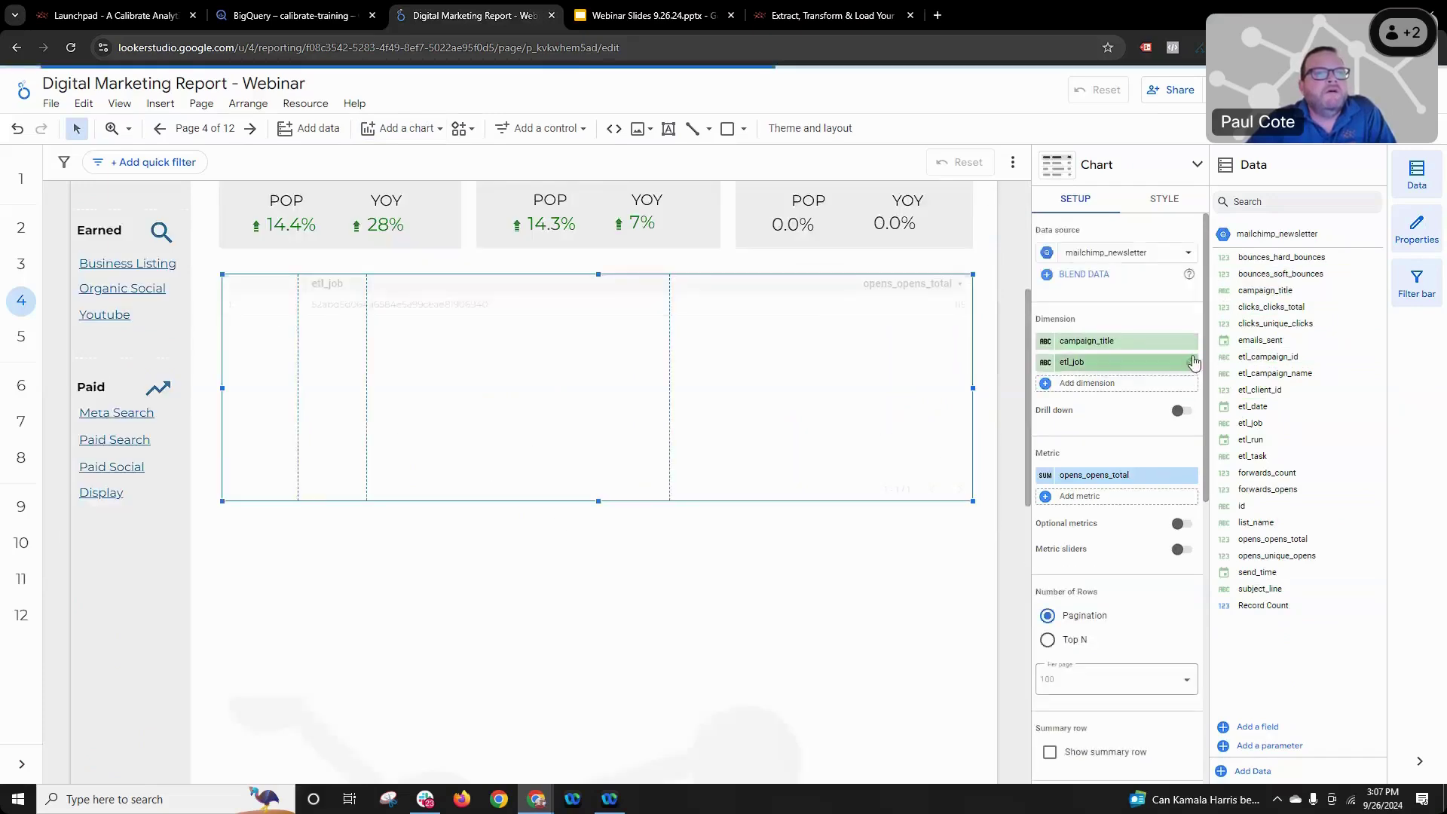
left_click(1190, 363)
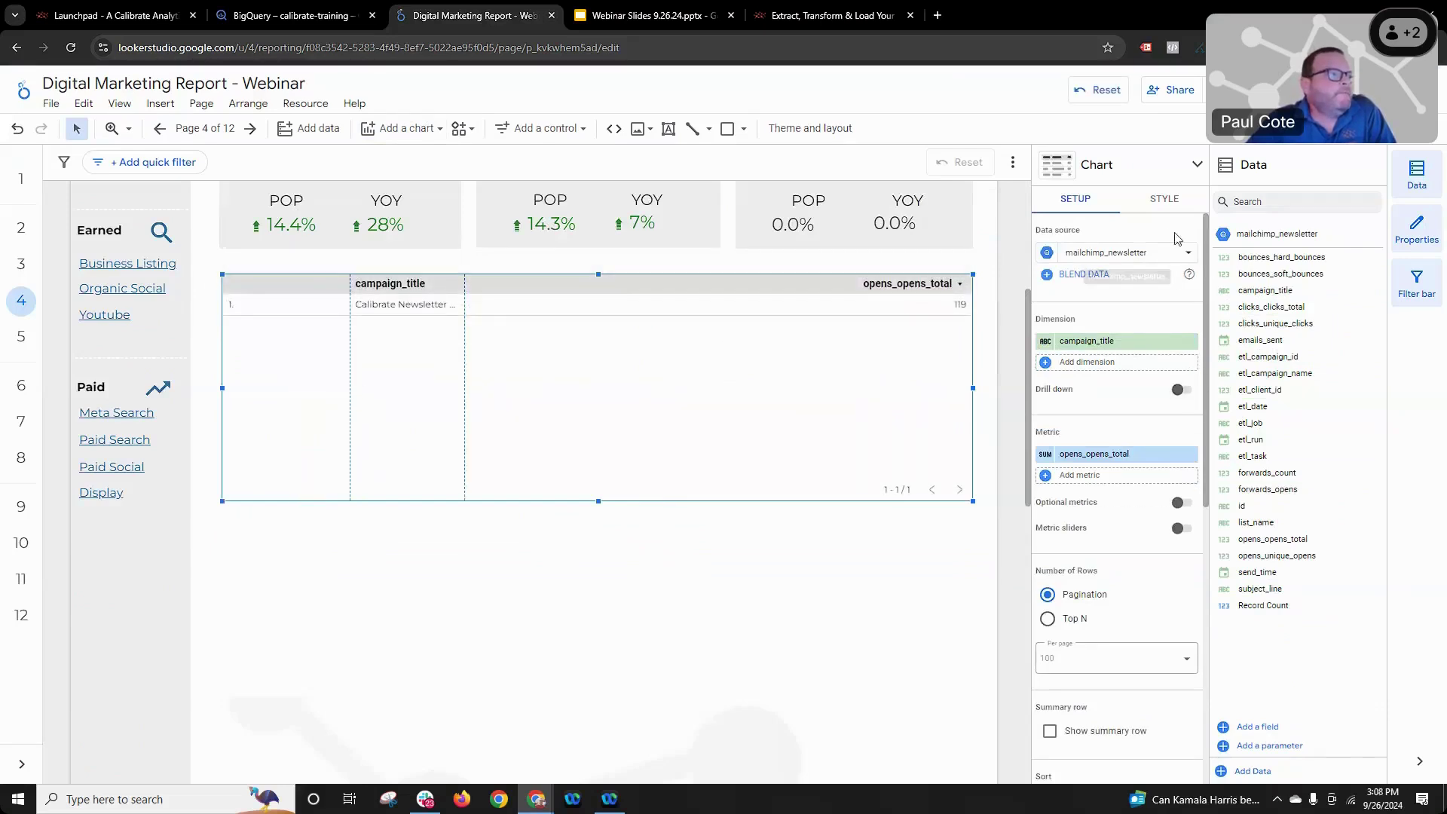
left_click(1163, 200)
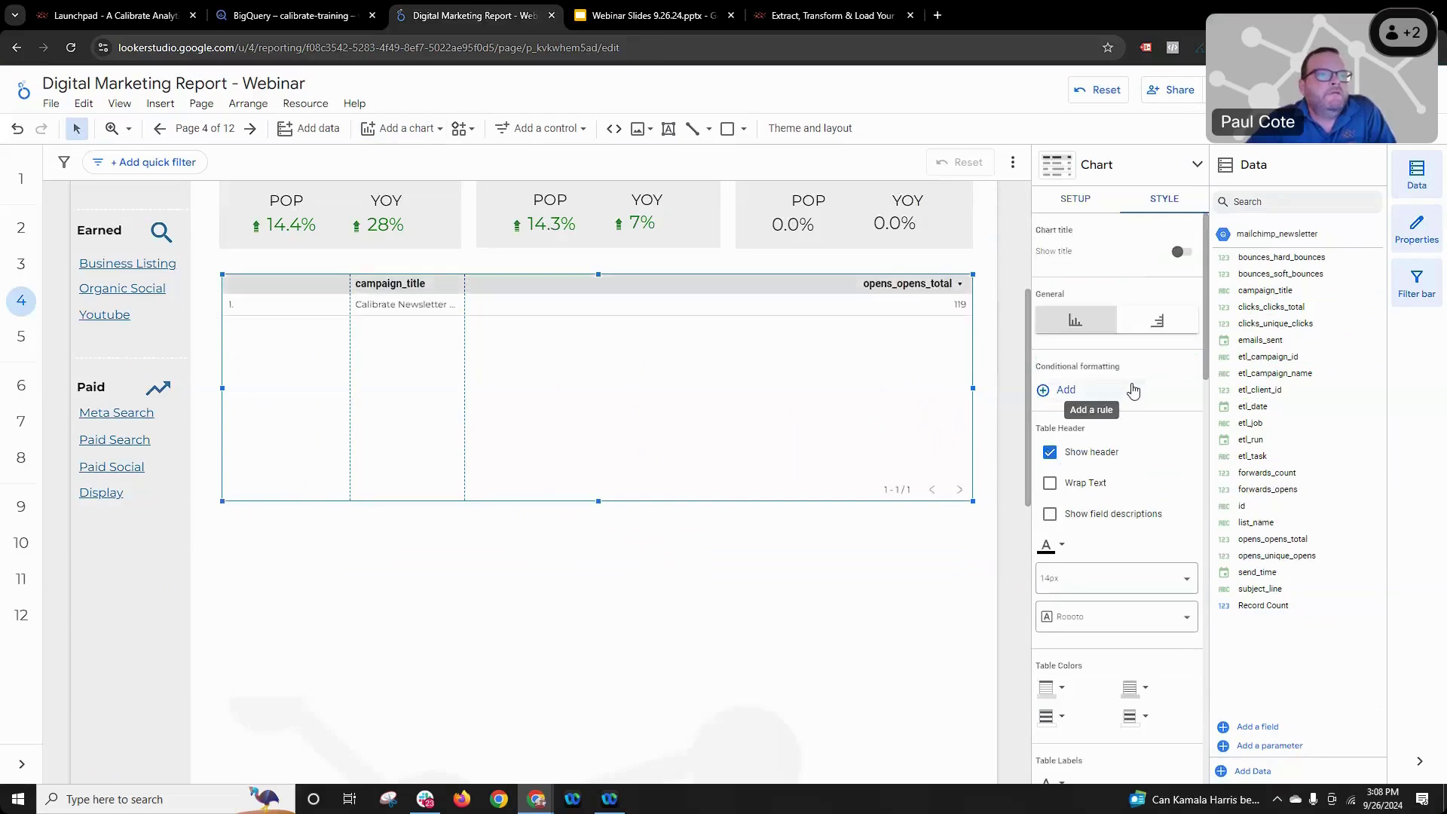
scroll(1123, 377, "down", 5)
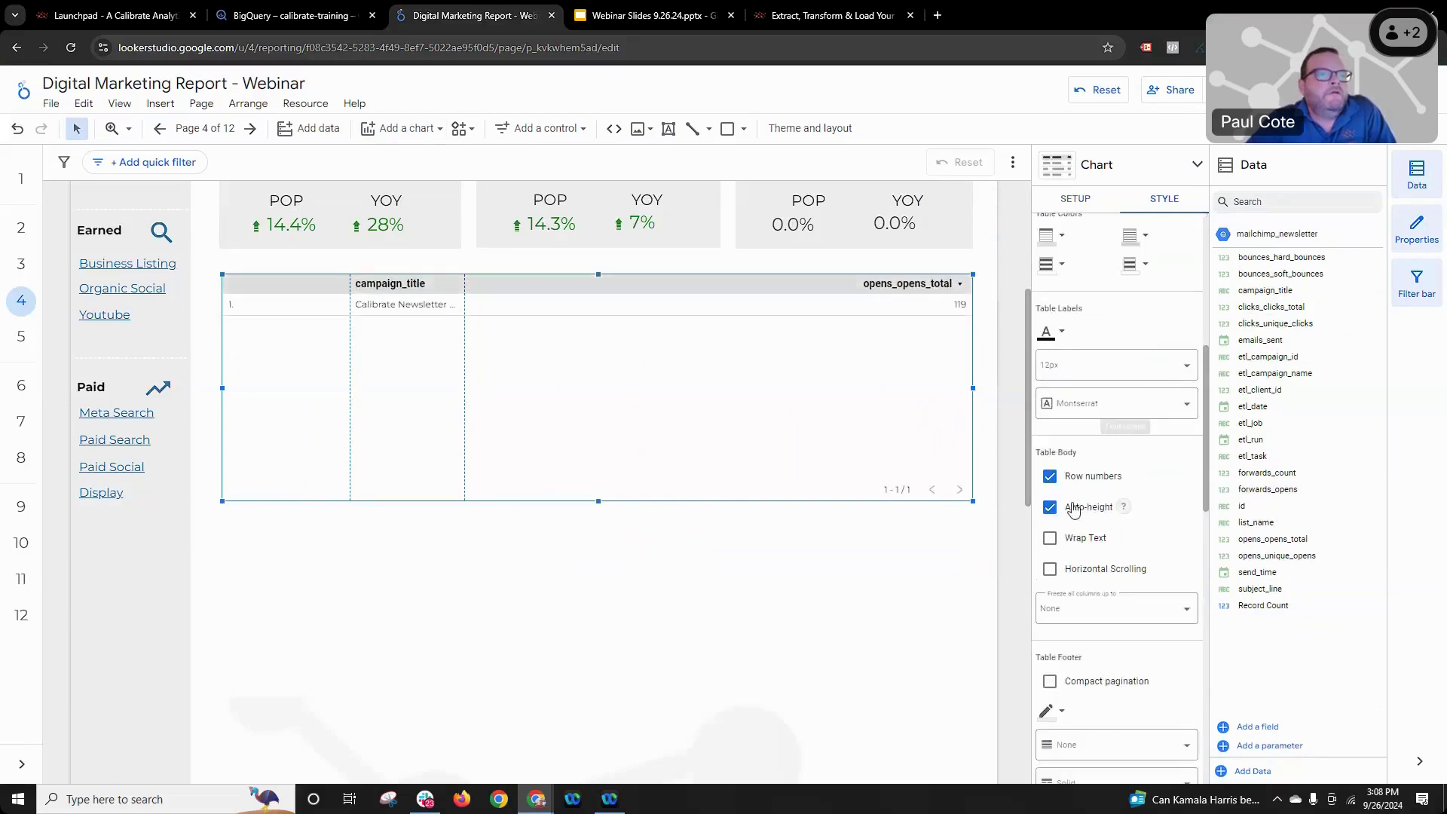
left_click(1050, 477)
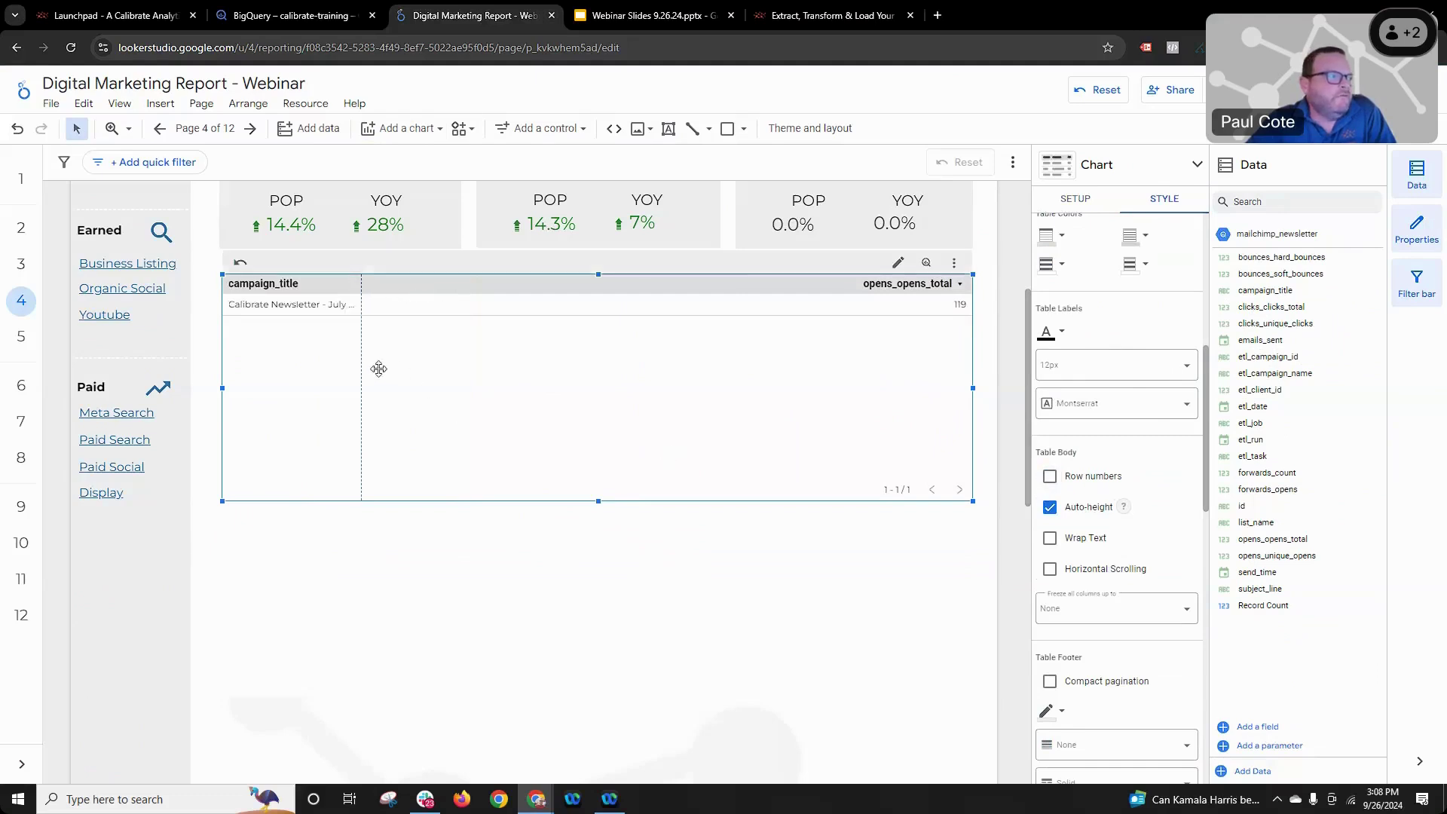
- Add subject_line as the table's second dimension and adjust both dimension columns so their text fits
left_click_drag(361, 369, 468, 370)
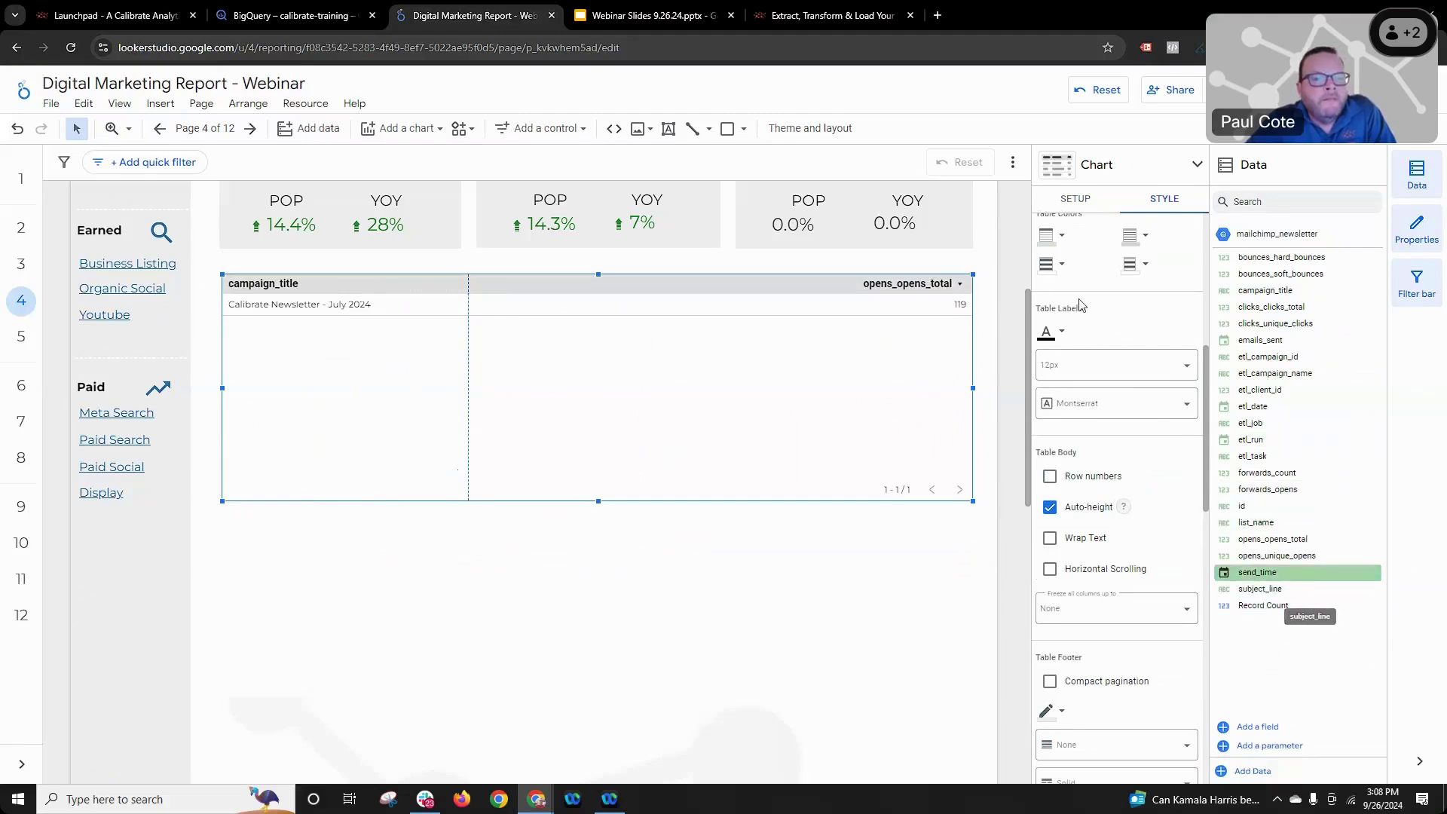
left_click(1075, 199)
scroll(1085, 452, "up", 6)
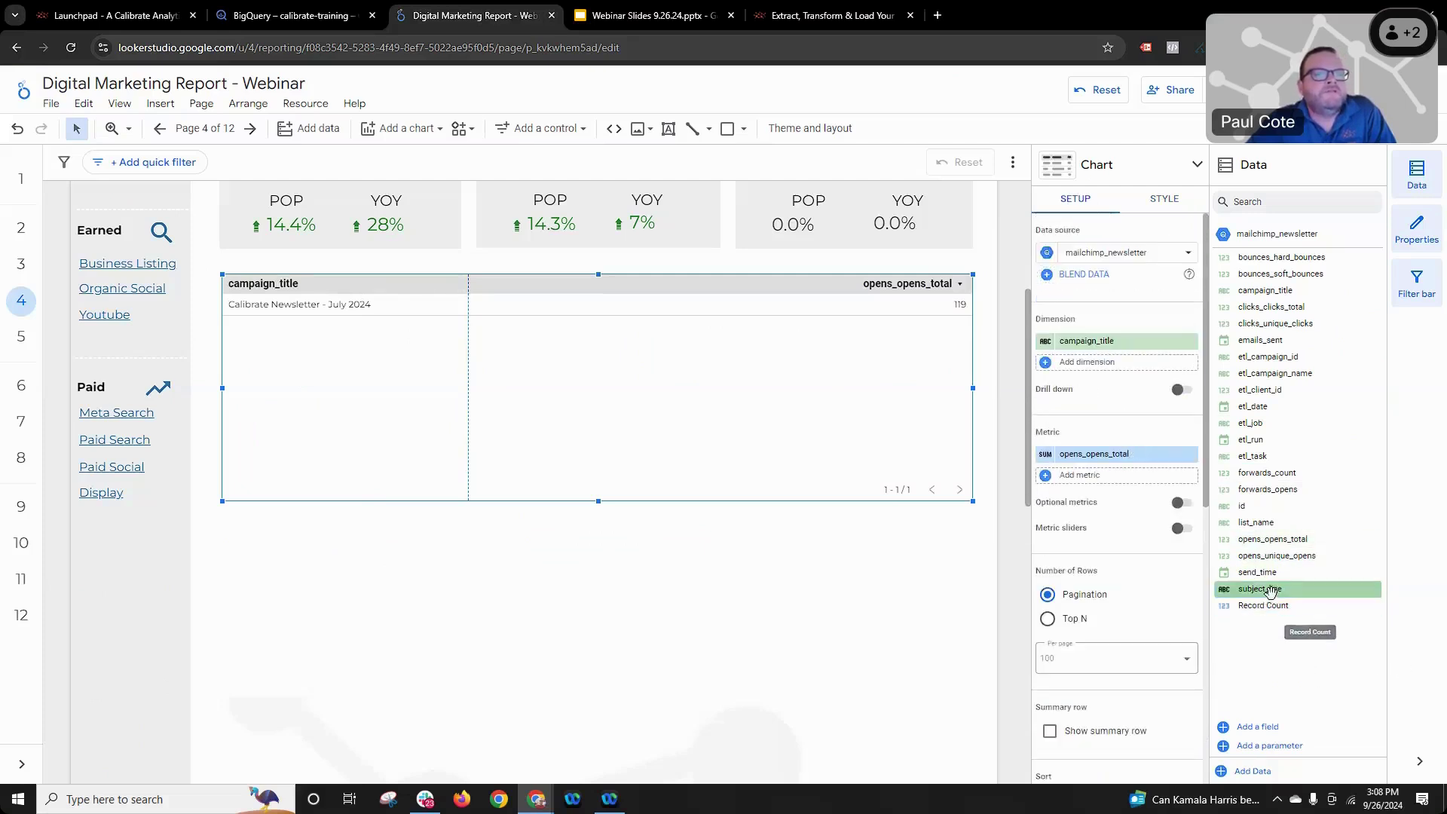
left_click_drag(1269, 592, 1100, 373)
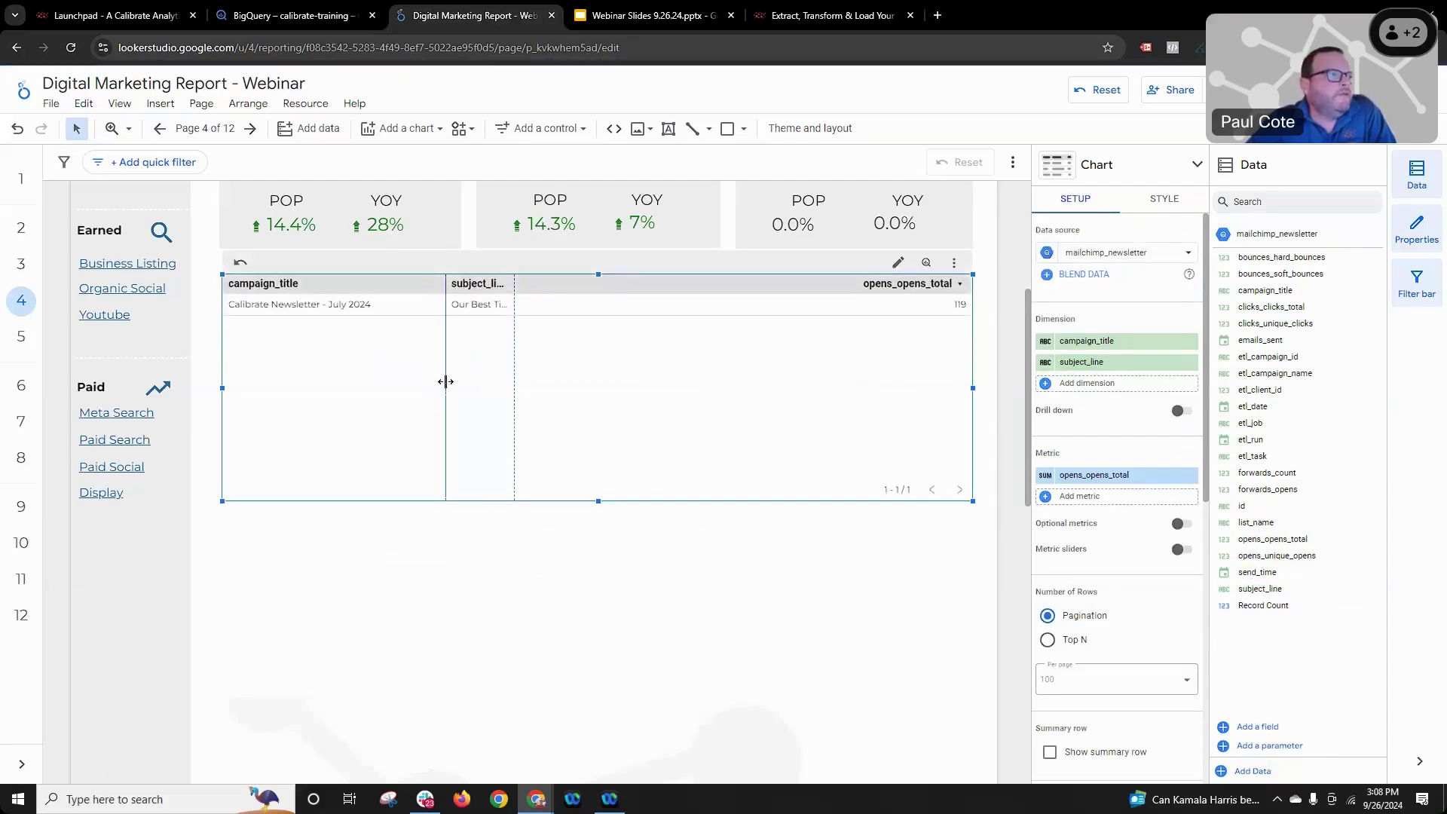
left_click_drag(390, 379, 390, 380)
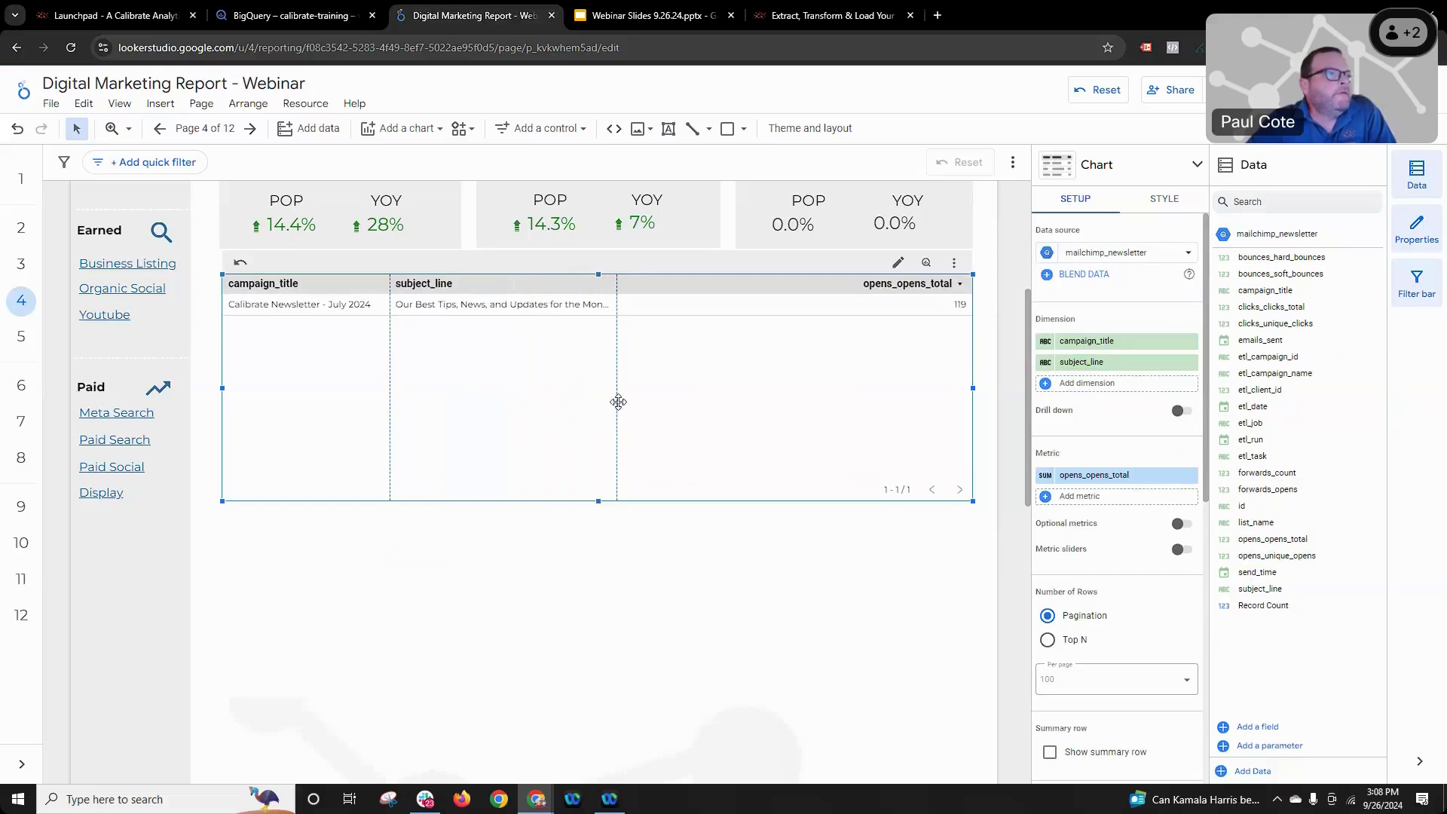
left_click_drag(617, 401, 660, 404)
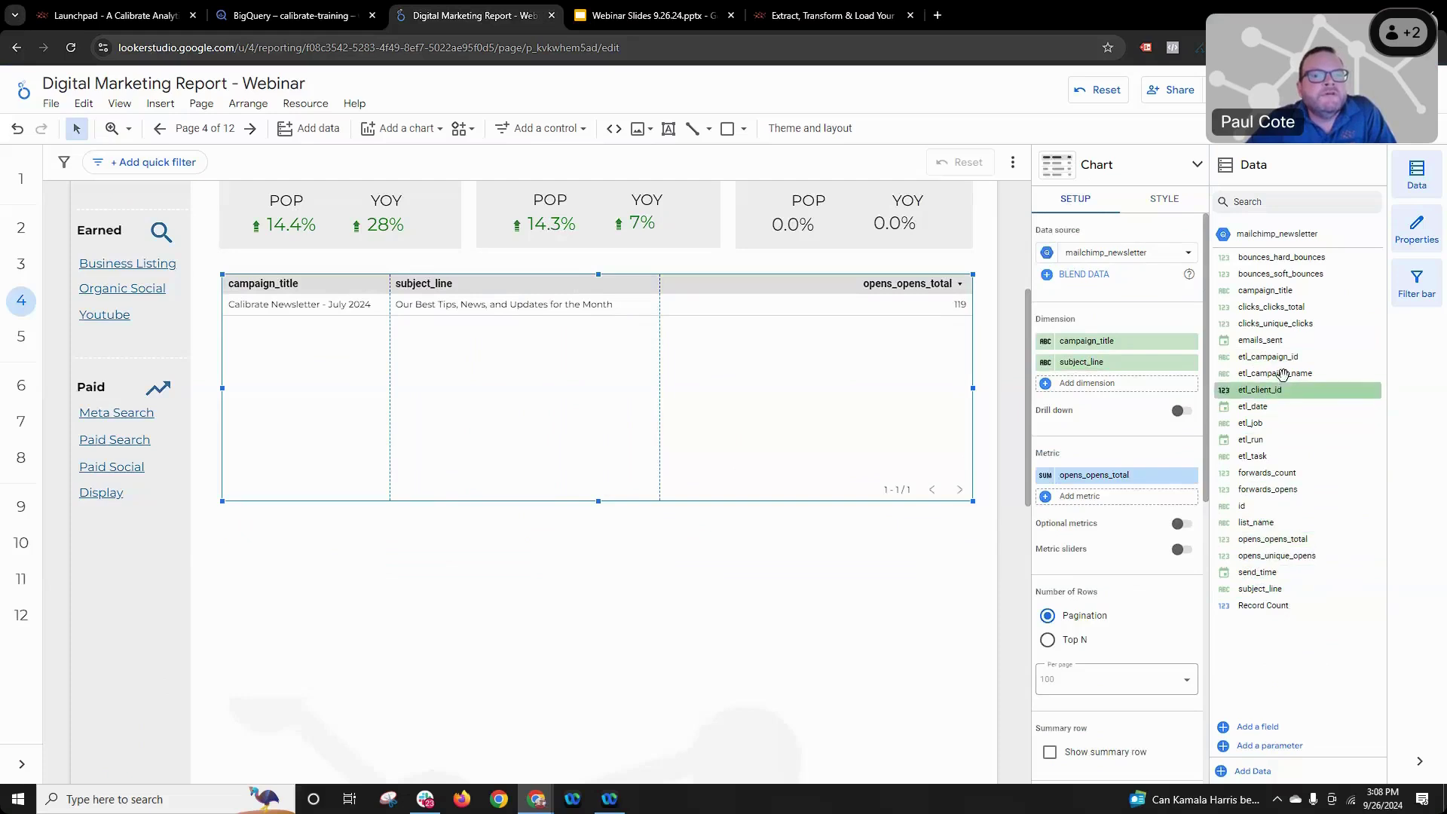
- Add clicks_clicks_total and bounces_hard_bounces as metrics to the table
left_click(1275, 307)
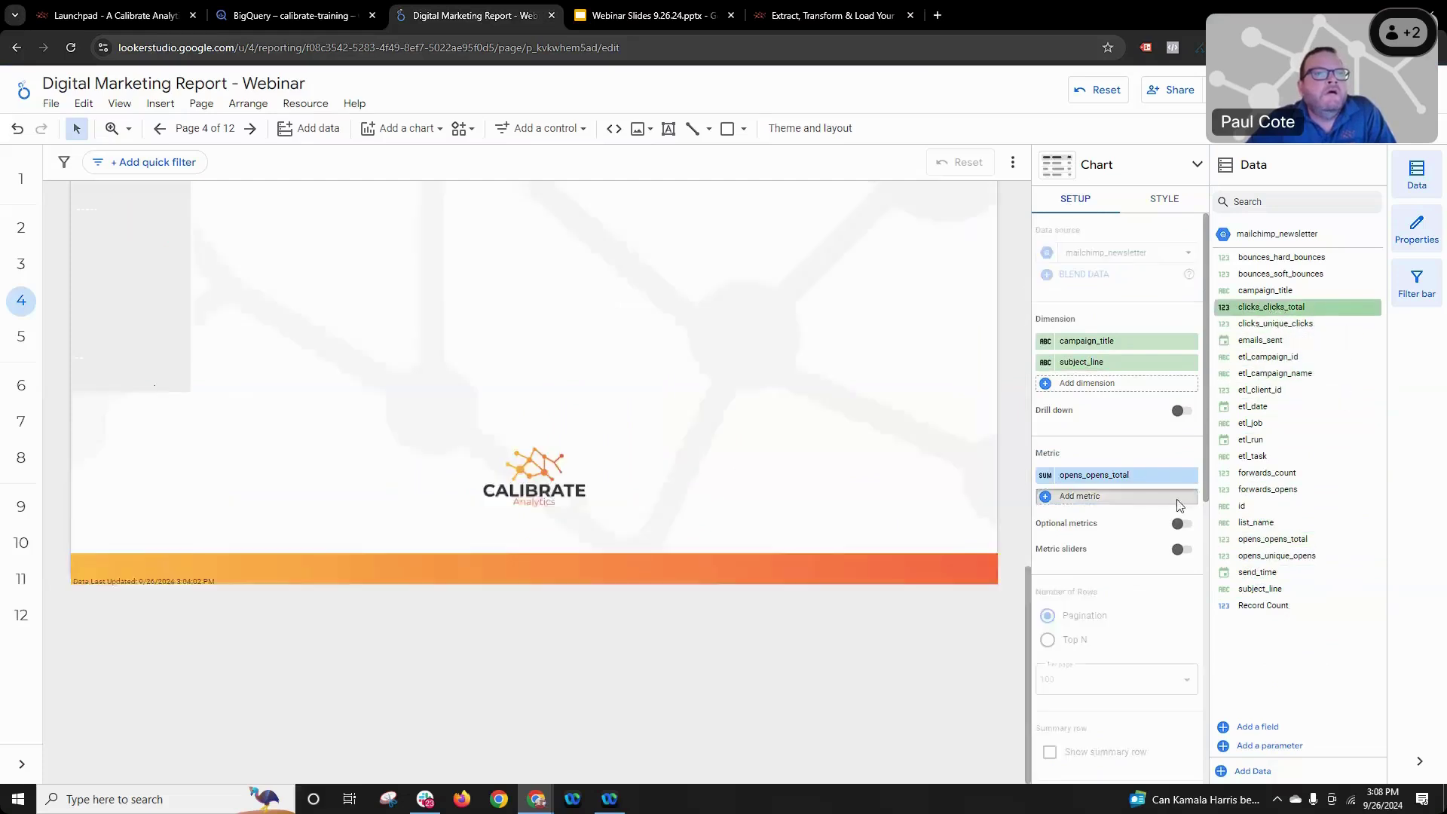
left_click(1263, 258)
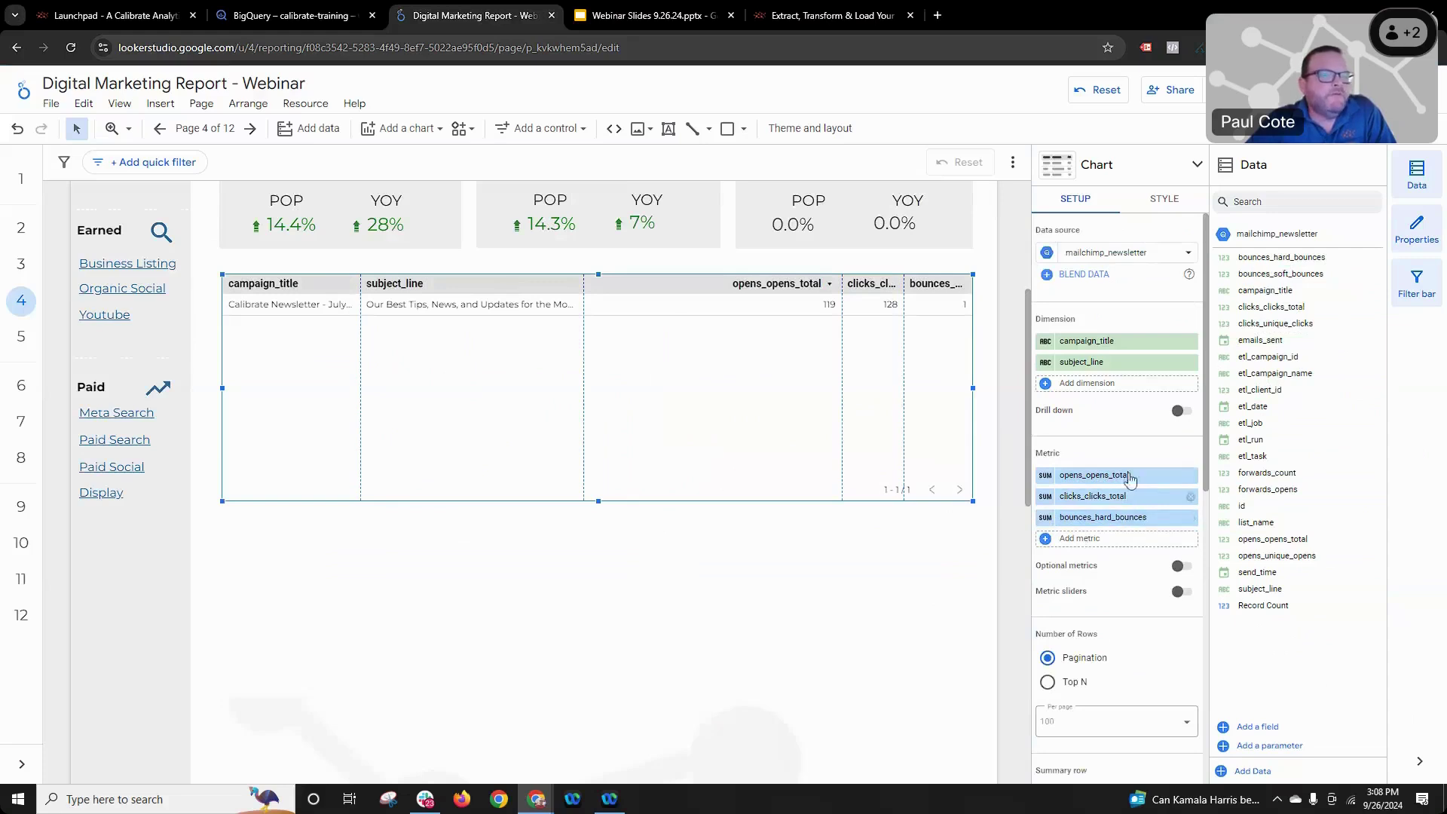
- Rename the table's three metrics as Opens, Clicks and Bounces
left_click(1046, 478)
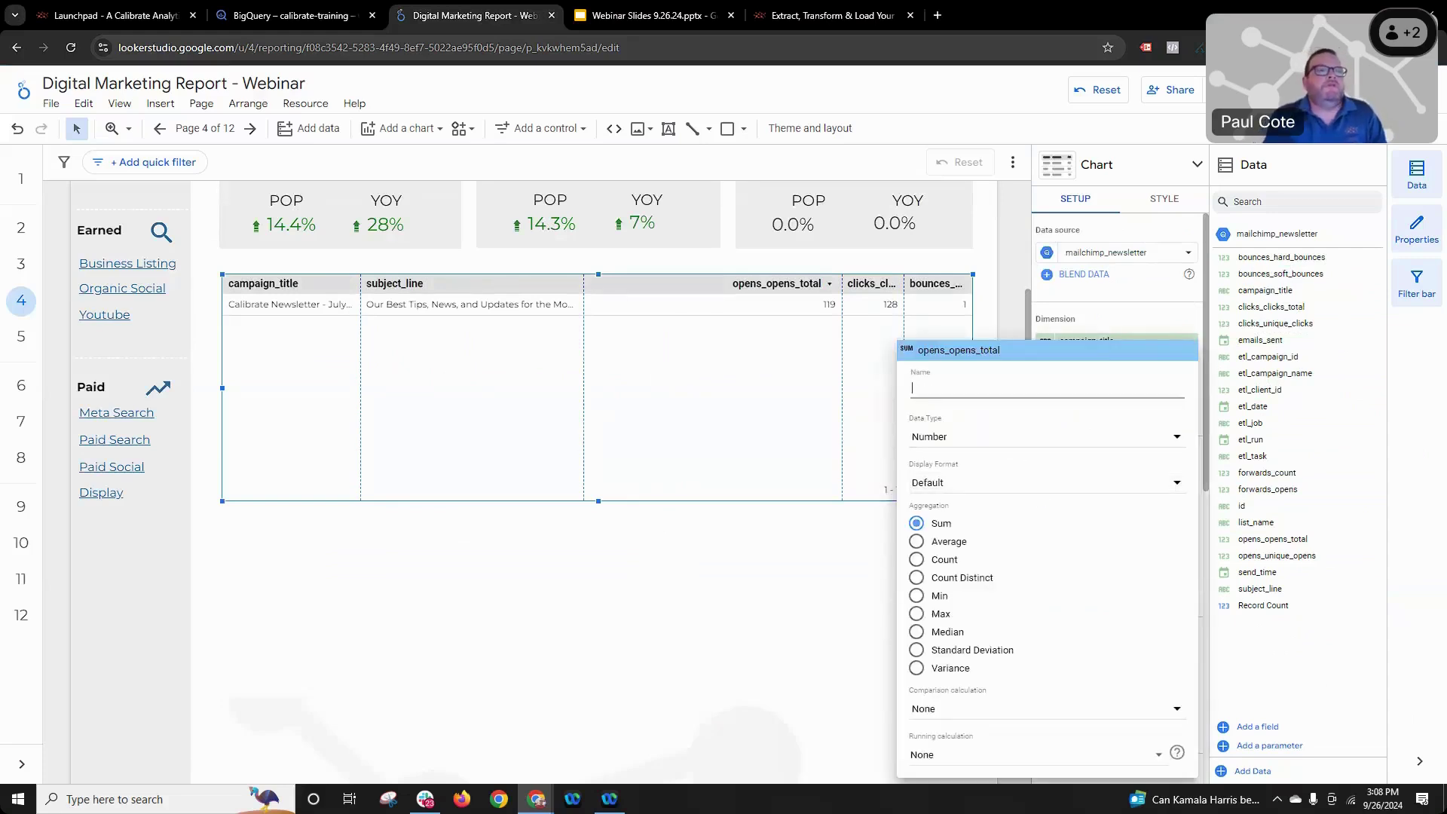
type("Op")
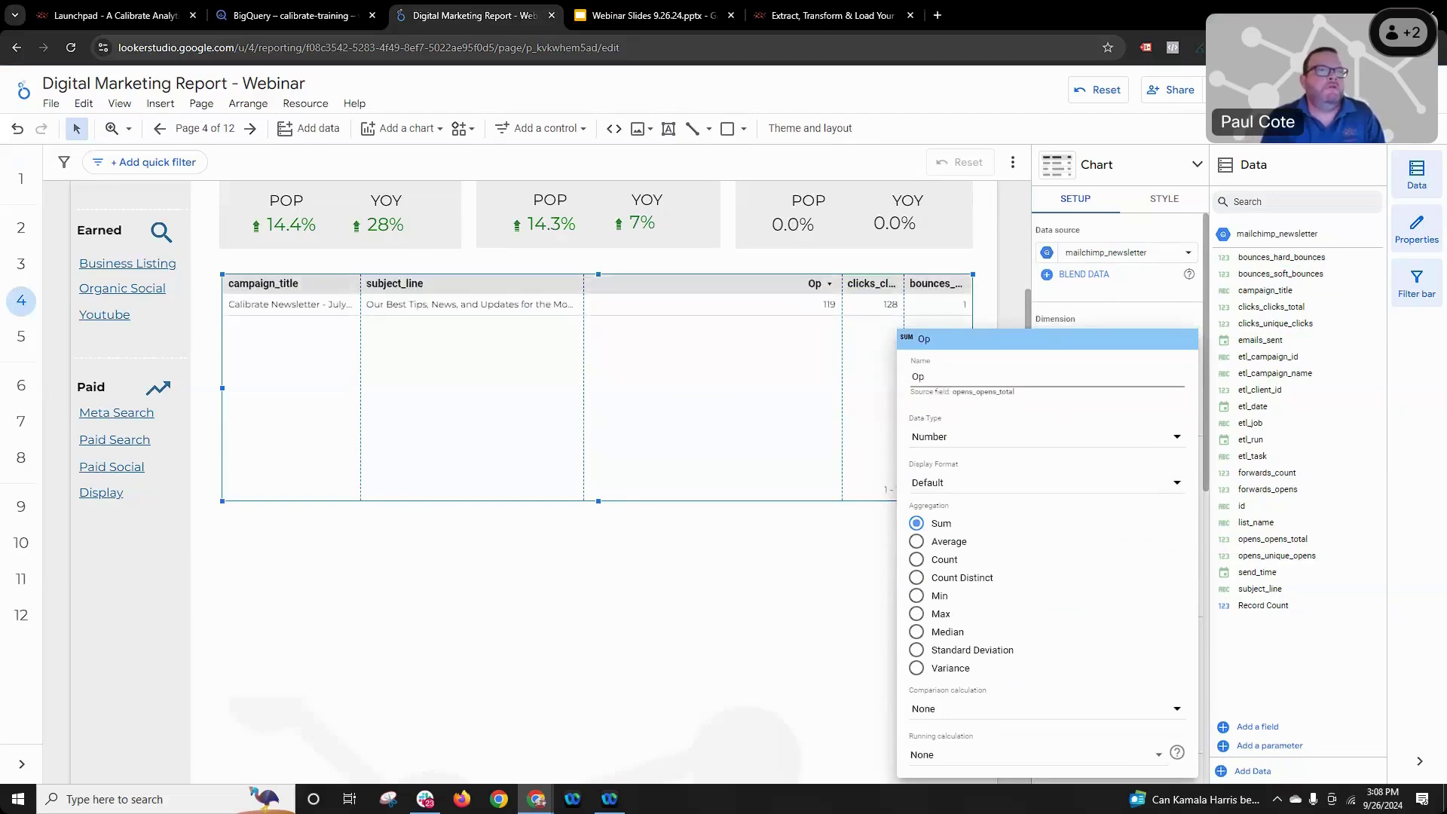
type("ens")
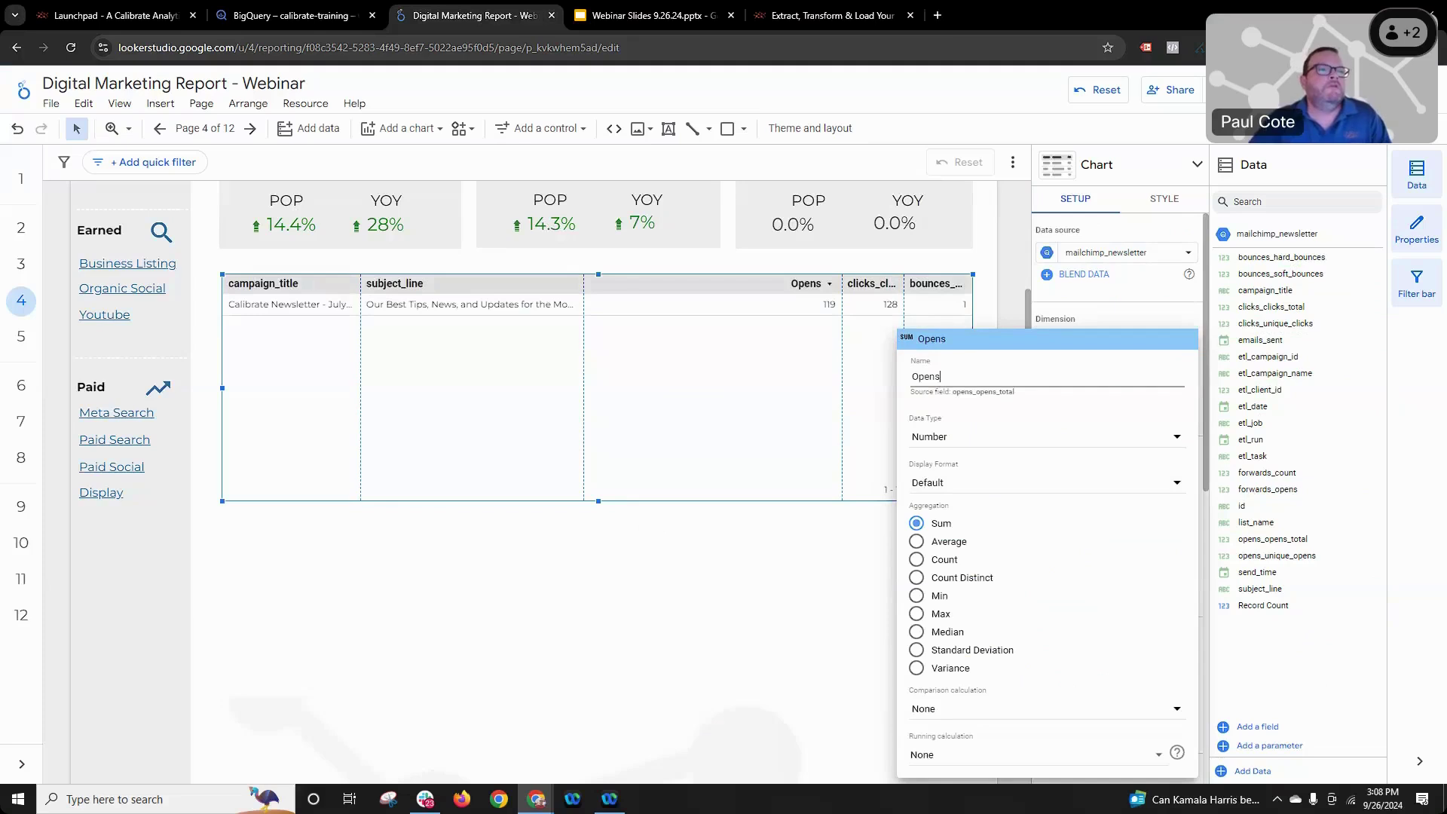
left_click(855, 511)
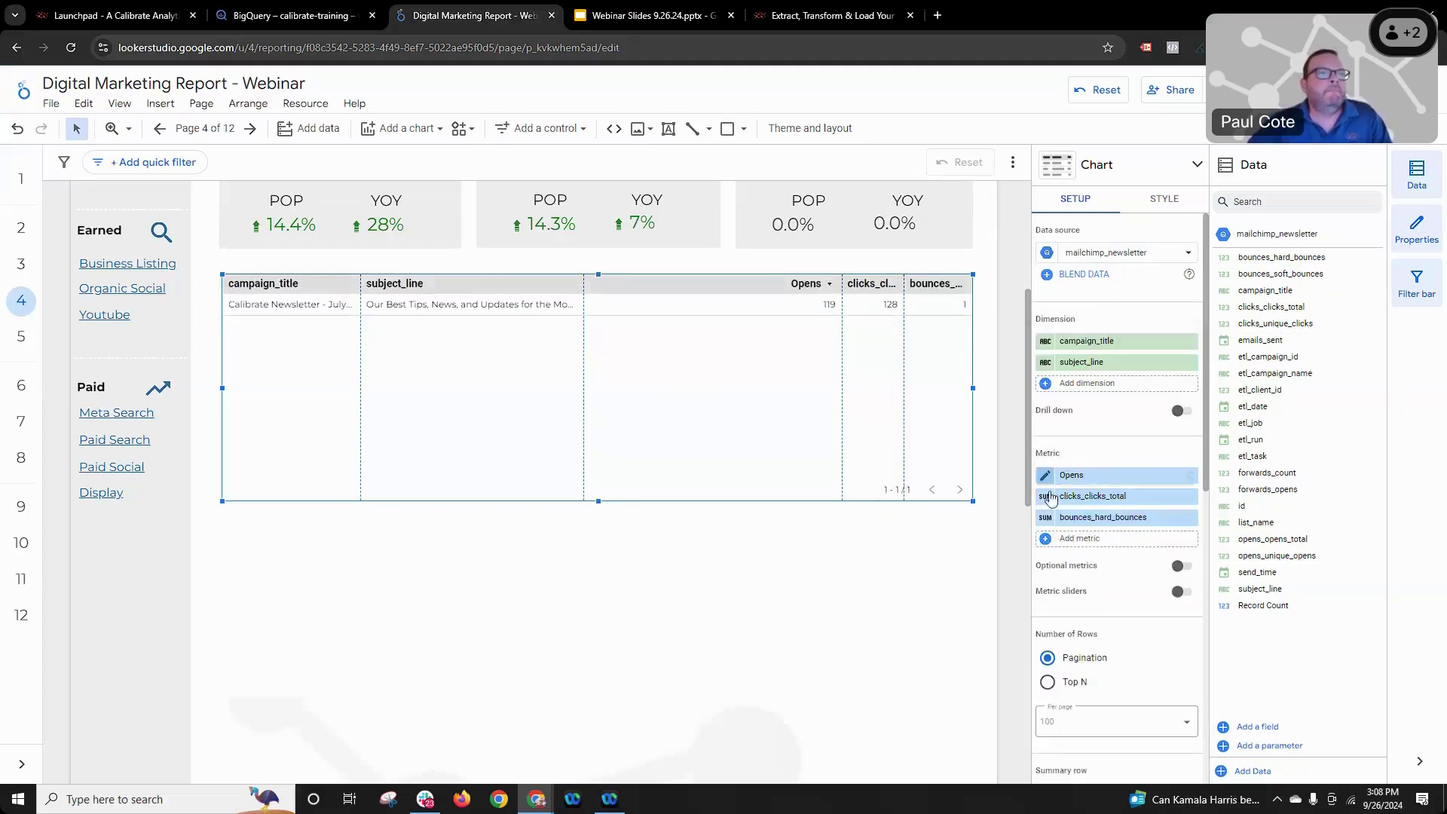
left_click(1049, 497)
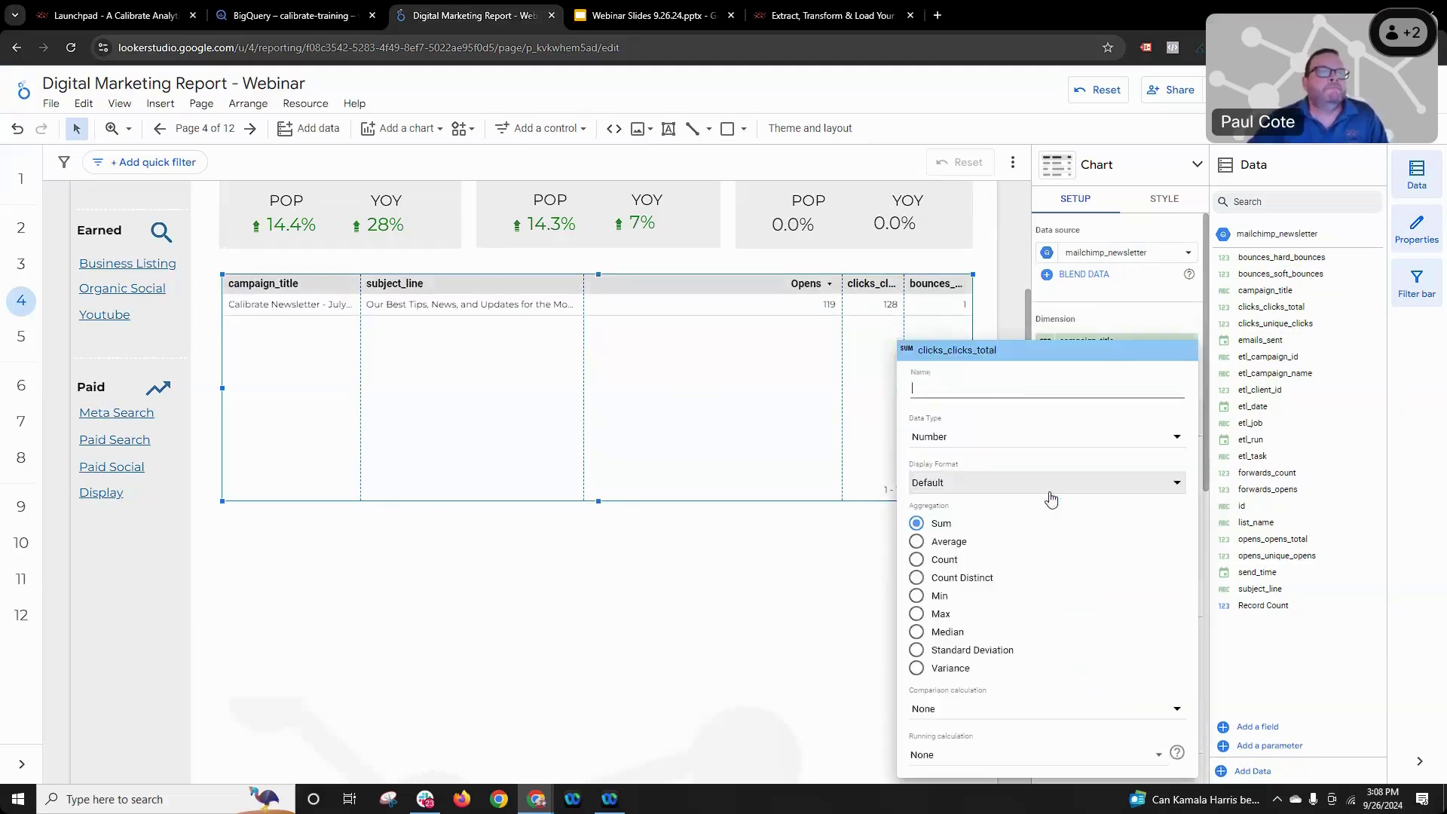
type("Clicks")
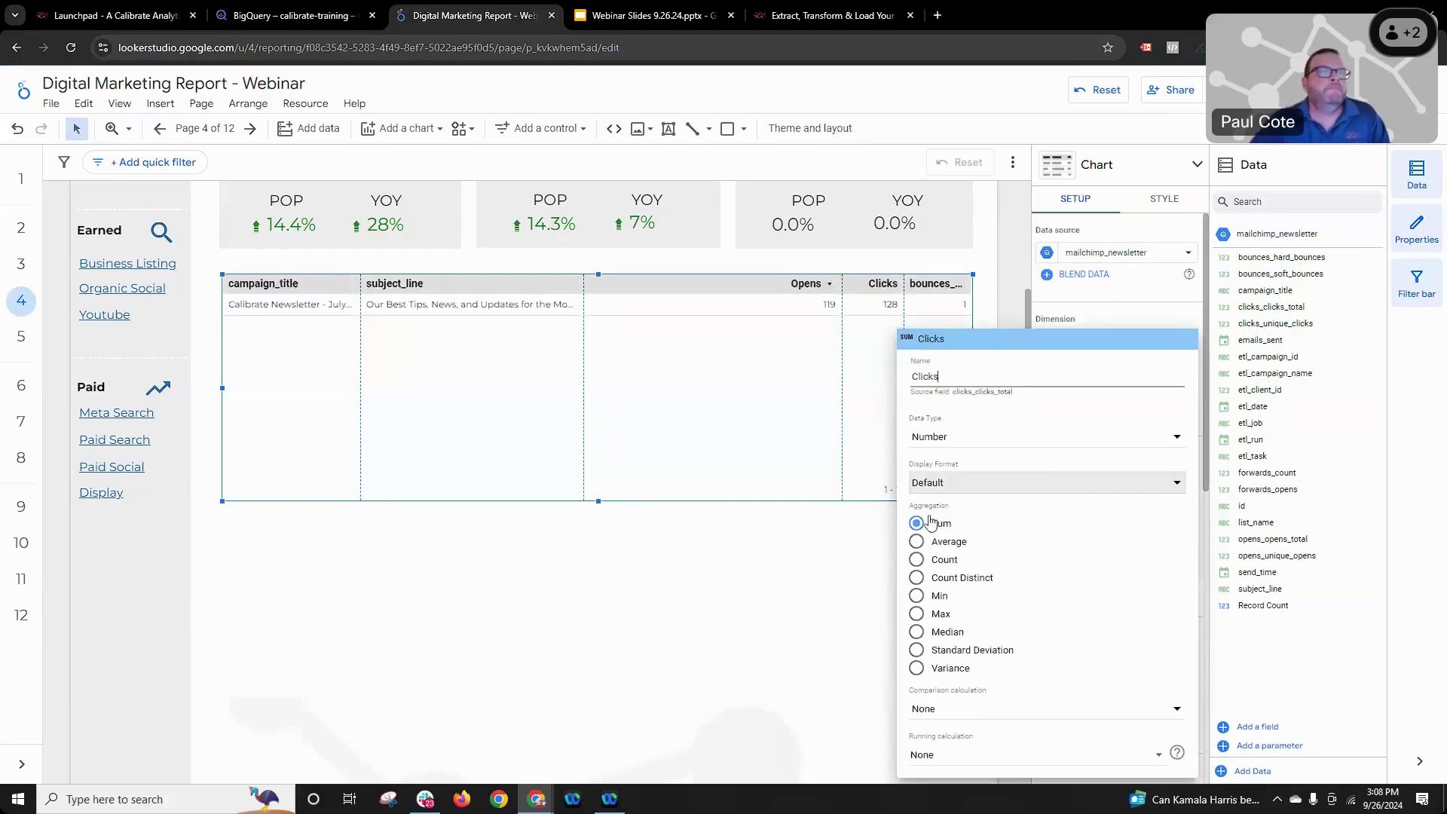
left_click(778, 617)
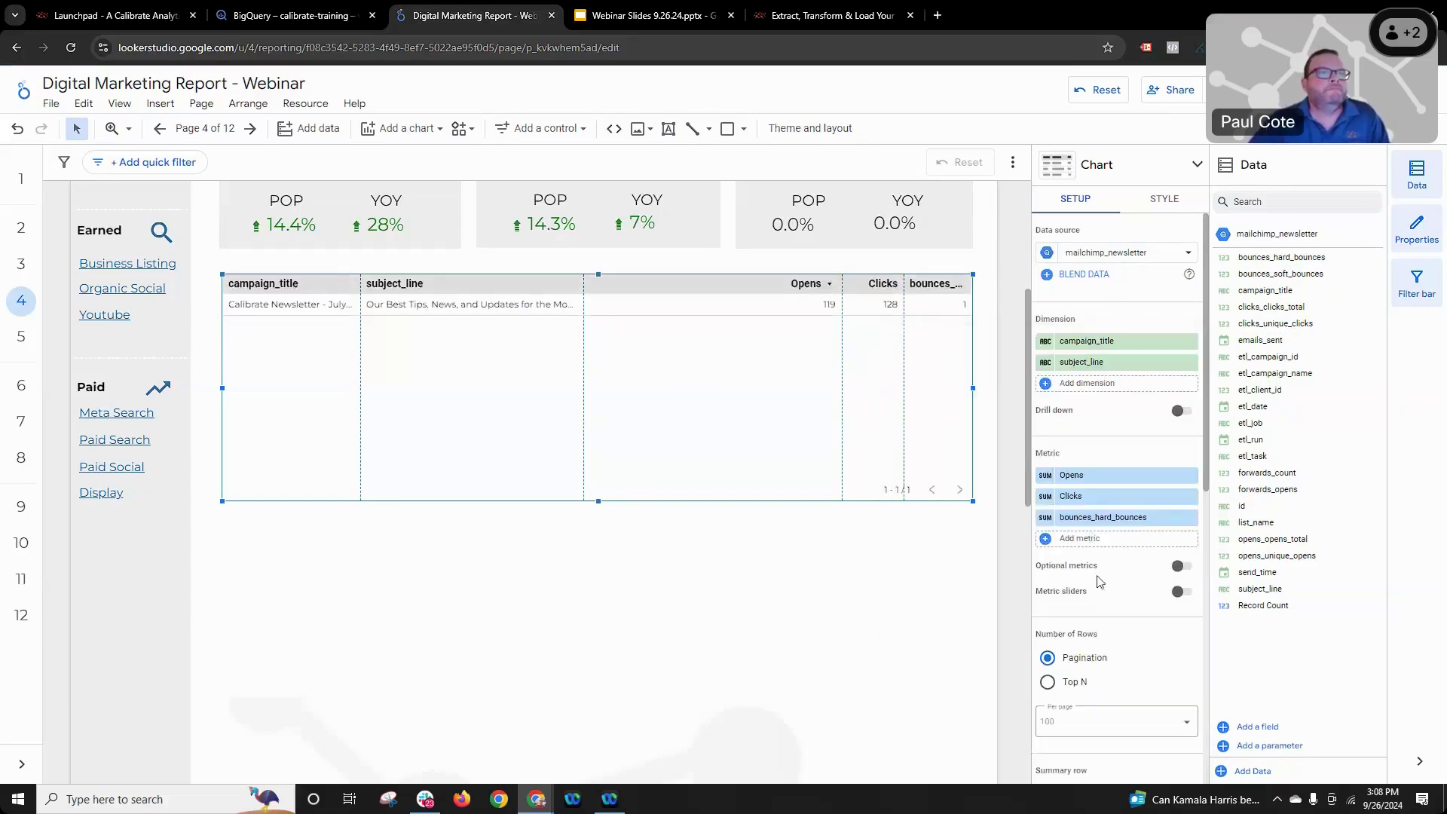
left_click(1046, 518)
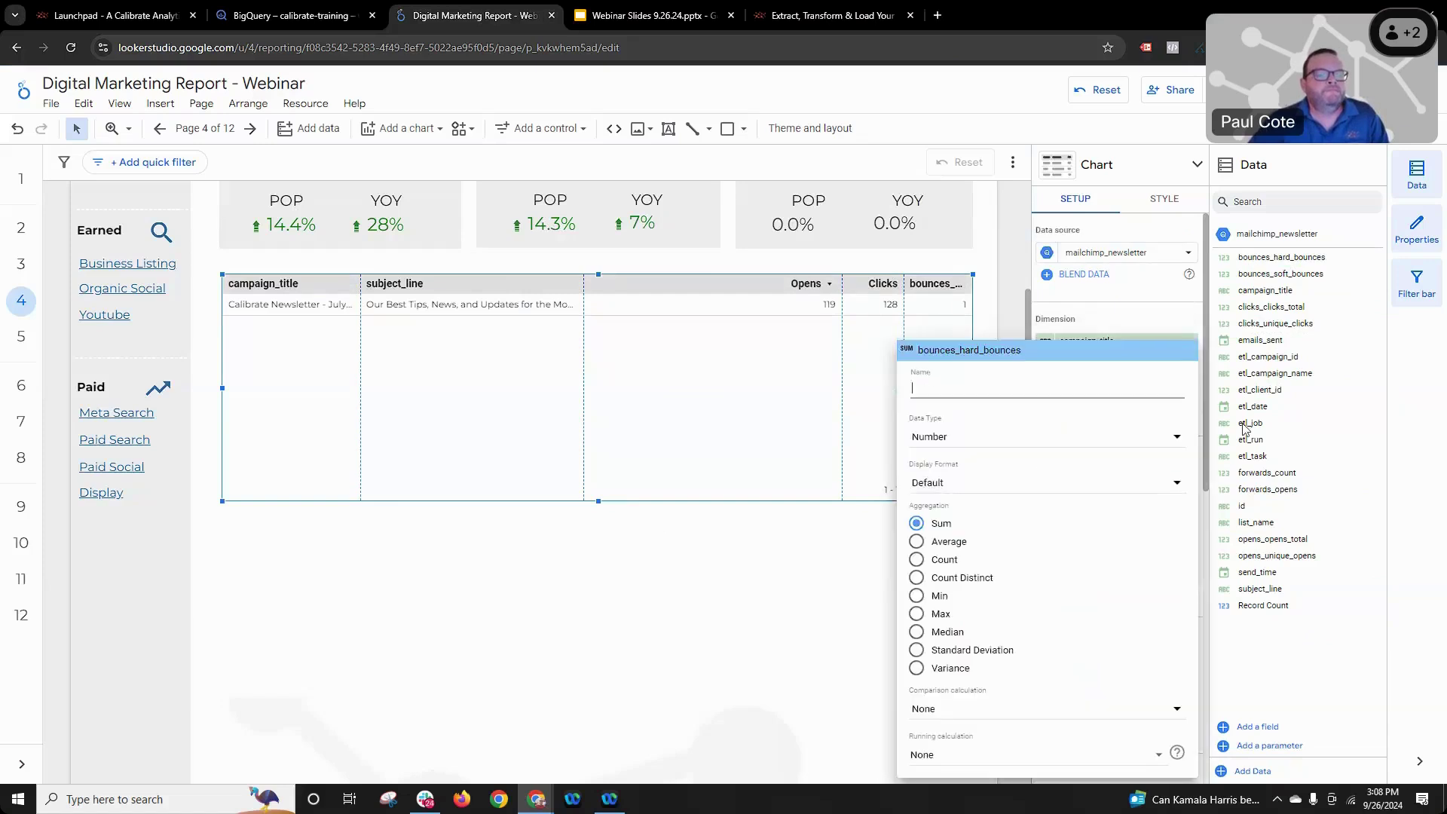
type("Bounces")
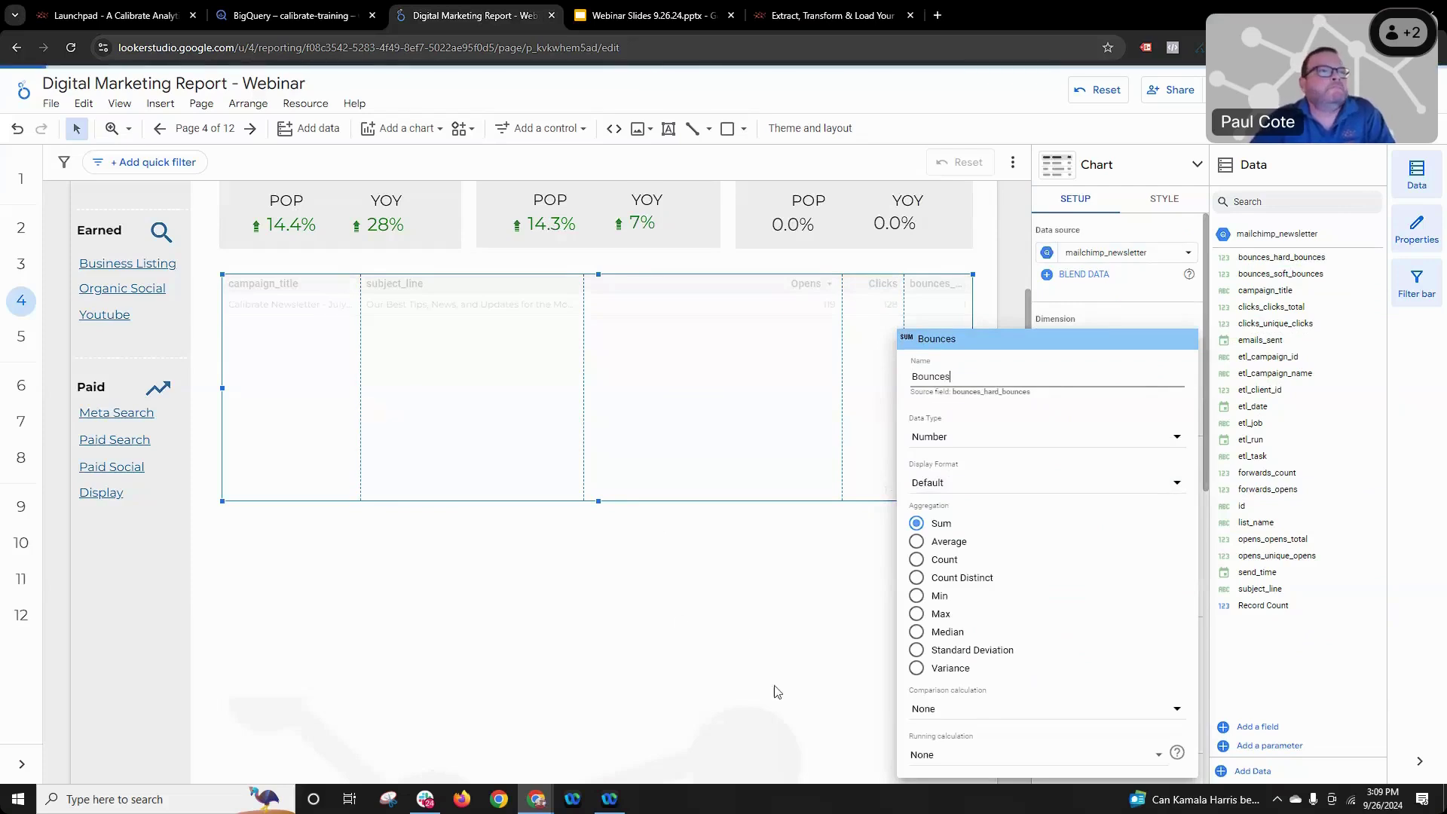
left_click(740, 631)
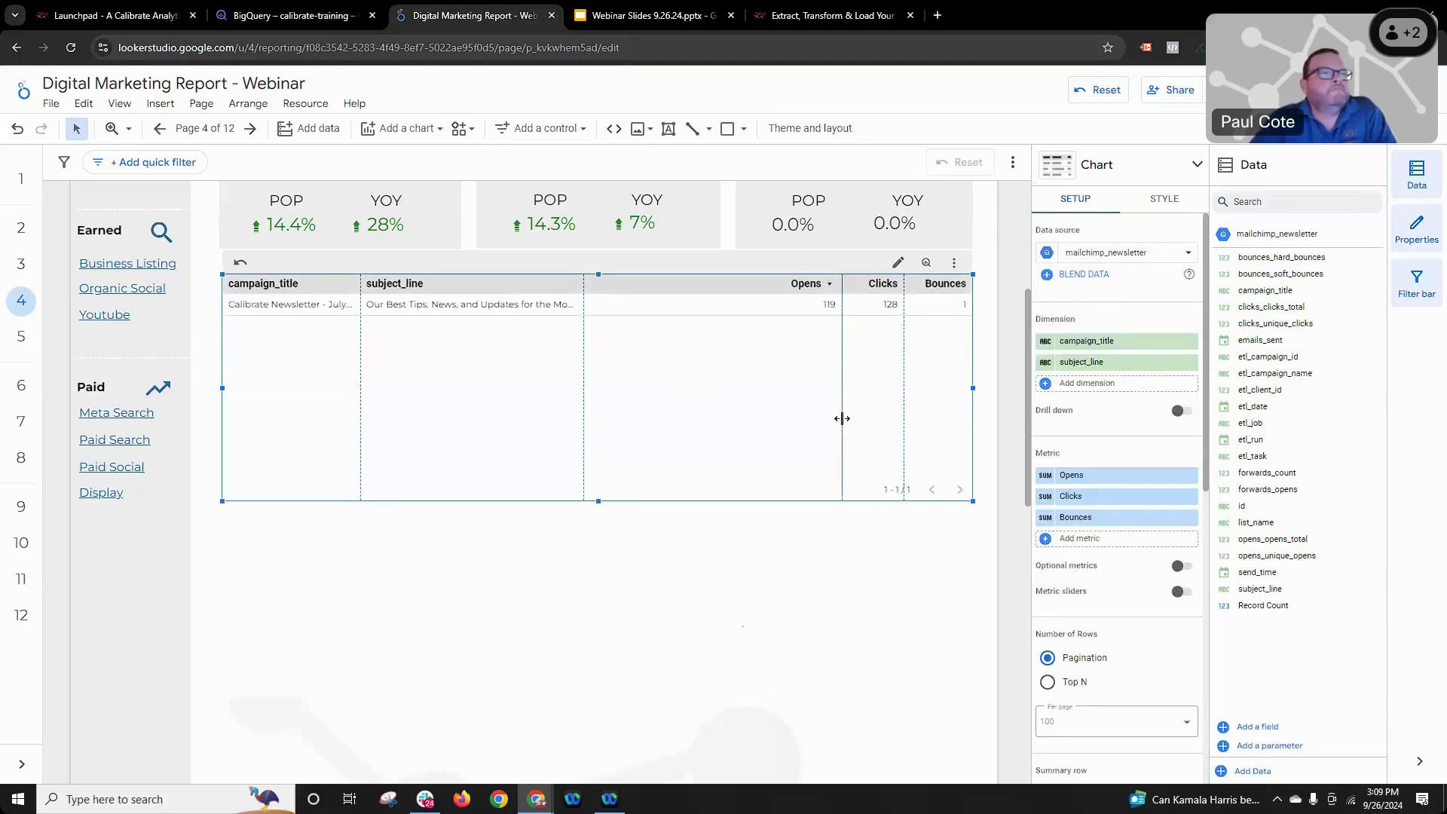
- Adjust the table's column widths, narrowing Opens, widening Bounces and widening subject_line so its full text fits
left_click_drag(842, 416, 788, 429)
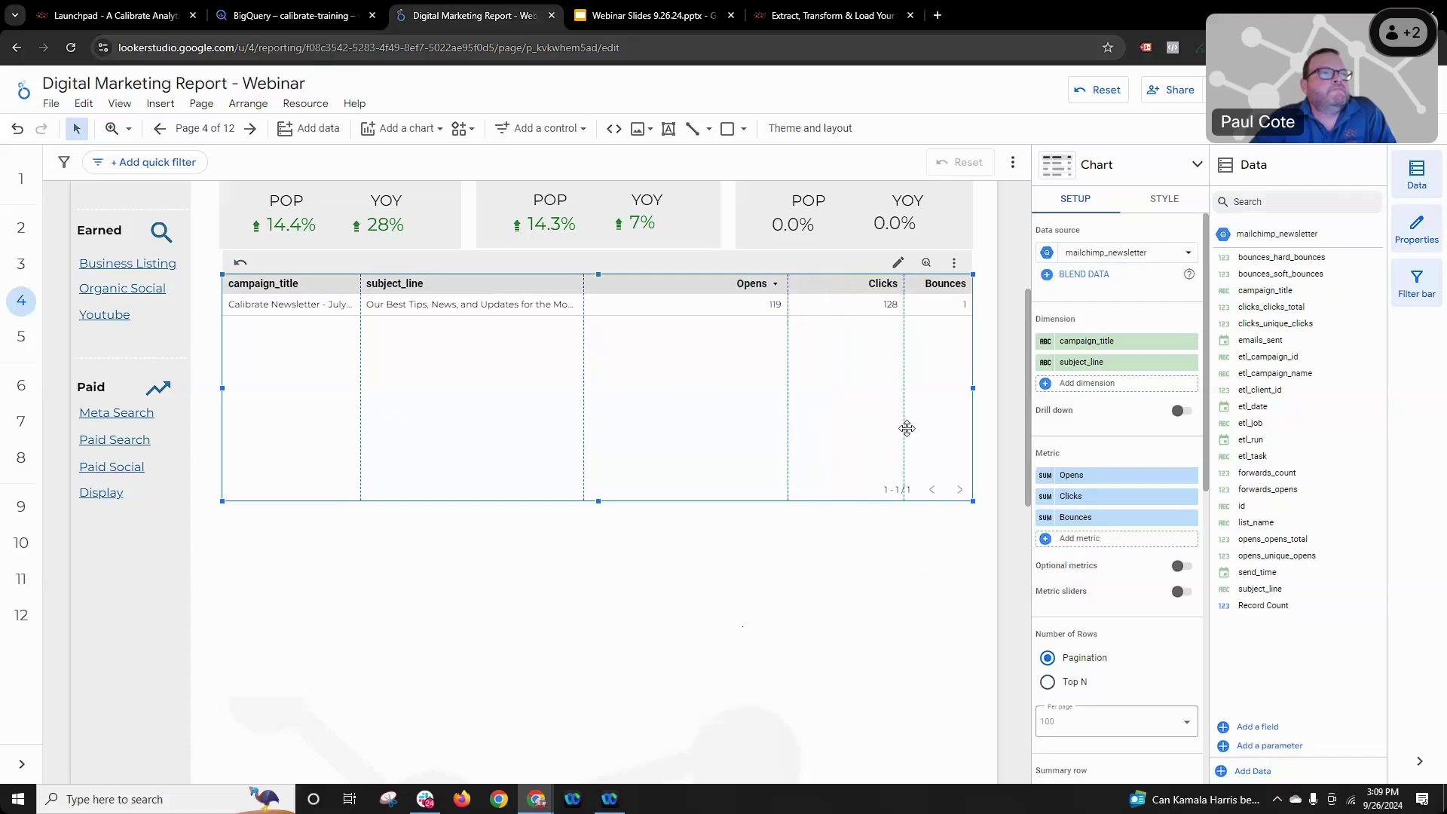
left_click_drag(903, 426, 872, 429)
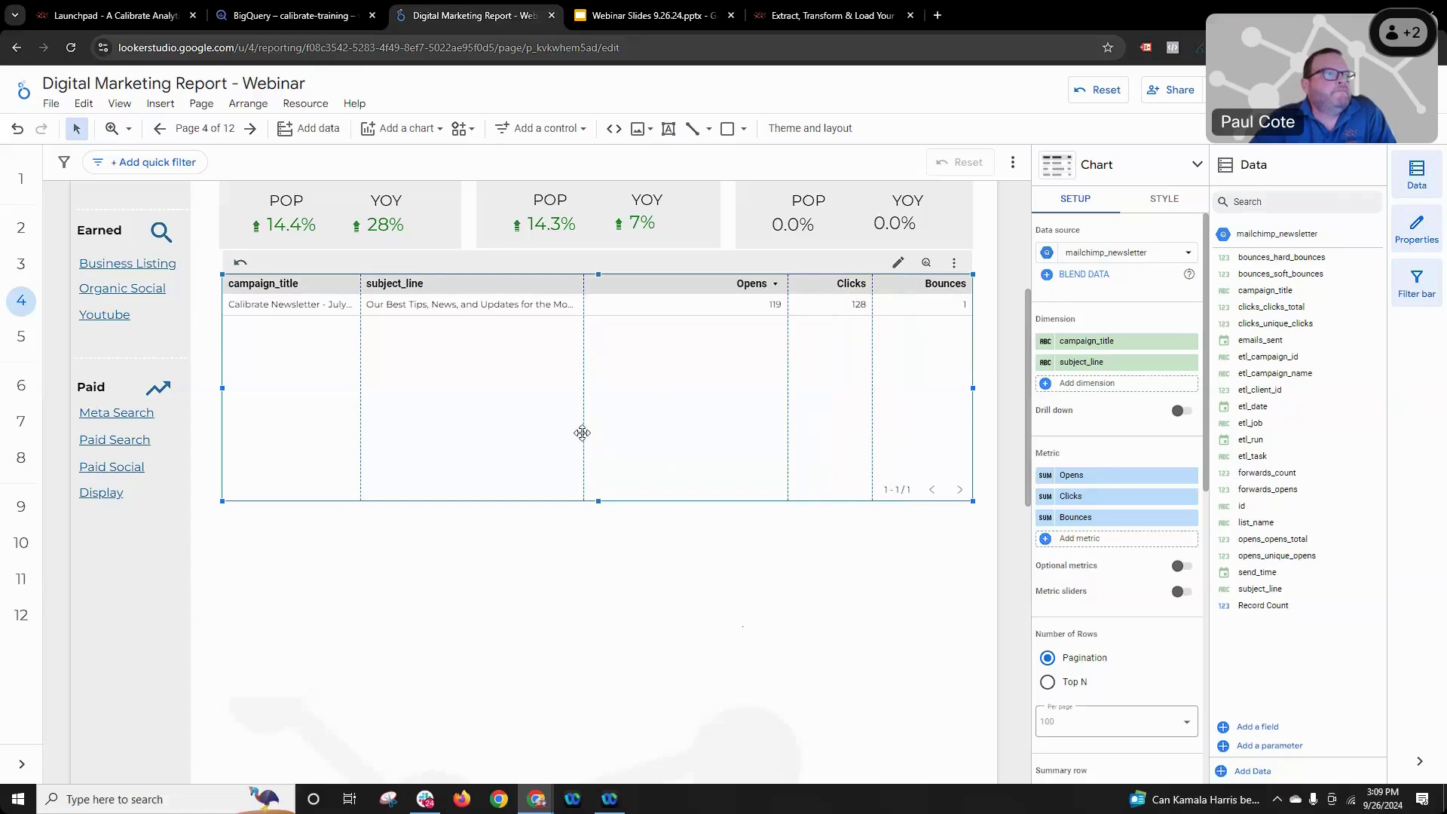
left_click_drag(583, 436, 641, 434)
- Show the summary row in the campaign table and widen the campaign_title column so the full campaign name fits
scroll(1173, 485, "down", 5)
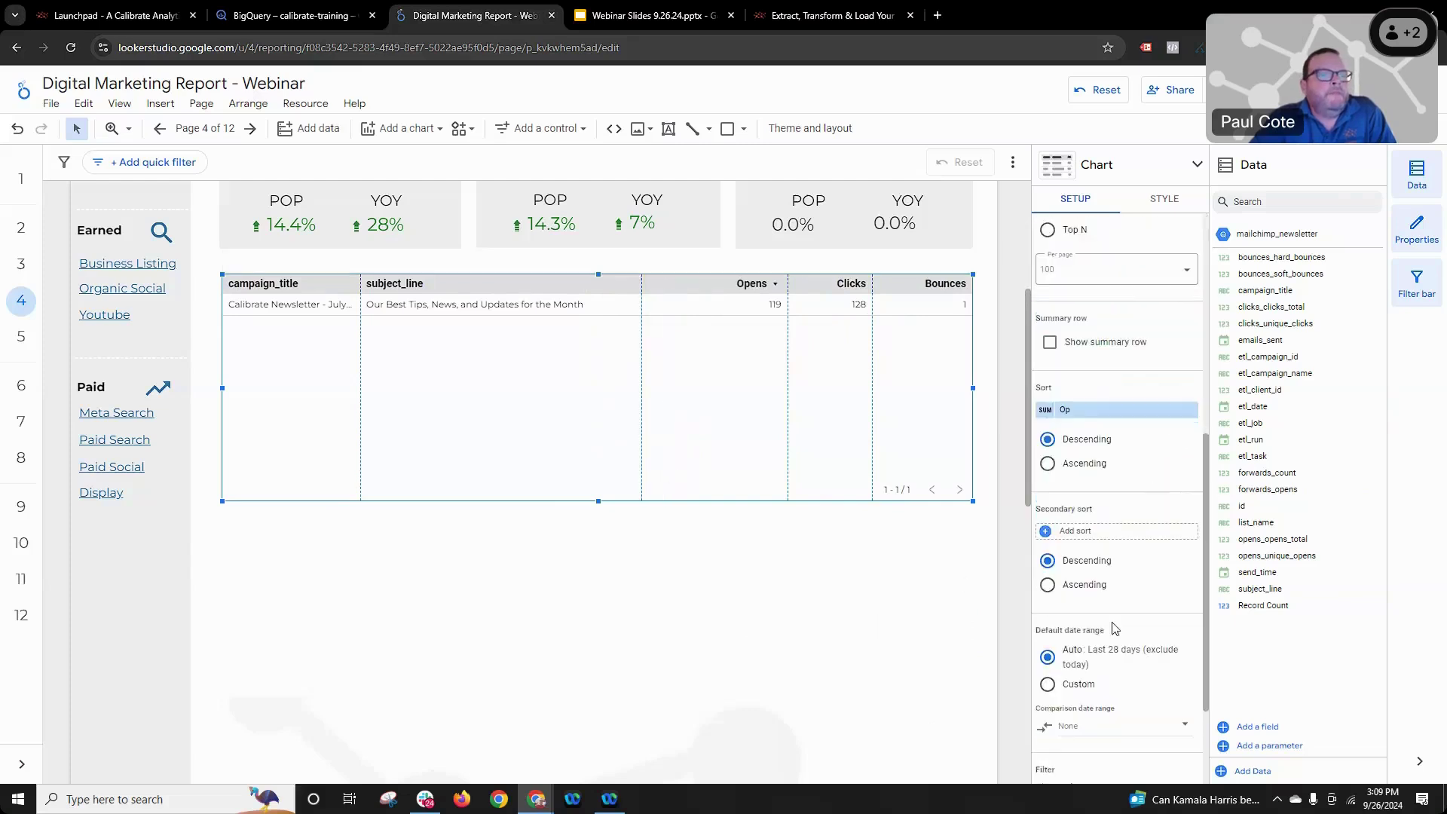
left_click(1082, 343)
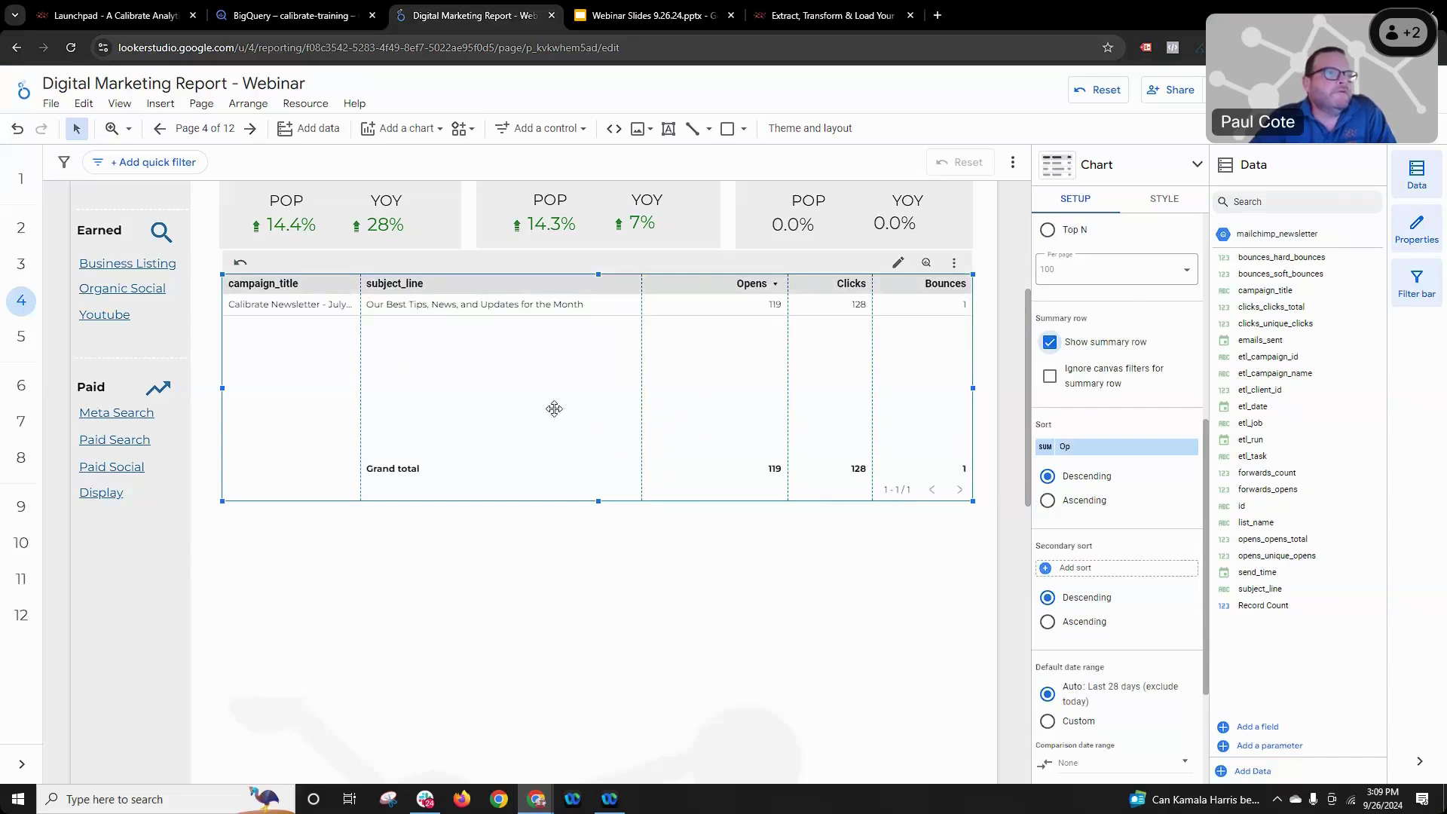
left_click_drag(641, 395, 687, 389)
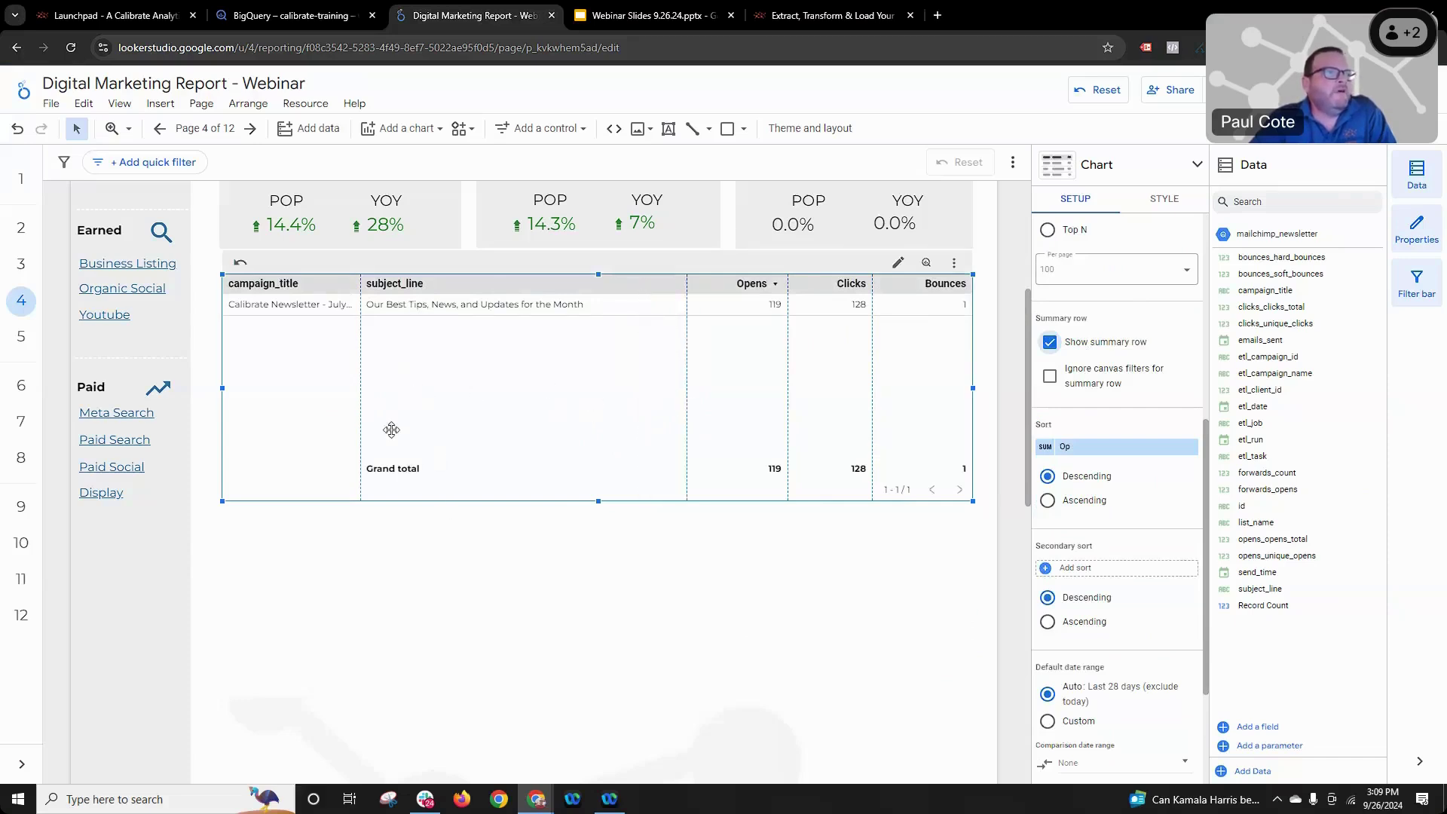
left_click_drag(362, 408, 410, 407)
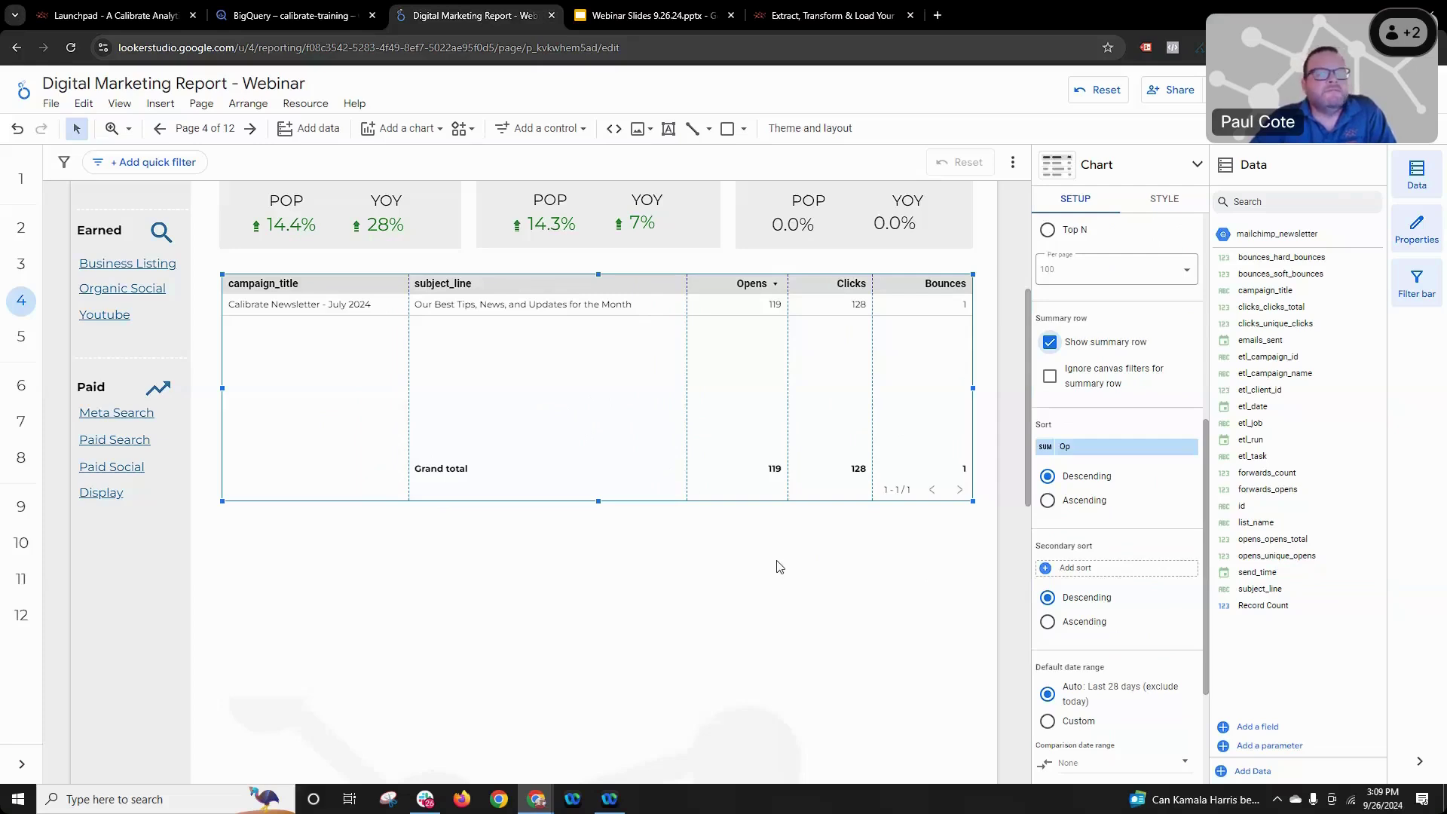
left_click(709, 547)
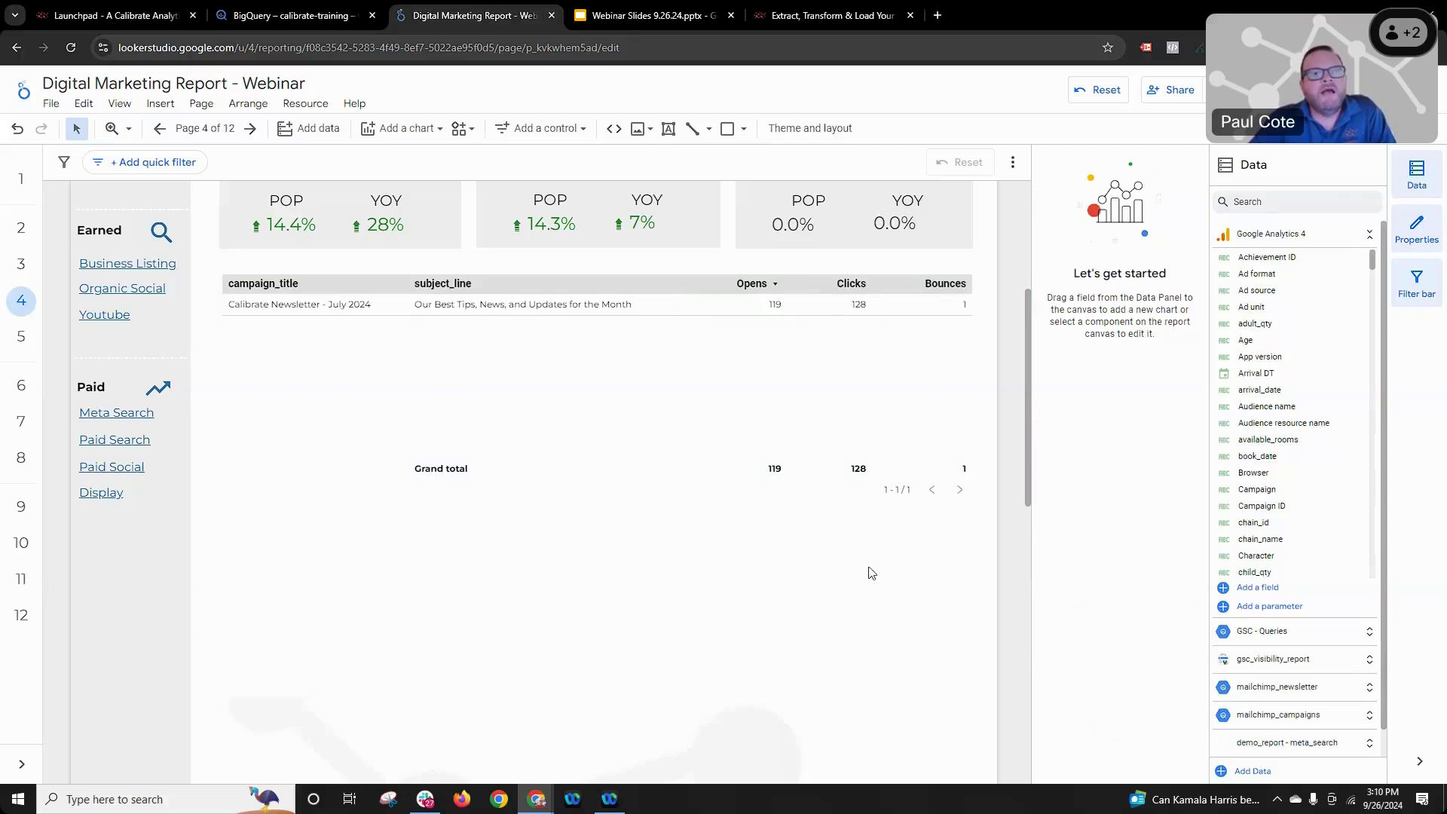
scroll(868, 573, "up", 2)
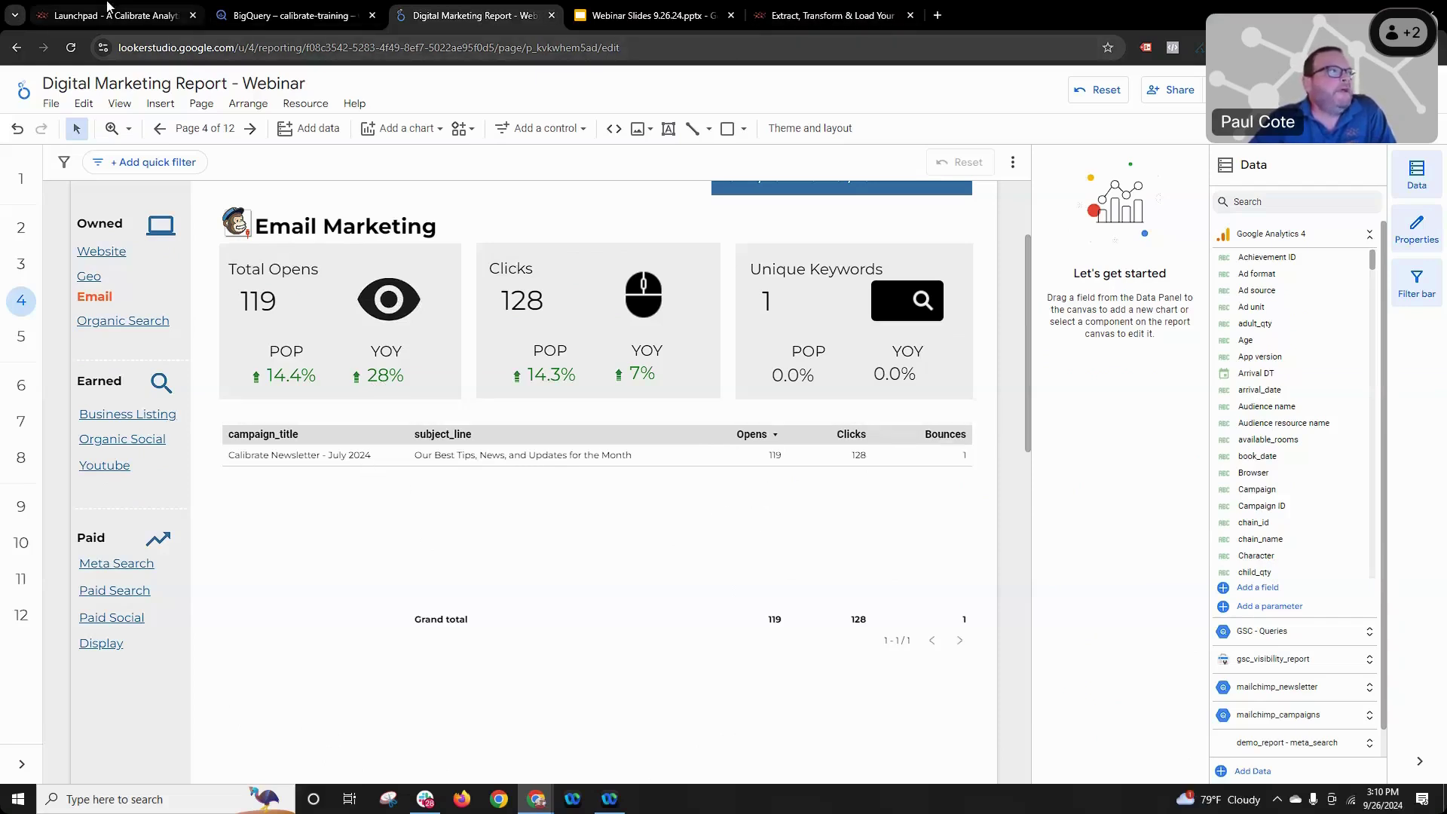
- Switch to Launchpad and set the newsletter_demo job to use dynamic date ranges covering the last month (30 days)
left_click(109, 11)
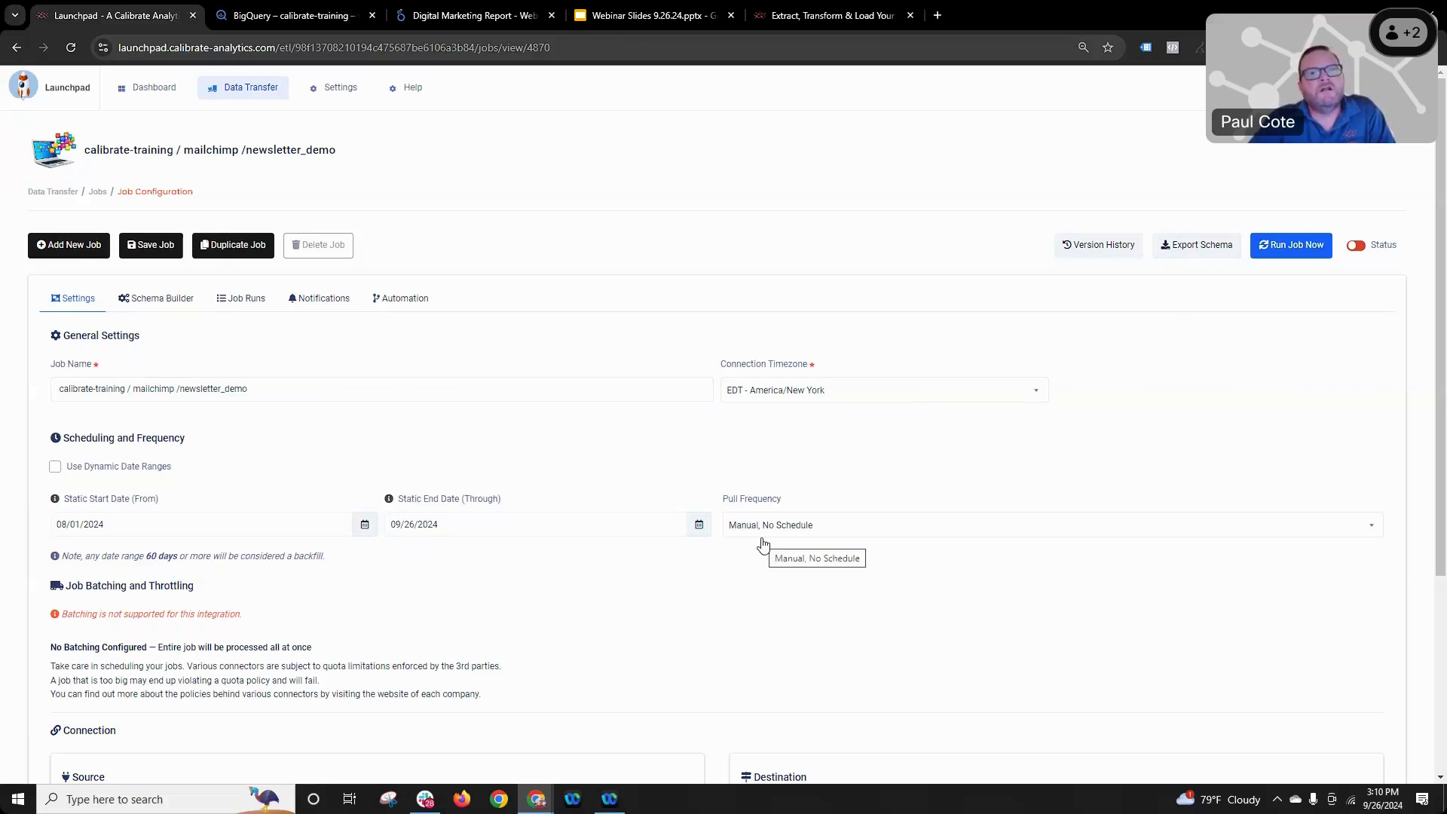
left_click(55, 467)
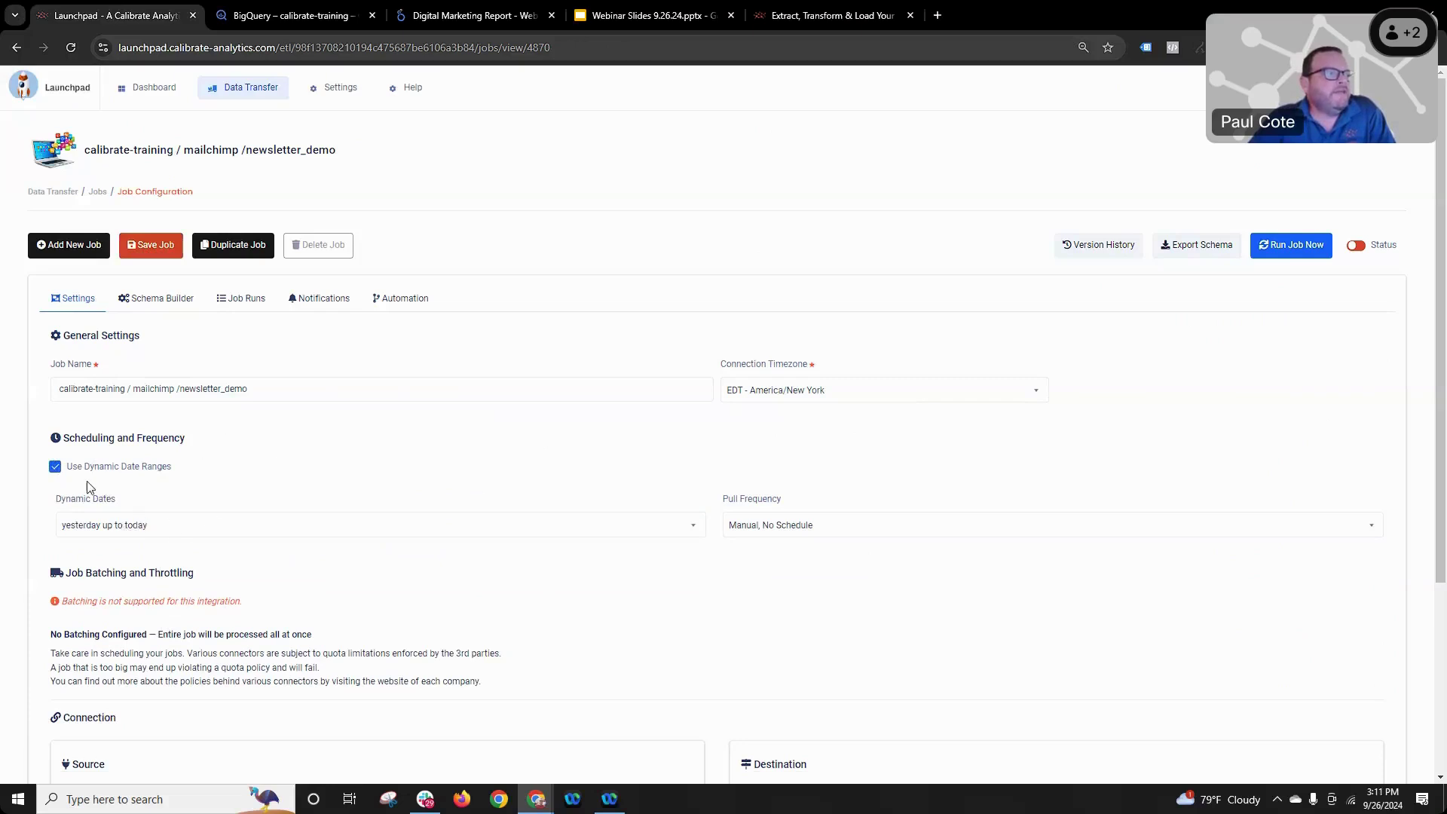
left_click(533, 529)
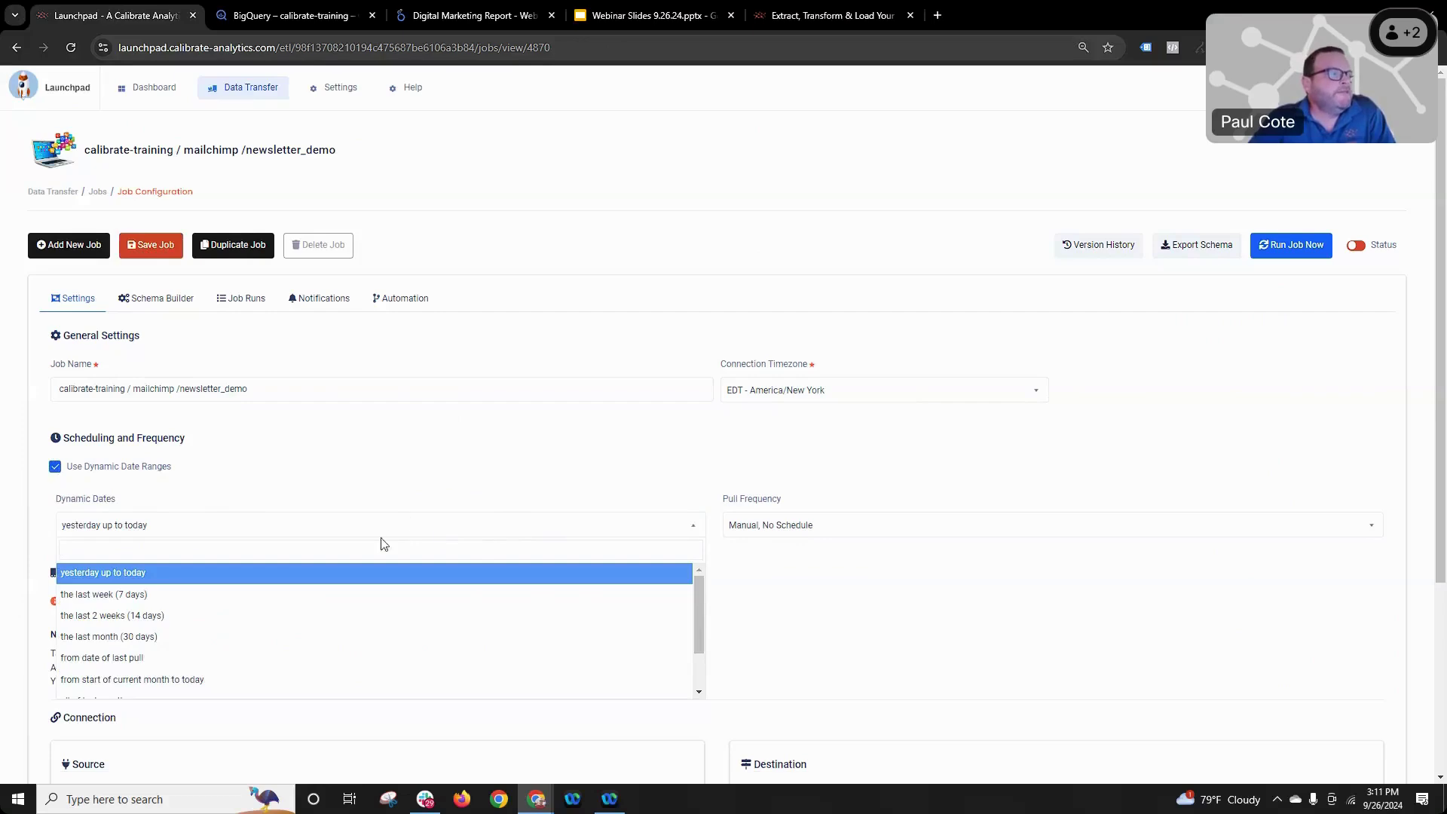
left_click(310, 636)
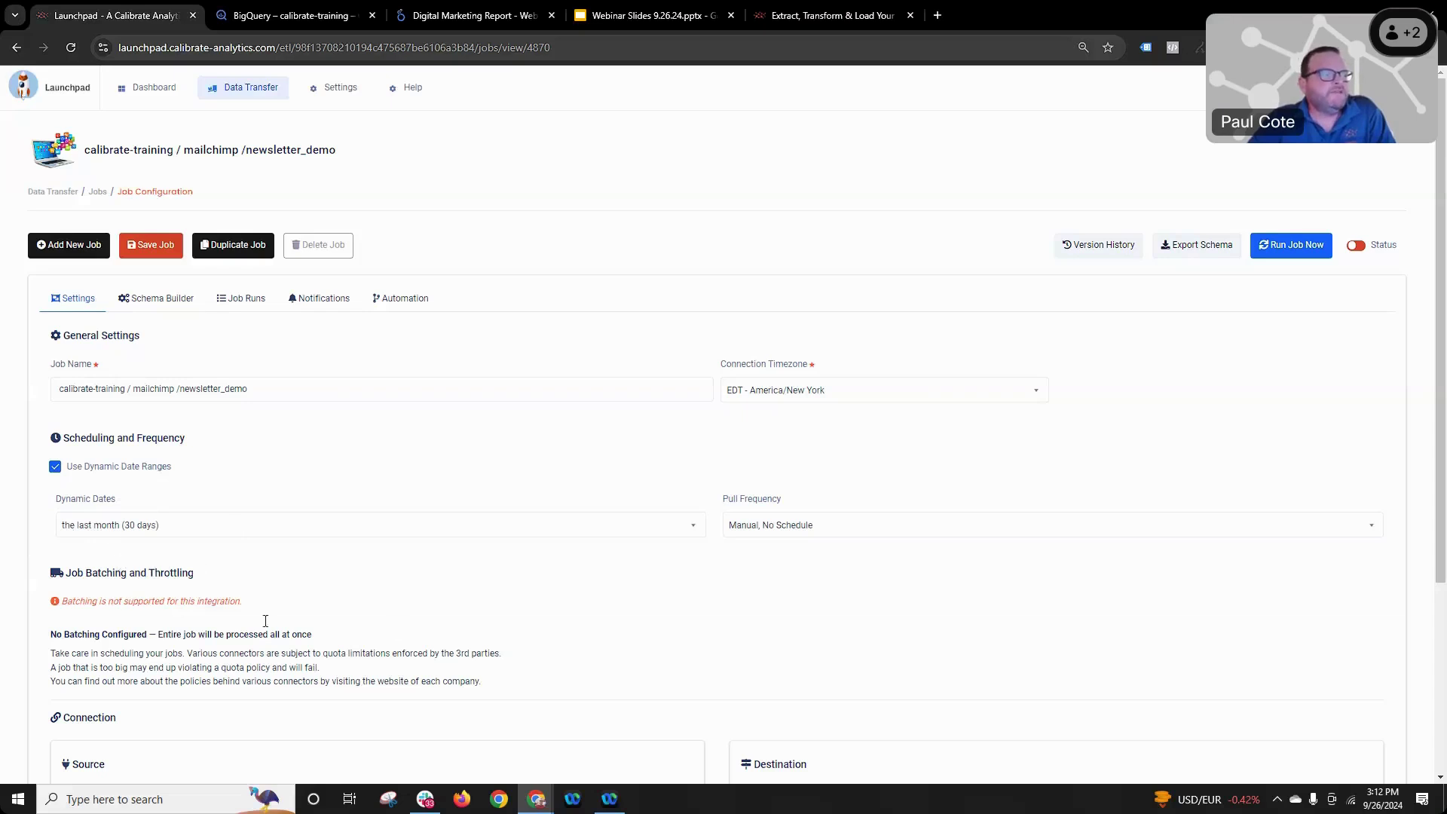
- Set the job's pull frequency to Once Per Day with a start time of 05:00 AM
left_click(836, 541)
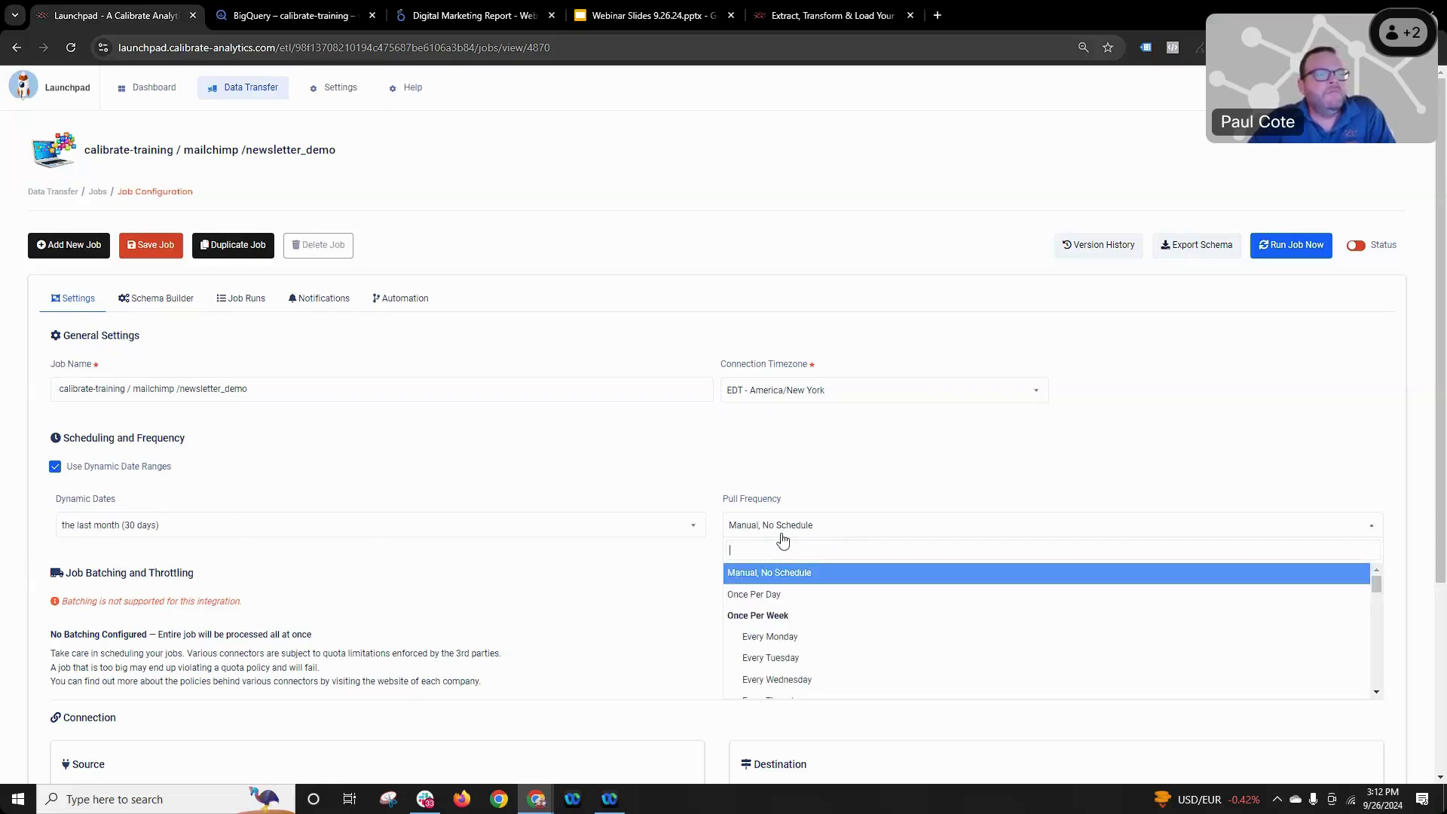
left_click(754, 594)
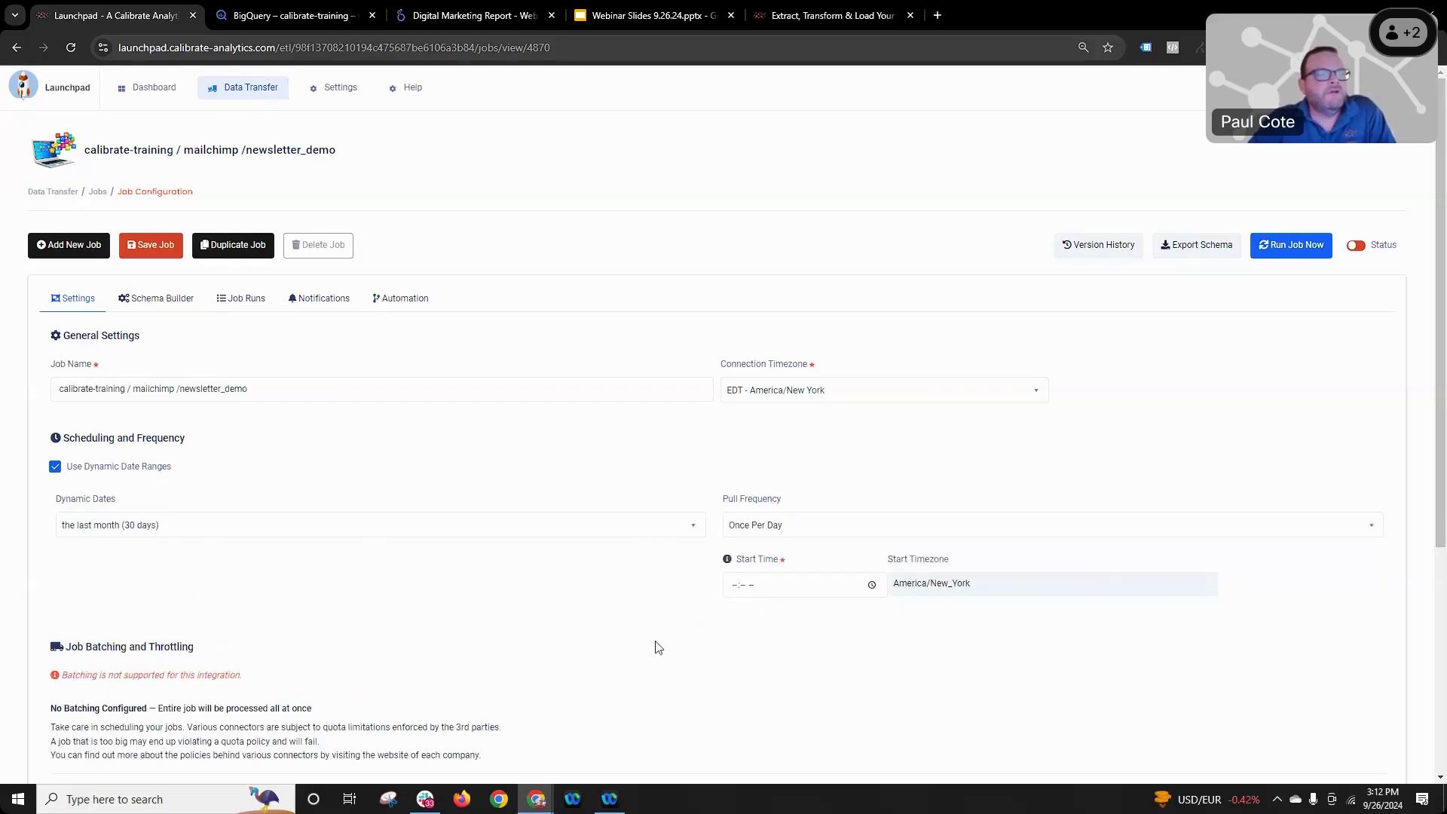
scroll(654, 603, "down", 2)
left_click(732, 440)
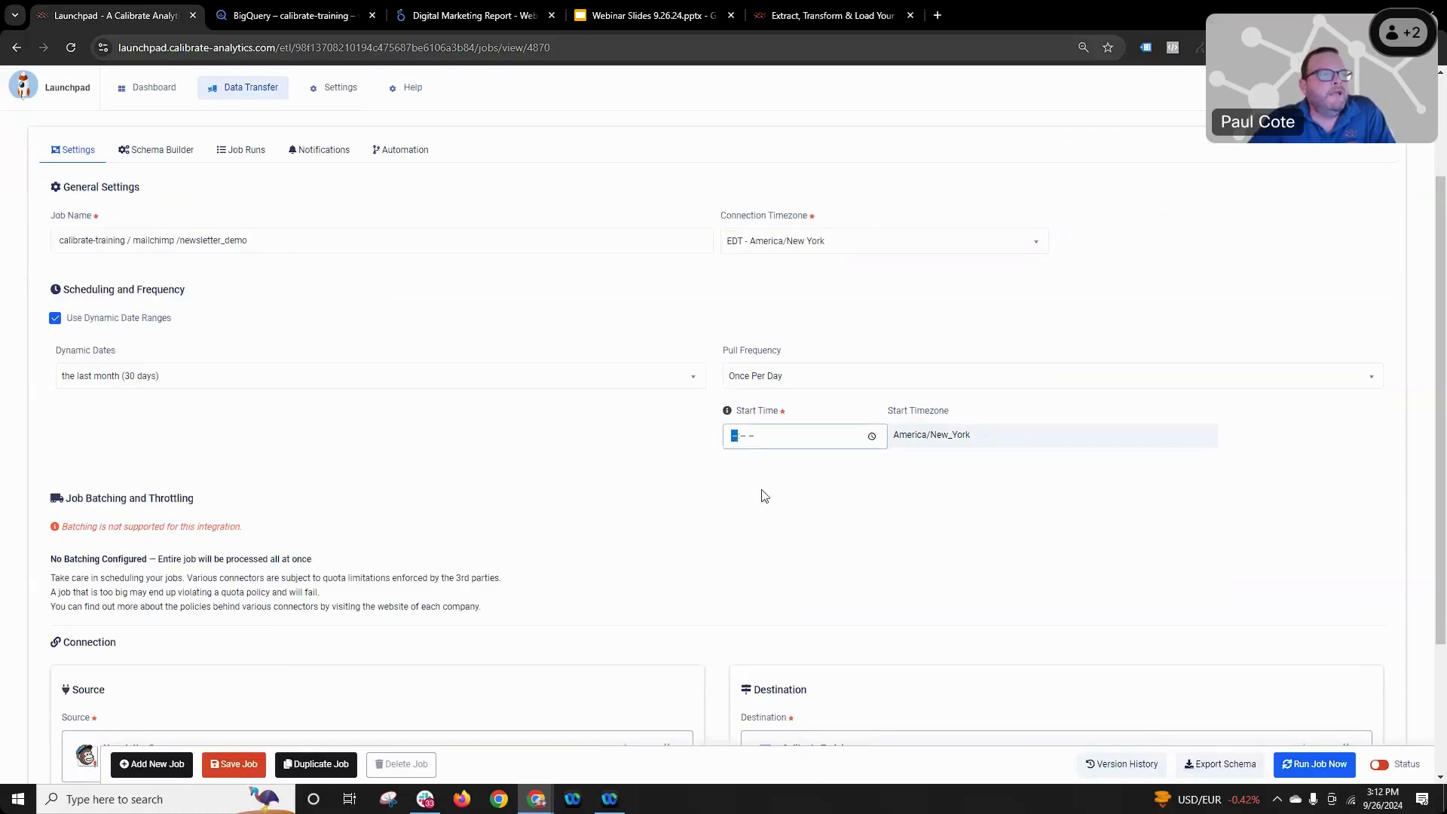
type("00:-- --")
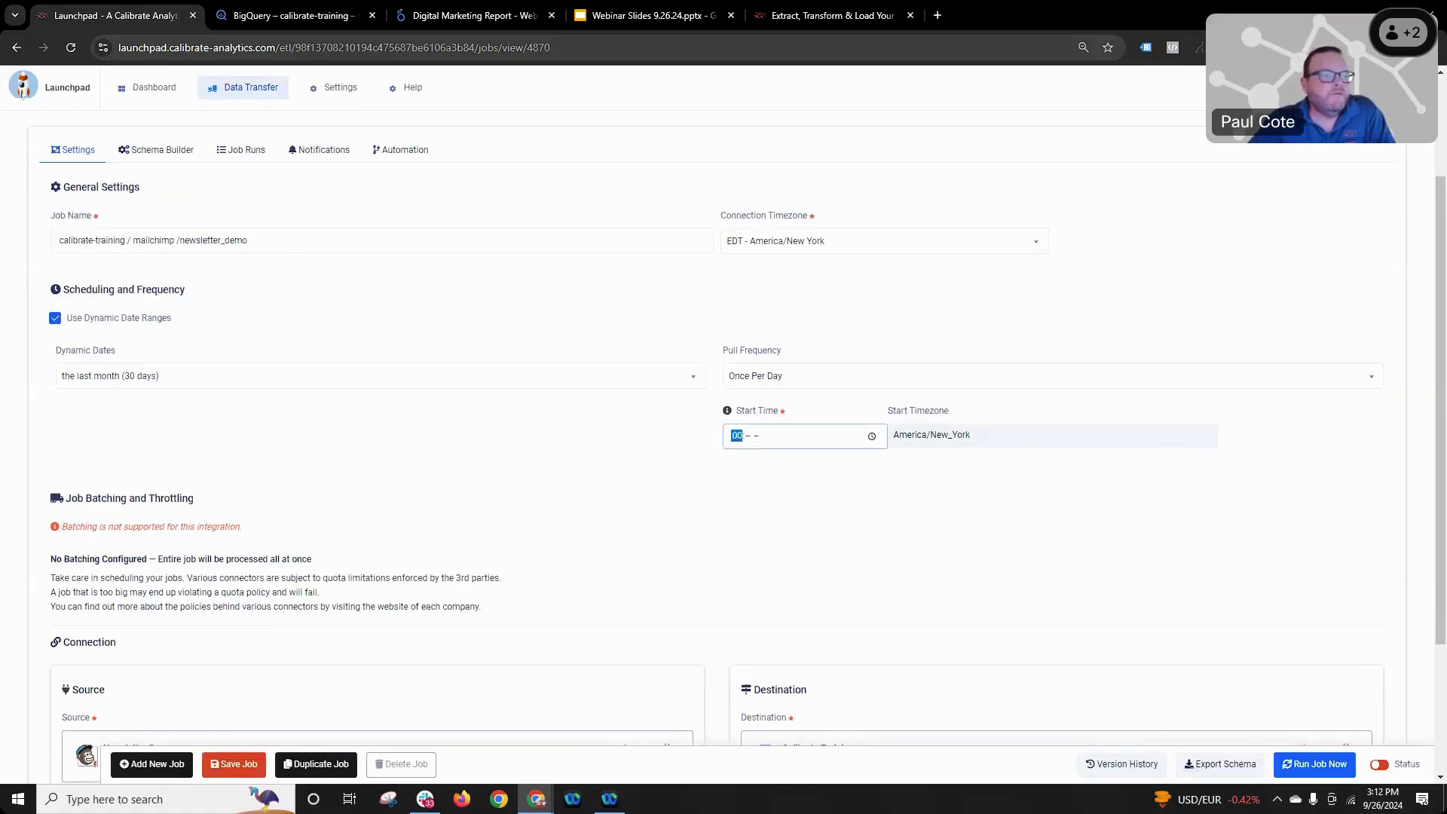
key("BackSpace")
type("500")
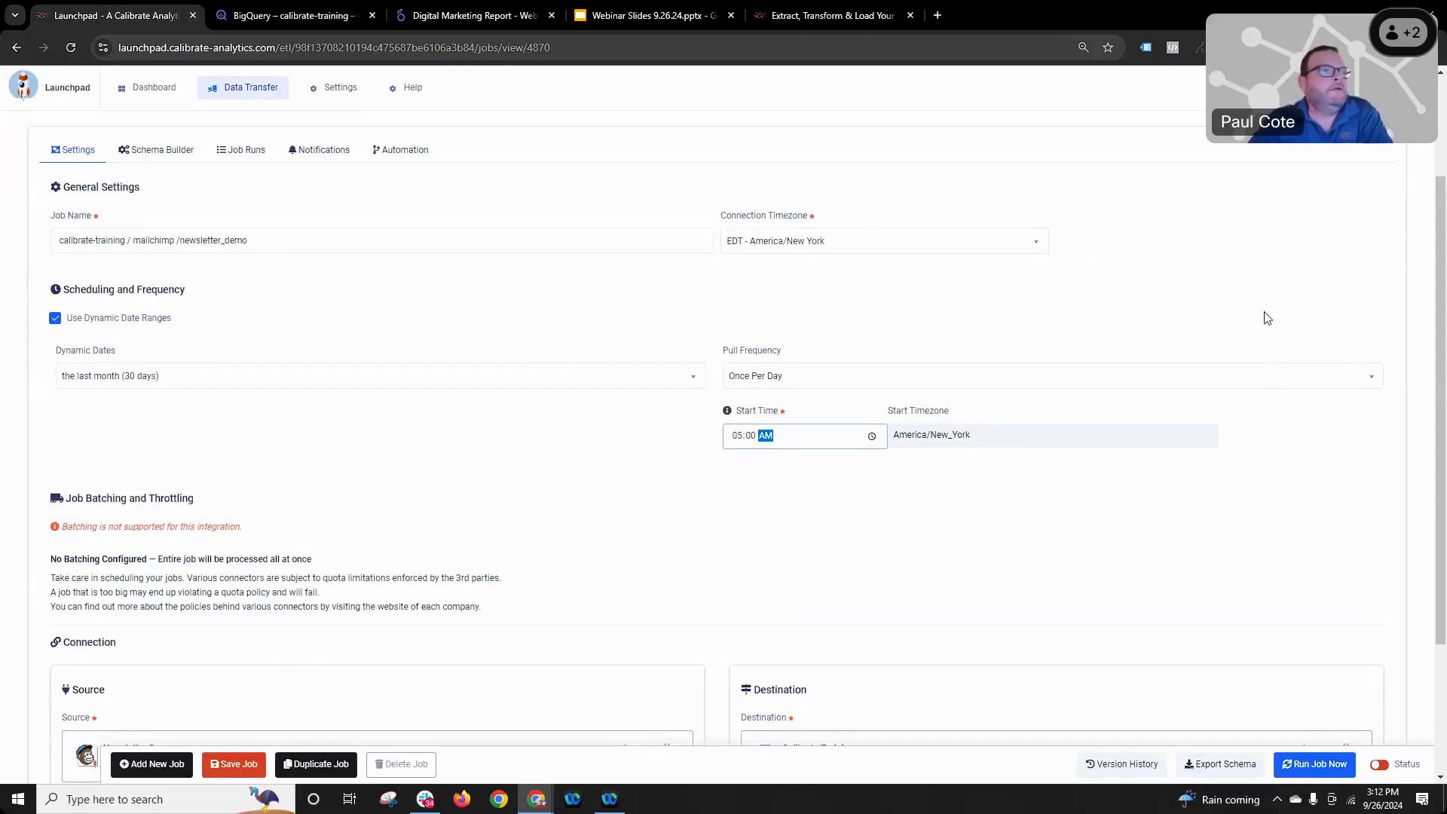
- Turn on the newsletter_demo job's status and save the job
scroll(1266, 318, "up", 2)
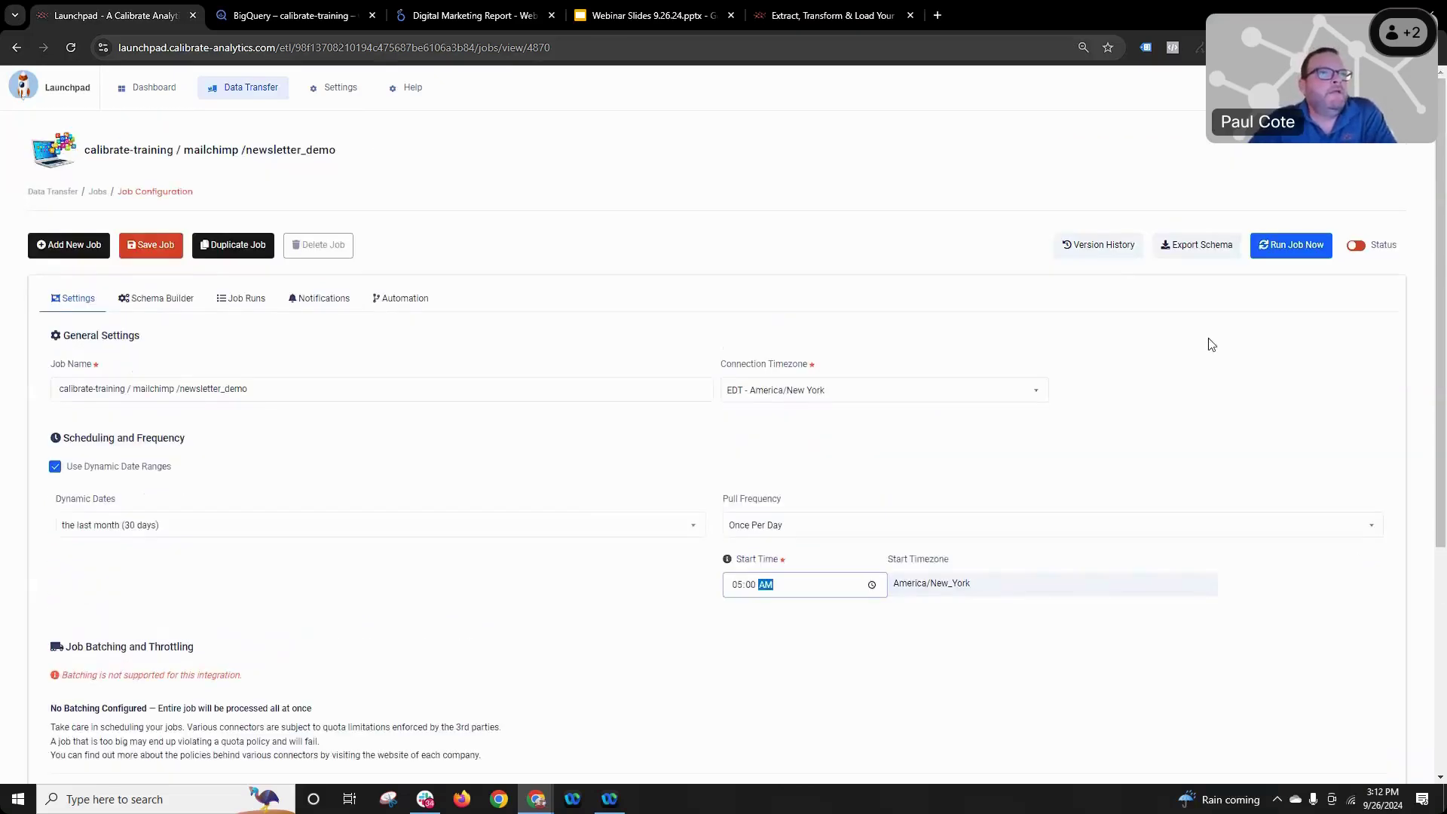
left_click(1357, 245)
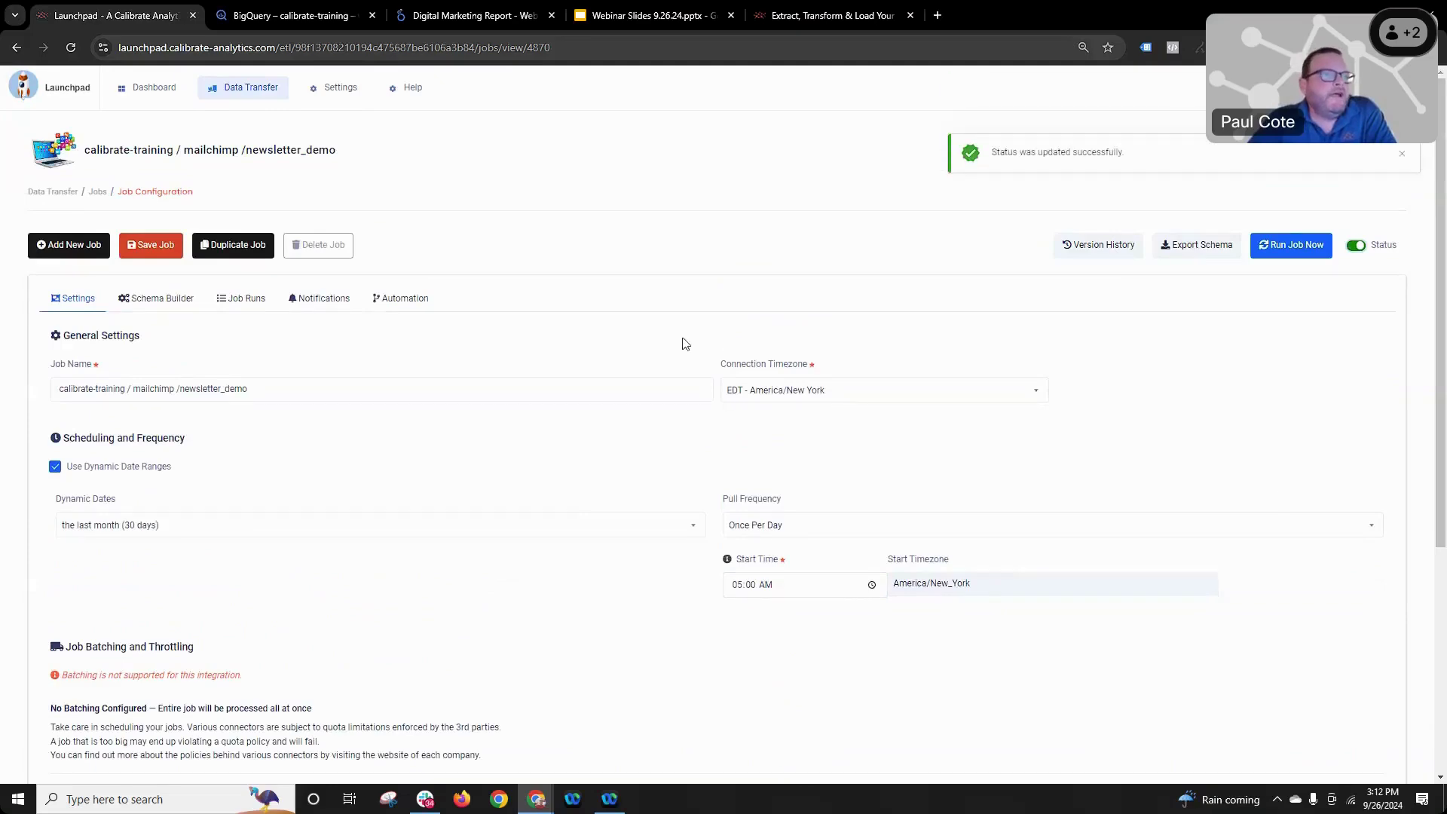
left_click(122, 253)
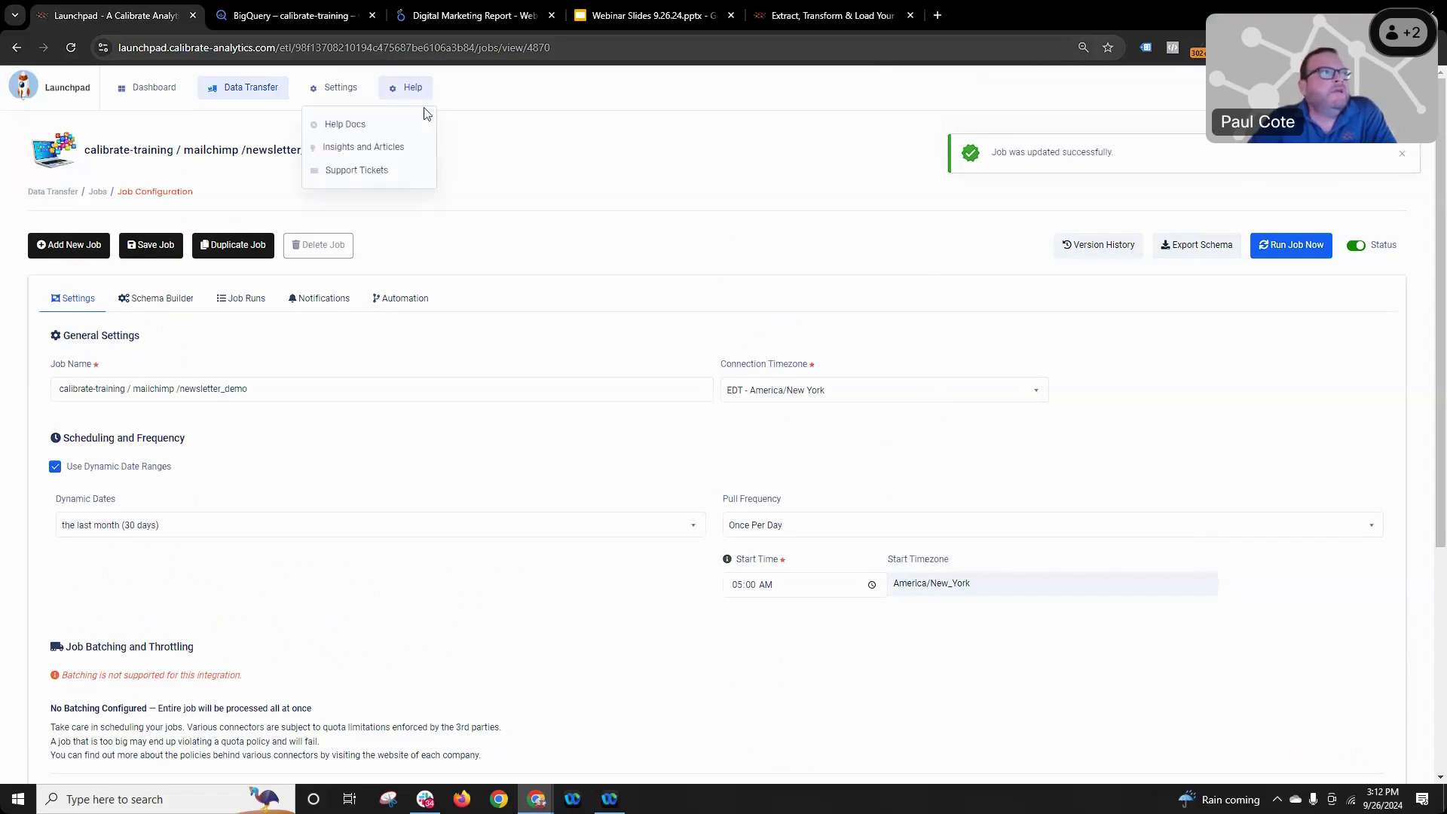
- Switch to the Webinar Slides 9.26.24 presentation in Google Slides and show the Data Infrastructure slide
left_click(610, 11)
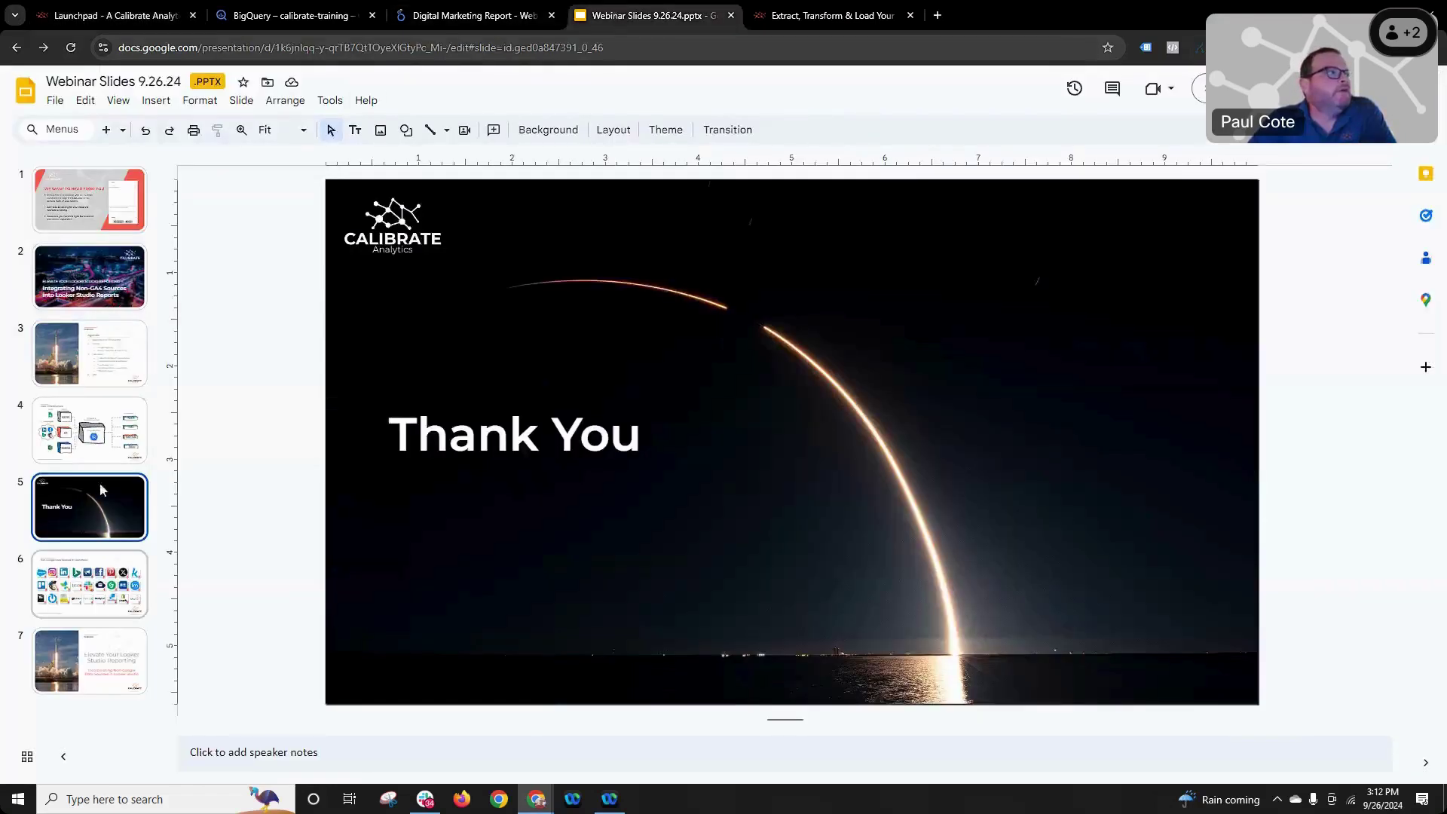
key("Up")
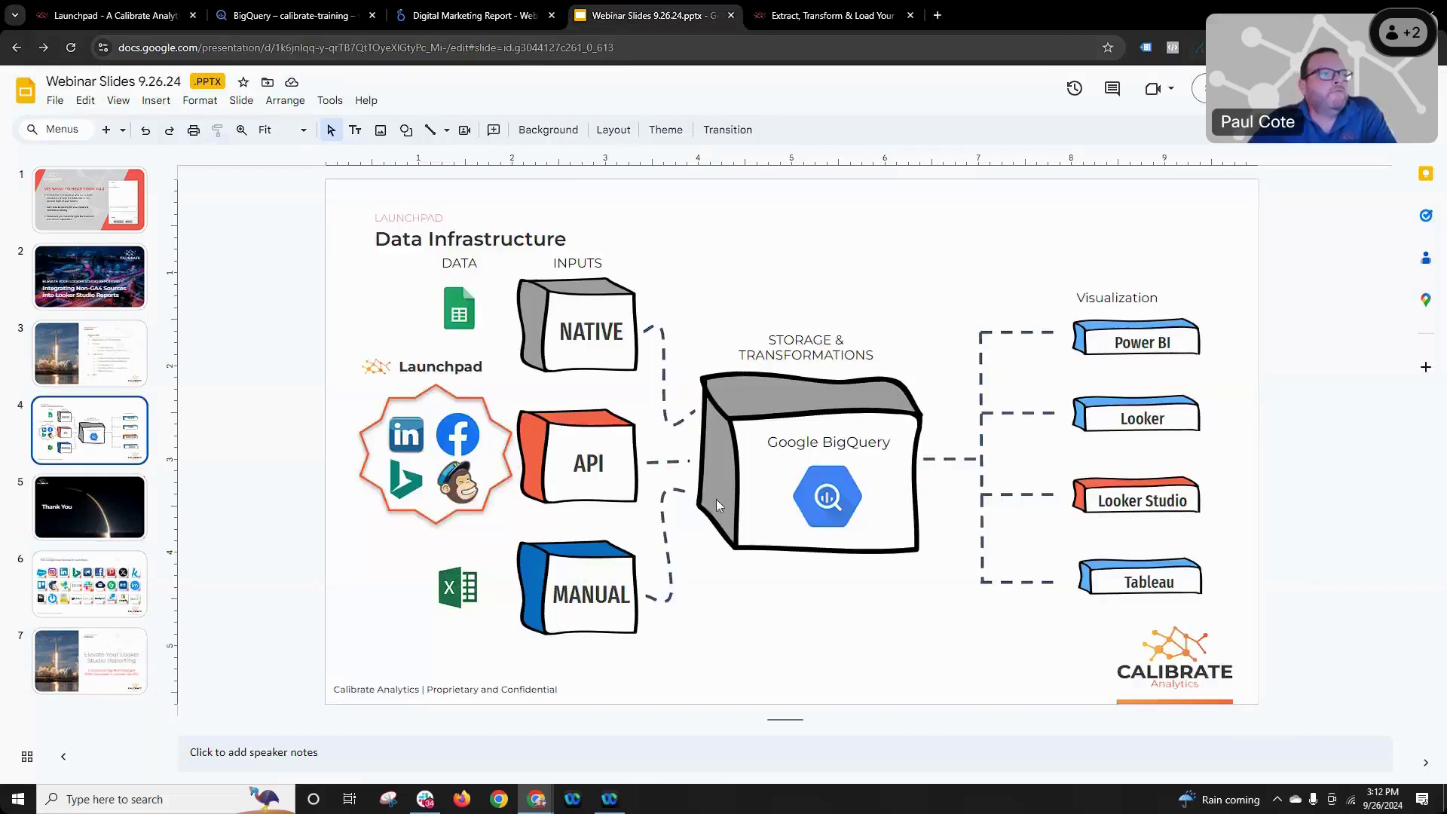